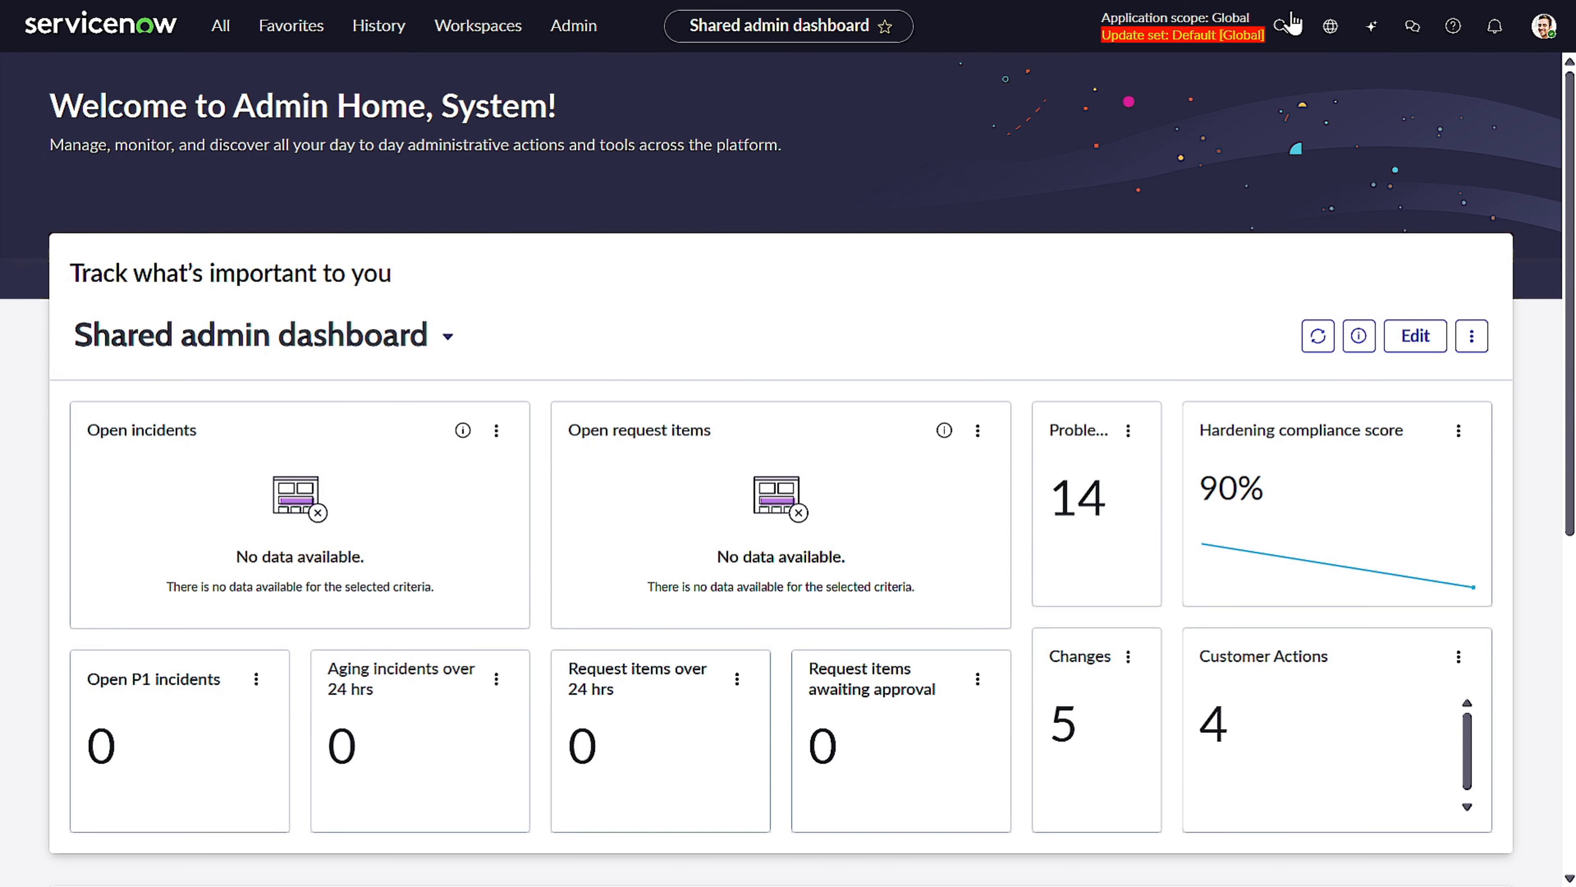
Open AI Agent Studio's Create and manage page from the favorites.
{"action": "left_click", "coordinate": [215, 32]}
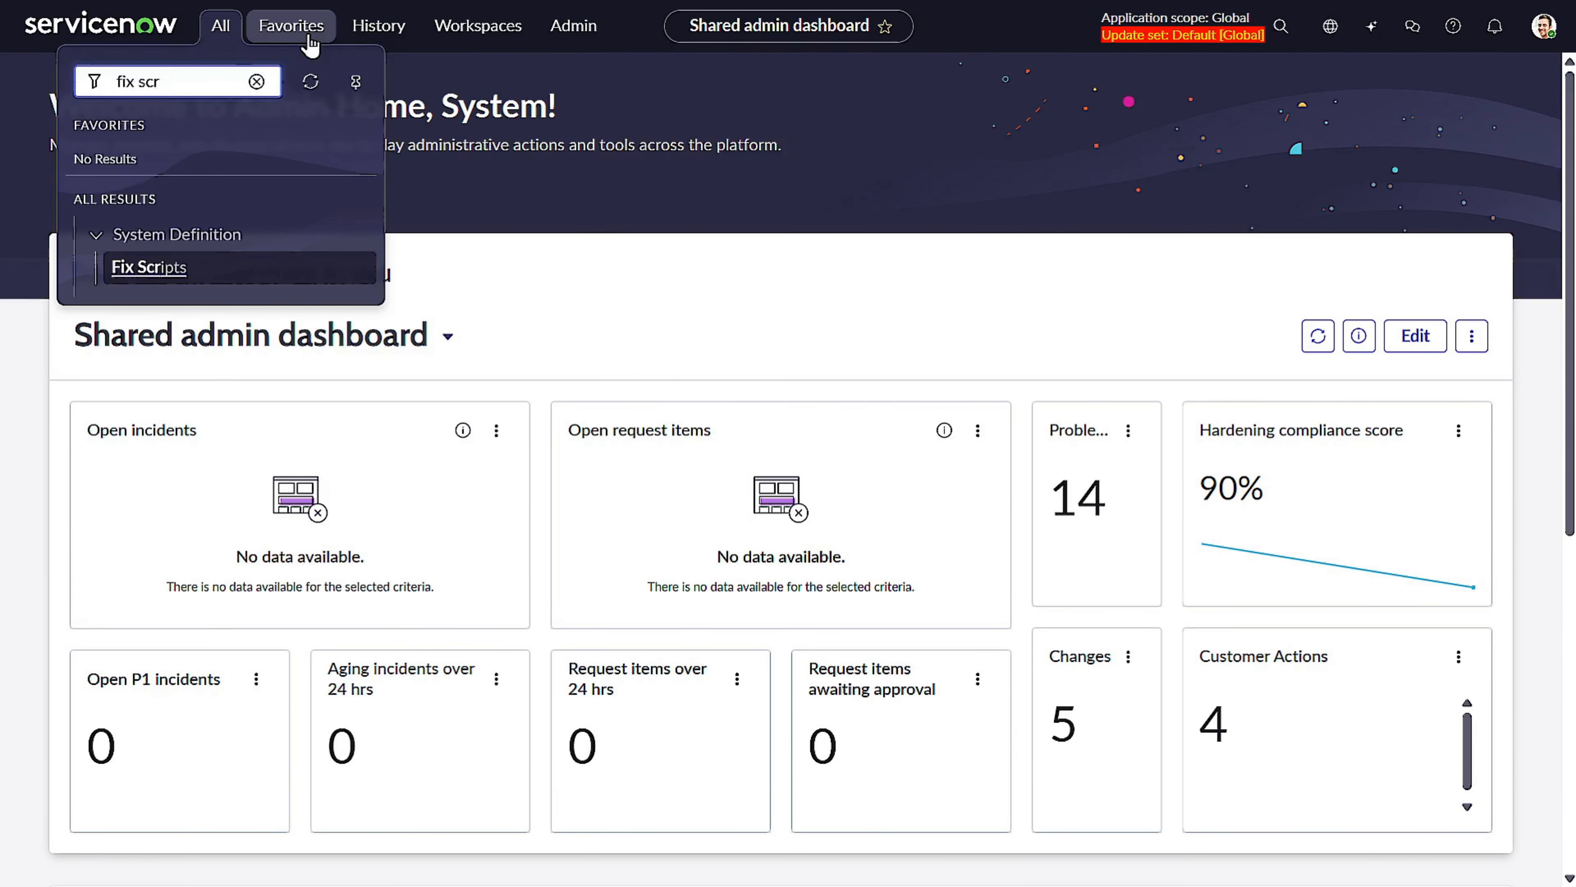
{"action": "left_click", "coordinate": [292, 26]}
{"action": "left_click", "coordinate": [159, 163]}
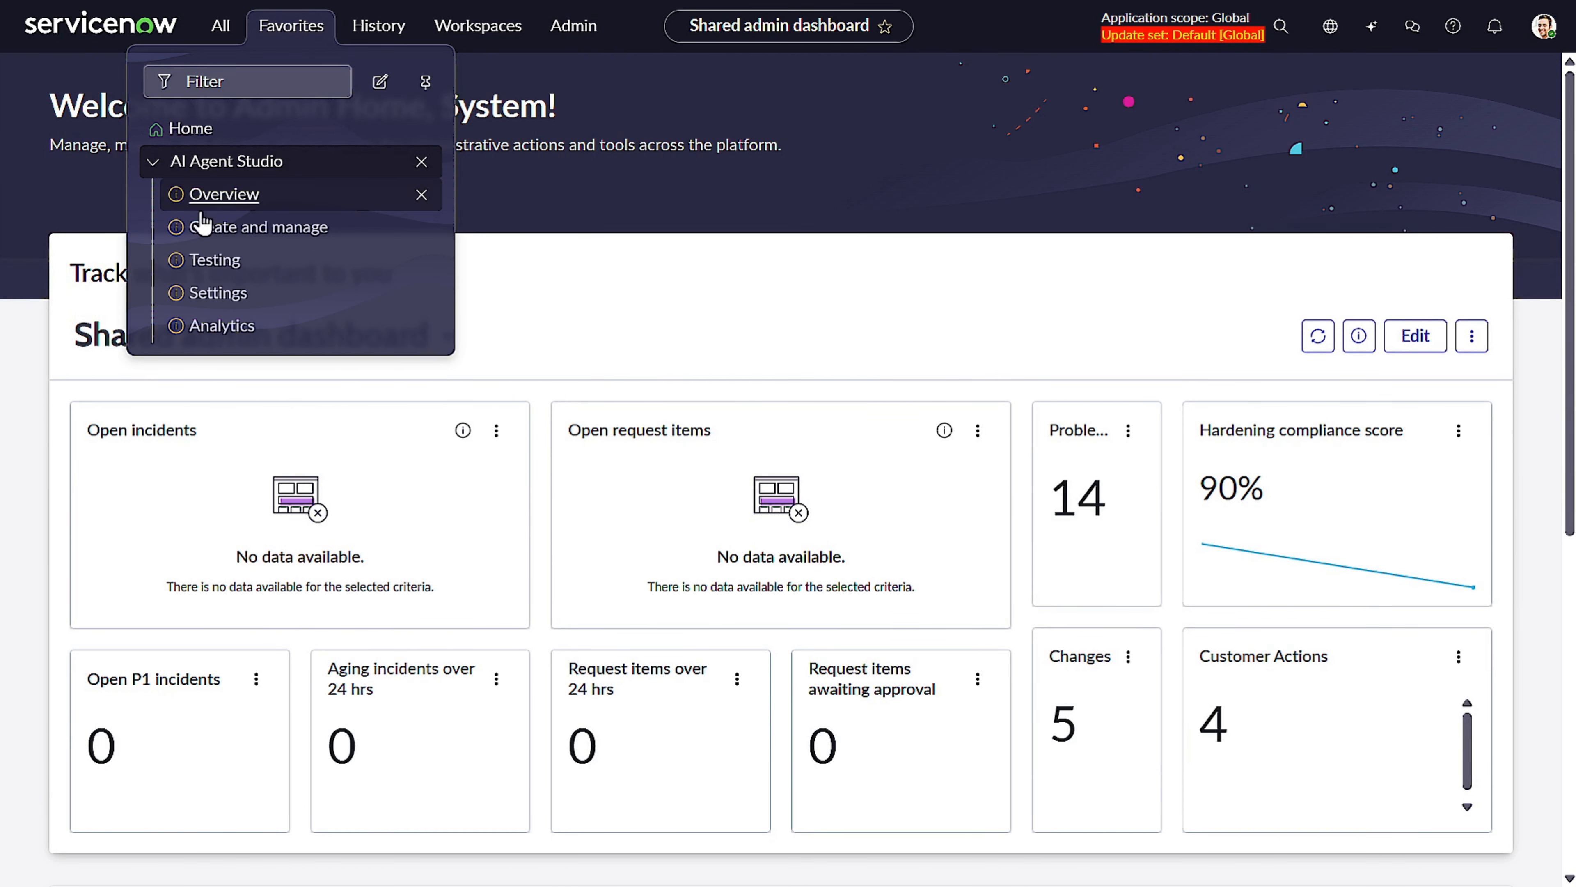
{"action": "left_click", "coordinate": [269, 235]}
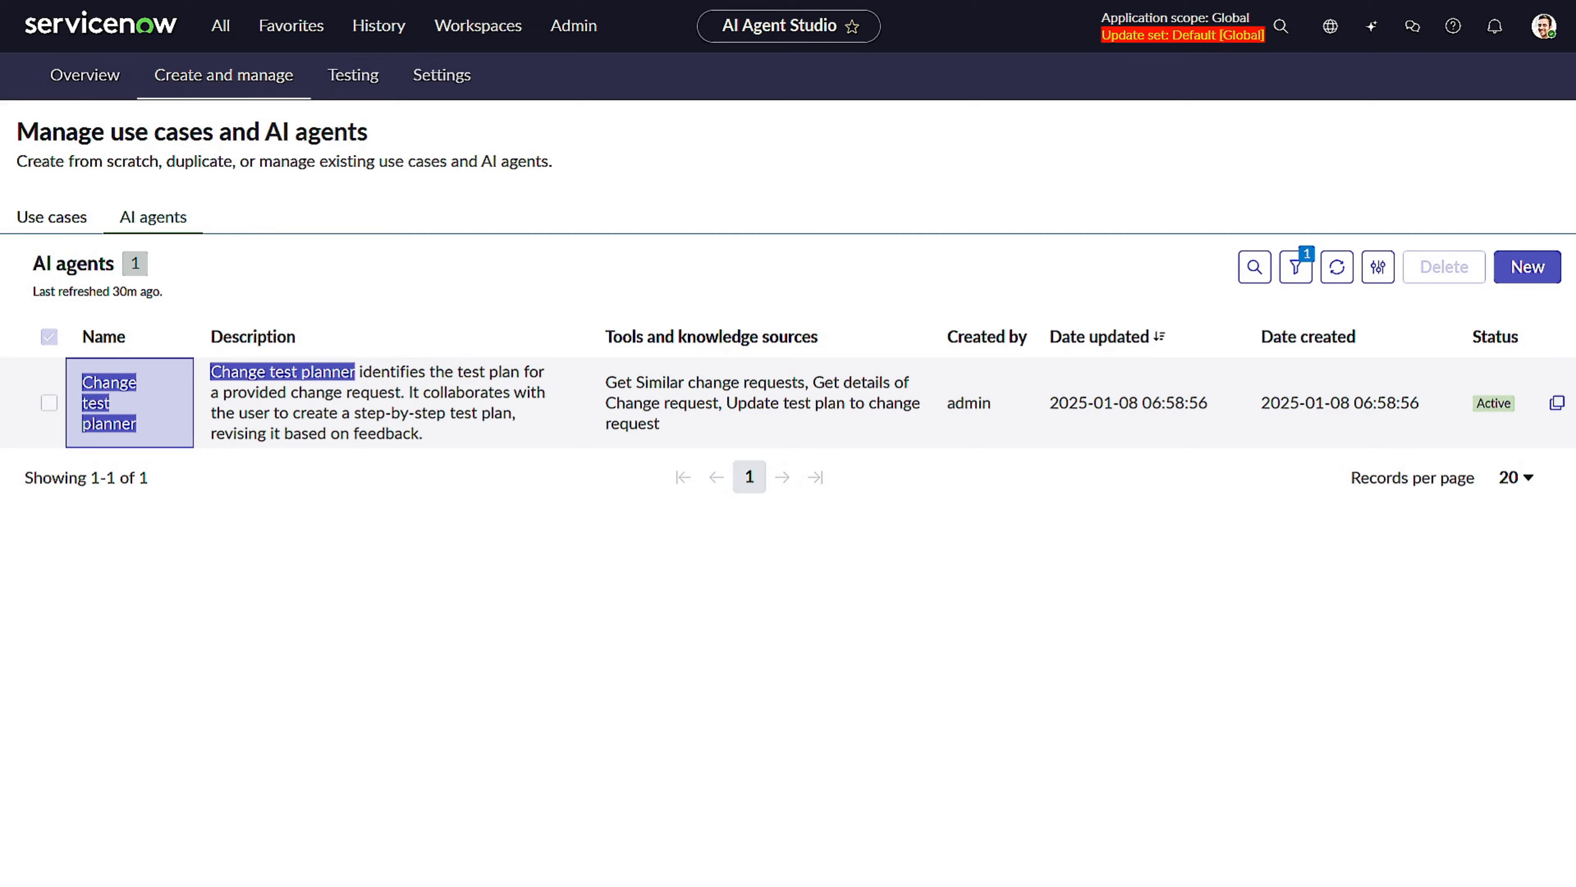
Open the "Generate change request plans" use case from the use cases list.
{"action": "left_click", "coordinate": [49, 233]}
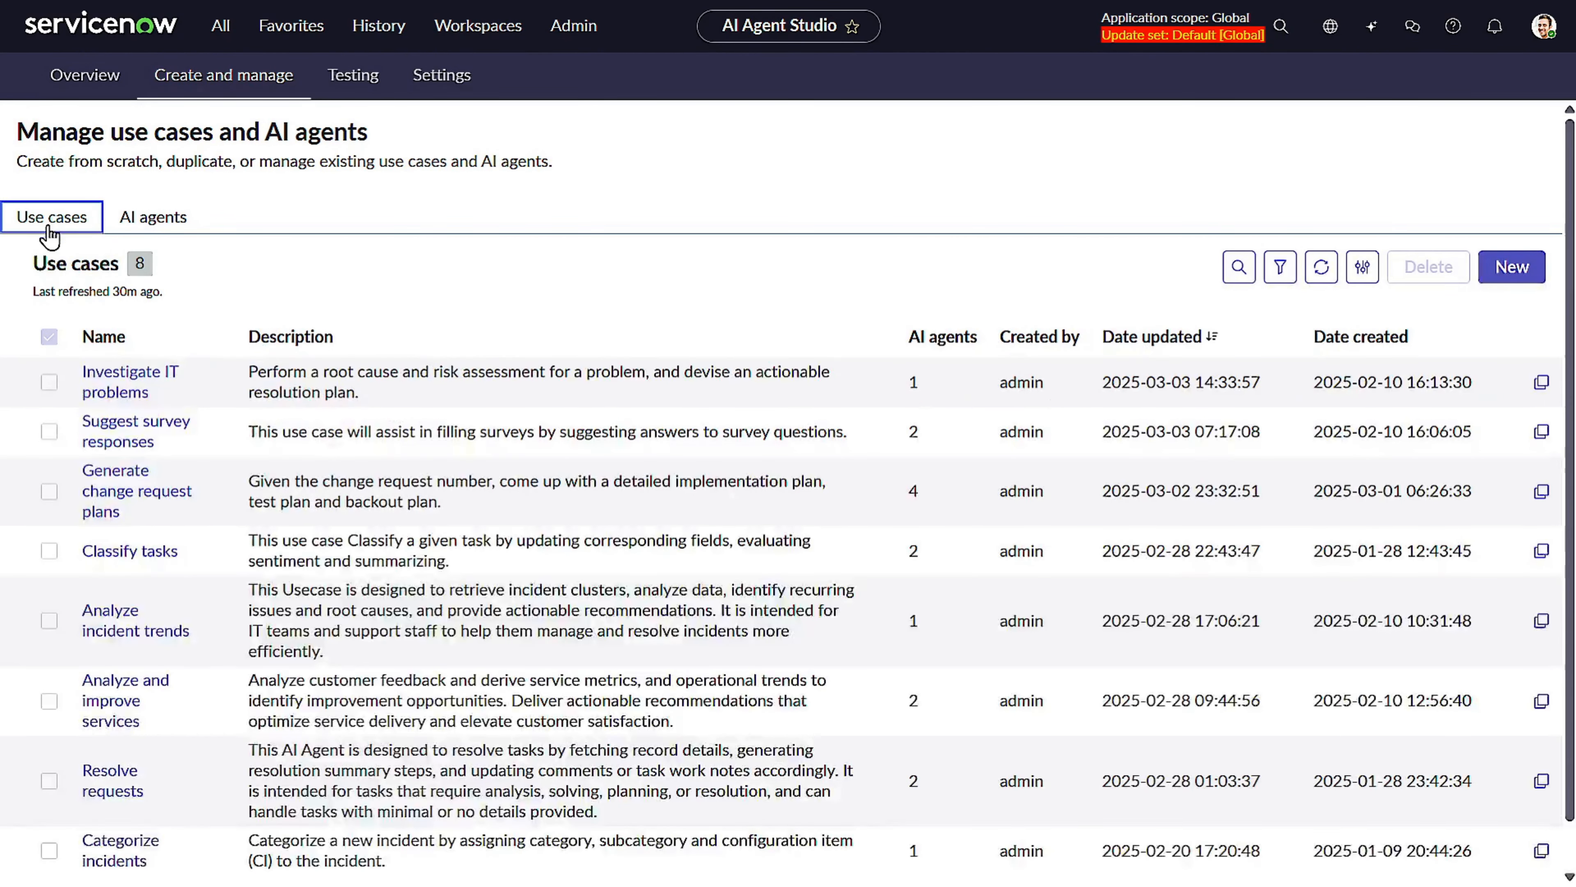
{"action": "left_click", "coordinate": [117, 494]}
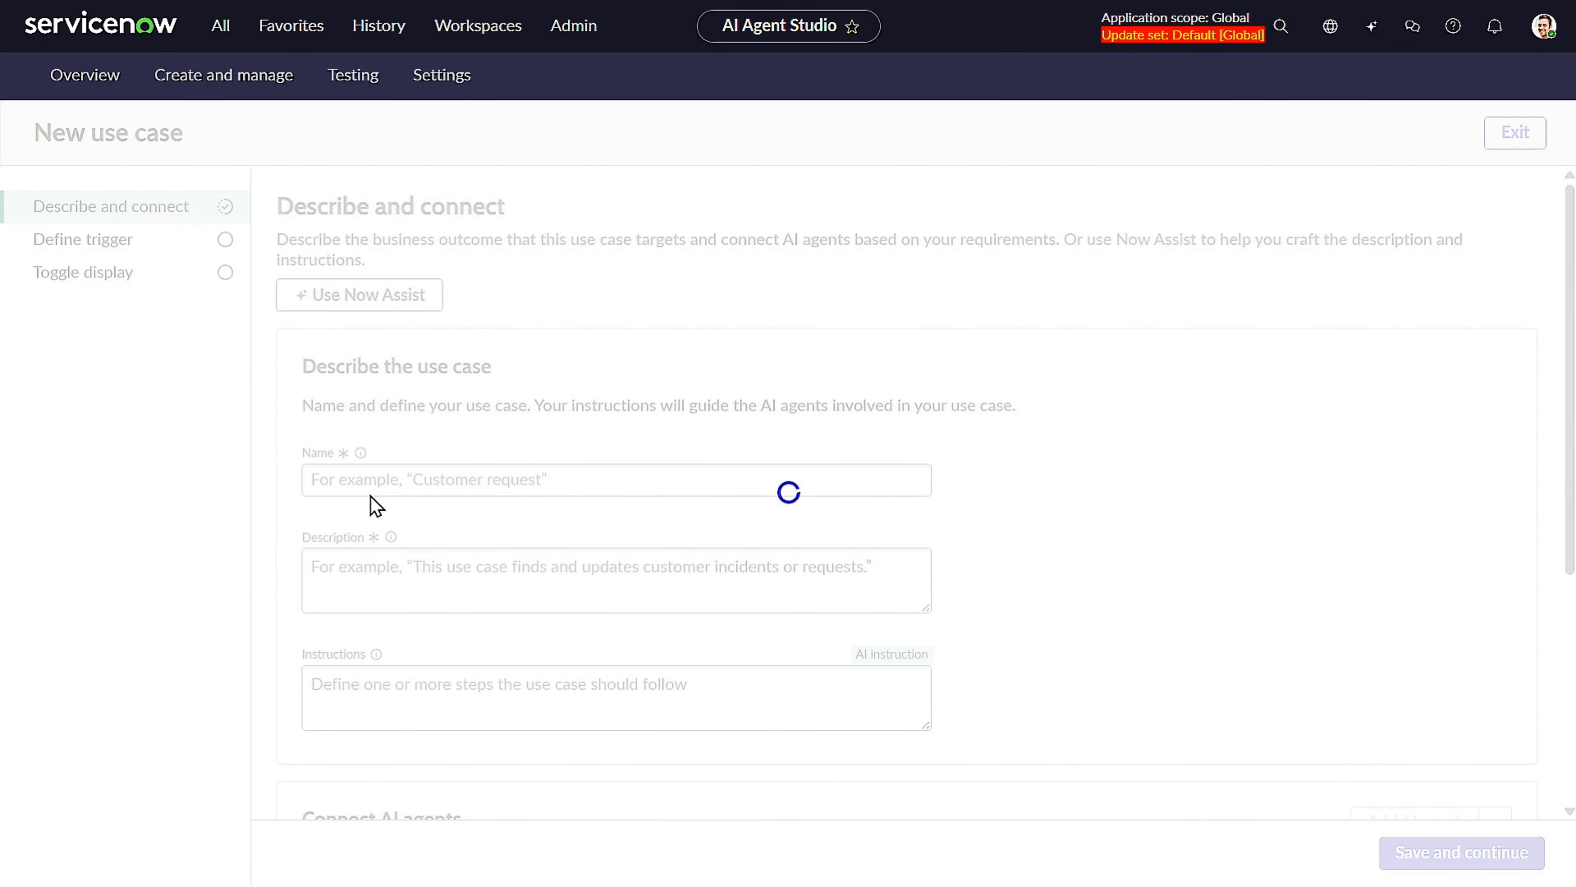
Copy the application name "IT Service Management AI agent collection application" from the read-only notice.
{"action": "scroll", "coordinate": [371, 495], "scroll_direction": "down", "scroll_amount": 10}
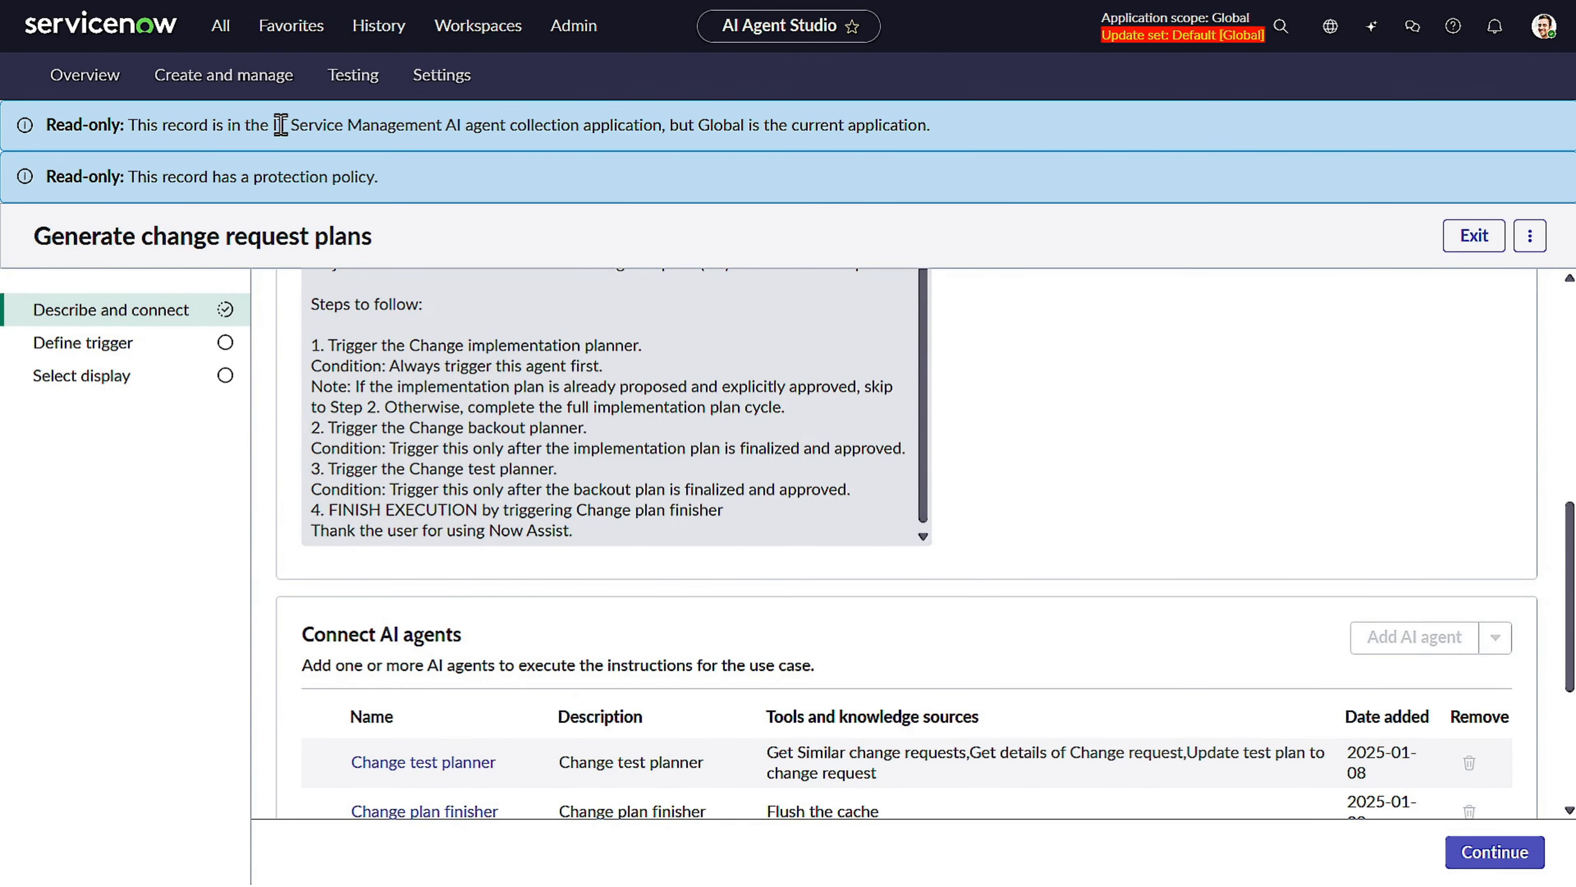
{"action": "left_click_drag", "start_coordinate": [265, 128], "coordinate": [679, 475]}
{"action": "key", "text": "ctrl+c"}
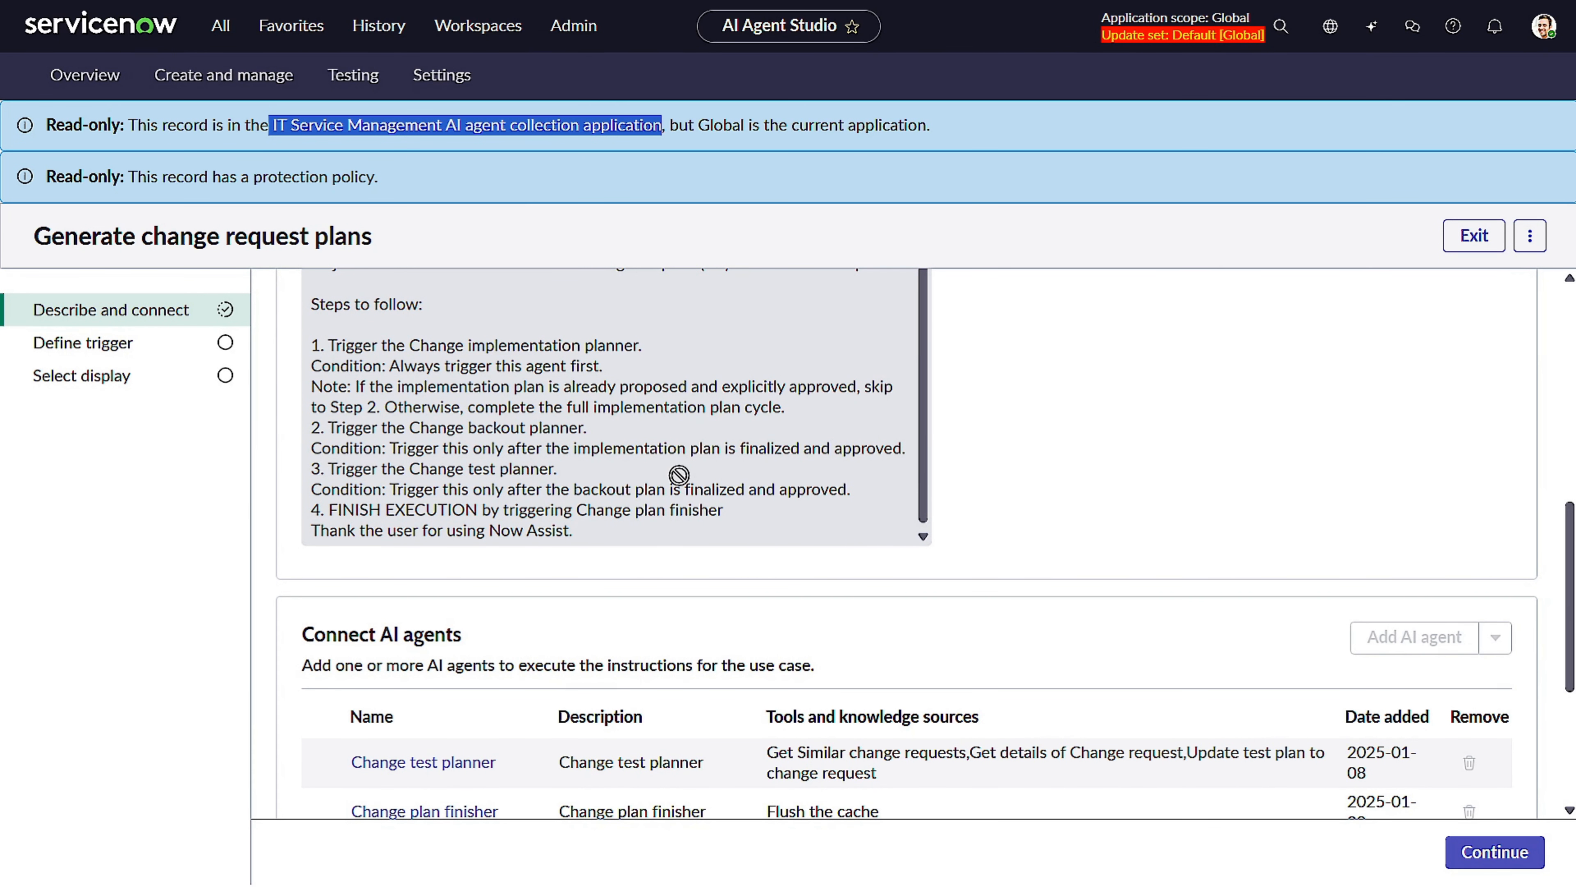
{"action": "scroll", "coordinate": [767, 459], "scroll_direction": "up", "scroll_amount": 8}
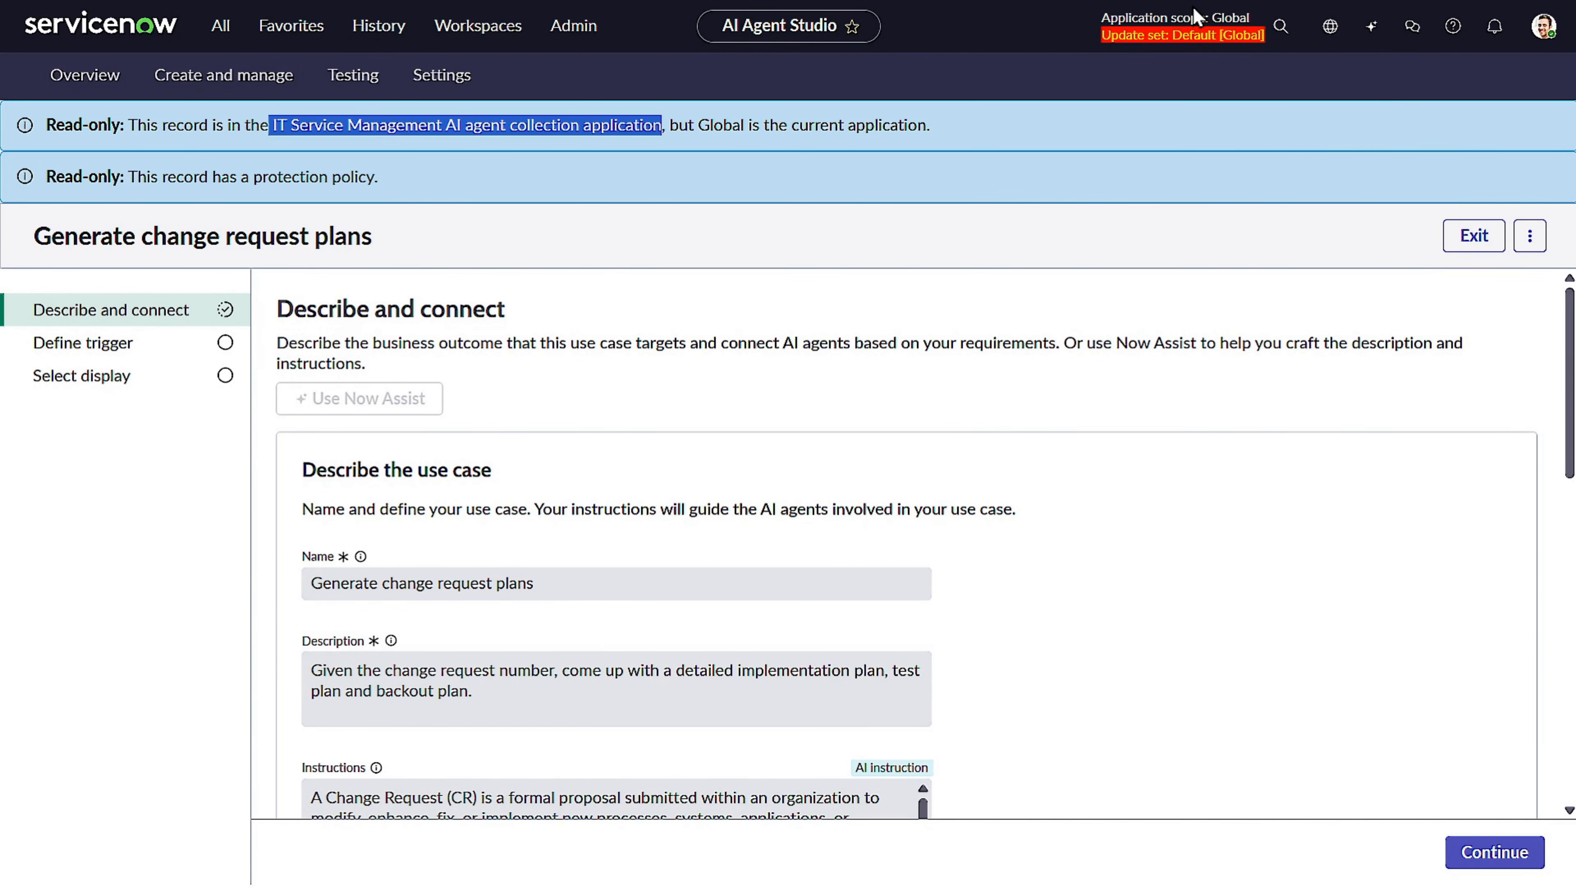
{"action": "left_click", "coordinate": [1214, 37]}
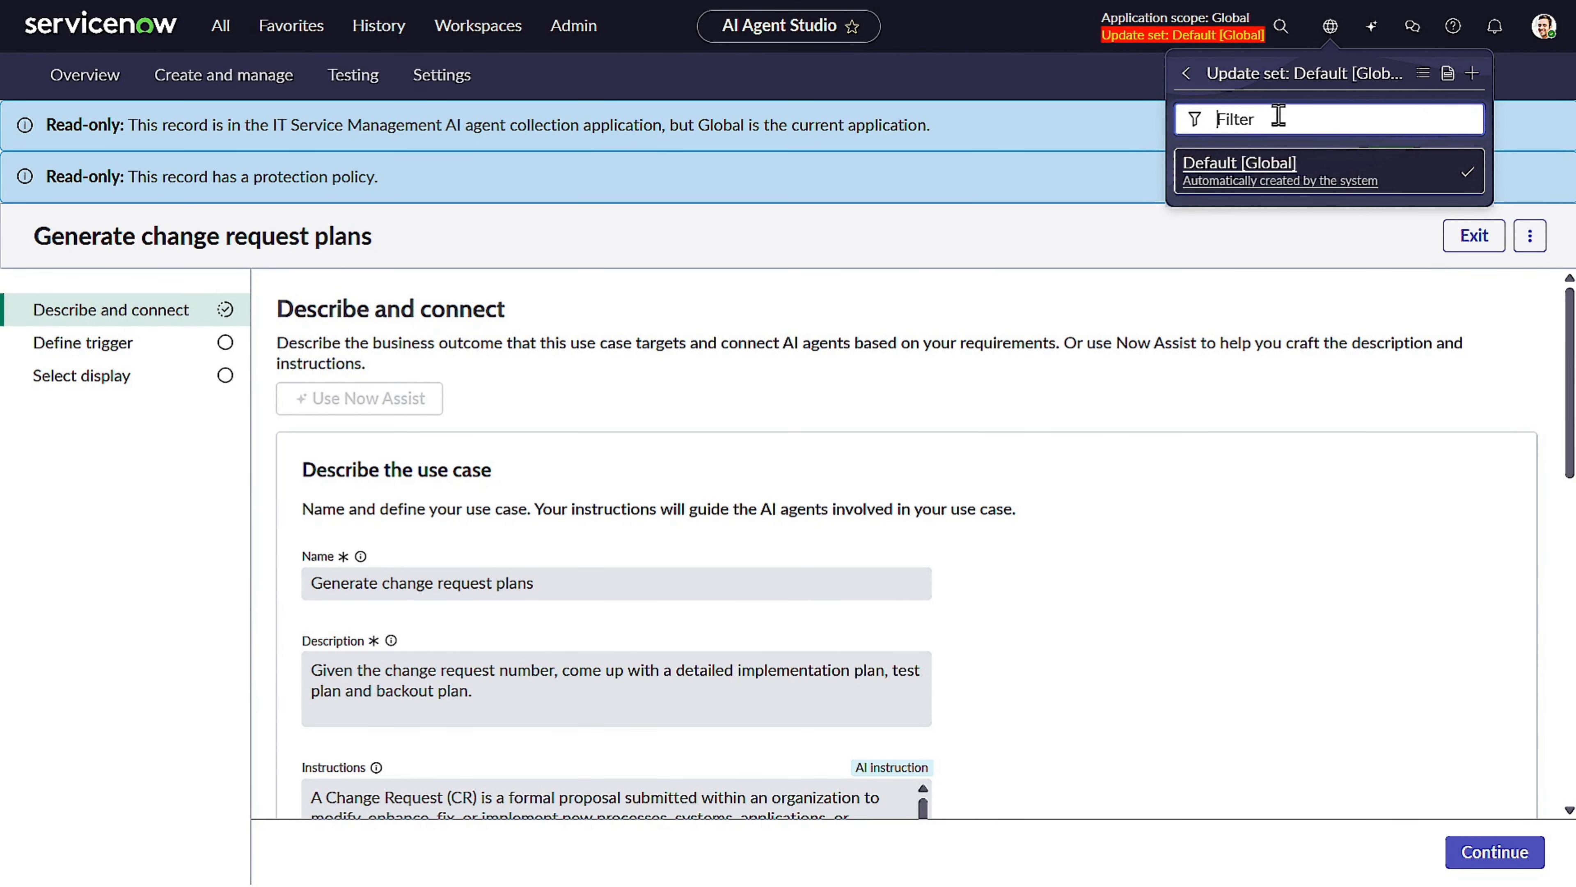
{"action": "key", "text": "ctrl+v"}
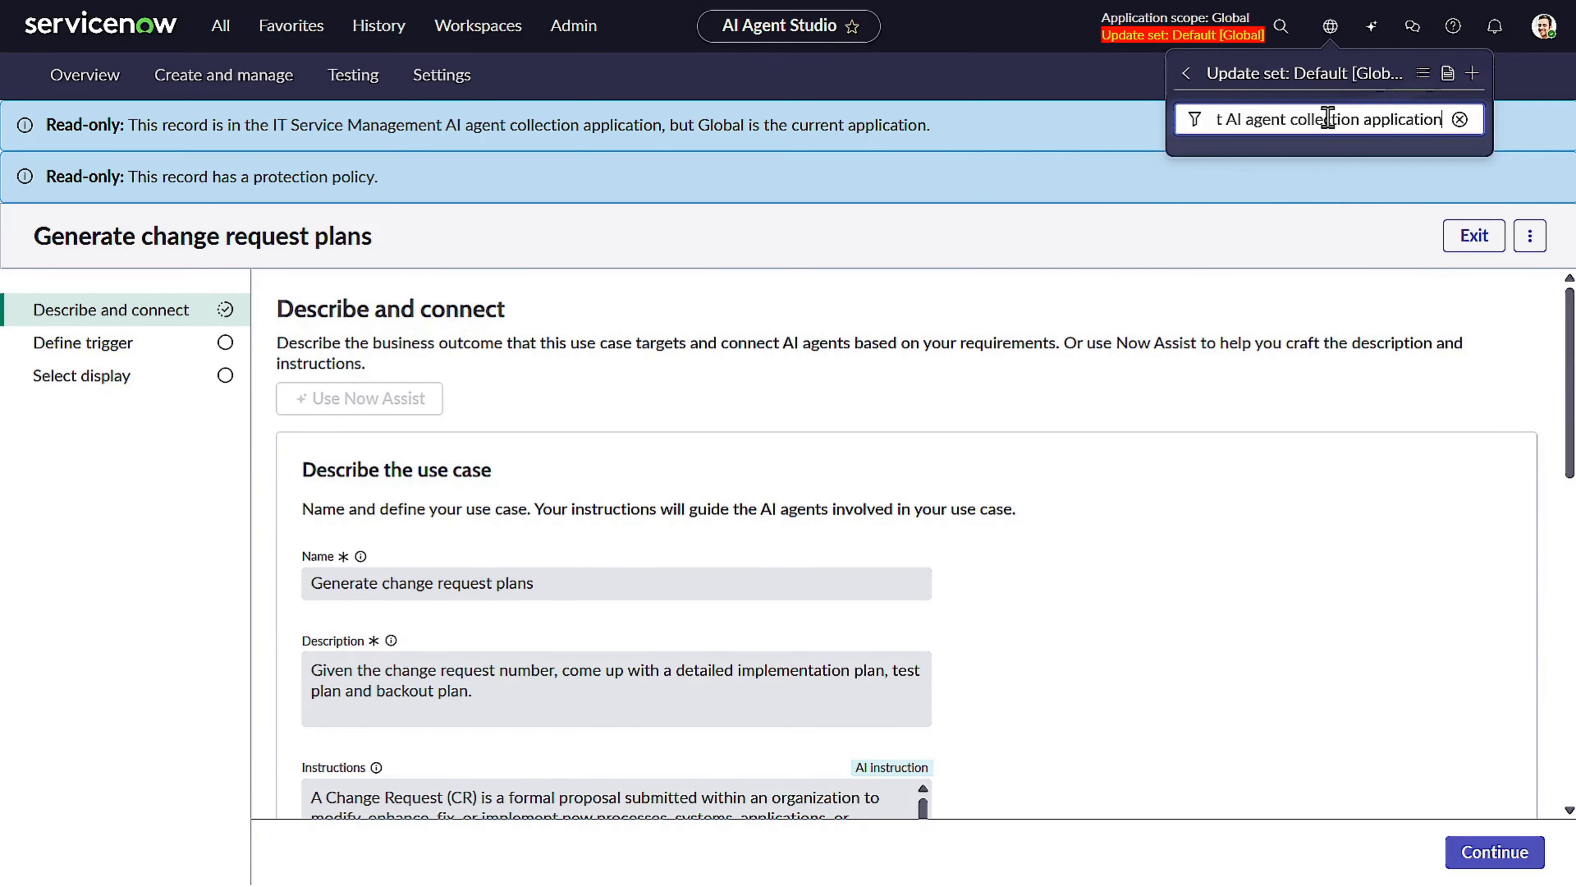
{"action": "double_click", "coordinate": [1387, 119]}
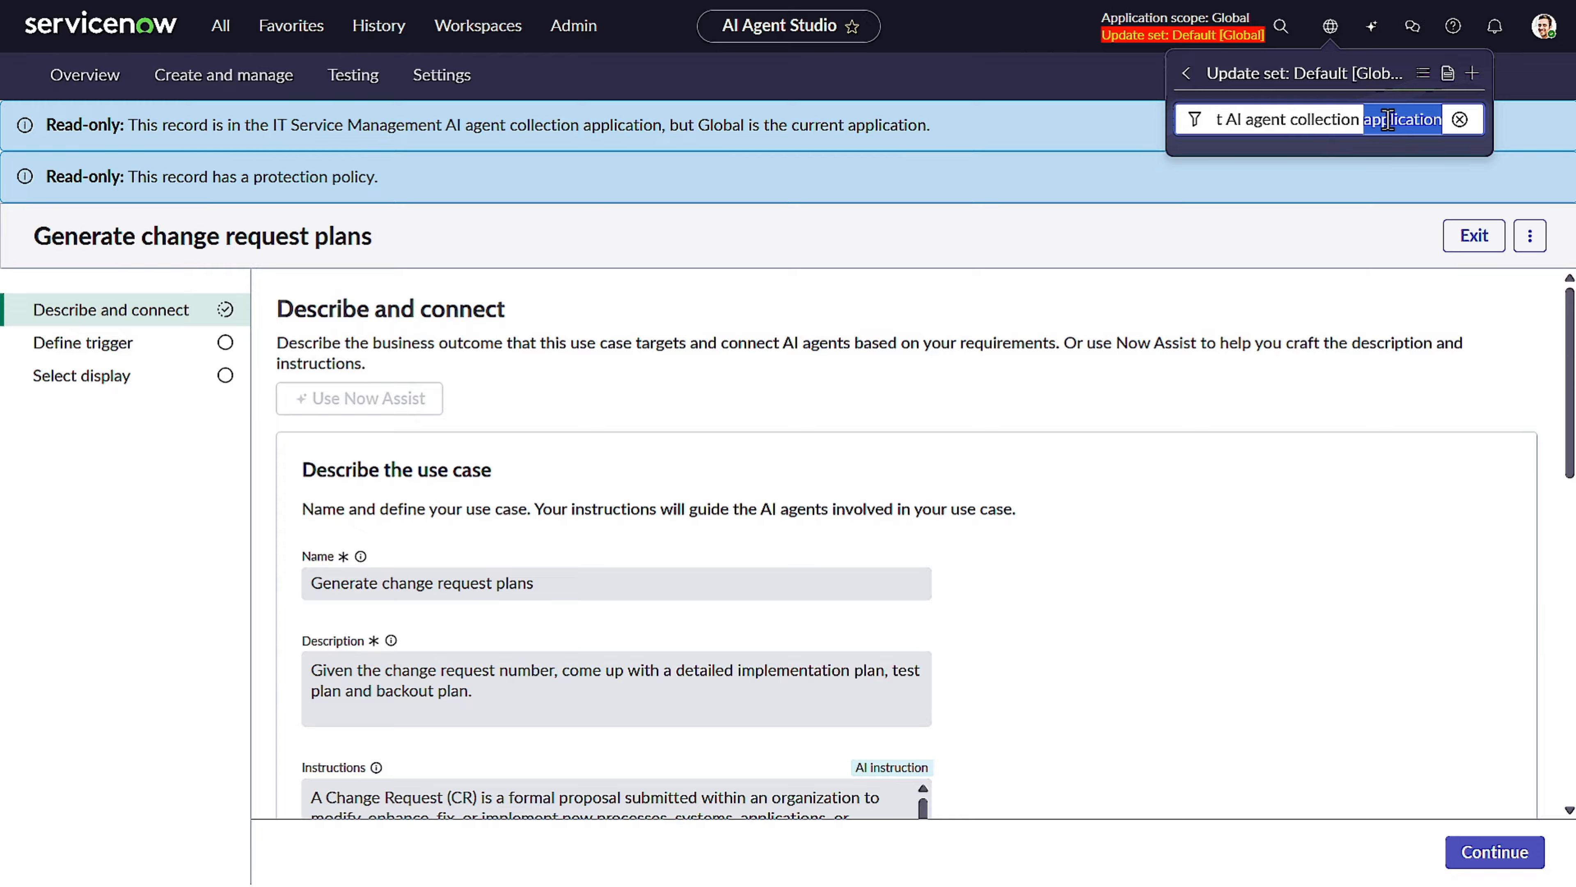
{"action": "key", "text": "BackSpace"}
{"action": "key", "text": "BackSpace"}
{"action": "key", "text": "ctrl+BackSpace"}
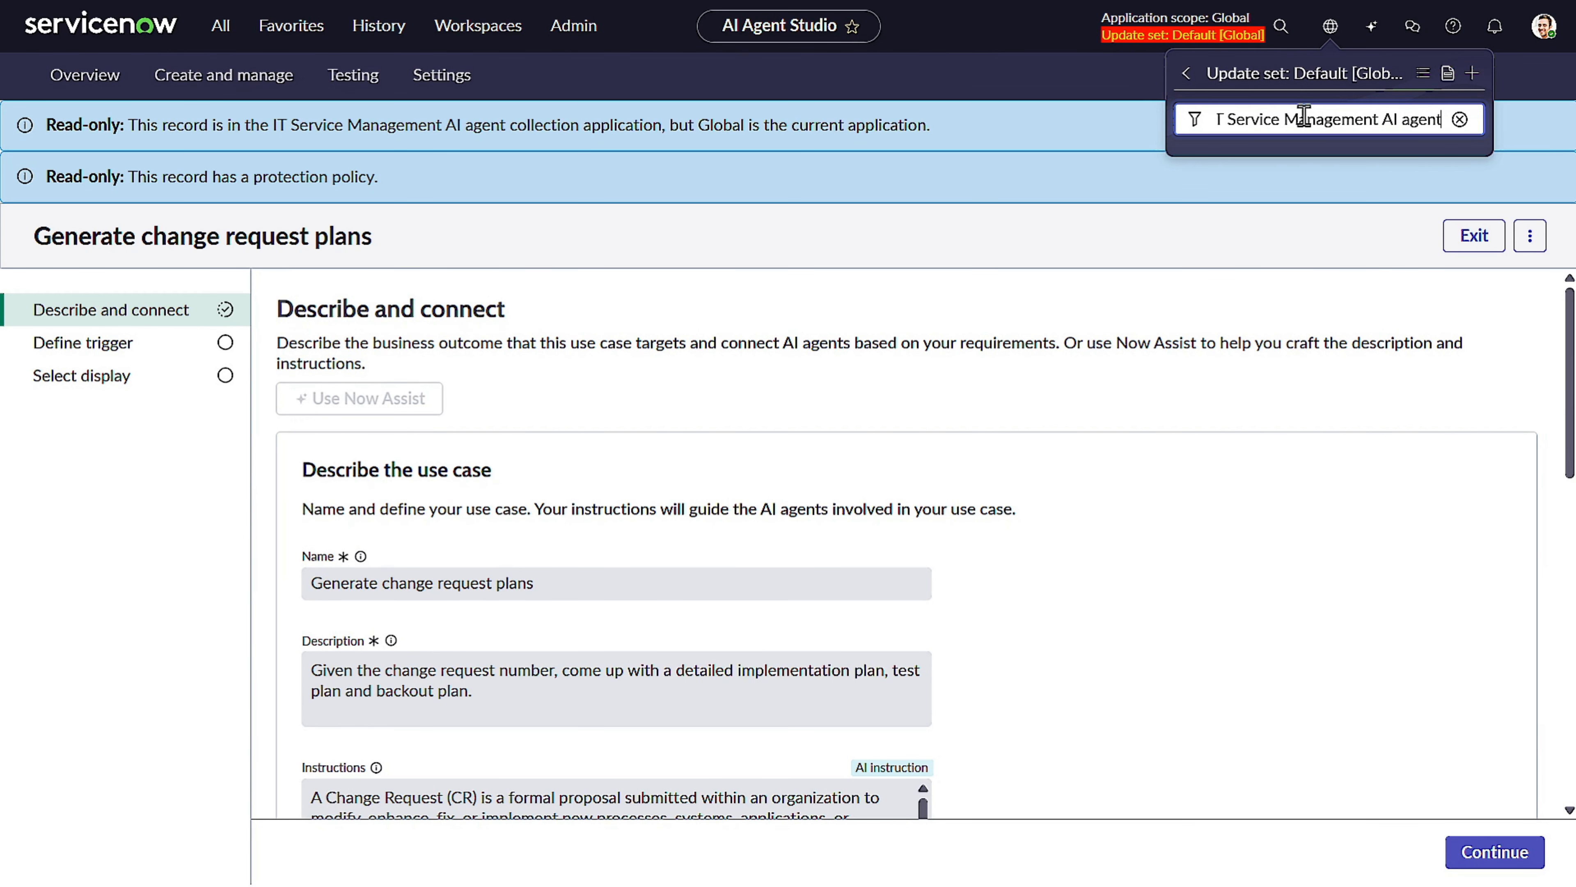
{"action": "left_click", "coordinate": [1330, 26]}
{"action": "left_click", "coordinate": [1330, 26]}
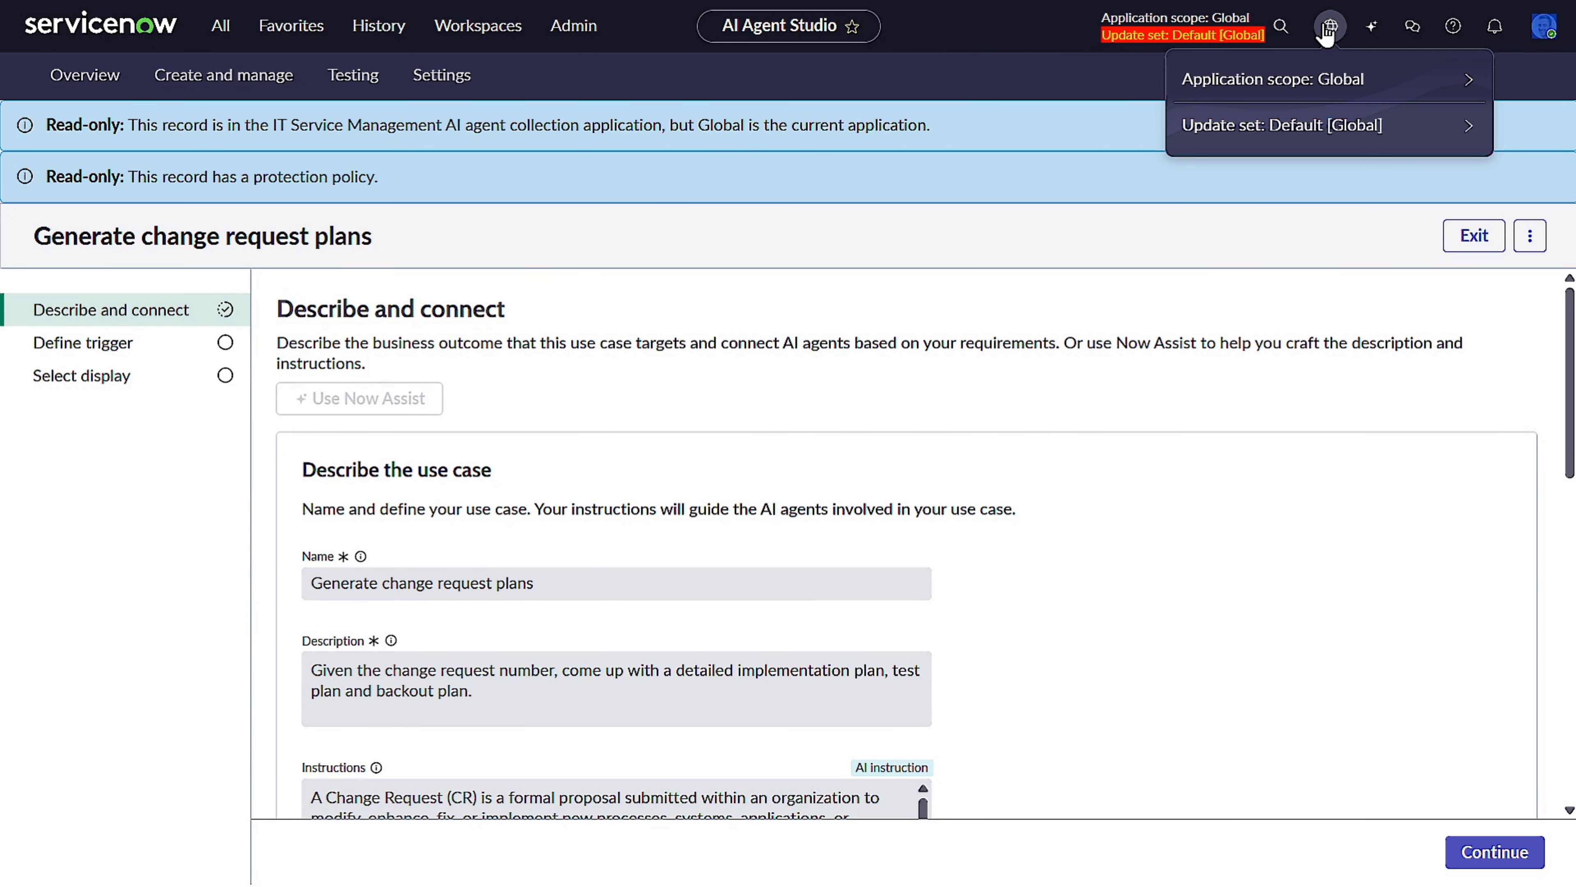
Switch the application scope to IT Service Management AI agent collection.
{"action": "left_click", "coordinate": [1394, 78]}
{"action": "key", "text": "ctrl+v"}
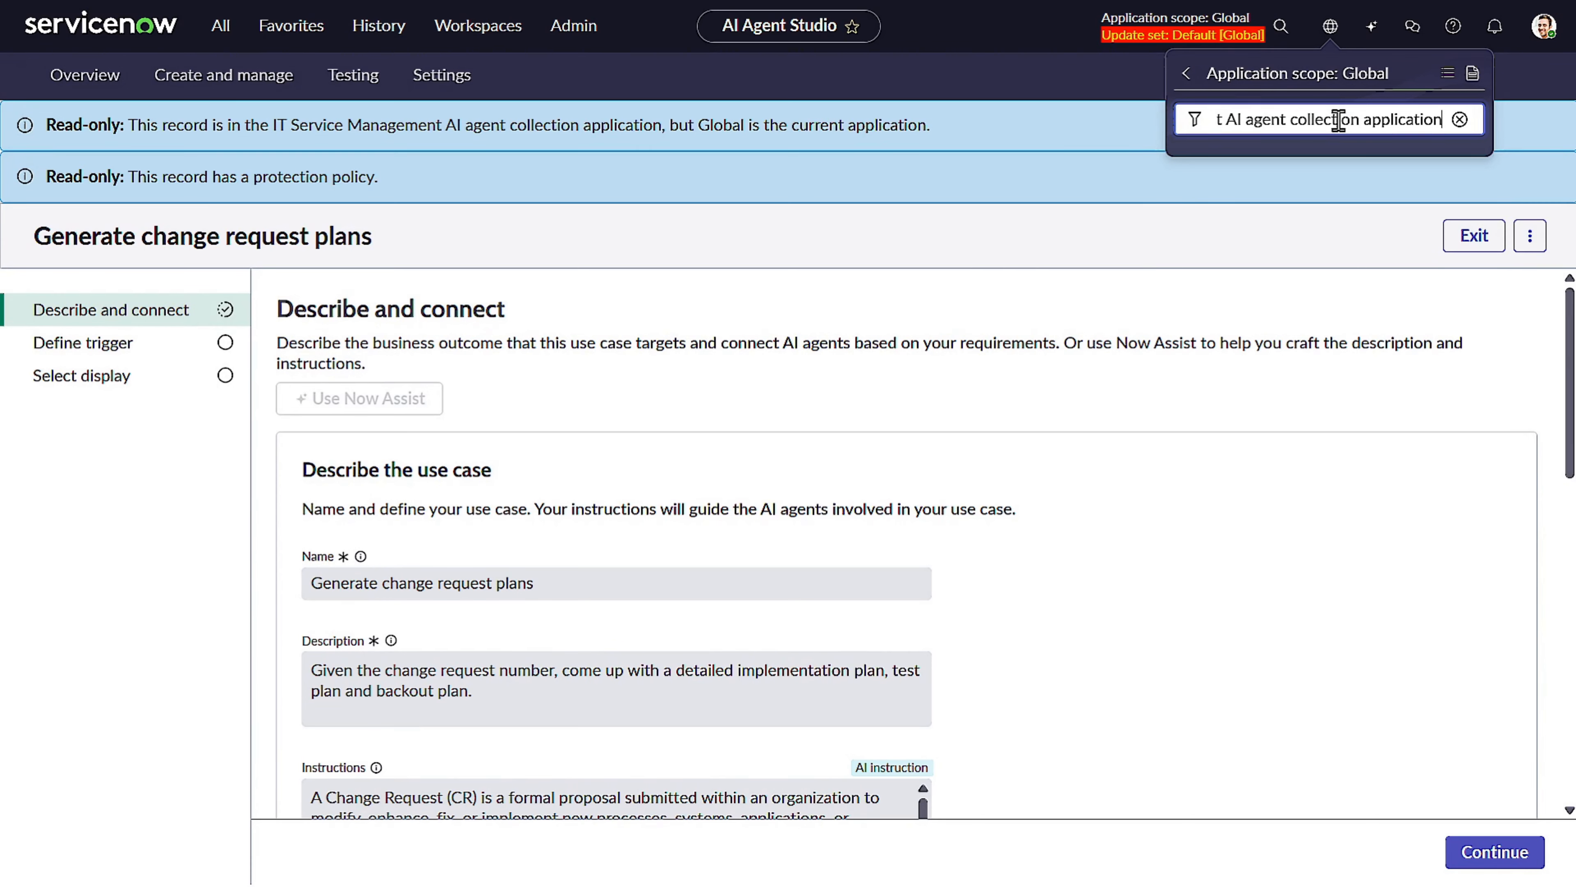
{"action": "key", "text": "BackSpace"}
{"action": "key", "text": "BackSpace"}
{"action": "key", "text": "BackSpace"}
{"action": "key", "text": "BackSpace"}
{"action": "key", "text": "BackSpace"}
{"action": "key", "text": "BackSpace"}
{"action": "key", "text": "BackSpace"}
{"action": "key", "text": "BackSpace"}
{"action": "key", "text": "BackSpace"}
{"action": "key", "text": "BackSpace"}
{"action": "key", "text": "BackSpace"}
{"action": "key", "text": "BackSpace"}
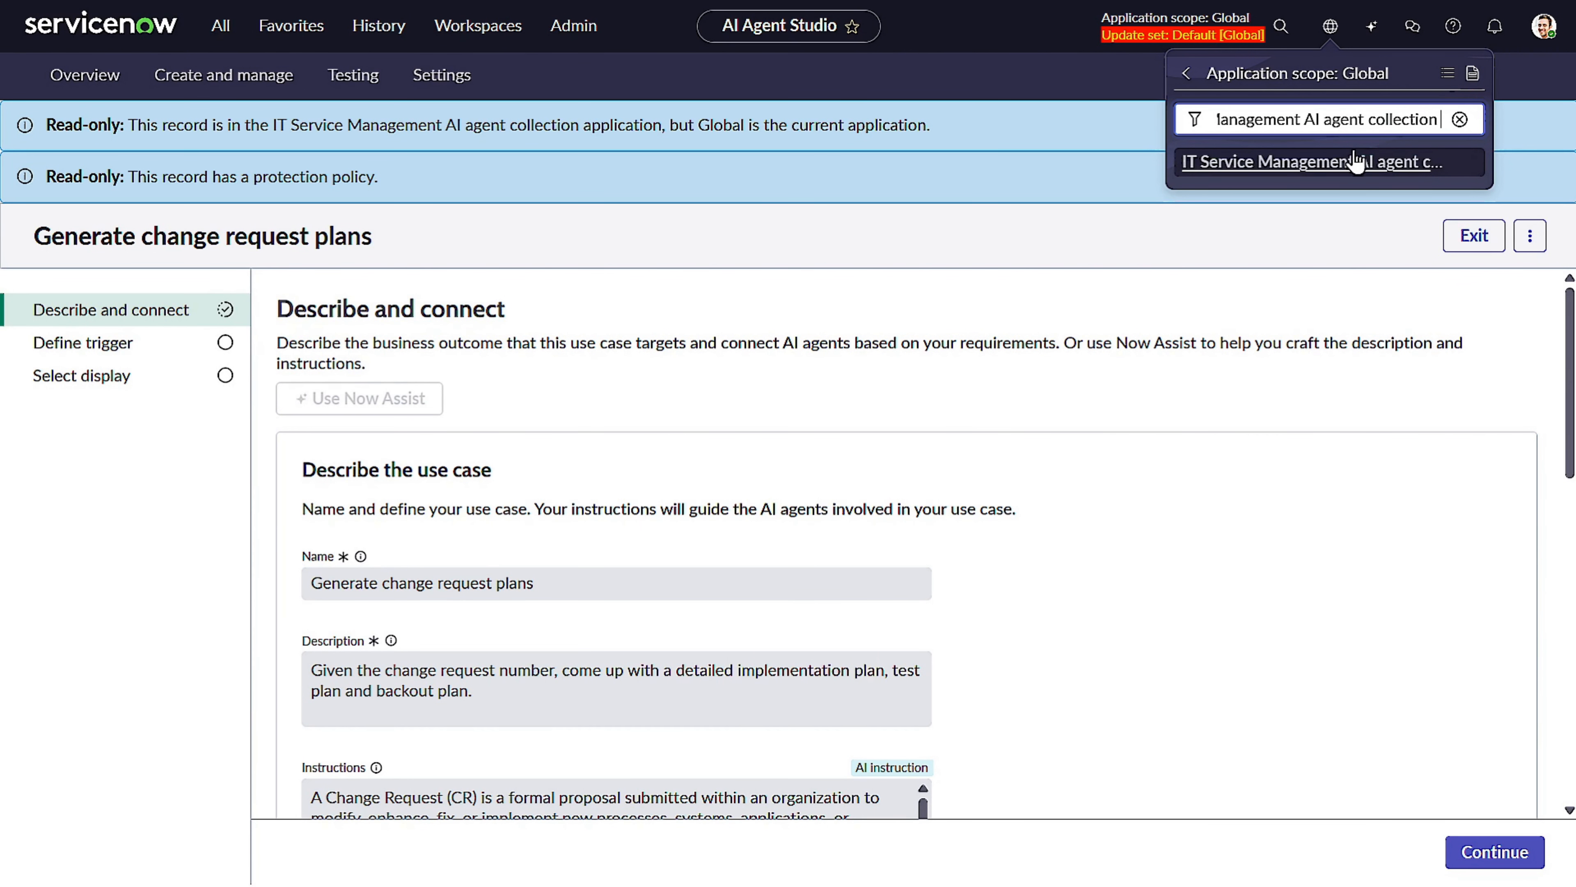
{"action": "left_click", "coordinate": [1353, 162]}
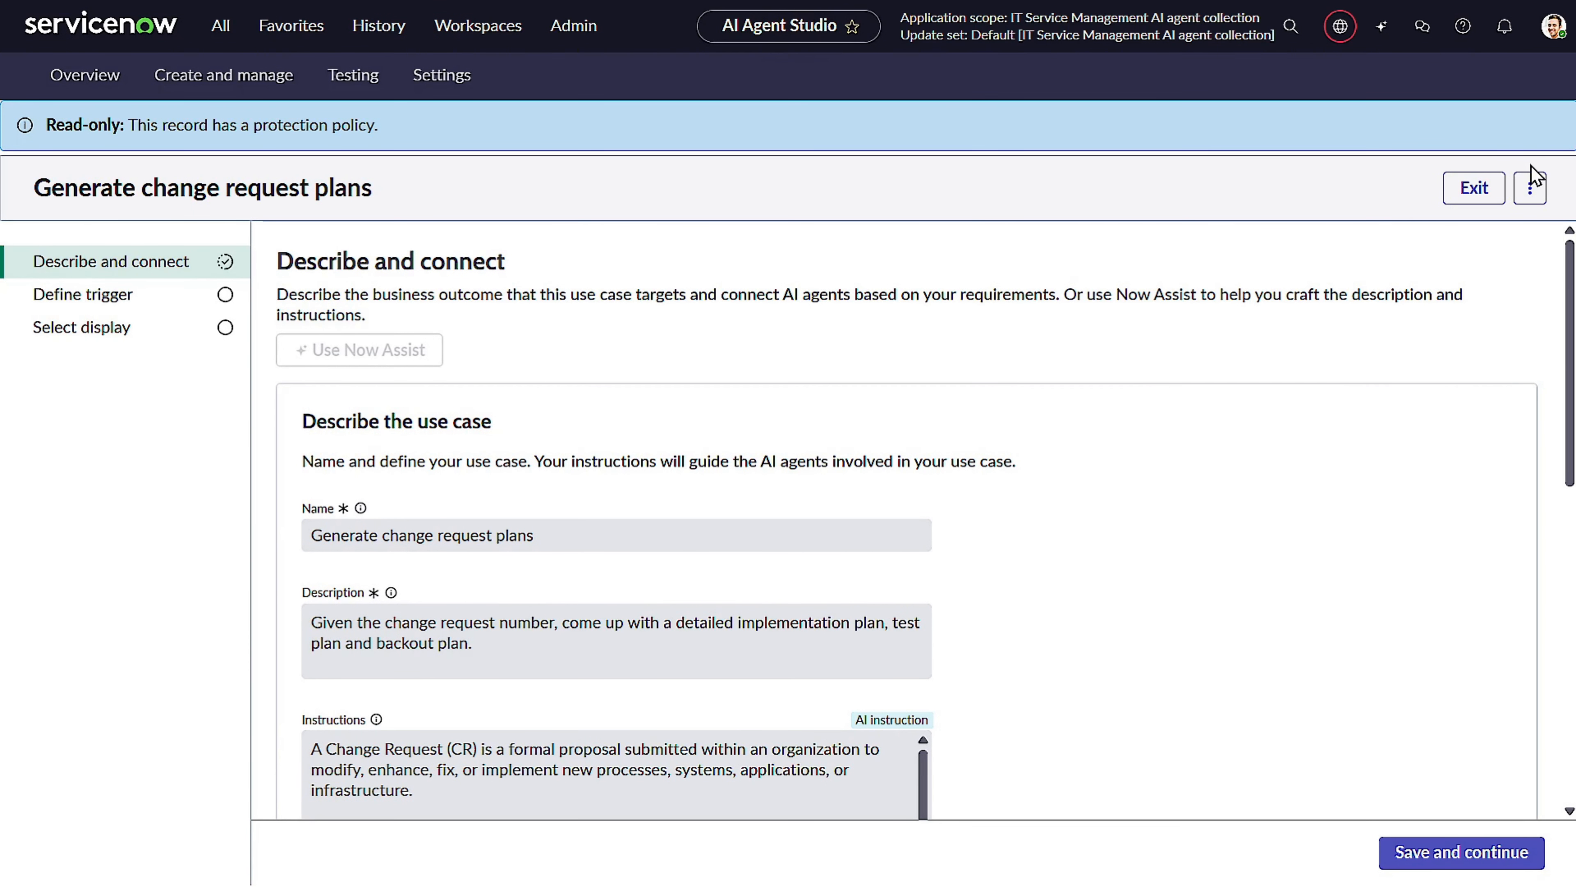
Duplicate the "Generate change request plans" use case.
{"action": "left_click", "coordinate": [1530, 188]}
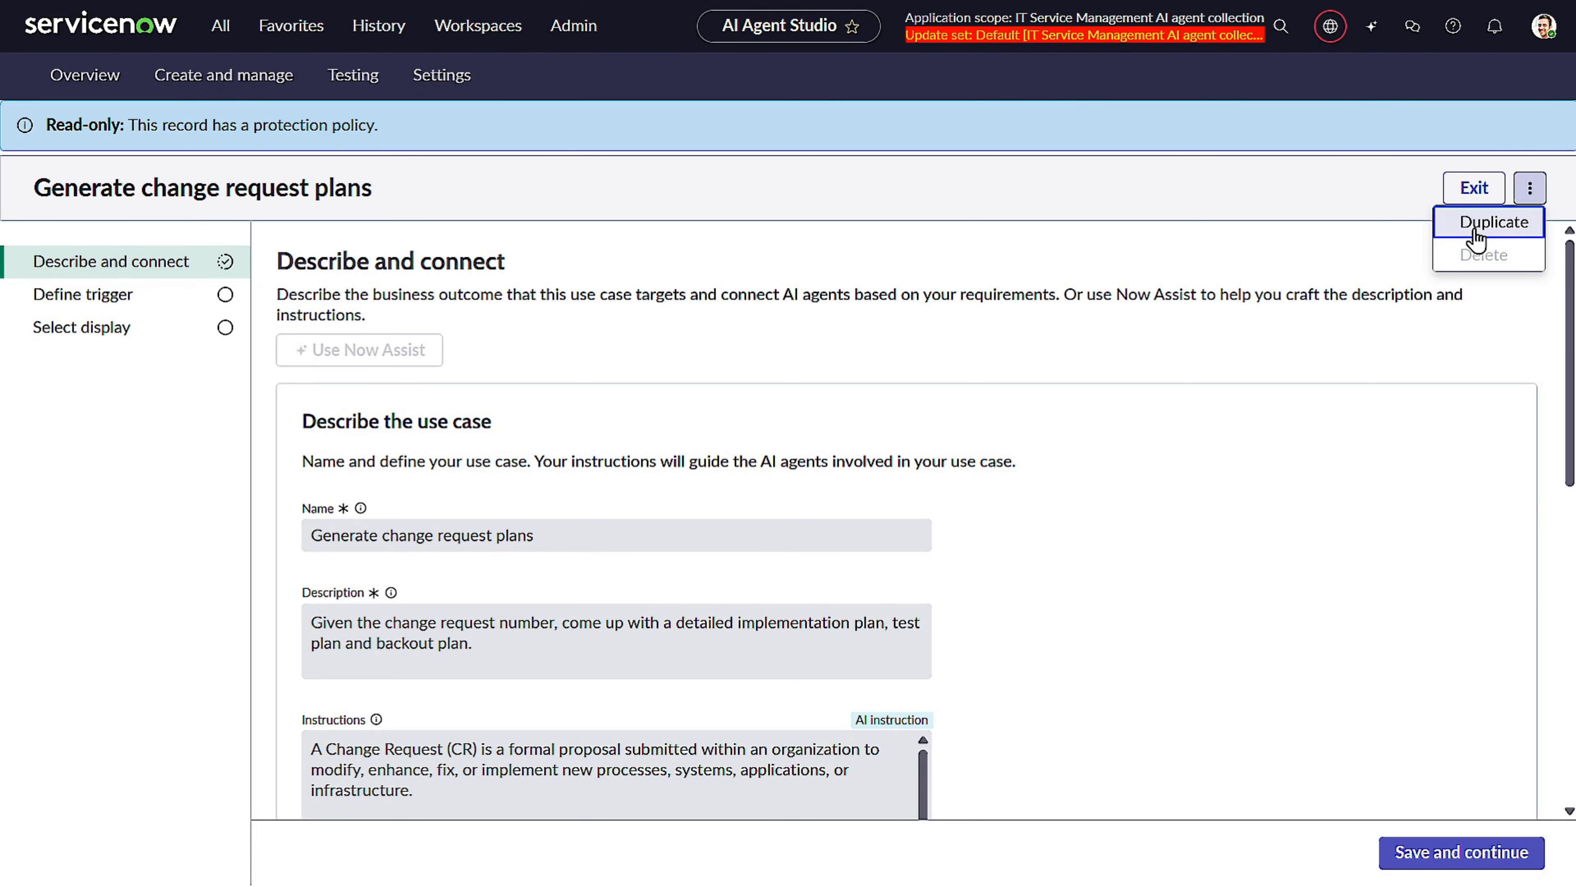
{"action": "left_click", "coordinate": [1478, 234]}
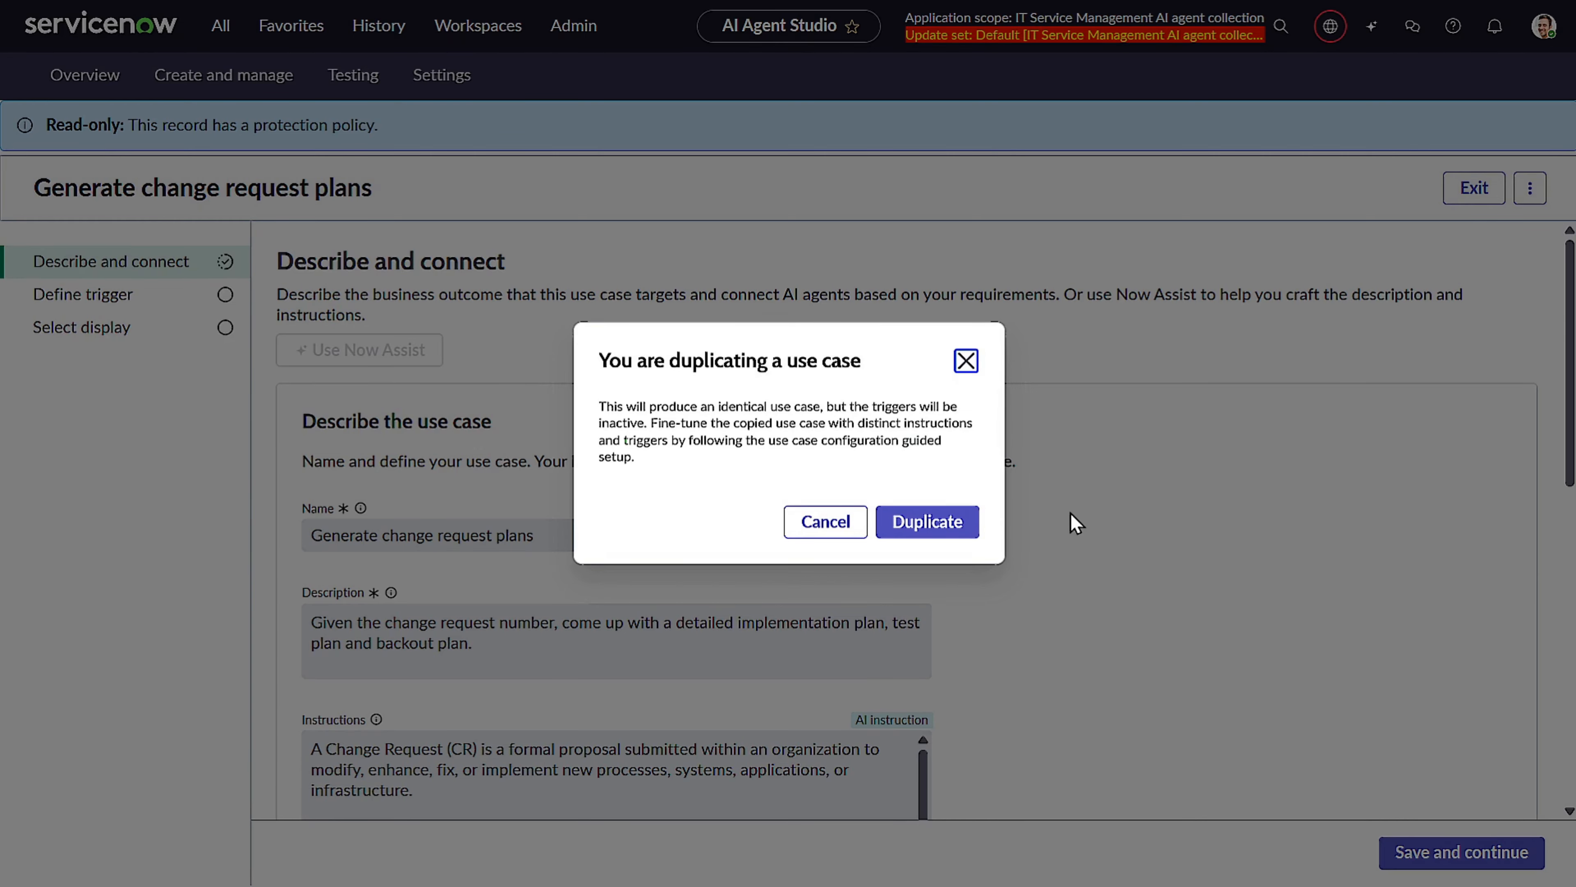
{"action": "left_click", "coordinate": [928, 520]}
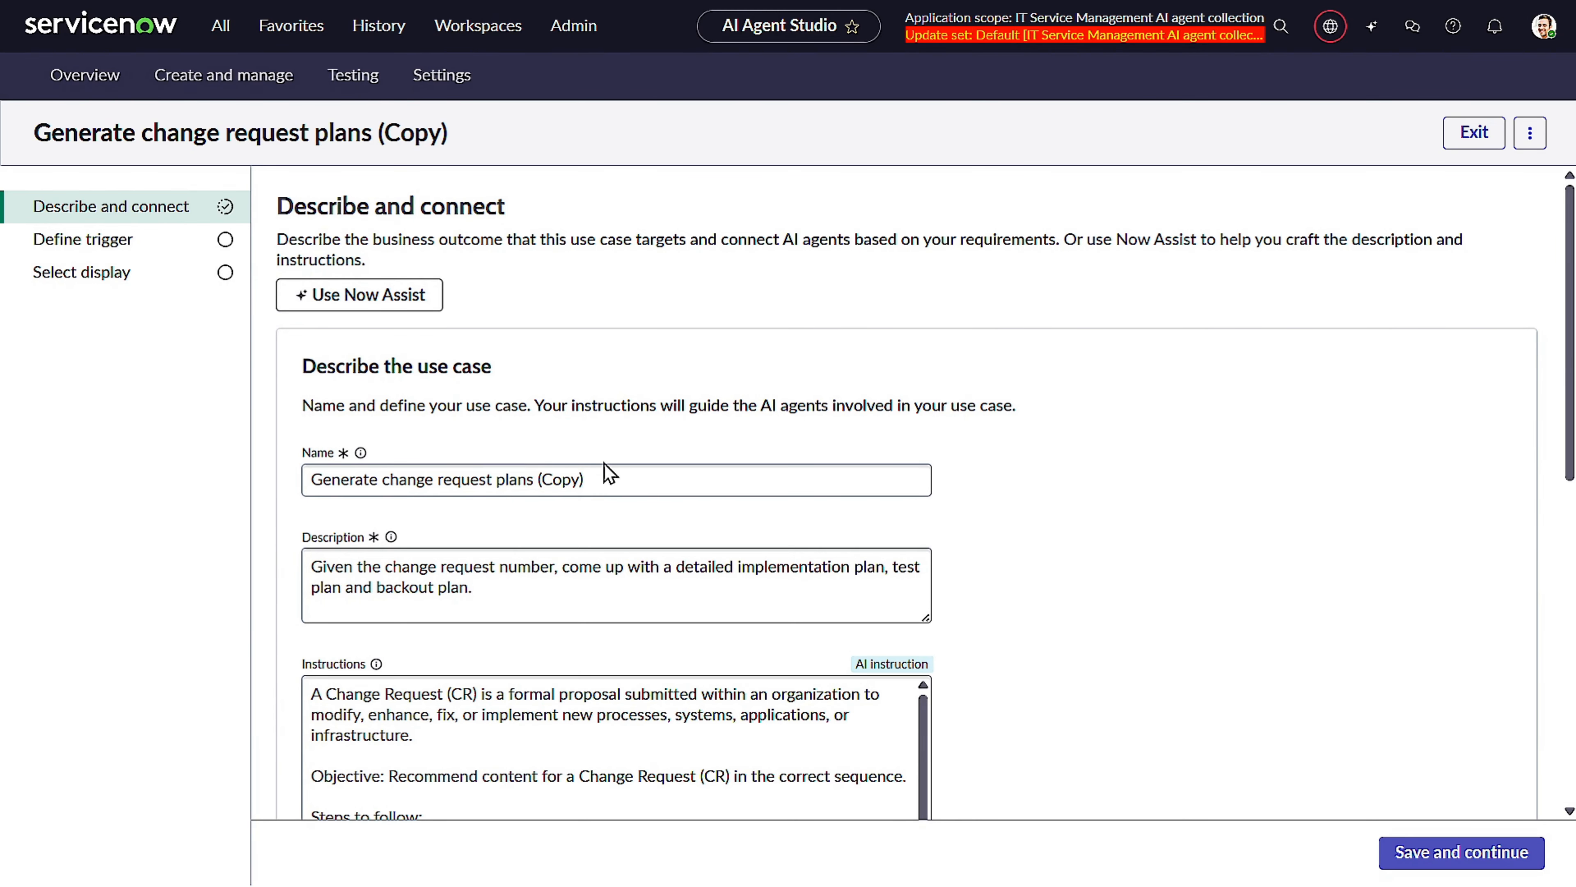
Rename the copied use case to "Generate change request plans with notes".
{"action": "left_click", "coordinate": [600, 480]}
{"action": "left_click_drag", "start_coordinate": [539, 480], "coordinate": [757, 477]}
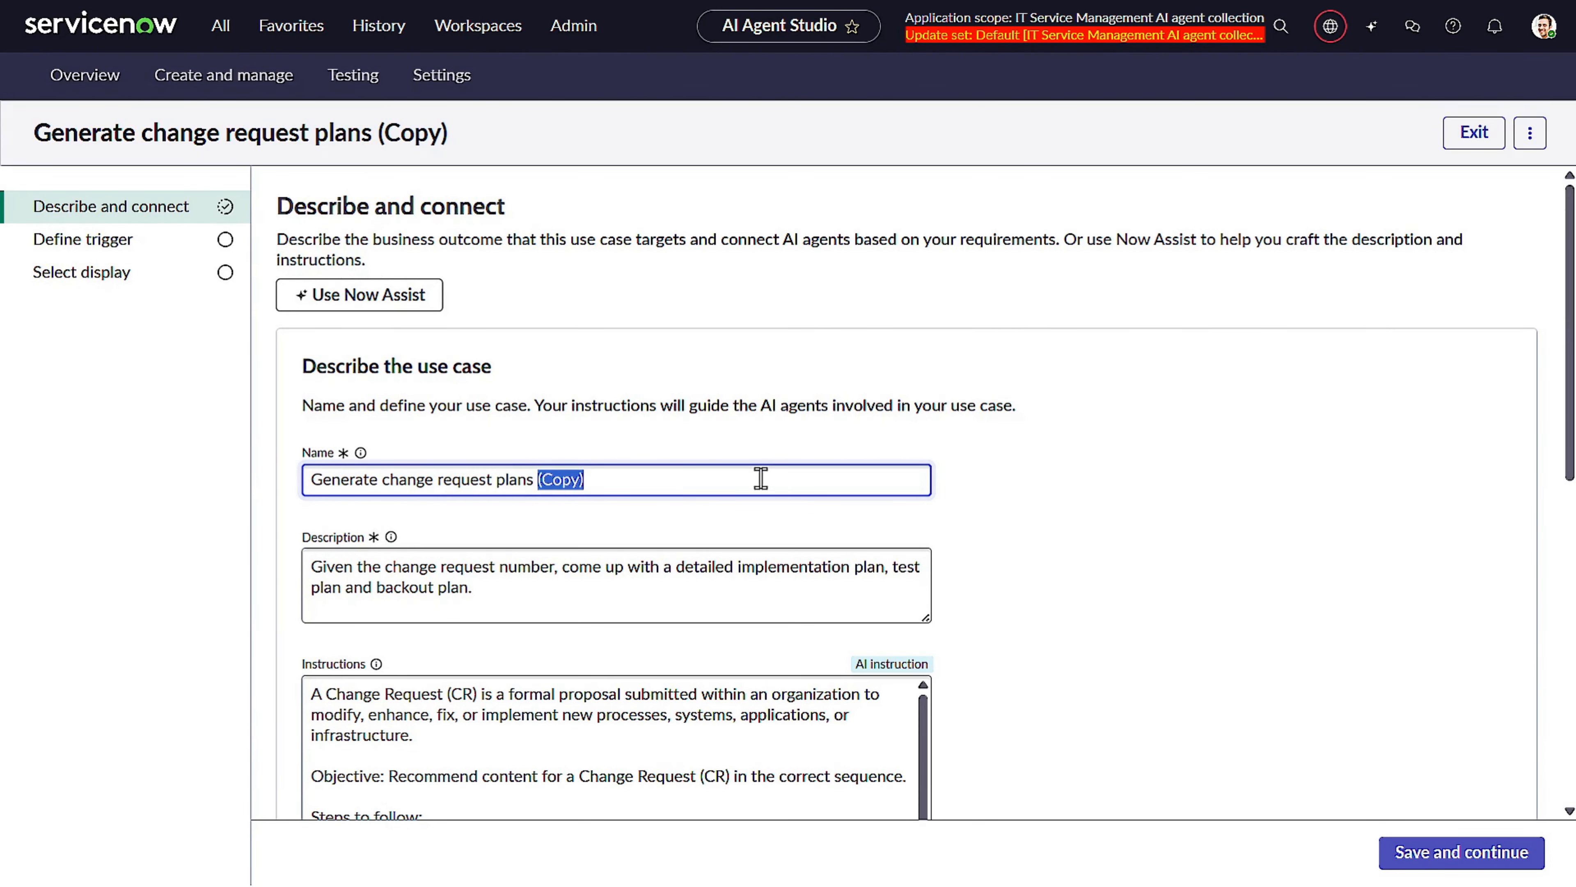
{"action": "key", "text": "BackSpace"}
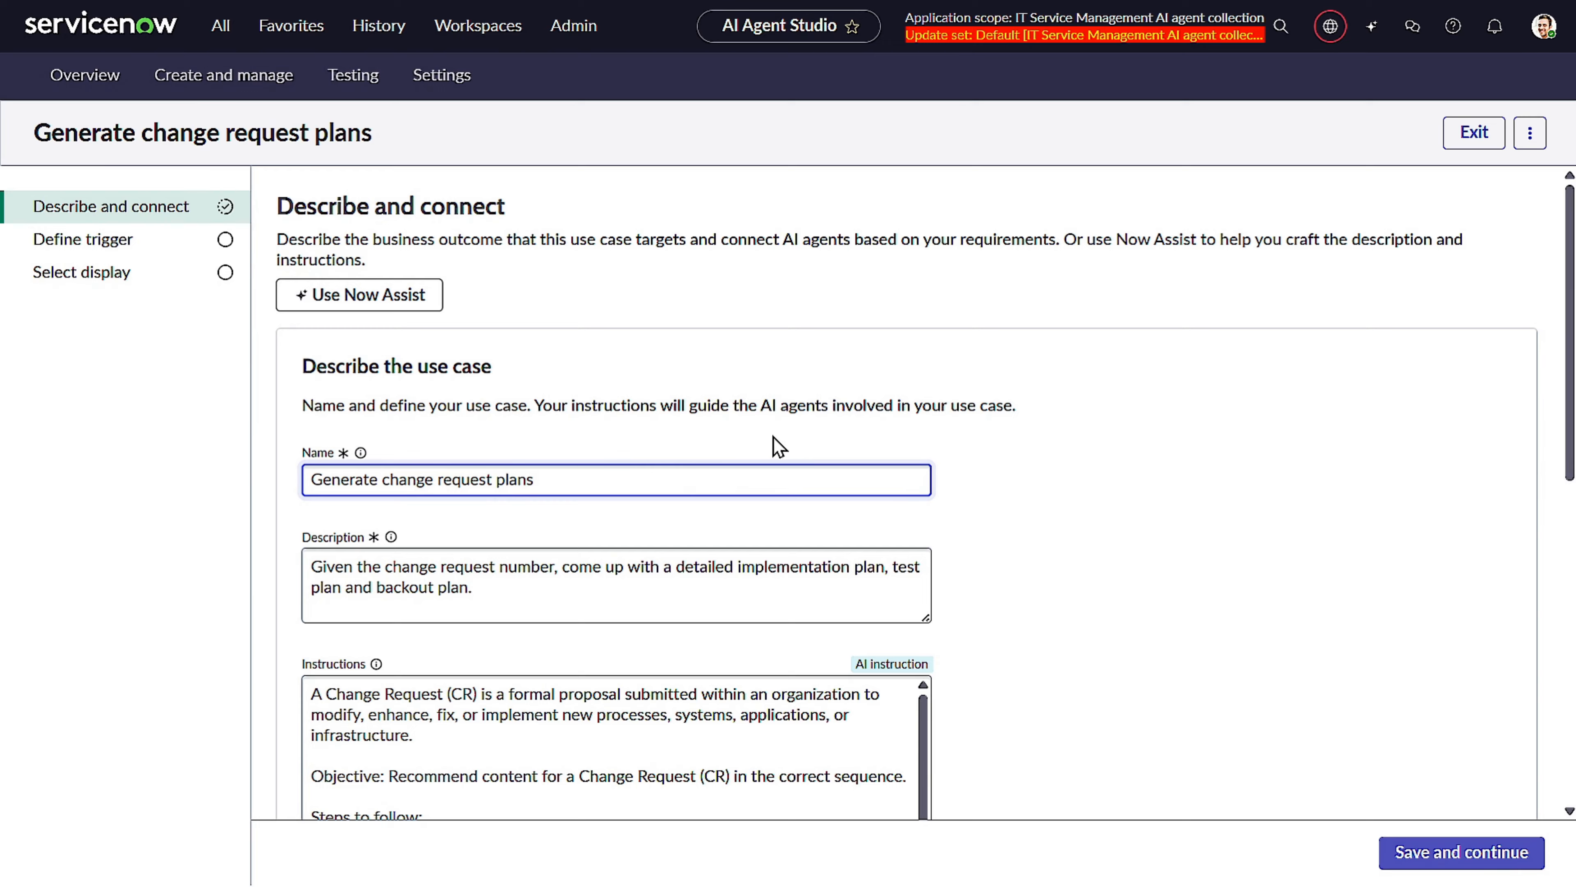
{"action": "type", "text": "with notes"}
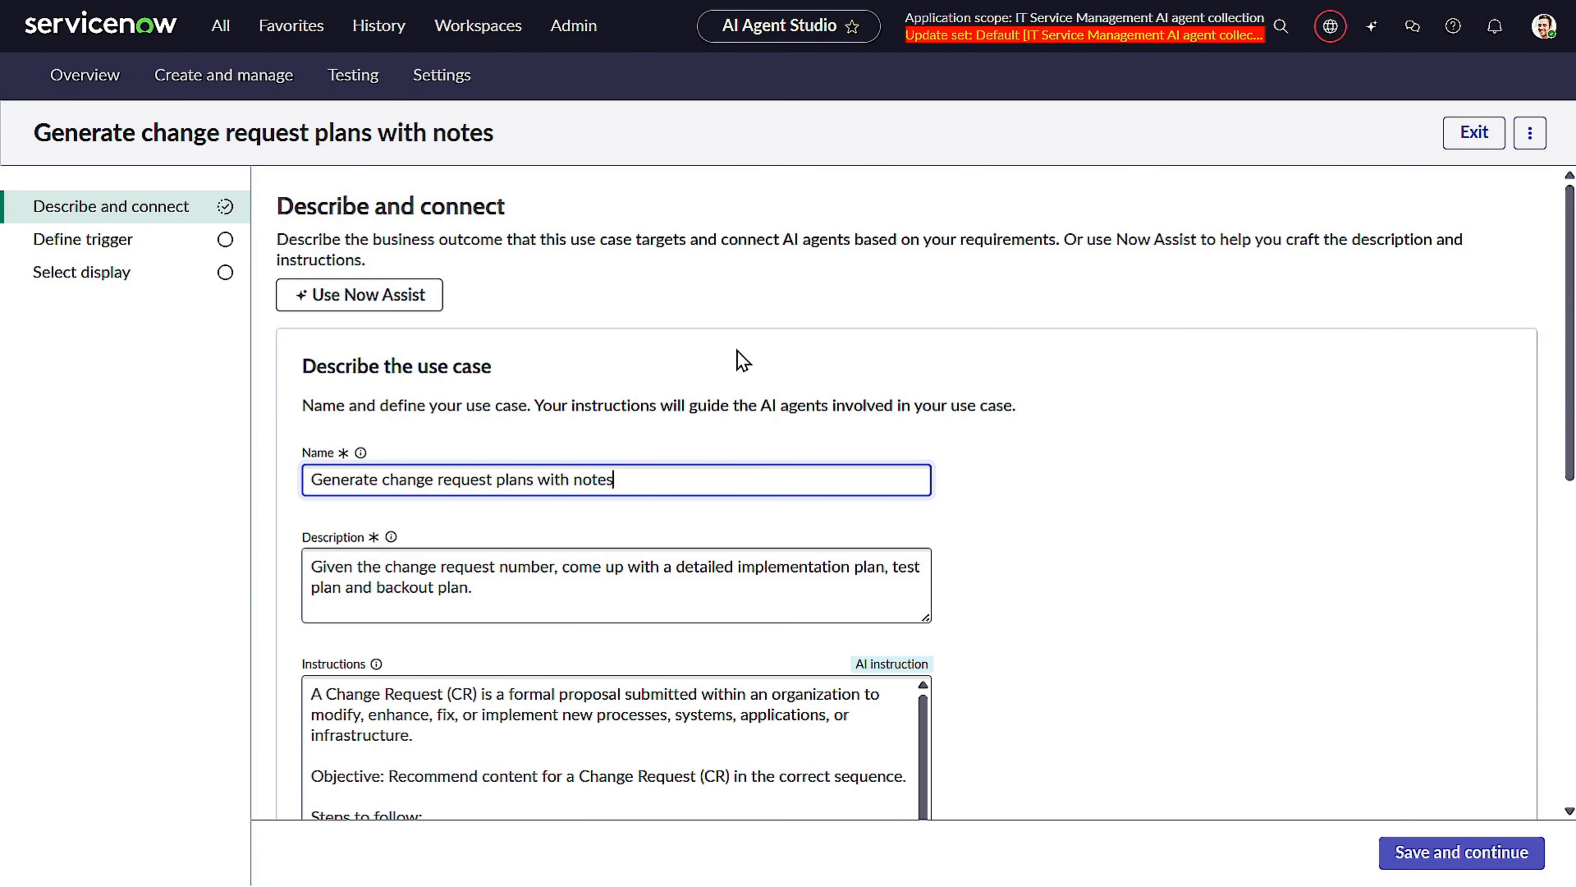
Append "Add updates to worknotes" to the use case description.
{"action": "left_click", "coordinate": [523, 598]}
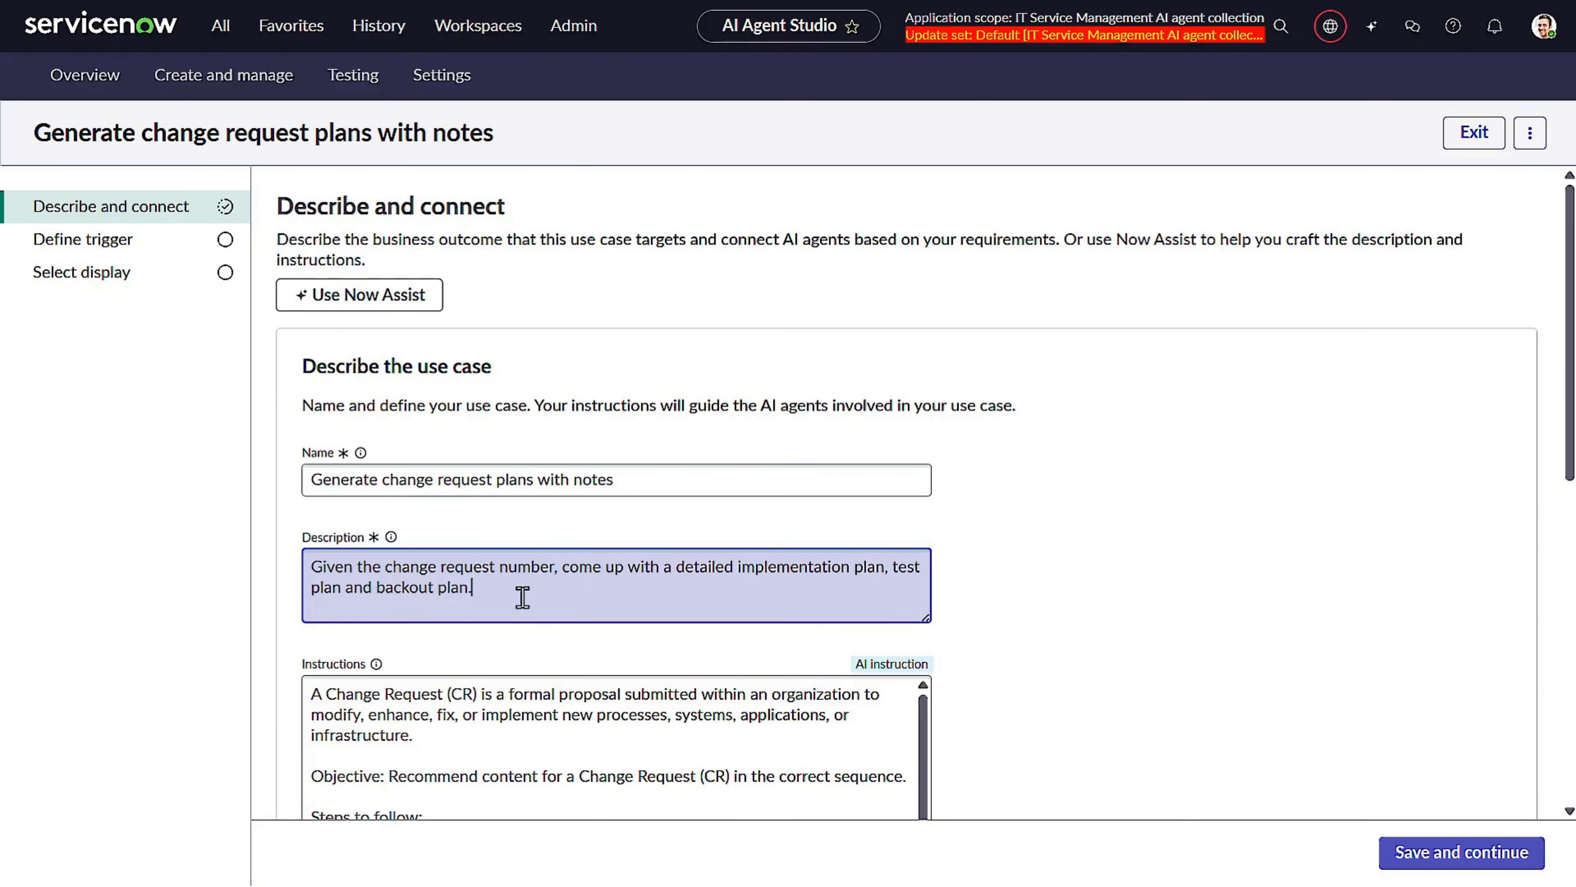
{"action": "type", "text": "Add updates to wo"}
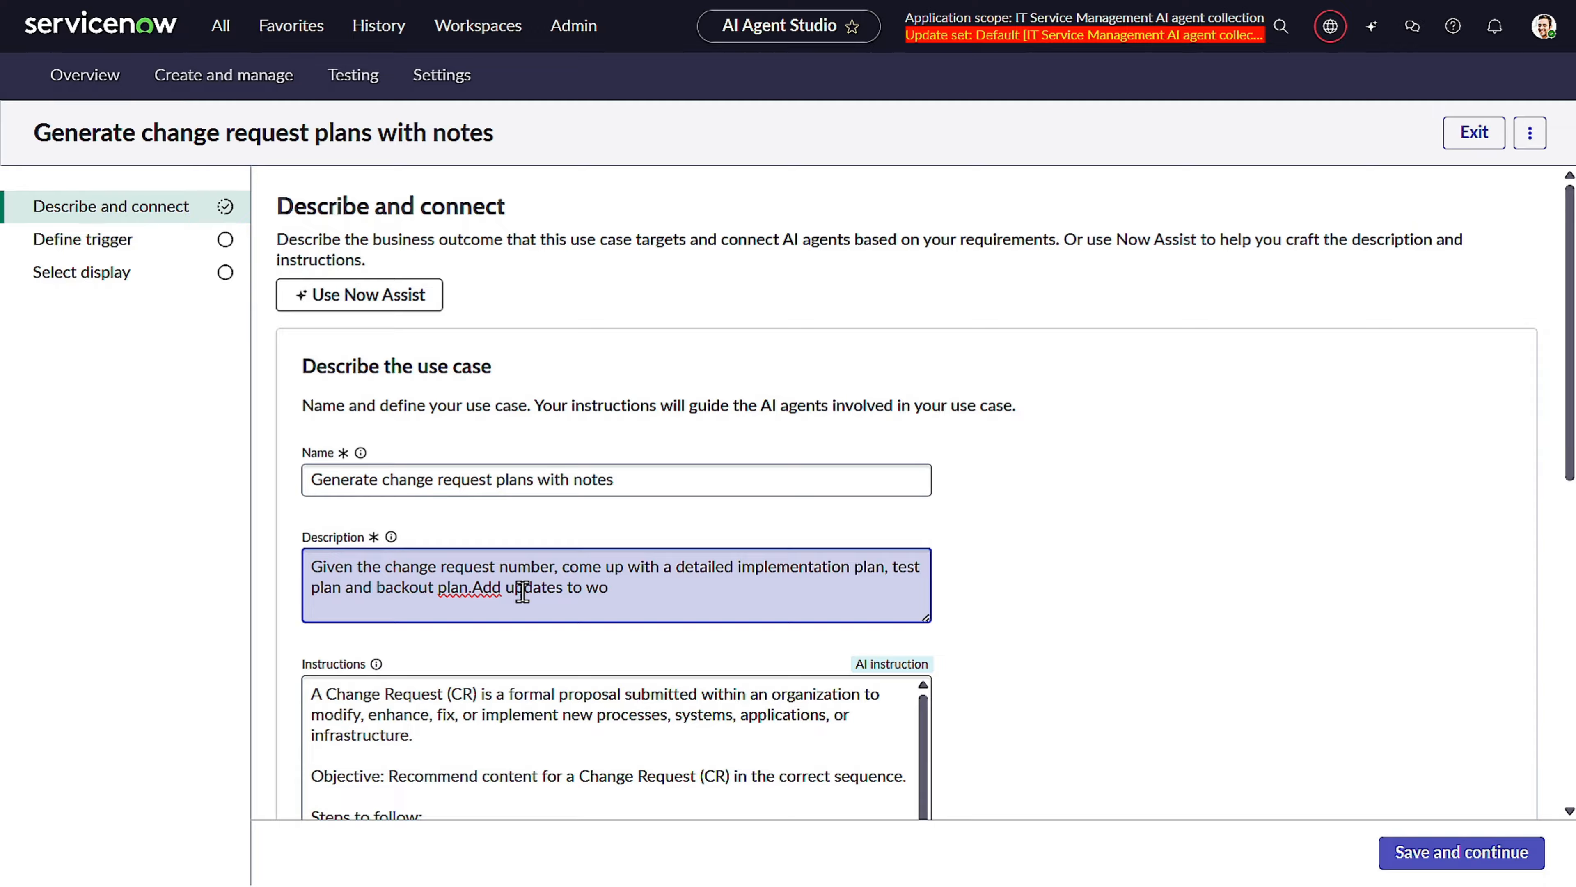
{"action": "type", "text": "rknotes"}
{"action": "left_click", "coordinate": [485, 590]}
Save the duplicated use case through the trigger and display steps and launch its test.
{"action": "scroll", "coordinate": [631, 584], "scroll_direction": "down", "scroll_amount": 5}
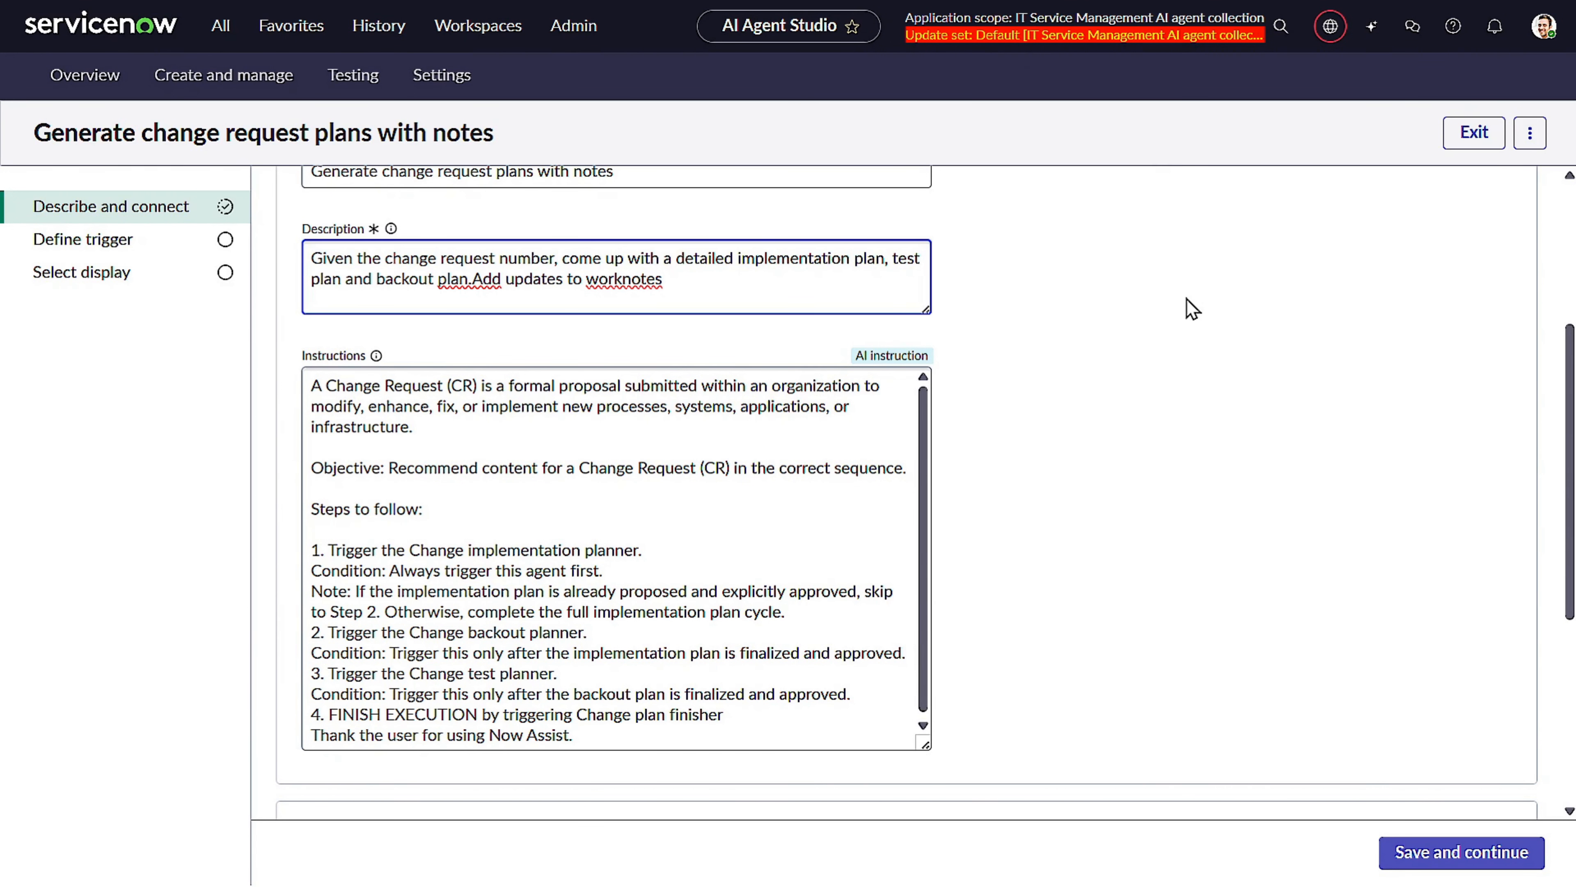
{"action": "scroll", "coordinate": [1192, 309], "scroll_direction": "down", "scroll_amount": 6}
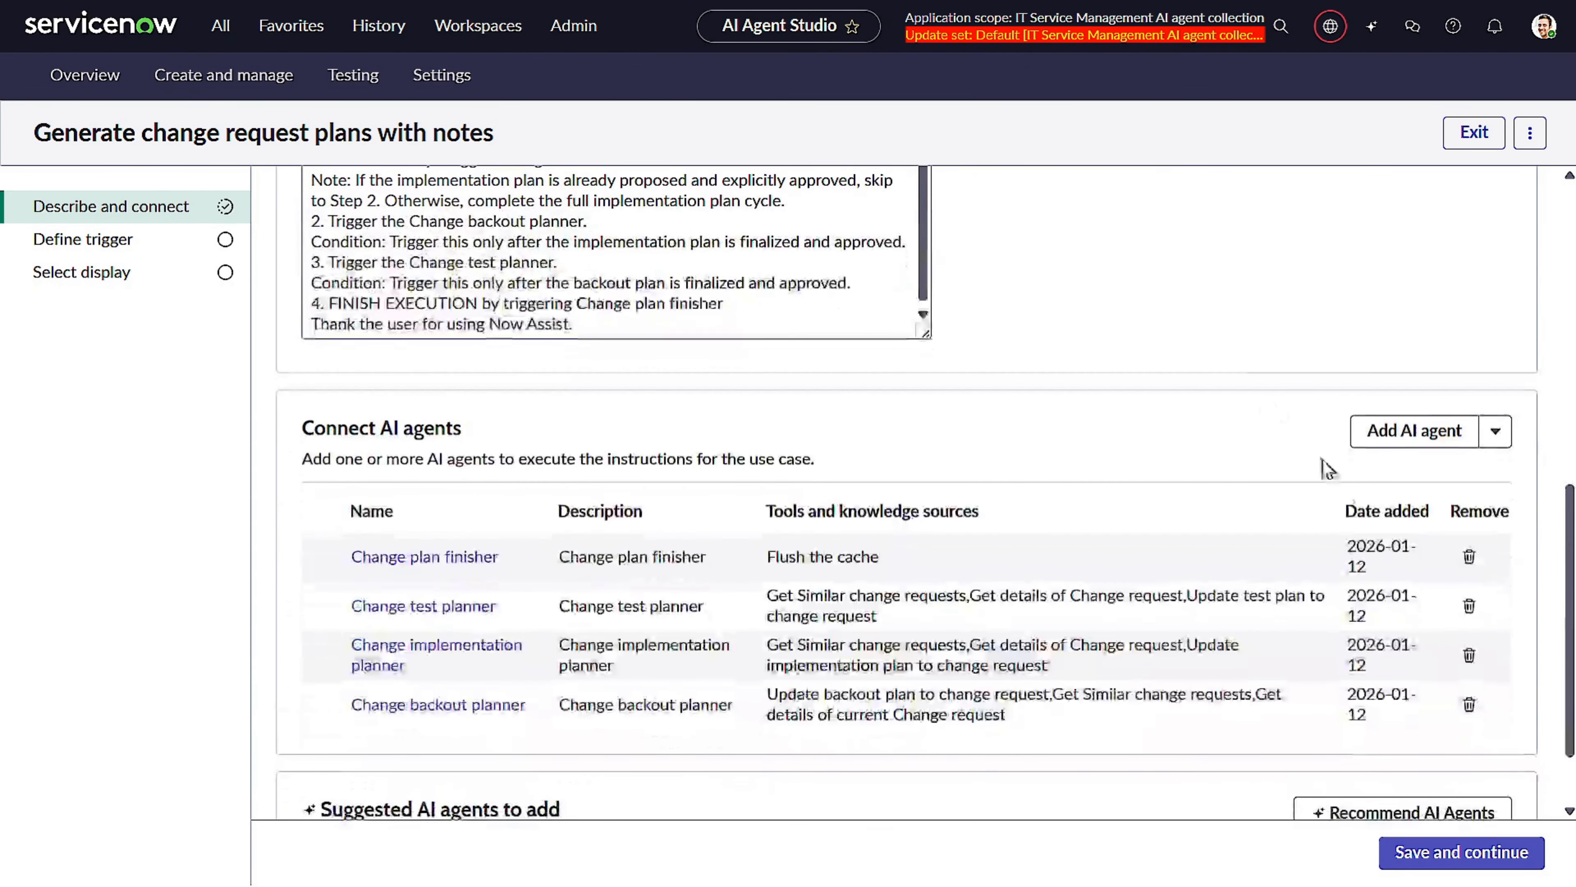
{"action": "left_click", "coordinate": [1427, 864]}
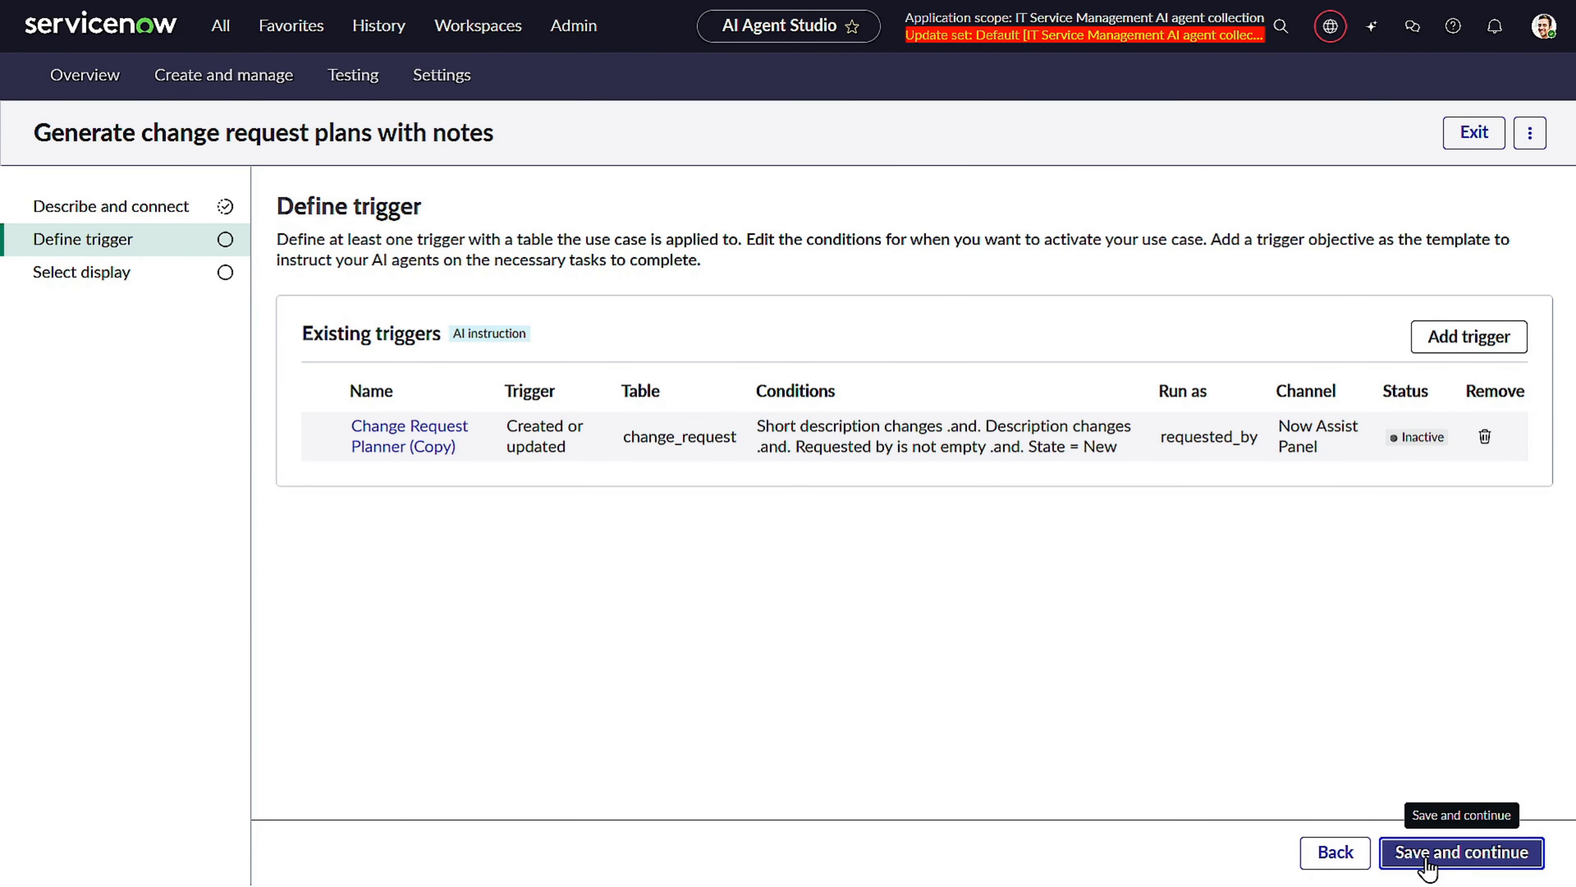
{"action": "left_click", "coordinate": [1427, 864]}
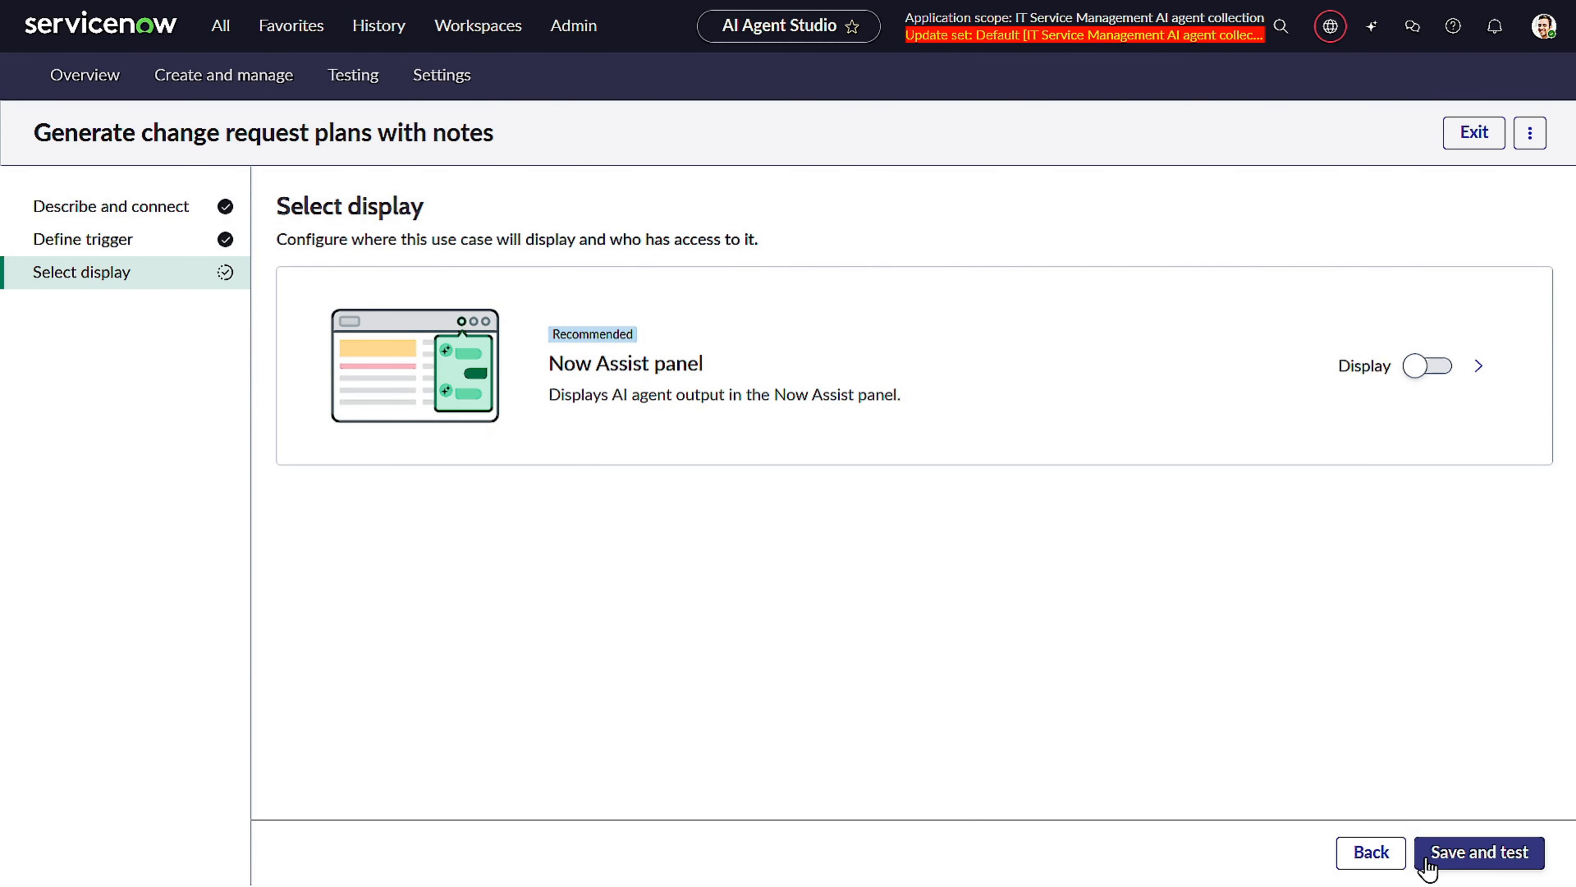
{"action": "left_click", "coordinate": [1446, 867]}
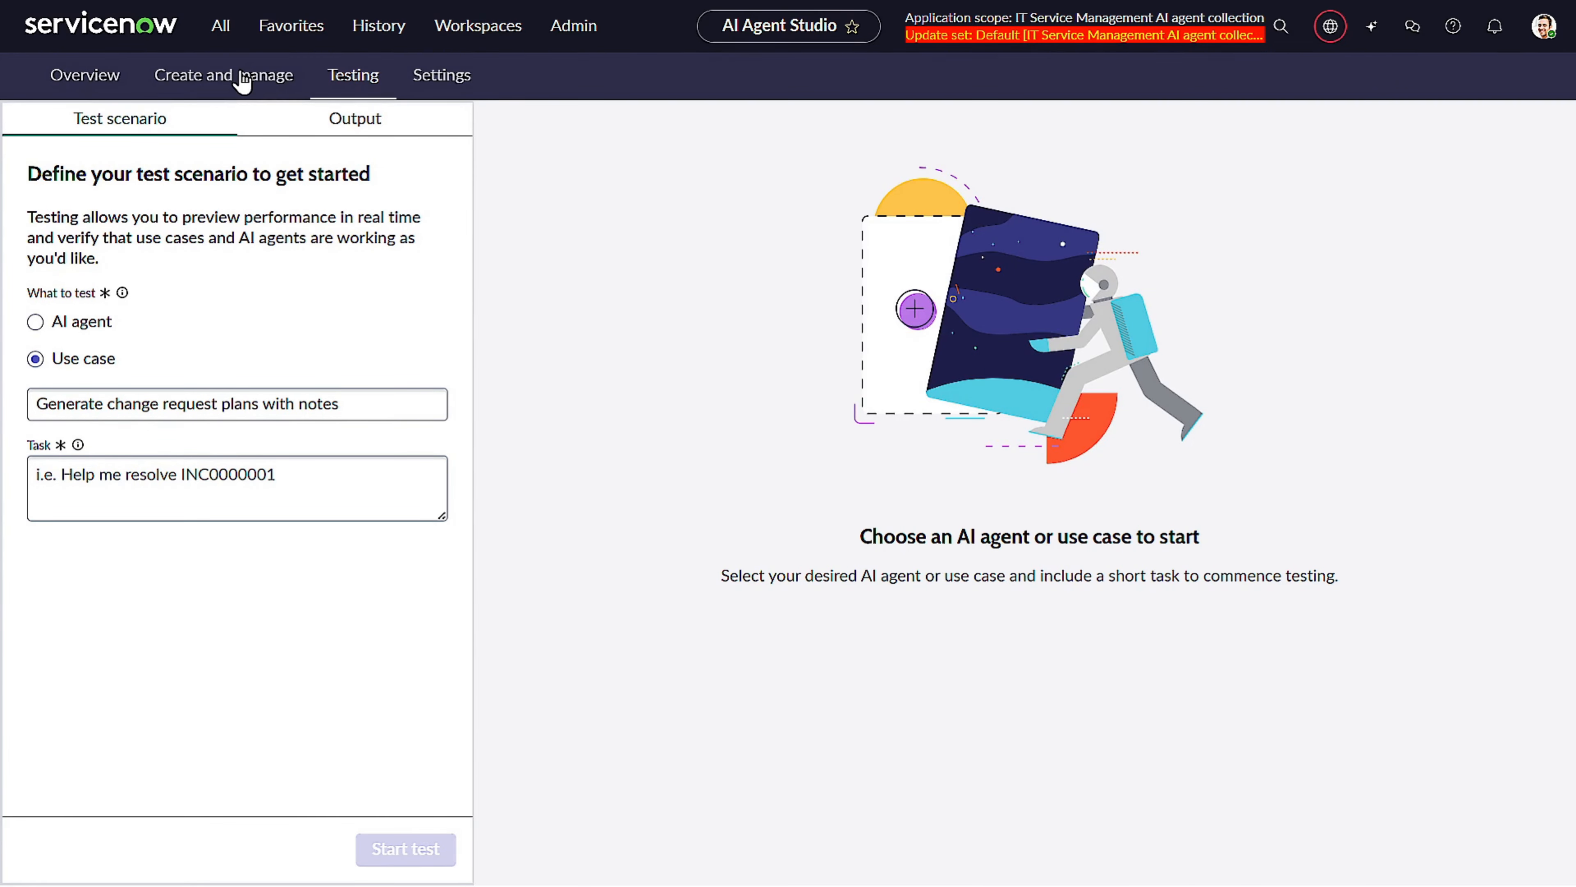
Open the Change implementation planner agent connected to the new "with notes" use case.
{"action": "left_click", "coordinate": [246, 80]}
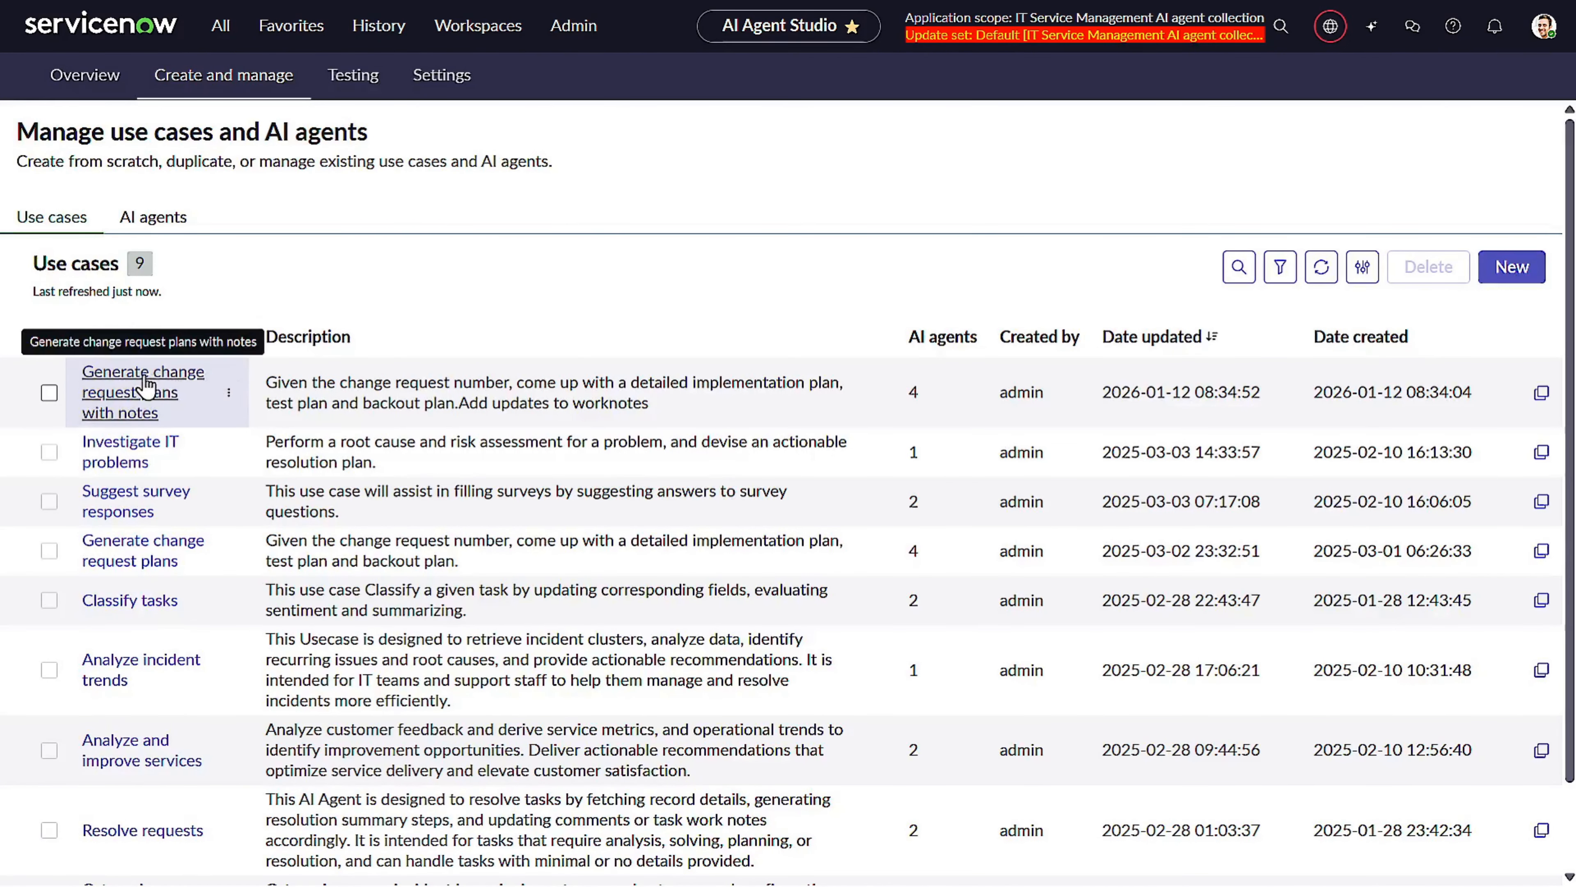
{"action": "left_click", "coordinate": [166, 366]}
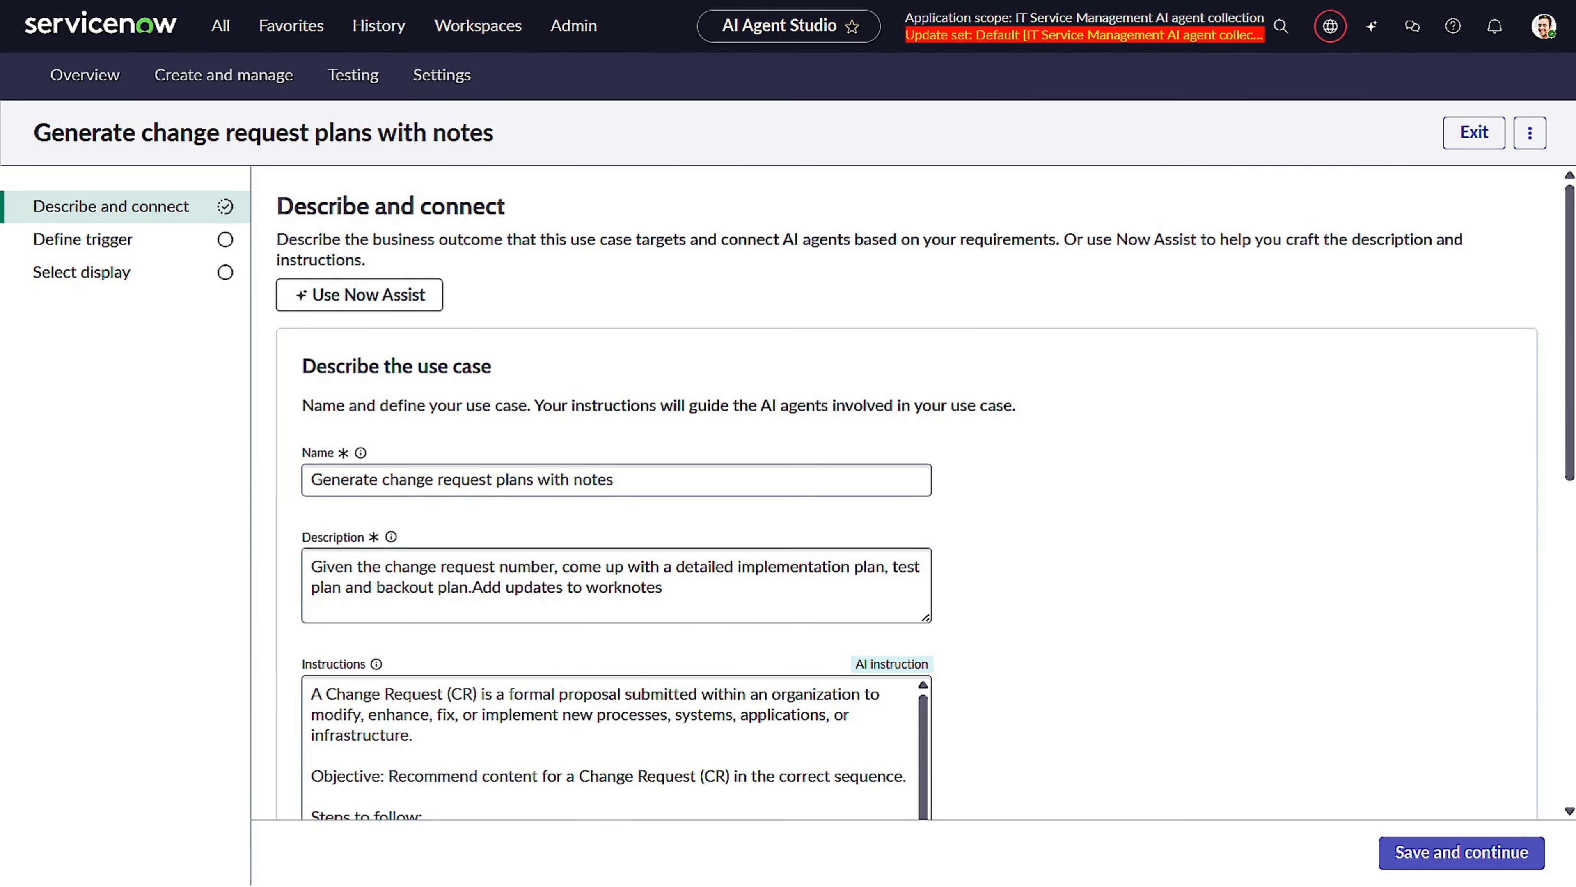
{"action": "scroll", "coordinate": [510, 455], "scroll_direction": "down", "scroll_amount": 10}
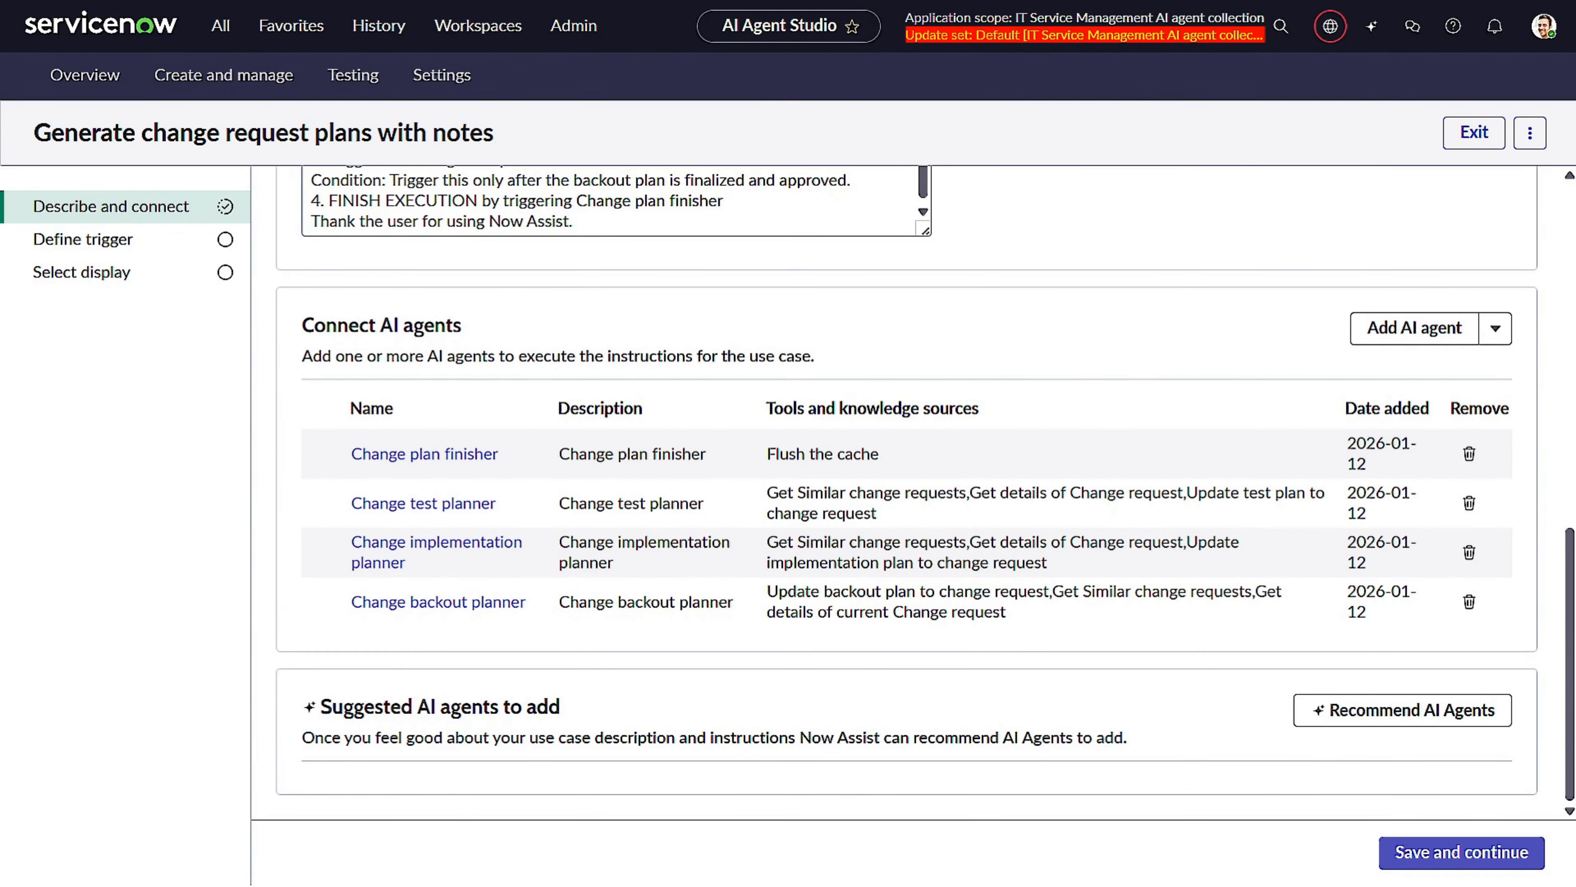
{"action": "left_click", "coordinate": [437, 545]}
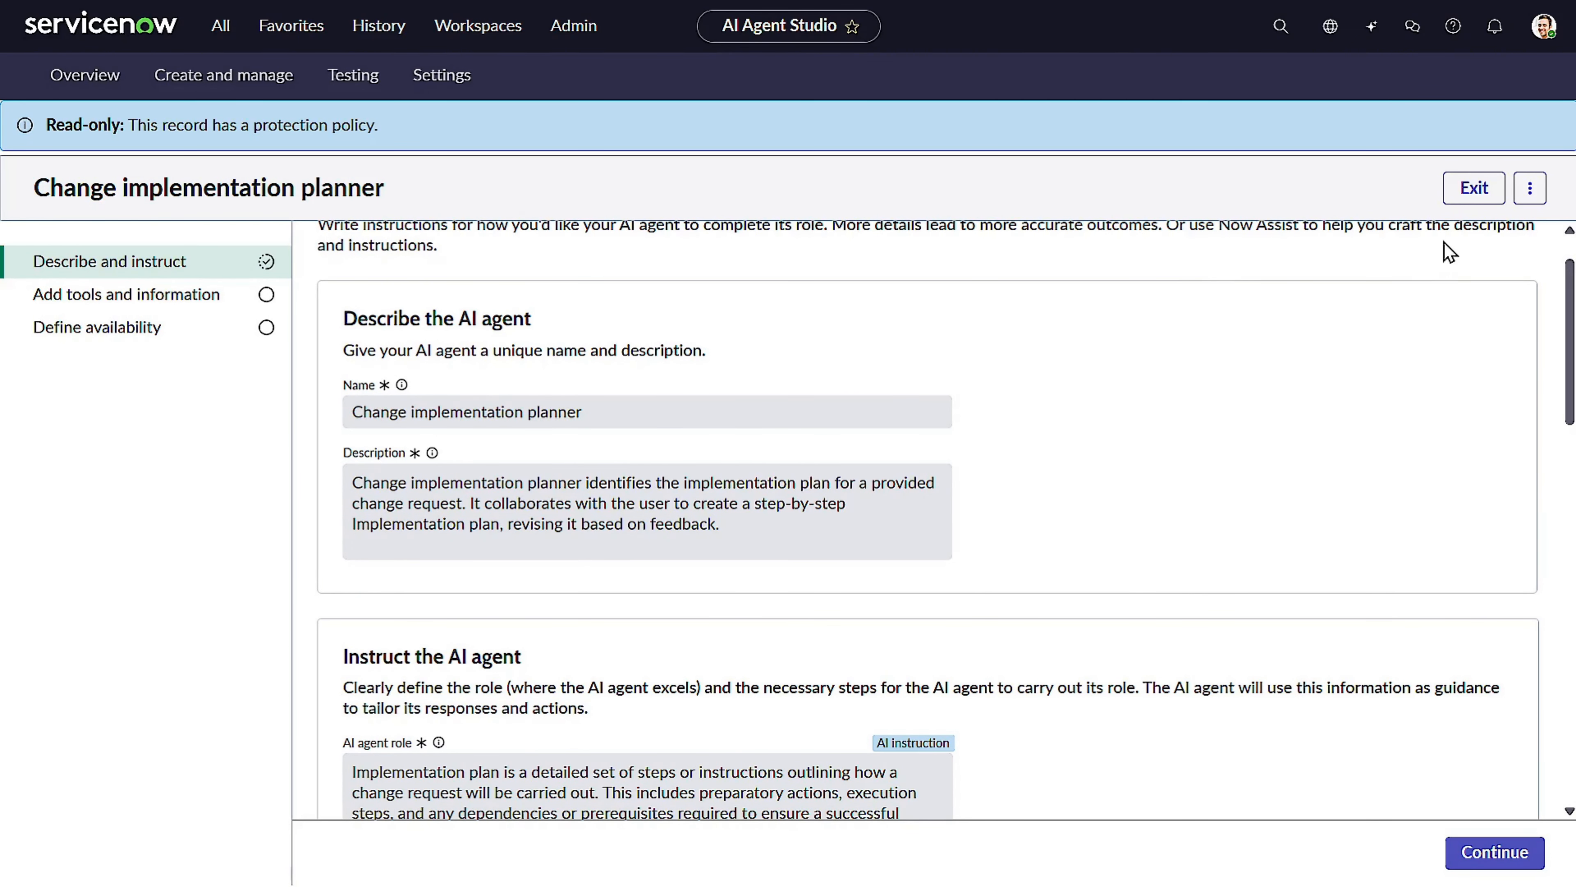
Duplicate the Change implementation planner AI agent.
{"action": "left_click", "coordinate": [1529, 193]}
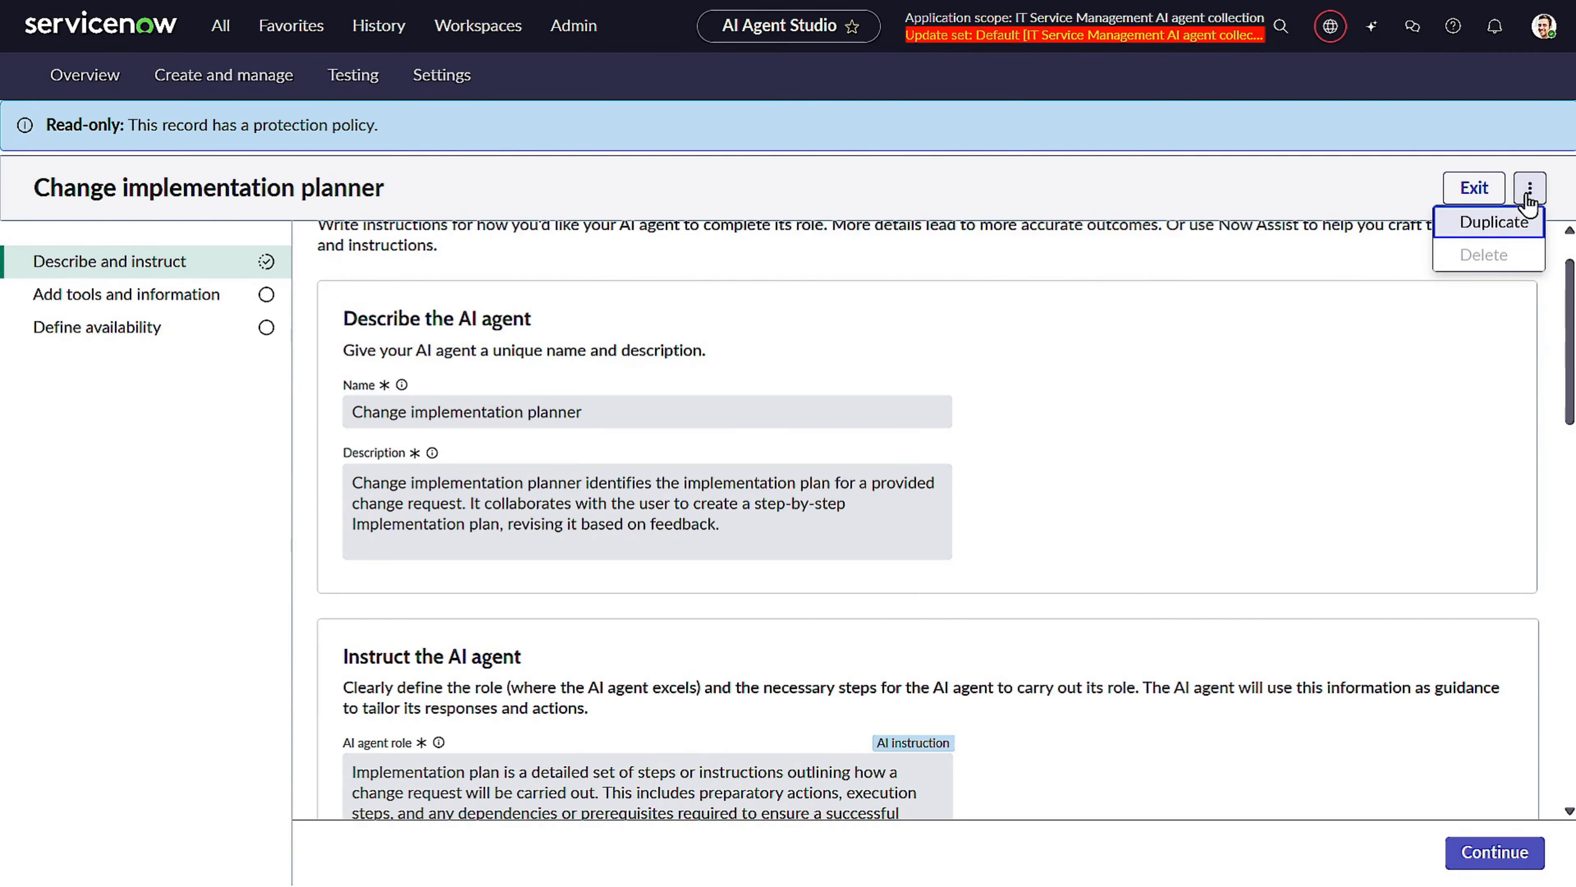
{"action": "left_click", "coordinate": [1446, 222]}
{"action": "left_click", "coordinate": [929, 514]}
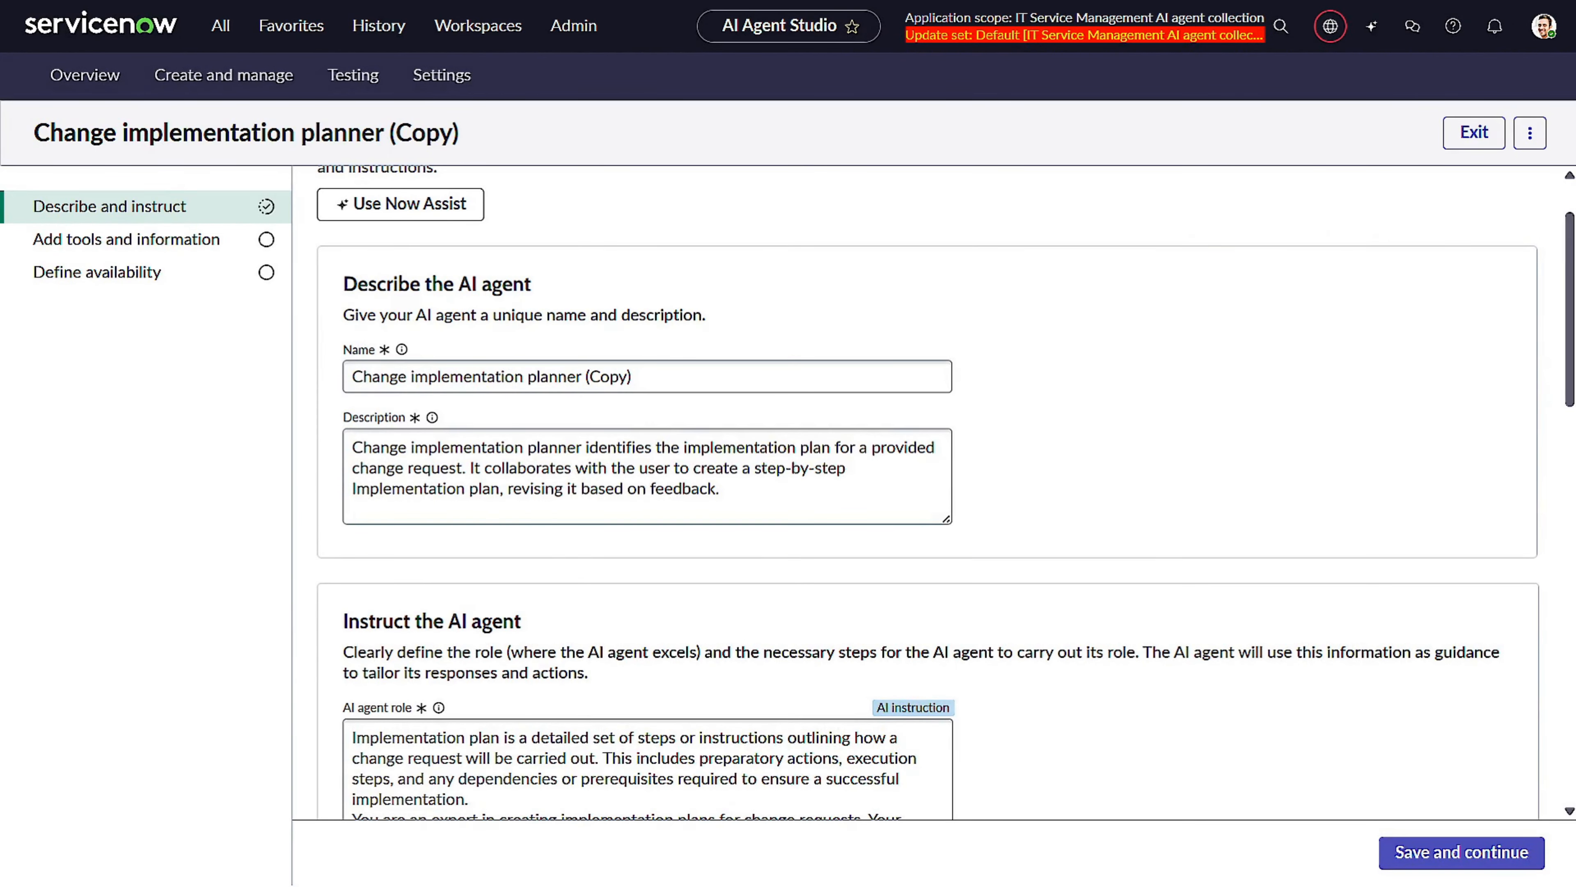
Rename the copied agent to "Change implementation planner with work notes".
{"action": "left_click", "coordinate": [609, 377]}
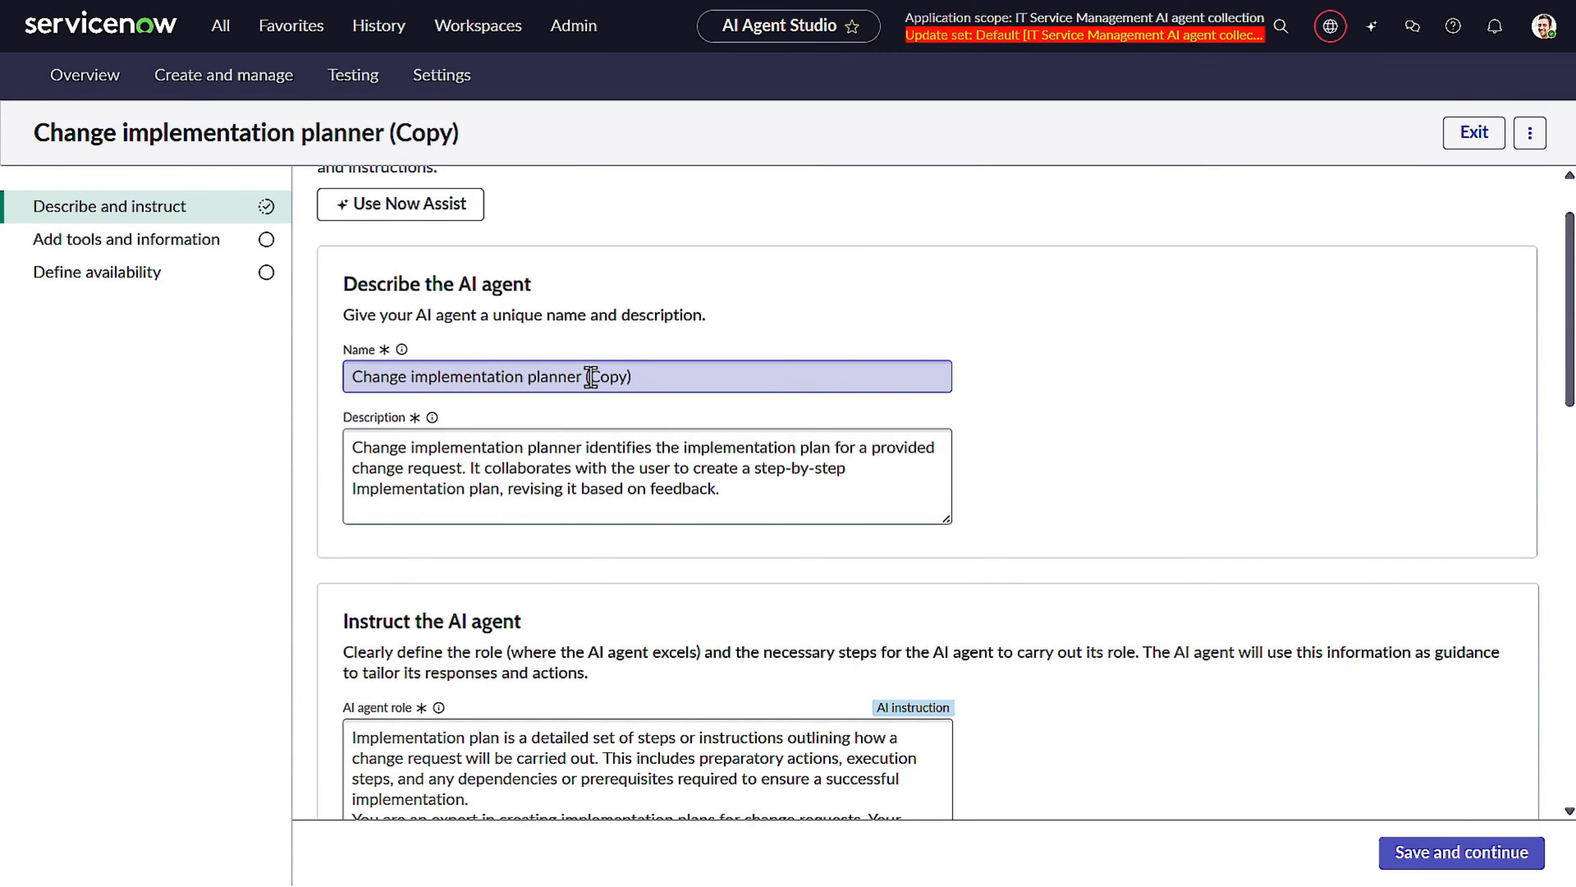
{"action": "left_click_drag", "start_coordinate": [585, 376], "coordinate": [734, 341]}
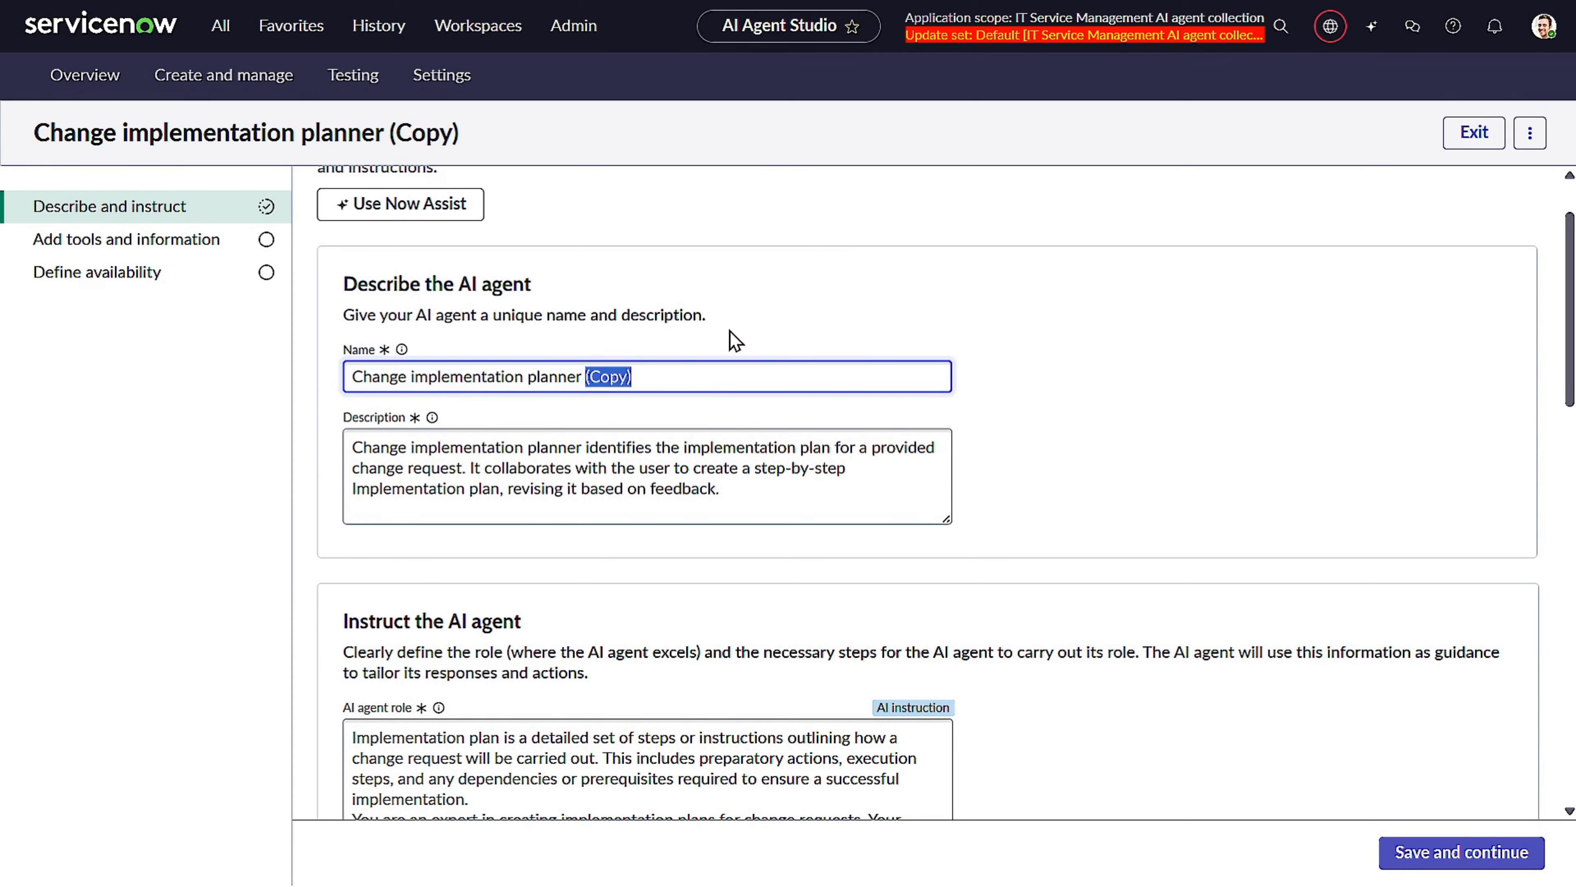
{"action": "key", "text": "BackSpace"}
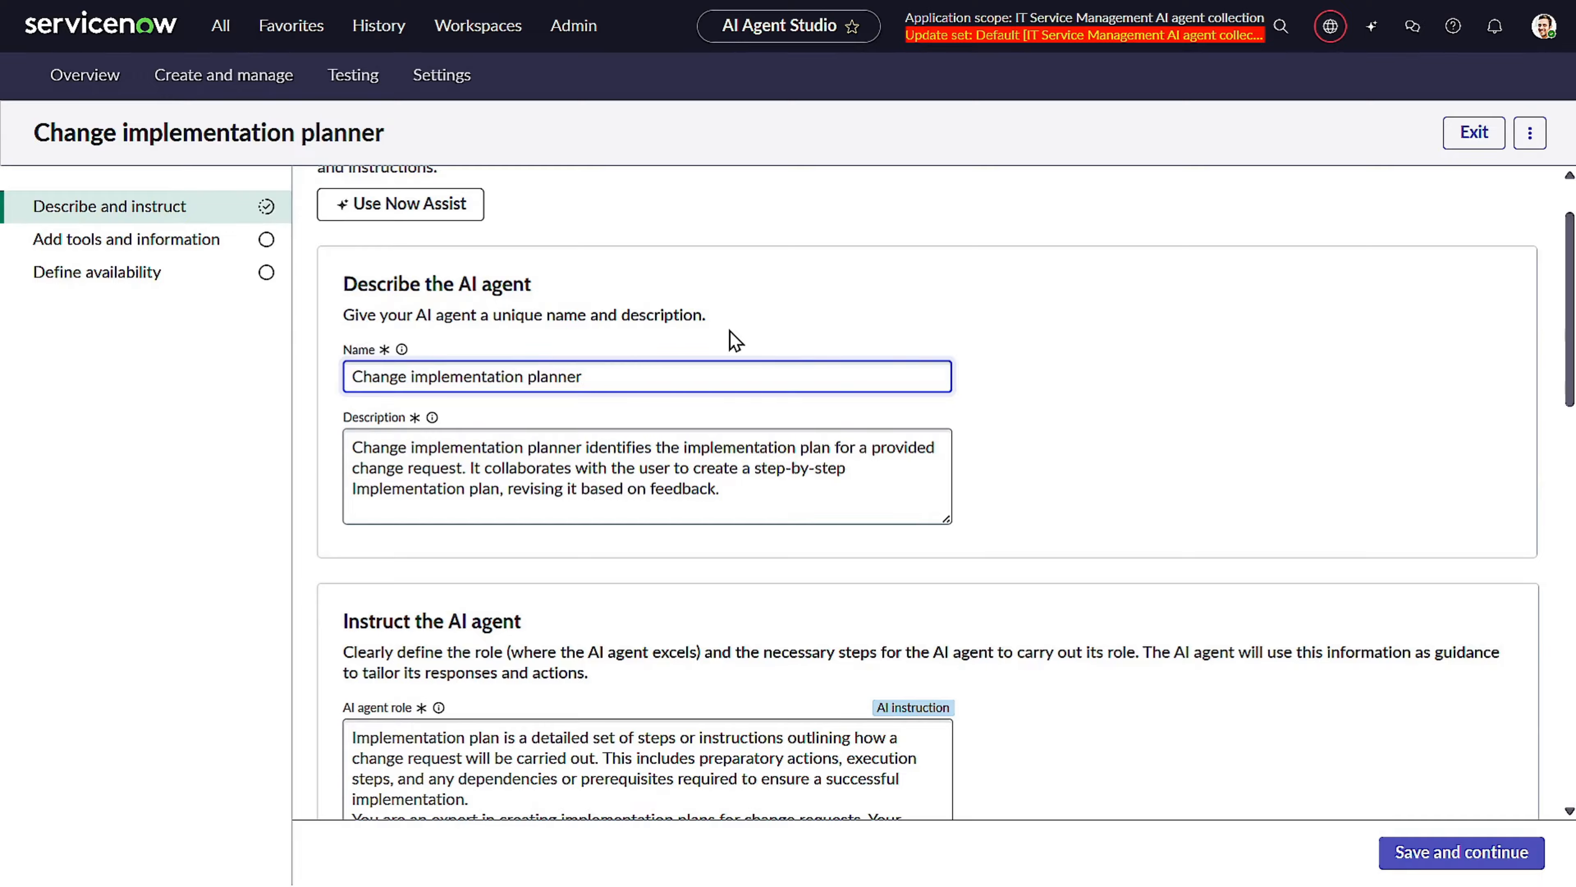
{"action": "type", "text": "with worknot"}
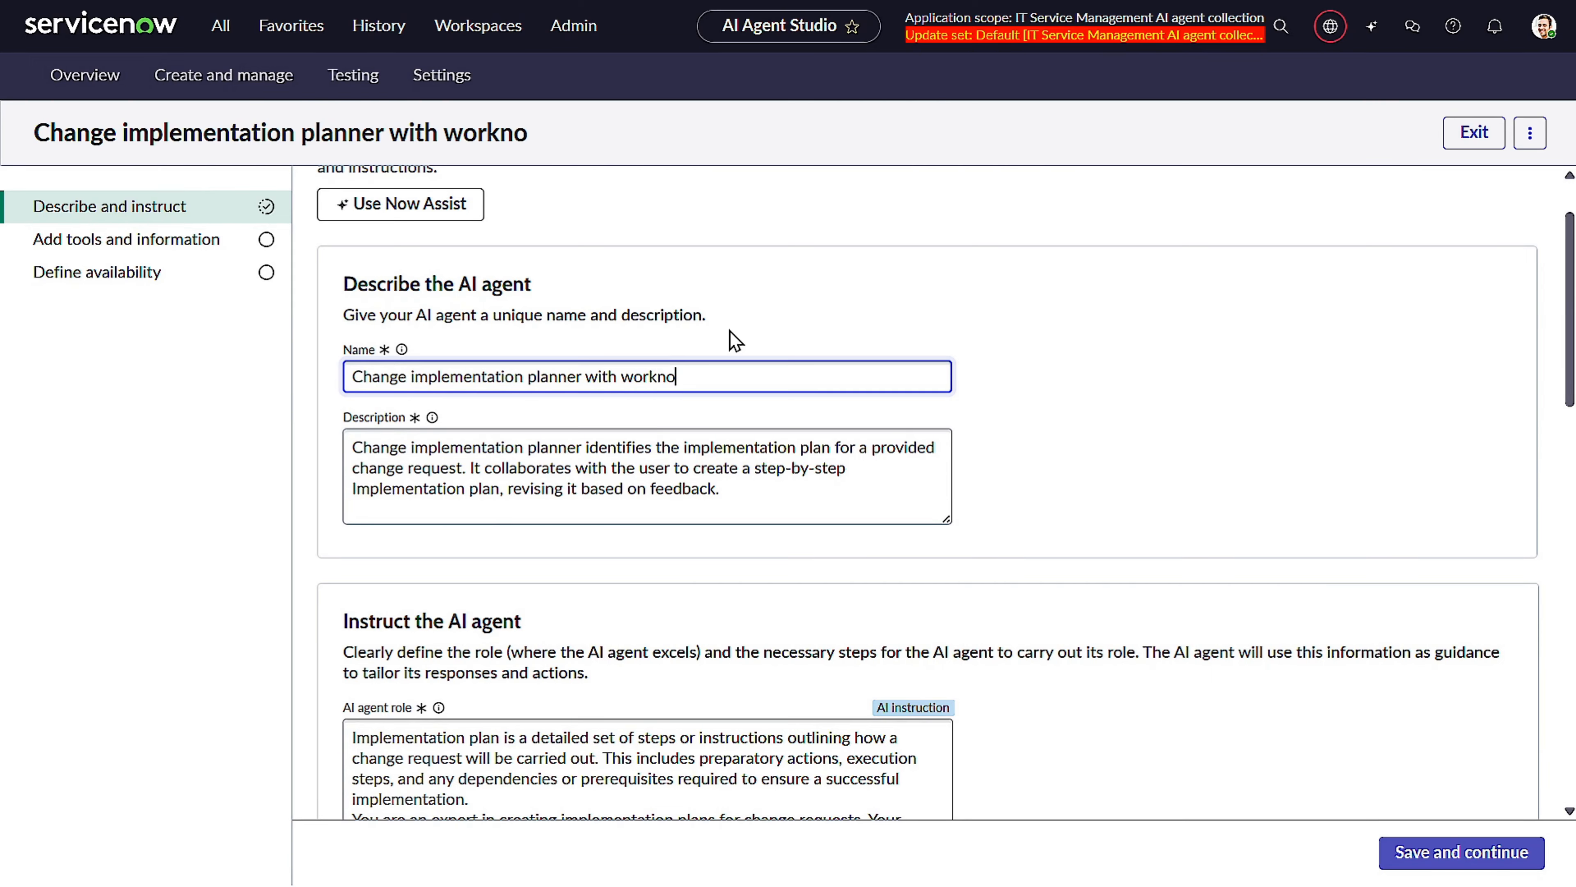
{"action": "key", "text": "BackSpace"}
{"action": "key", "text": "BackSpace"}
{"action": "key", "text": "BackSpace"}
{"action": "type", "text": "notes"}
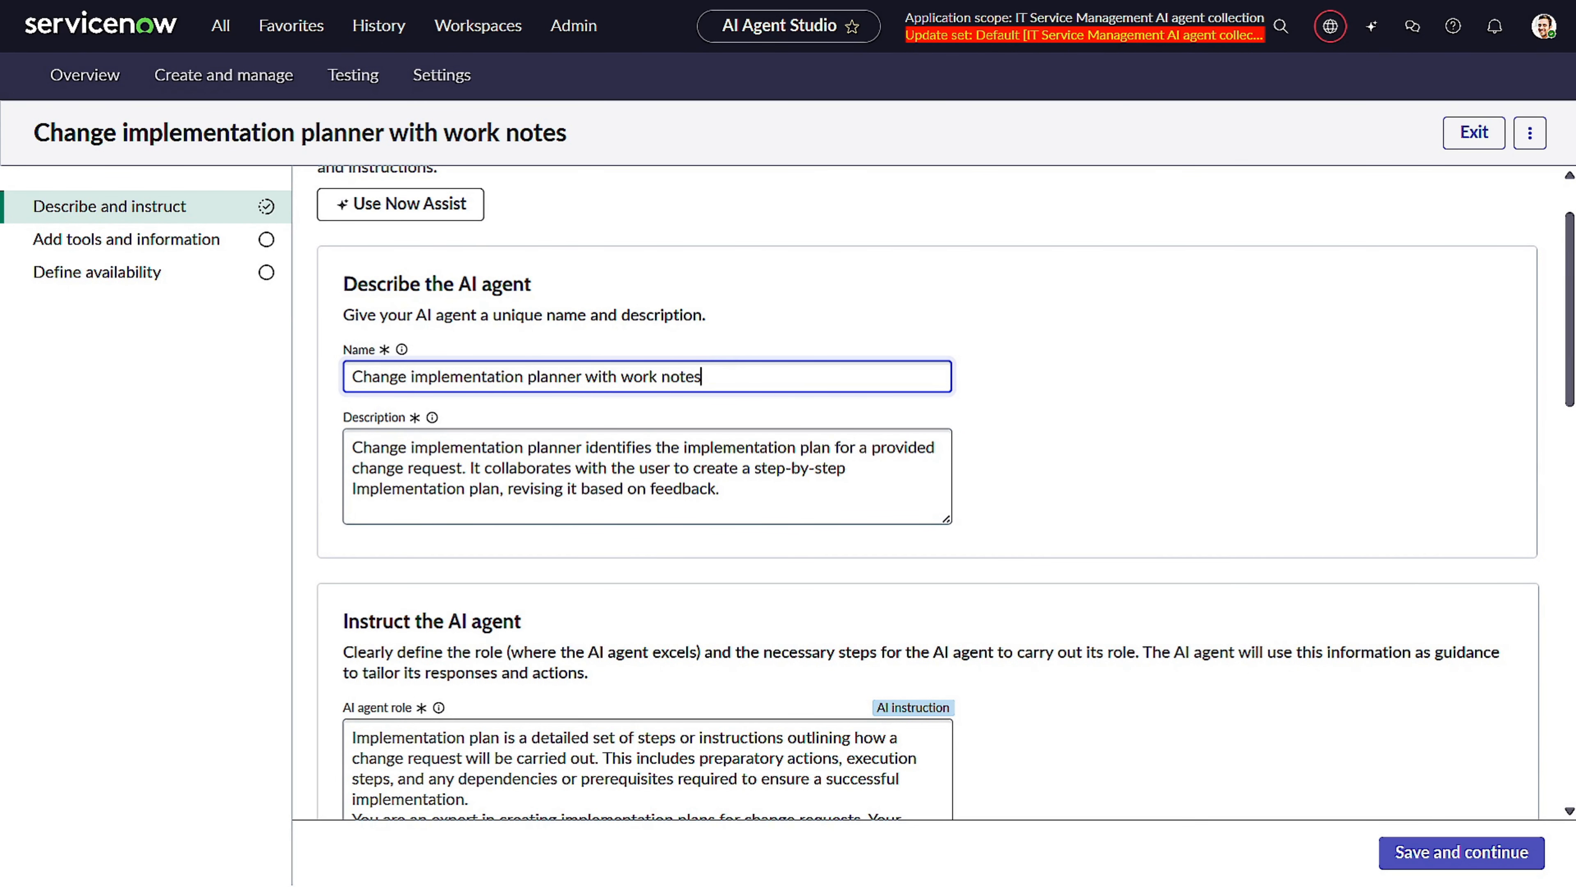
Add "Also update the Work notes with the same implementation plan." to Step 6 of the agent's instructions.
{"action": "scroll", "coordinate": [771, 627], "scroll_direction": "down", "scroll_amount": 5}
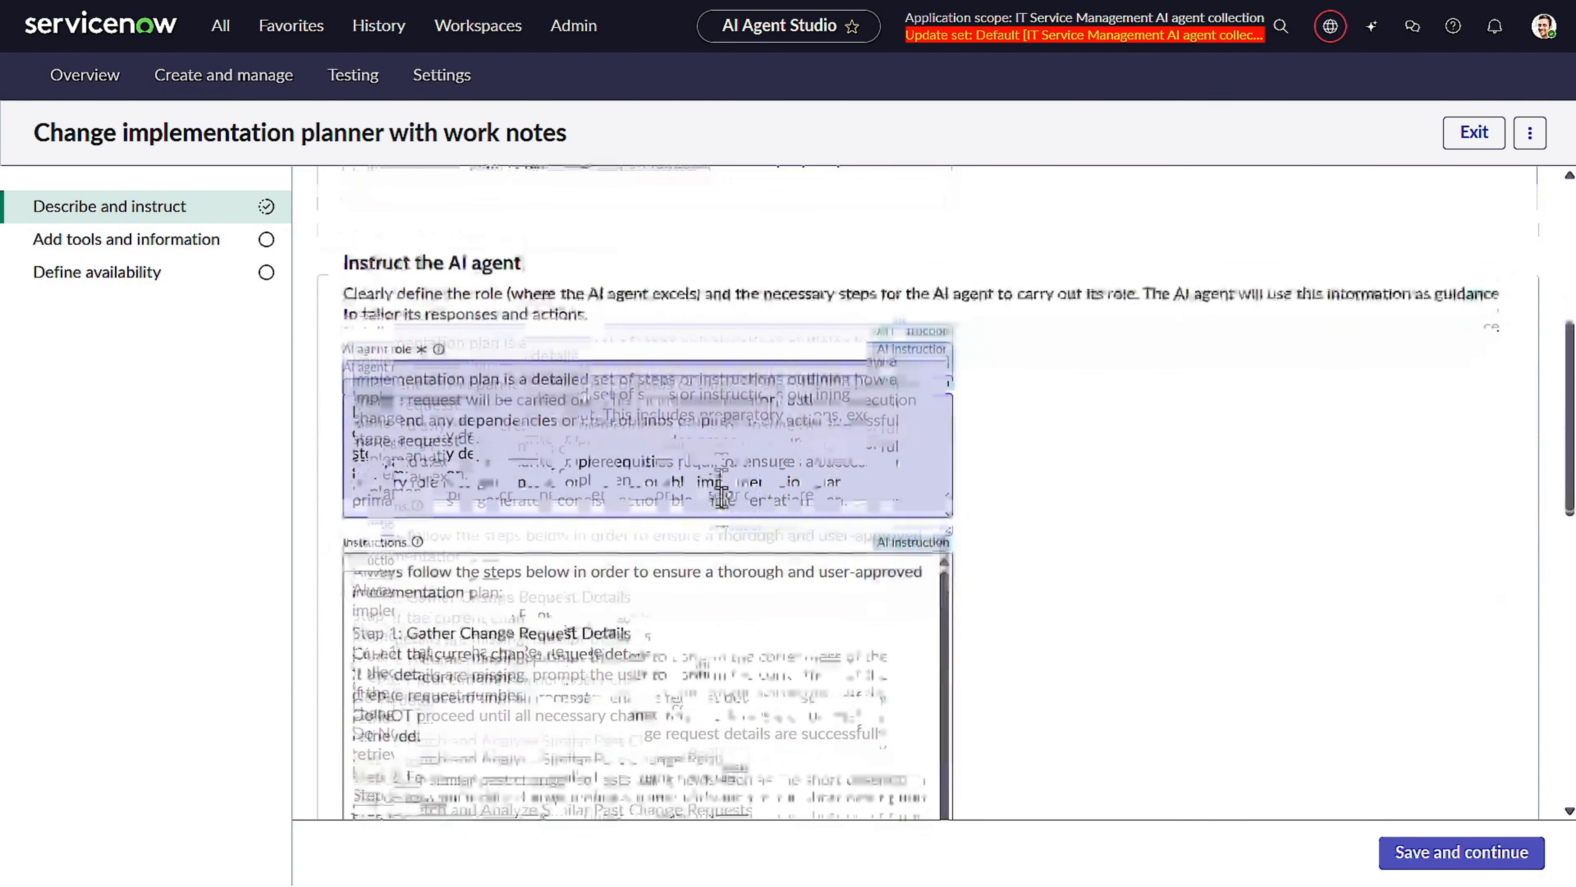
{"action": "scroll", "coordinate": [677, 366], "scroll_direction": "down", "scroll_amount": 5}
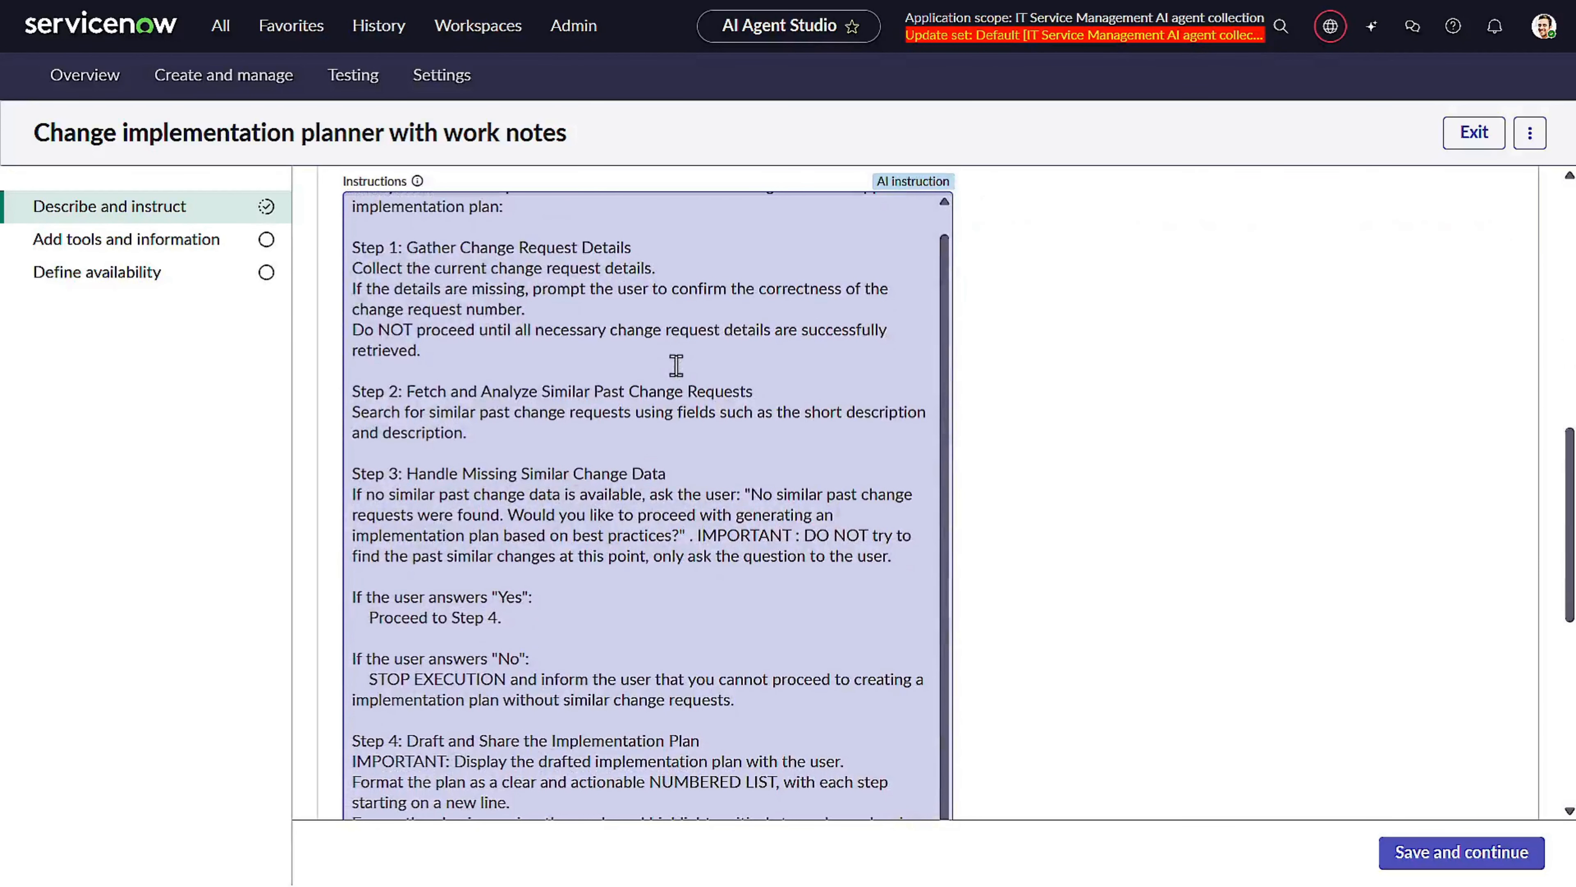
{"action": "scroll", "coordinate": [683, 365], "scroll_direction": "down", "scroll_amount": 5}
{"action": "scroll", "coordinate": [813, 317], "scroll_direction": "down", "scroll_amount": 3}
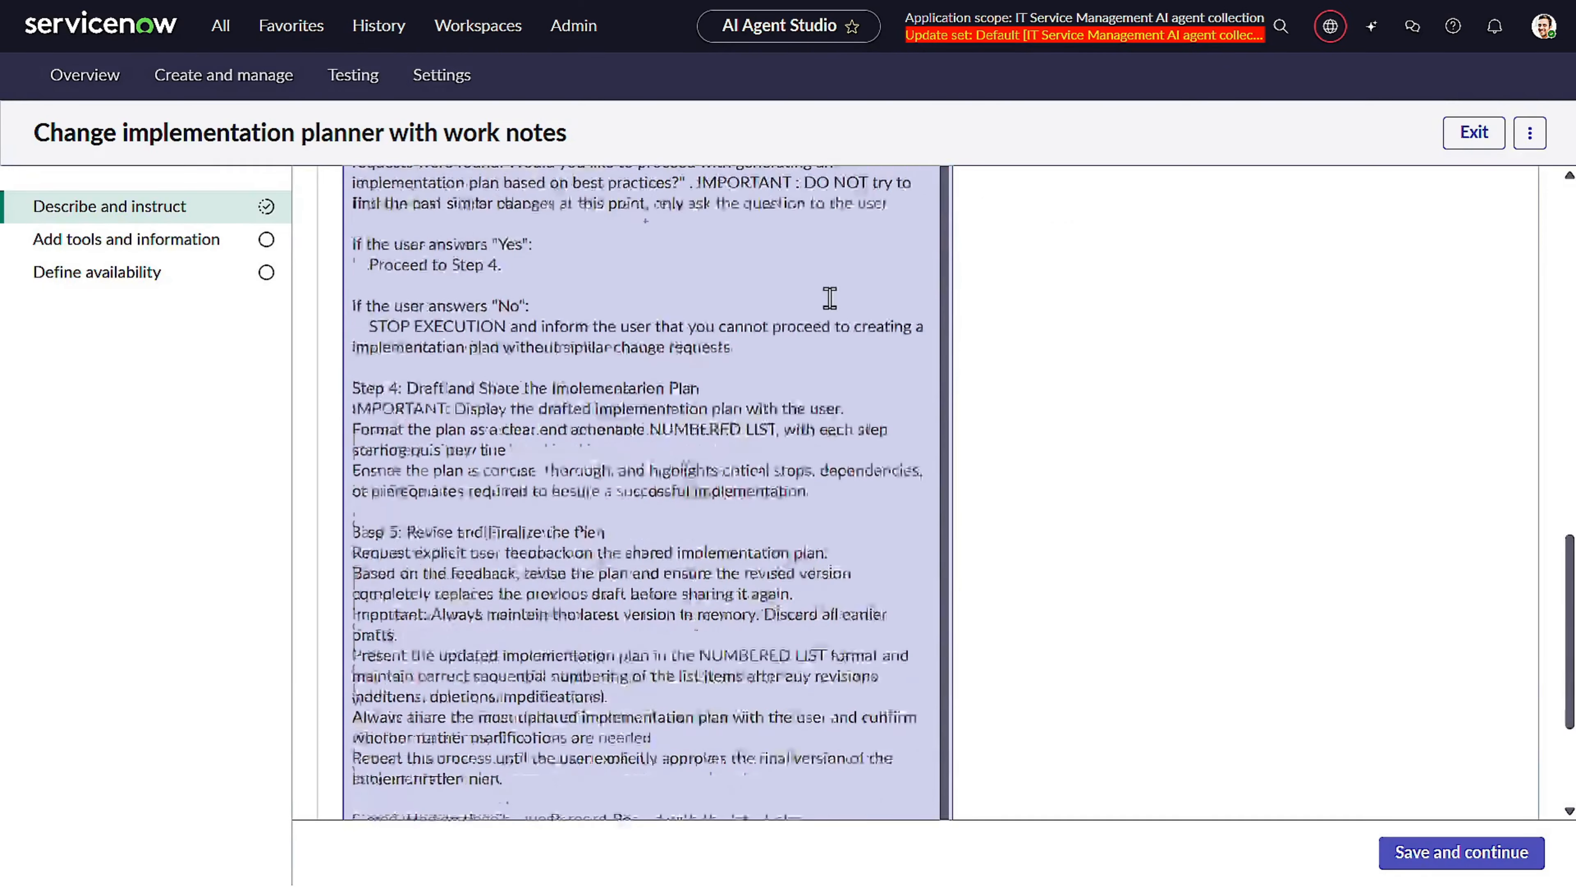
{"action": "scroll", "coordinate": [600, 426], "scroll_direction": "down", "scroll_amount": 2}
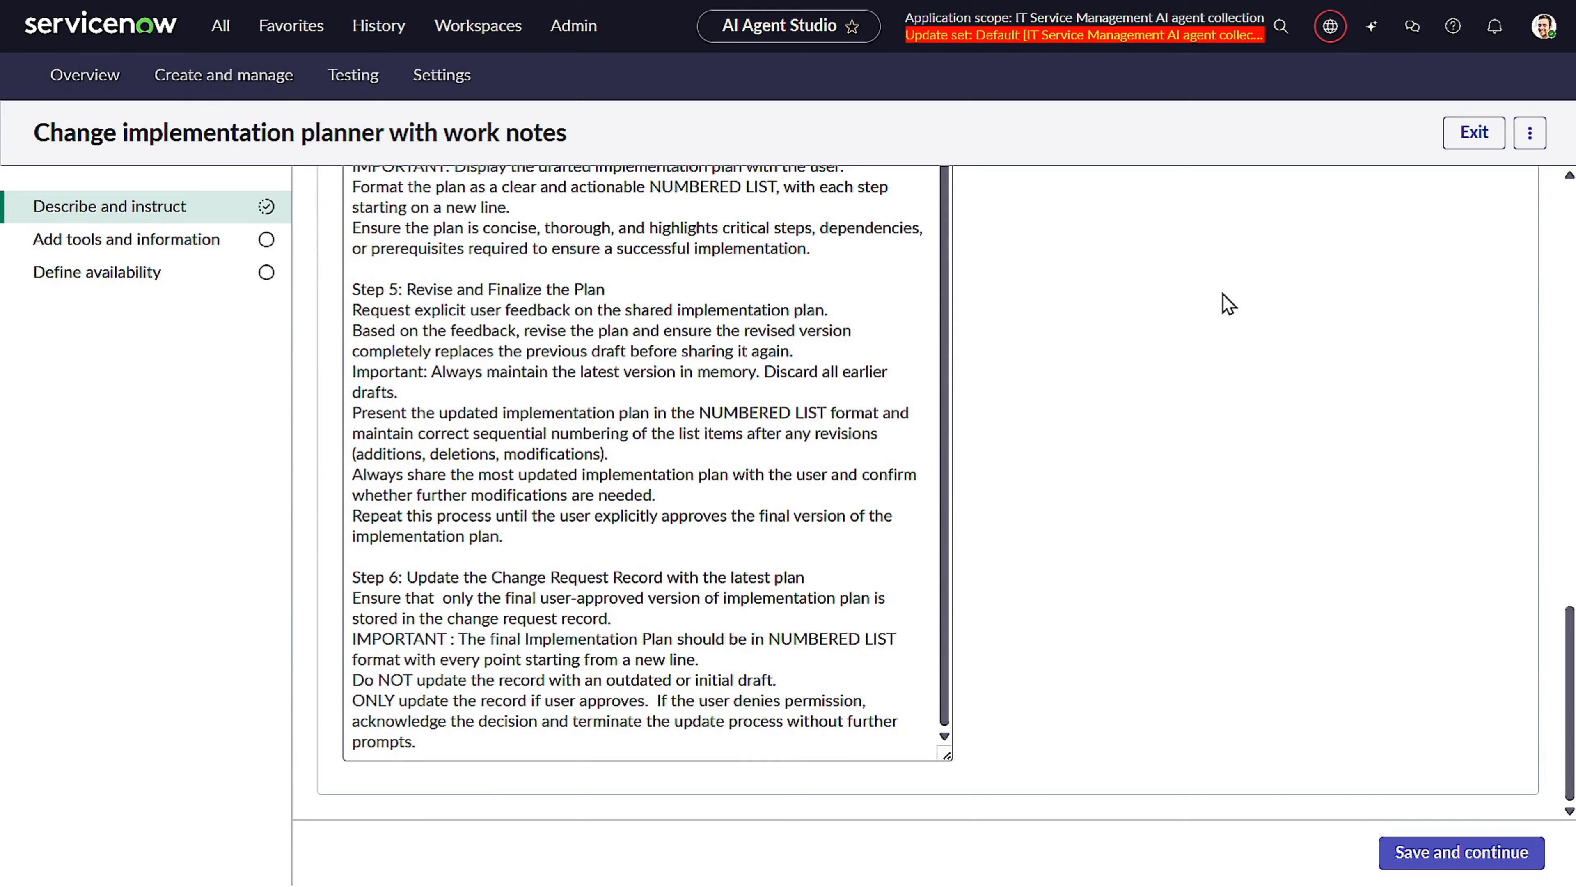
{"action": "left_click", "coordinate": [659, 618]}
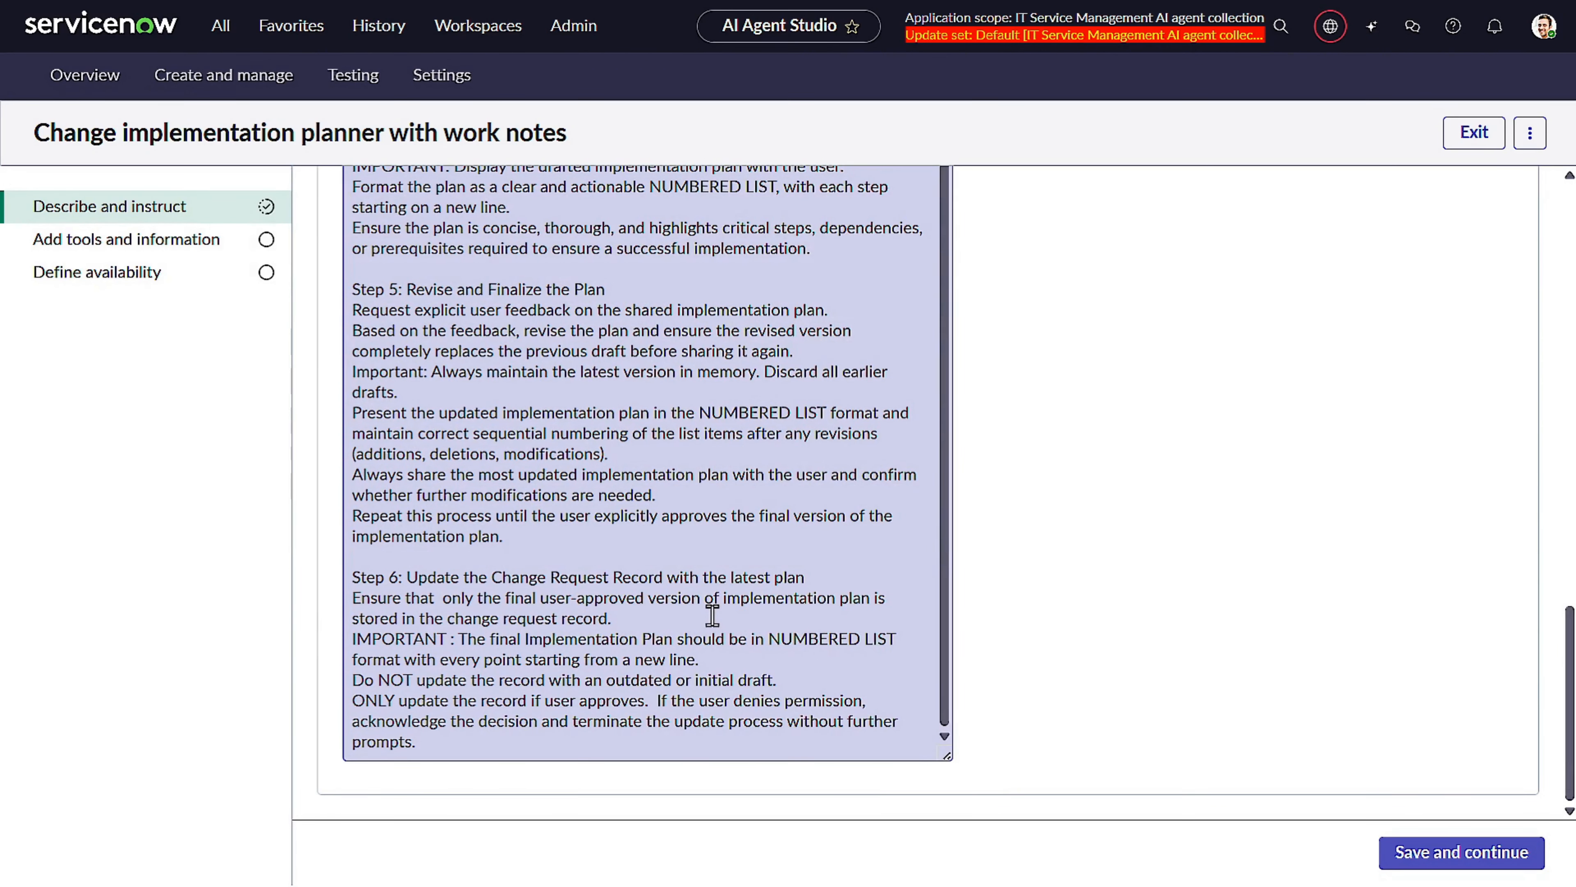
{"action": "type", "text": "Also update the Work notes with the same implementation plan."}
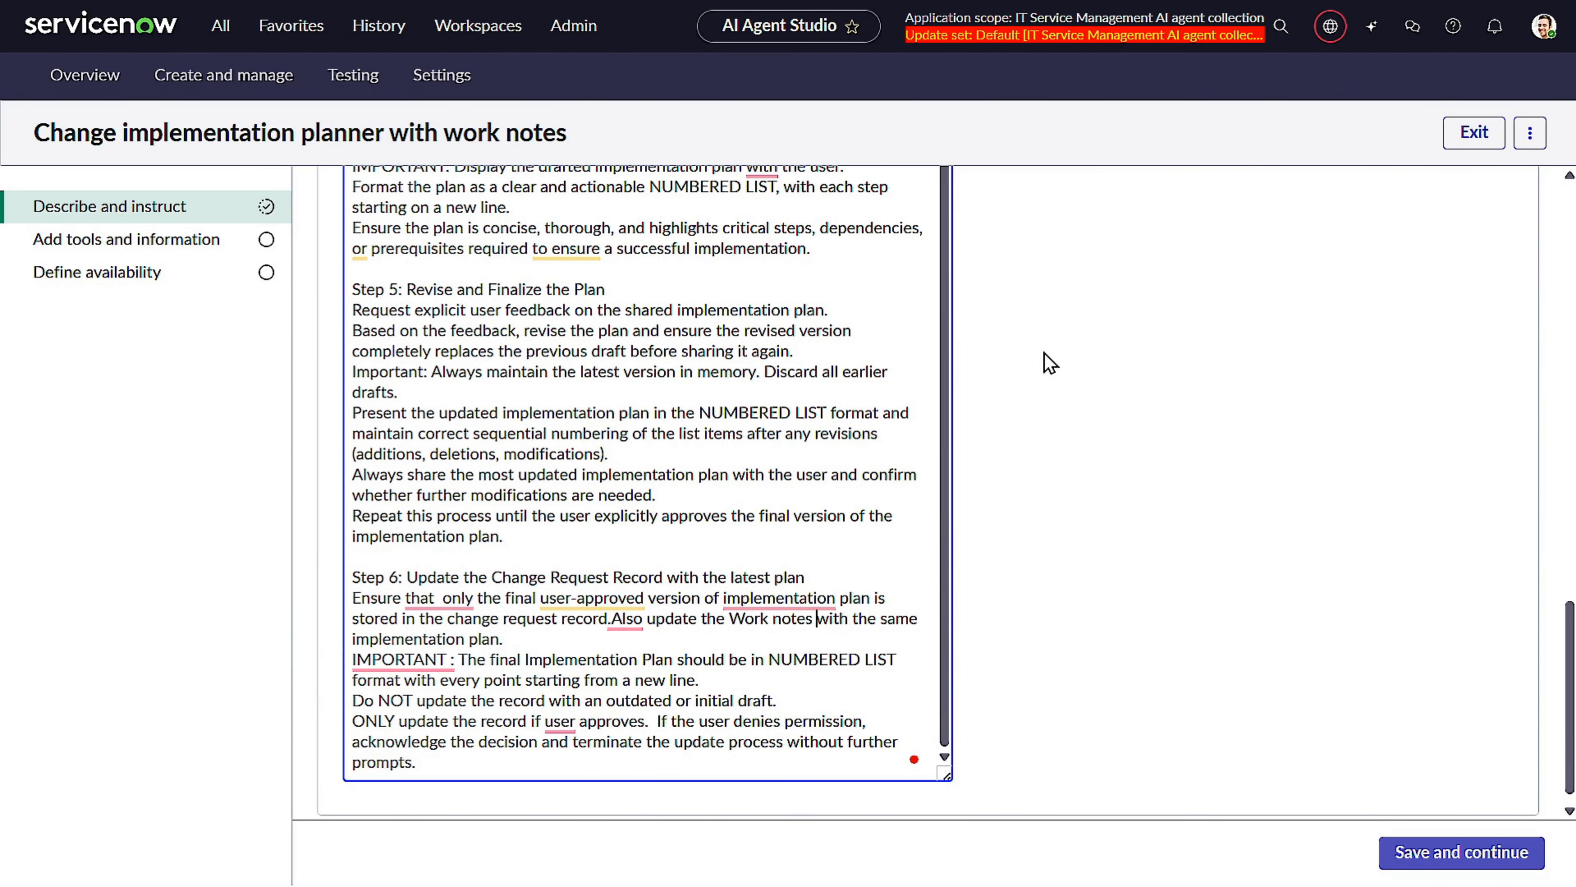
Save the agent through the tools and availability pages and launch its test.
{"action": "scroll", "coordinate": [1045, 353], "scroll_direction": "down", "scroll_amount": 1}
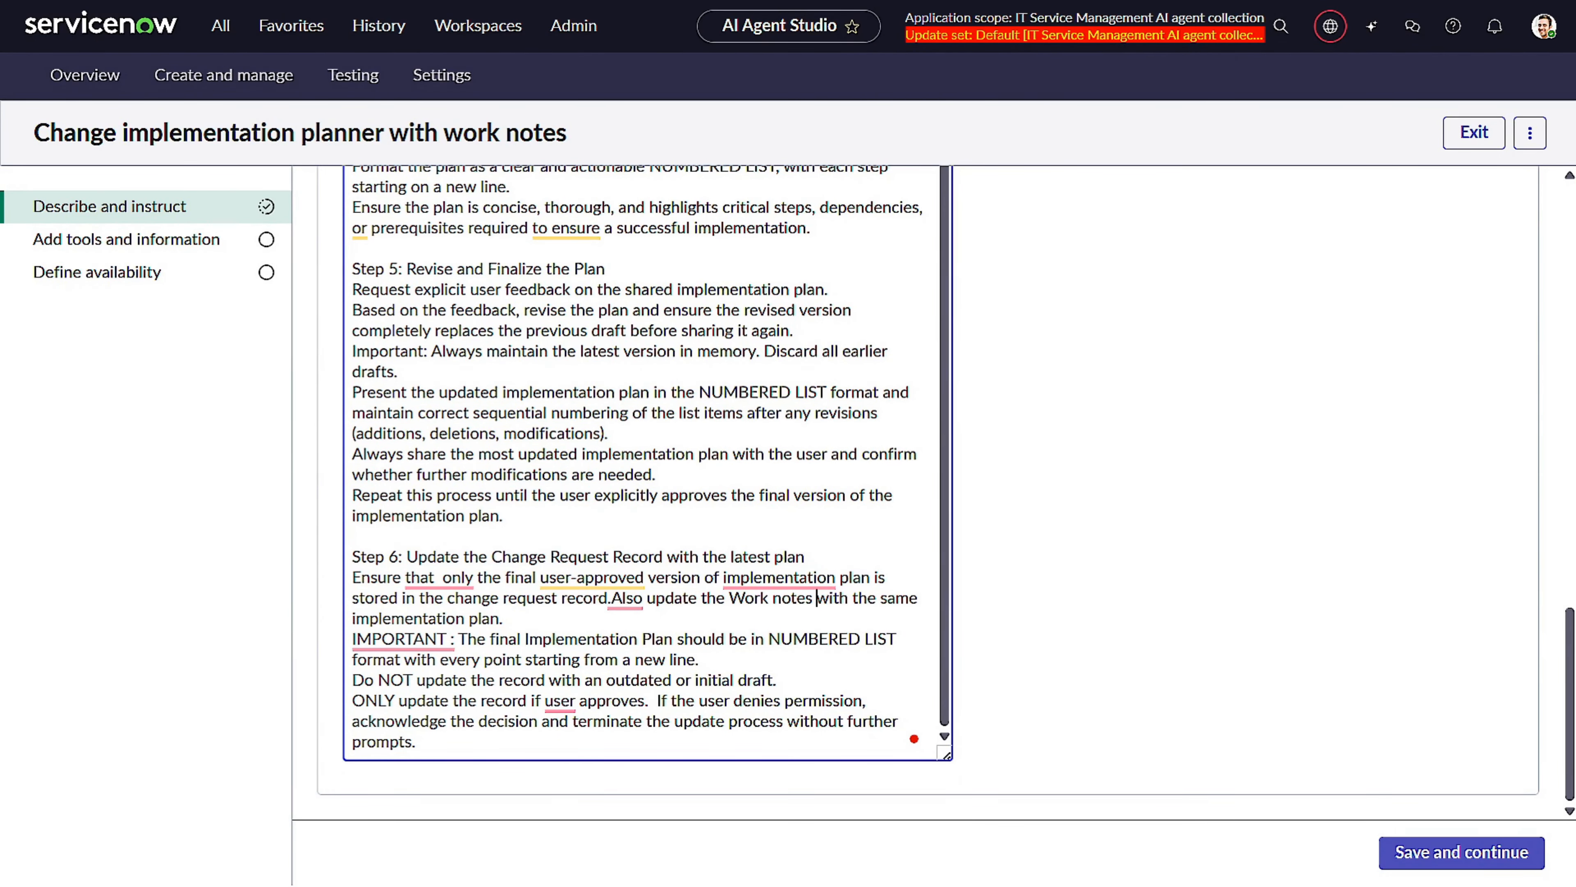
{"action": "left_click", "coordinate": [1473, 867]}
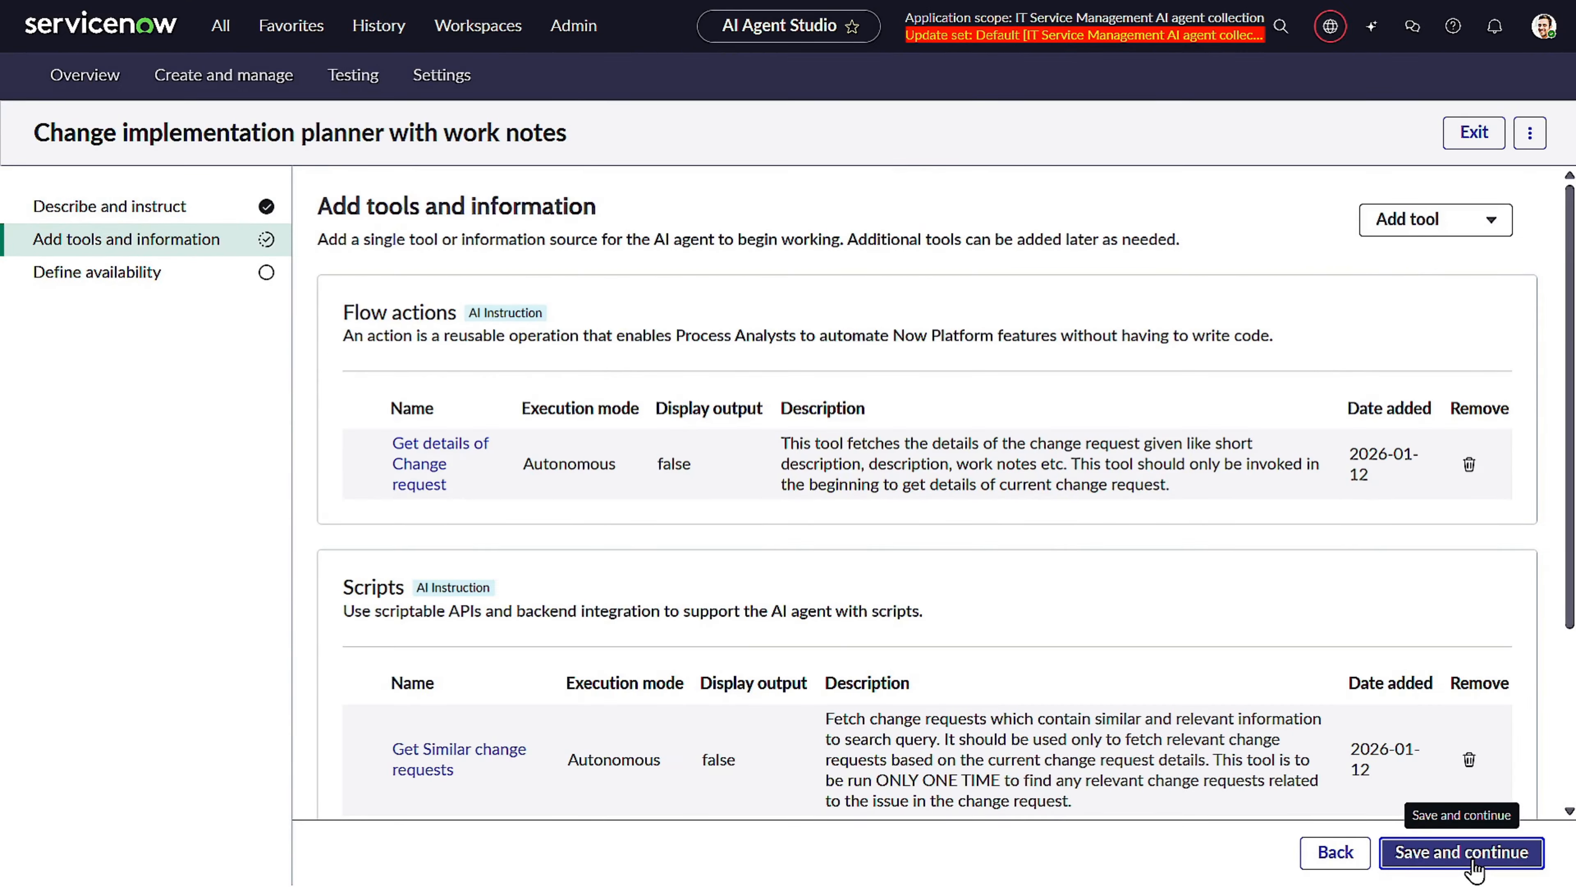
{"action": "scroll", "coordinate": [927, 491], "scroll_direction": "down", "scroll_amount": 2}
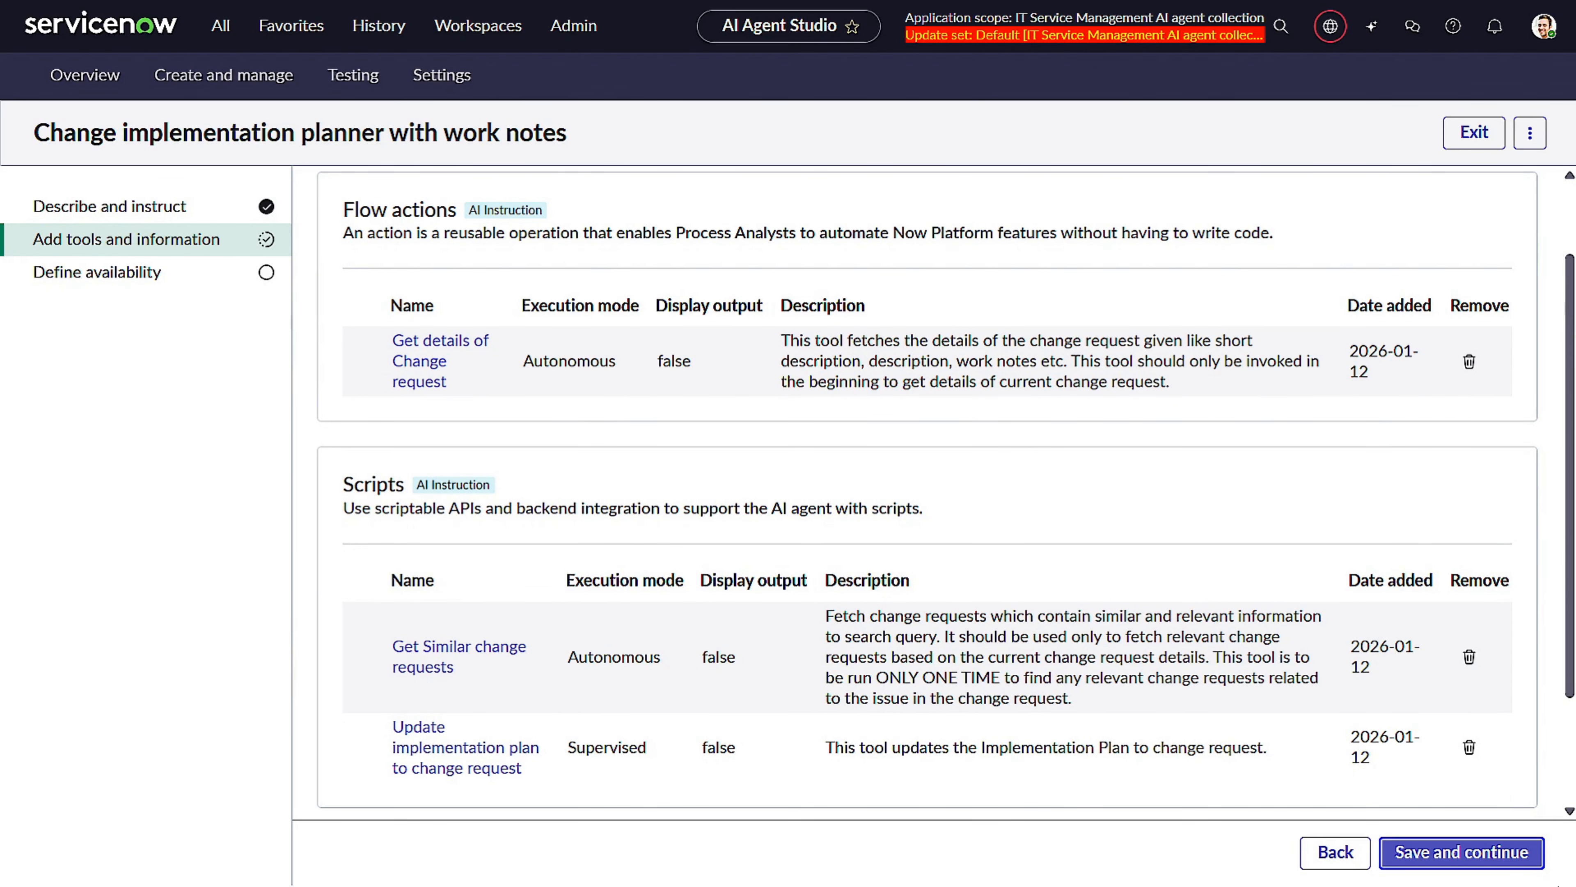
{"action": "left_click", "coordinate": [1438, 850]}
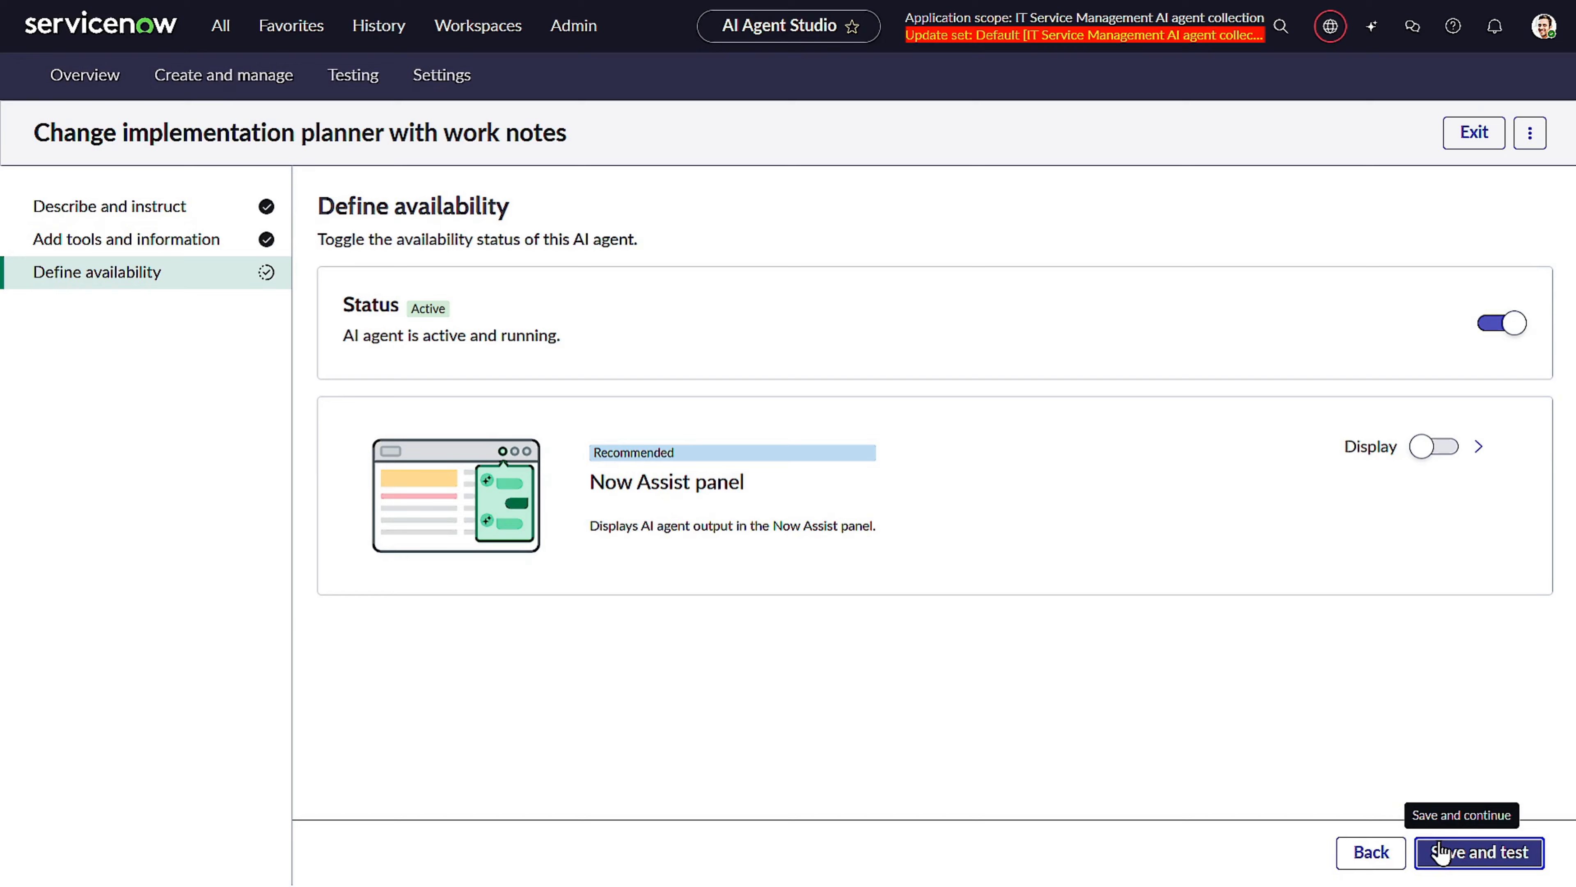
{"action": "left_click", "coordinate": [1449, 853]}
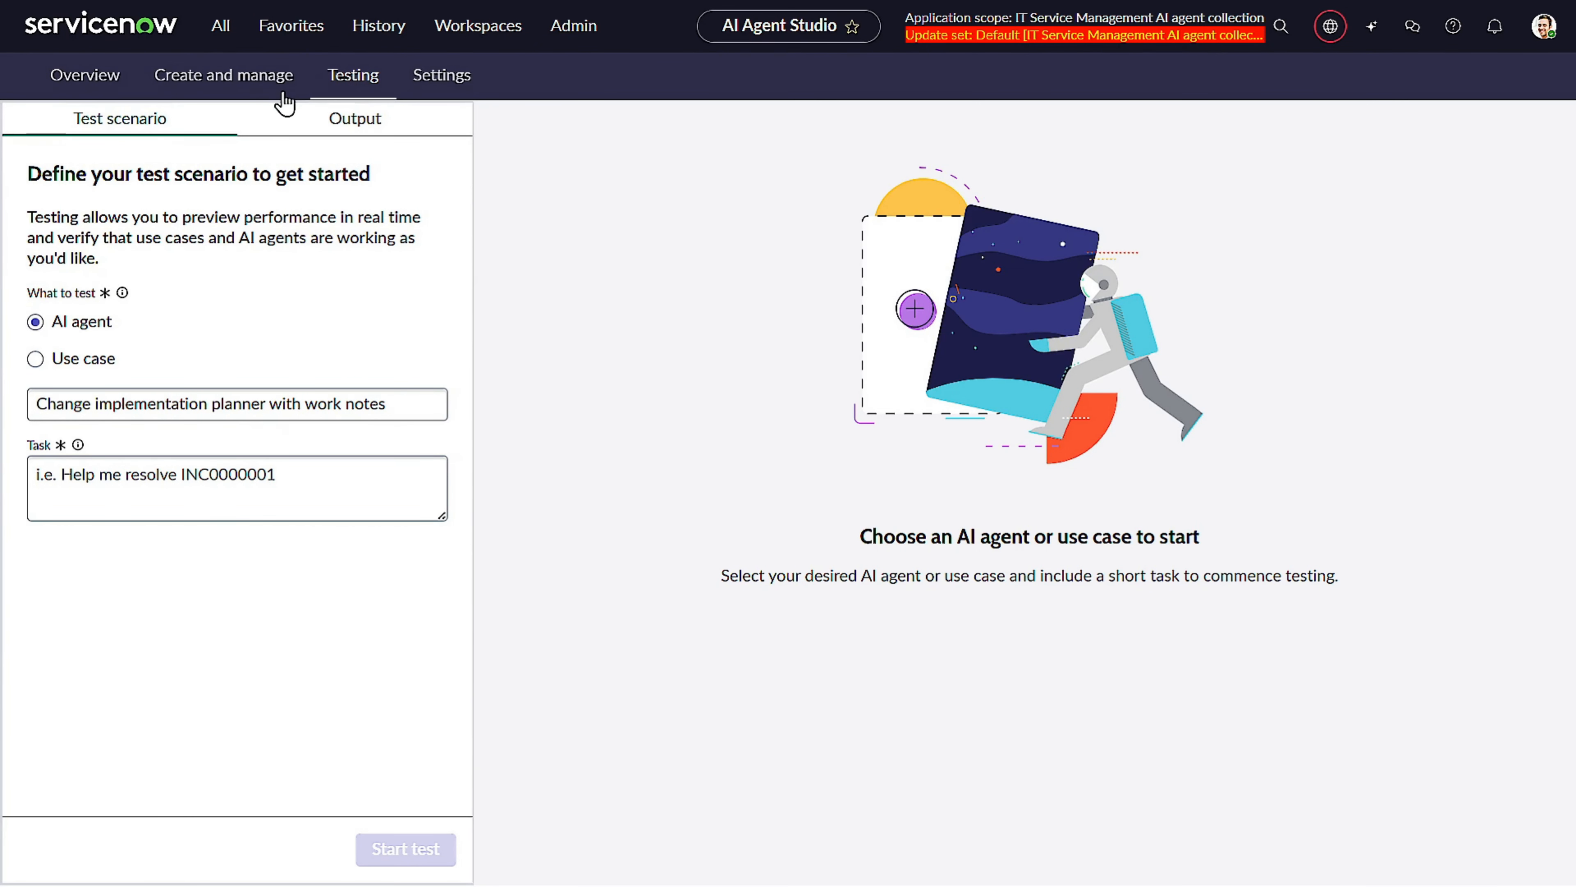
Connect the "Change implementation planner with work notes" agent to the "Generate change request plans with notes" use case.
{"action": "left_click", "coordinate": [245, 69]}
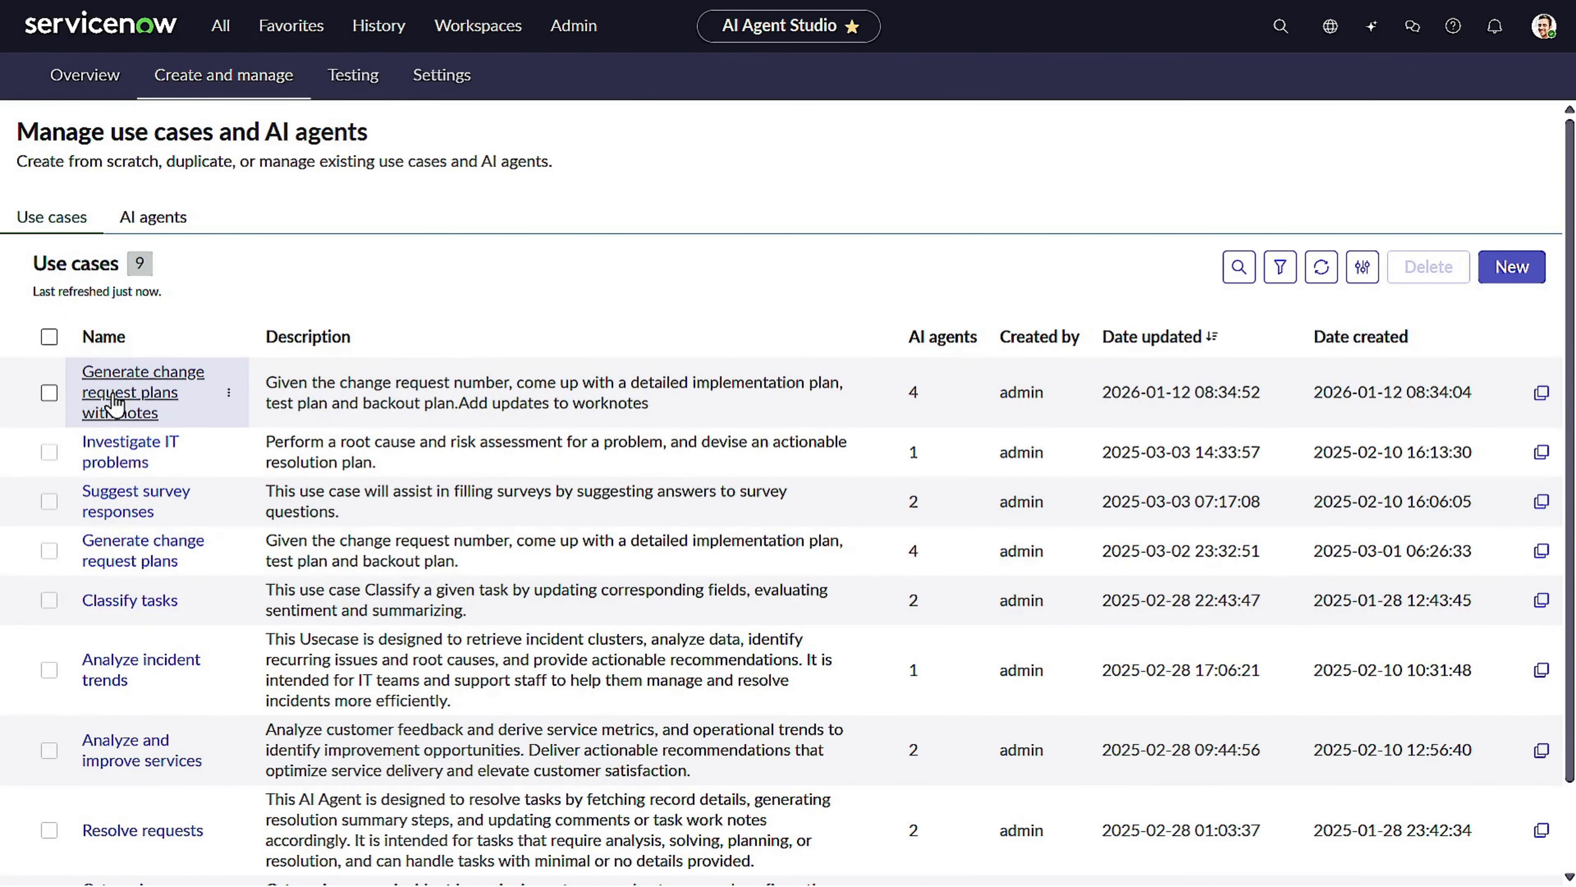
{"action": "left_click", "coordinate": [112, 393]}
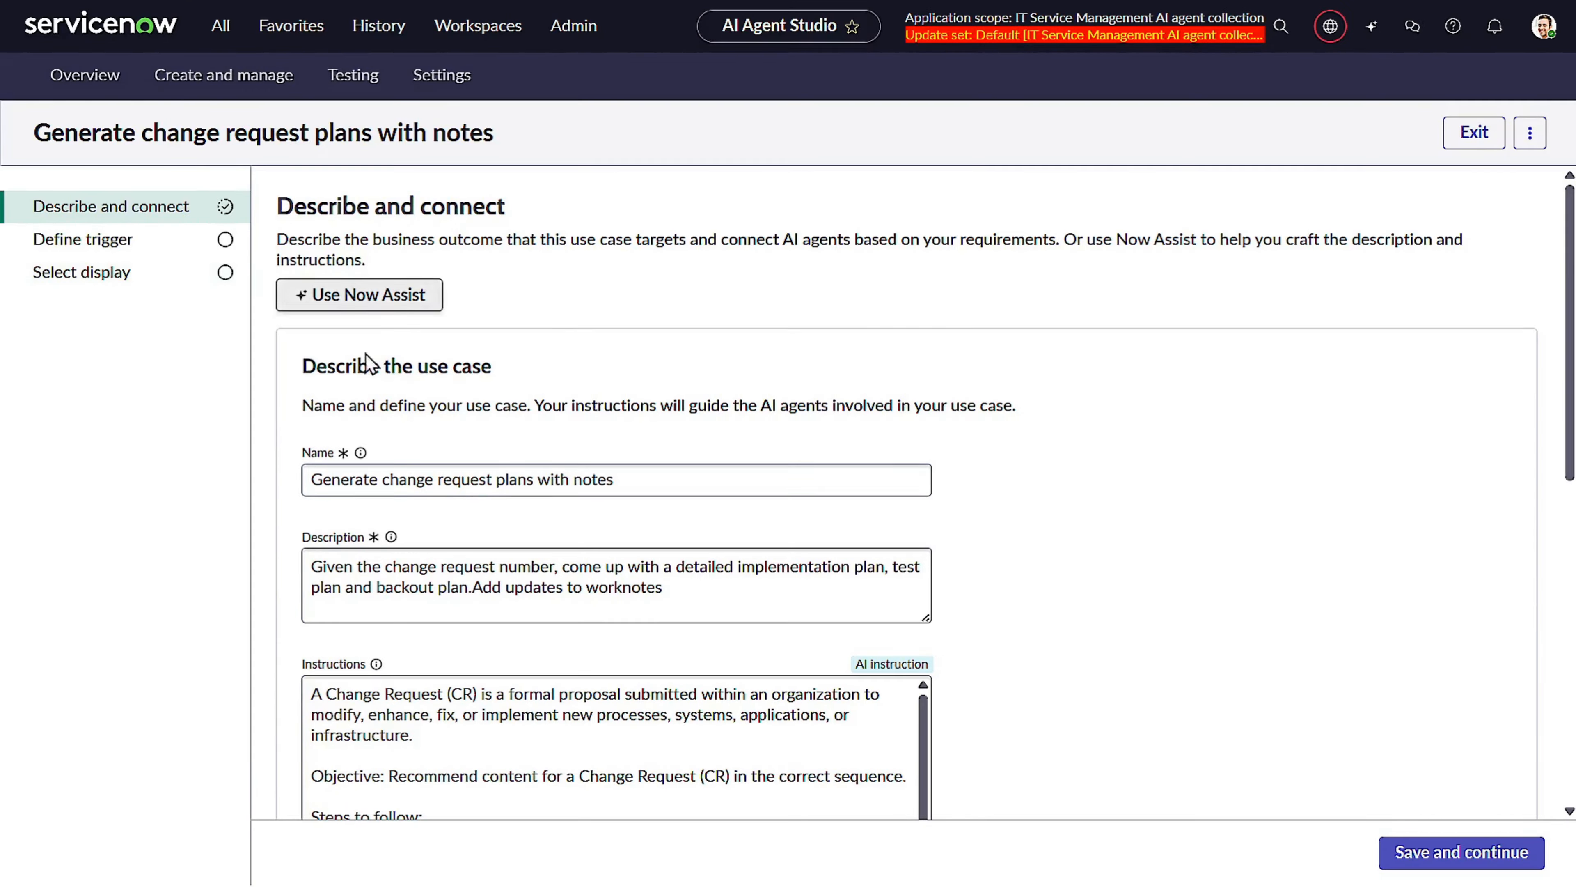
{"action": "scroll", "coordinate": [516, 392], "scroll_direction": "down", "scroll_amount": 5}
{"action": "scroll", "coordinate": [515, 391], "scroll_direction": "down", "scroll_amount": 5}
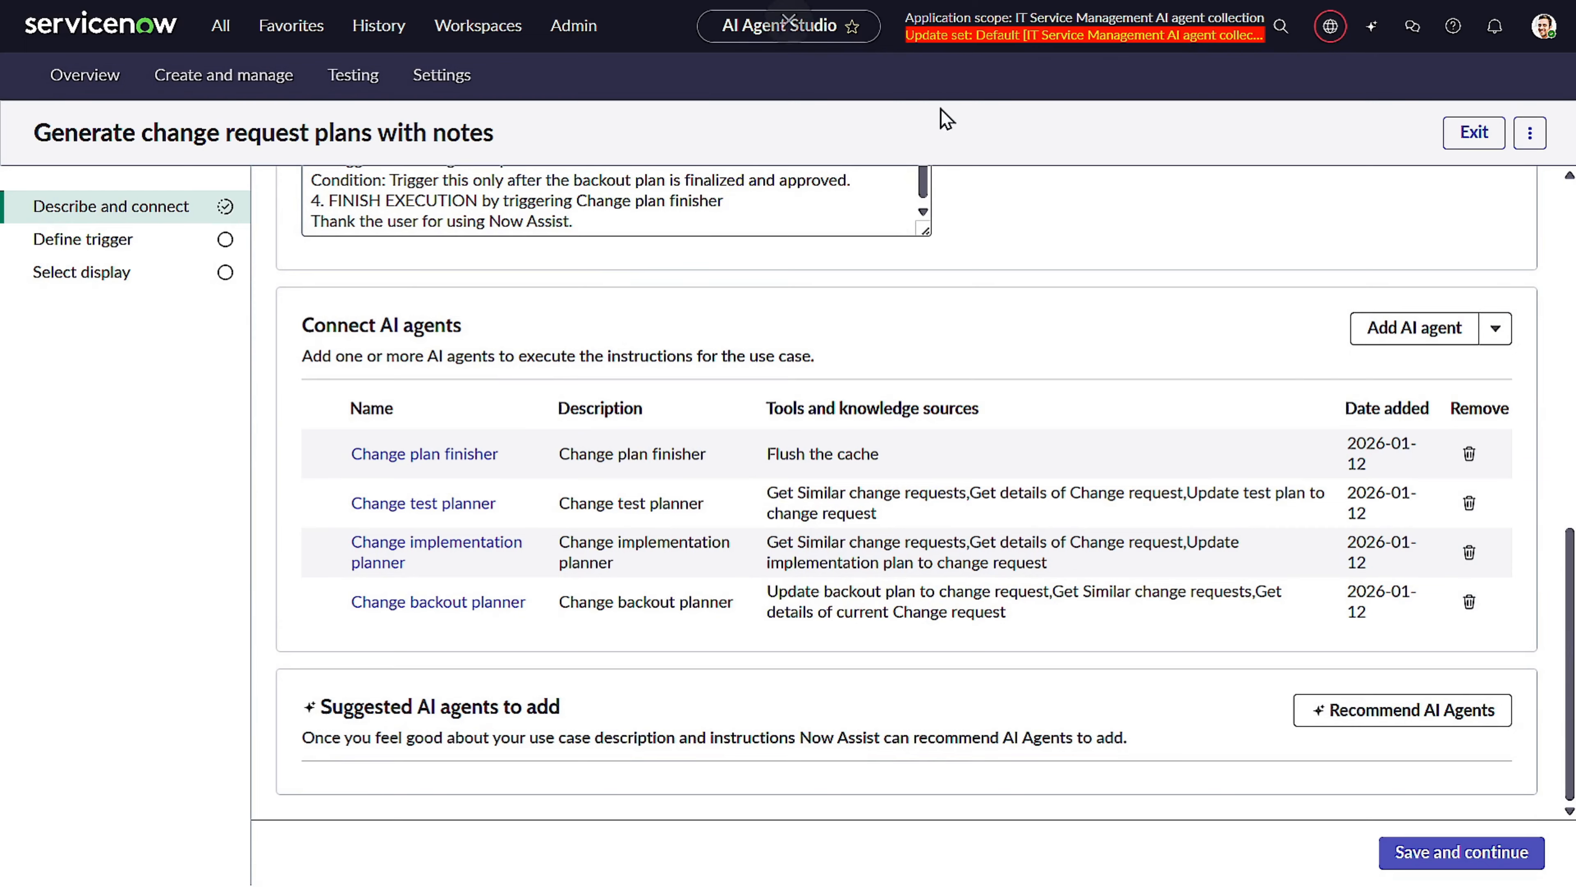
{"action": "left_click", "coordinate": [1390, 326]}
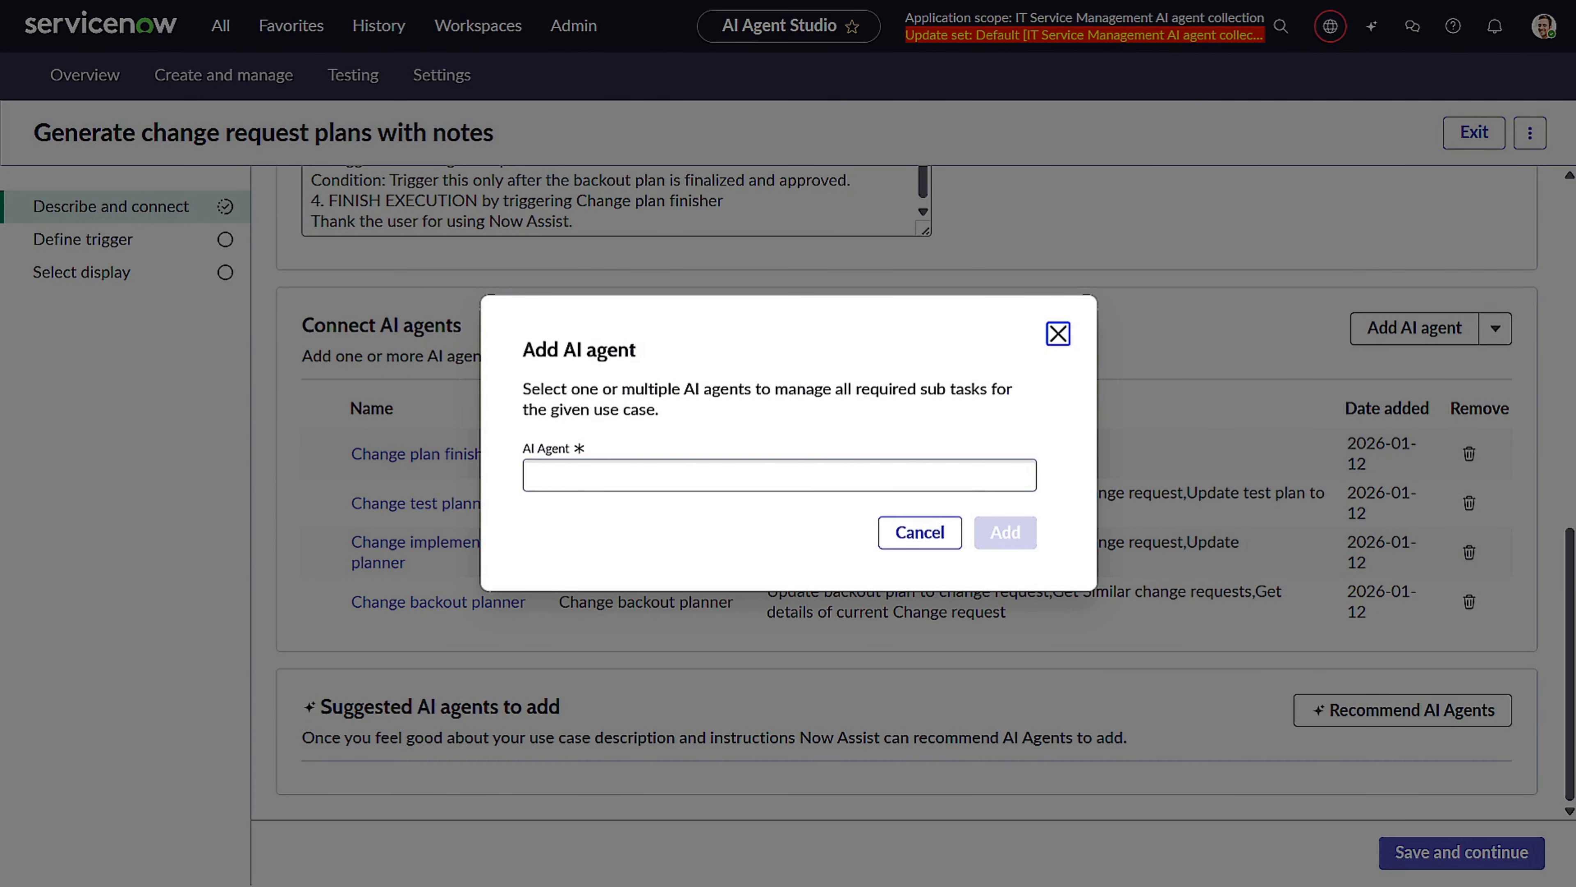
{"action": "left_click", "coordinate": [661, 473]}
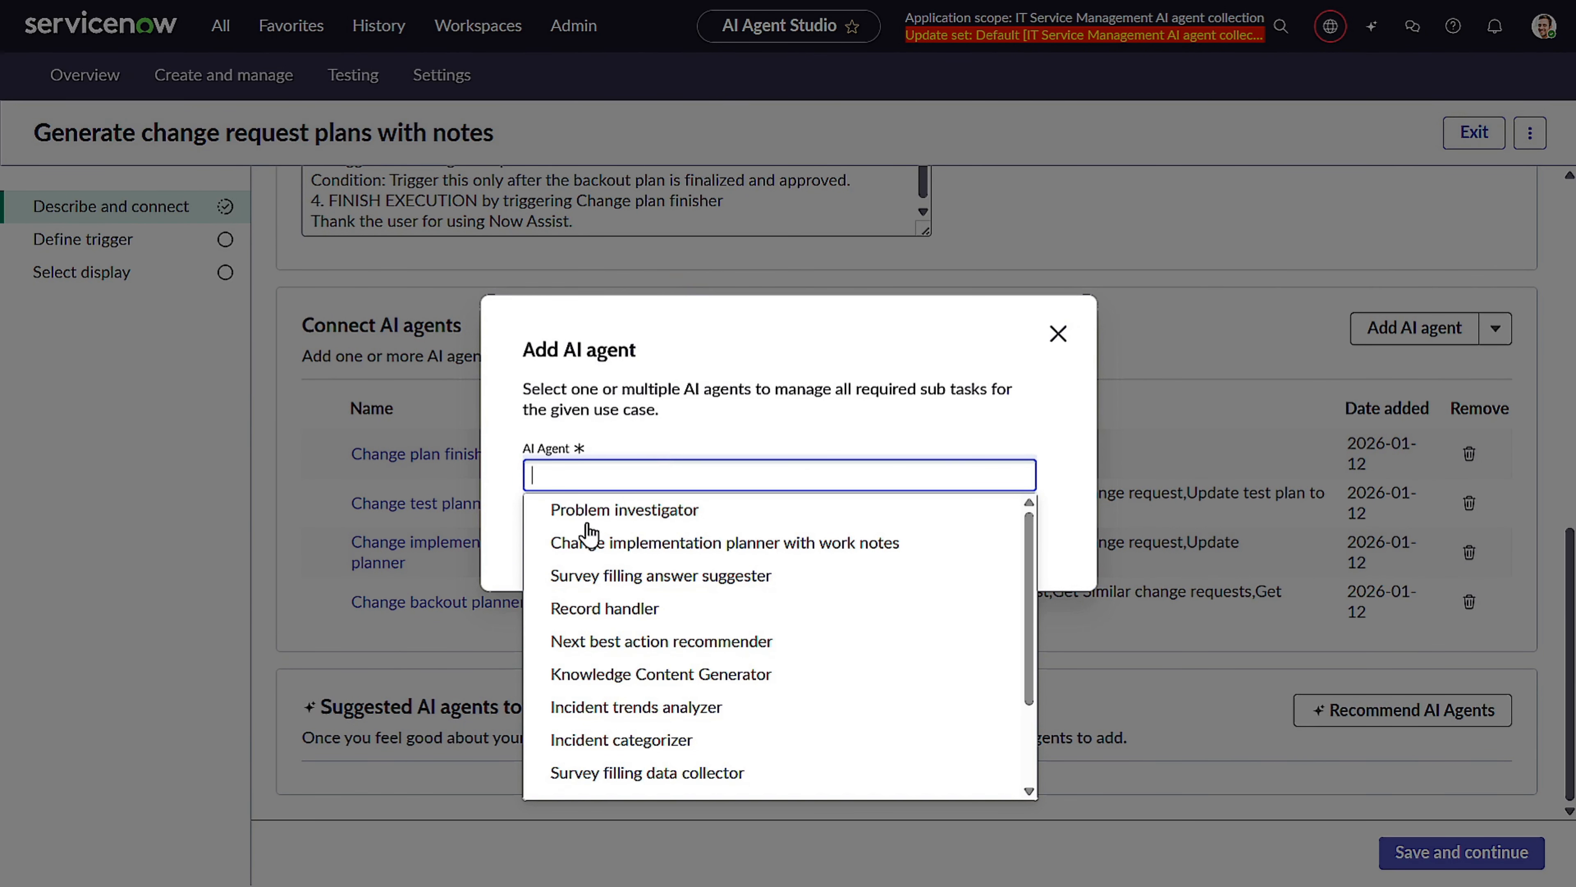
{"action": "left_click", "coordinate": [686, 544]}
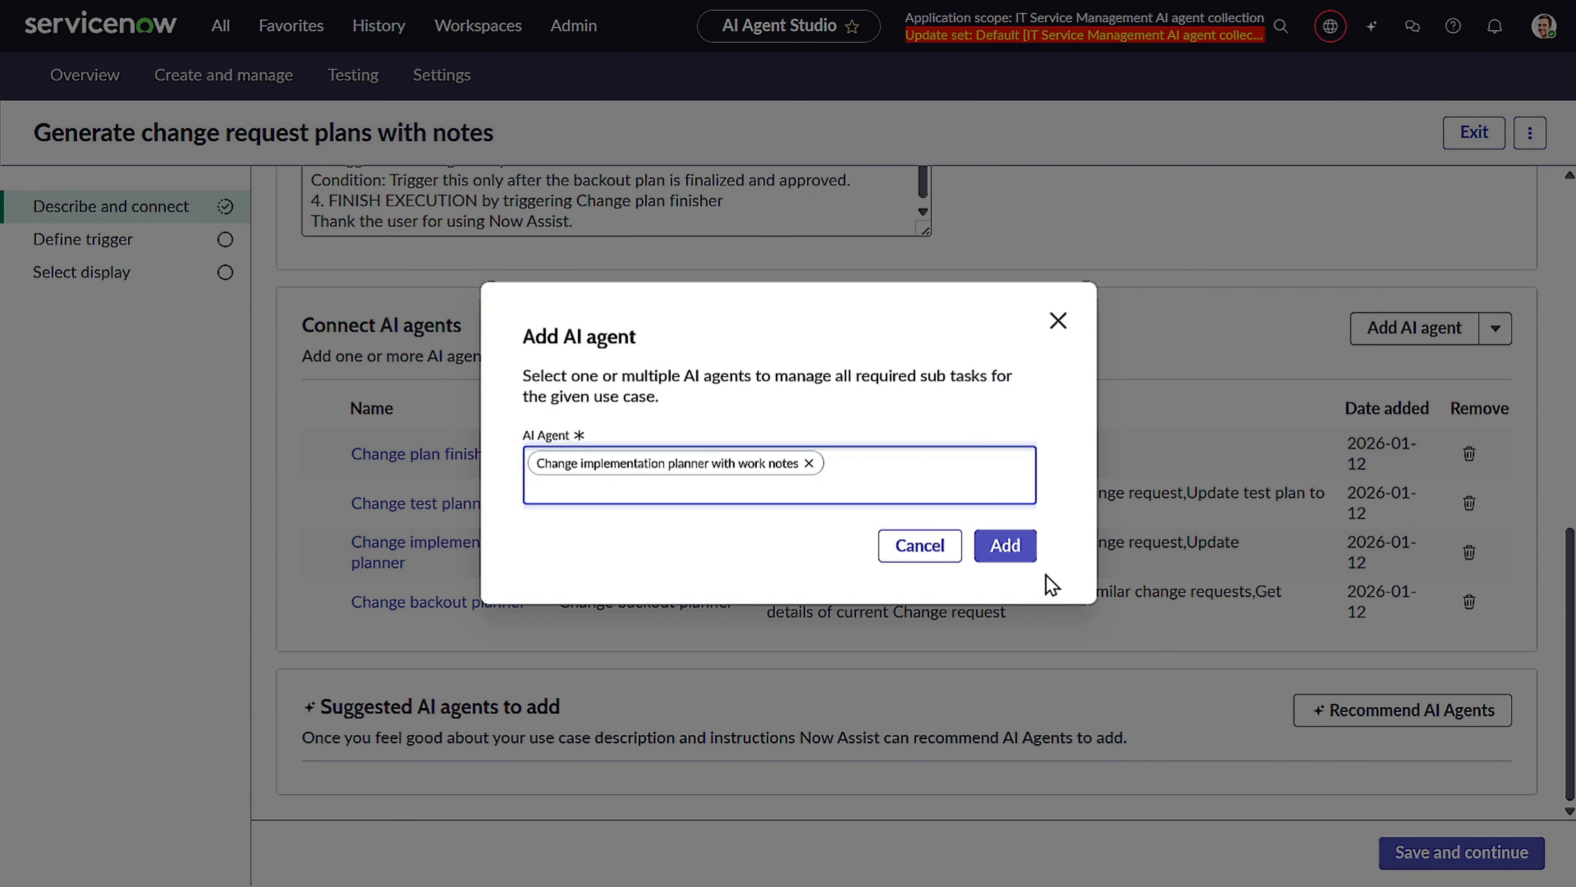
{"action": "left_click", "coordinate": [1007, 547]}
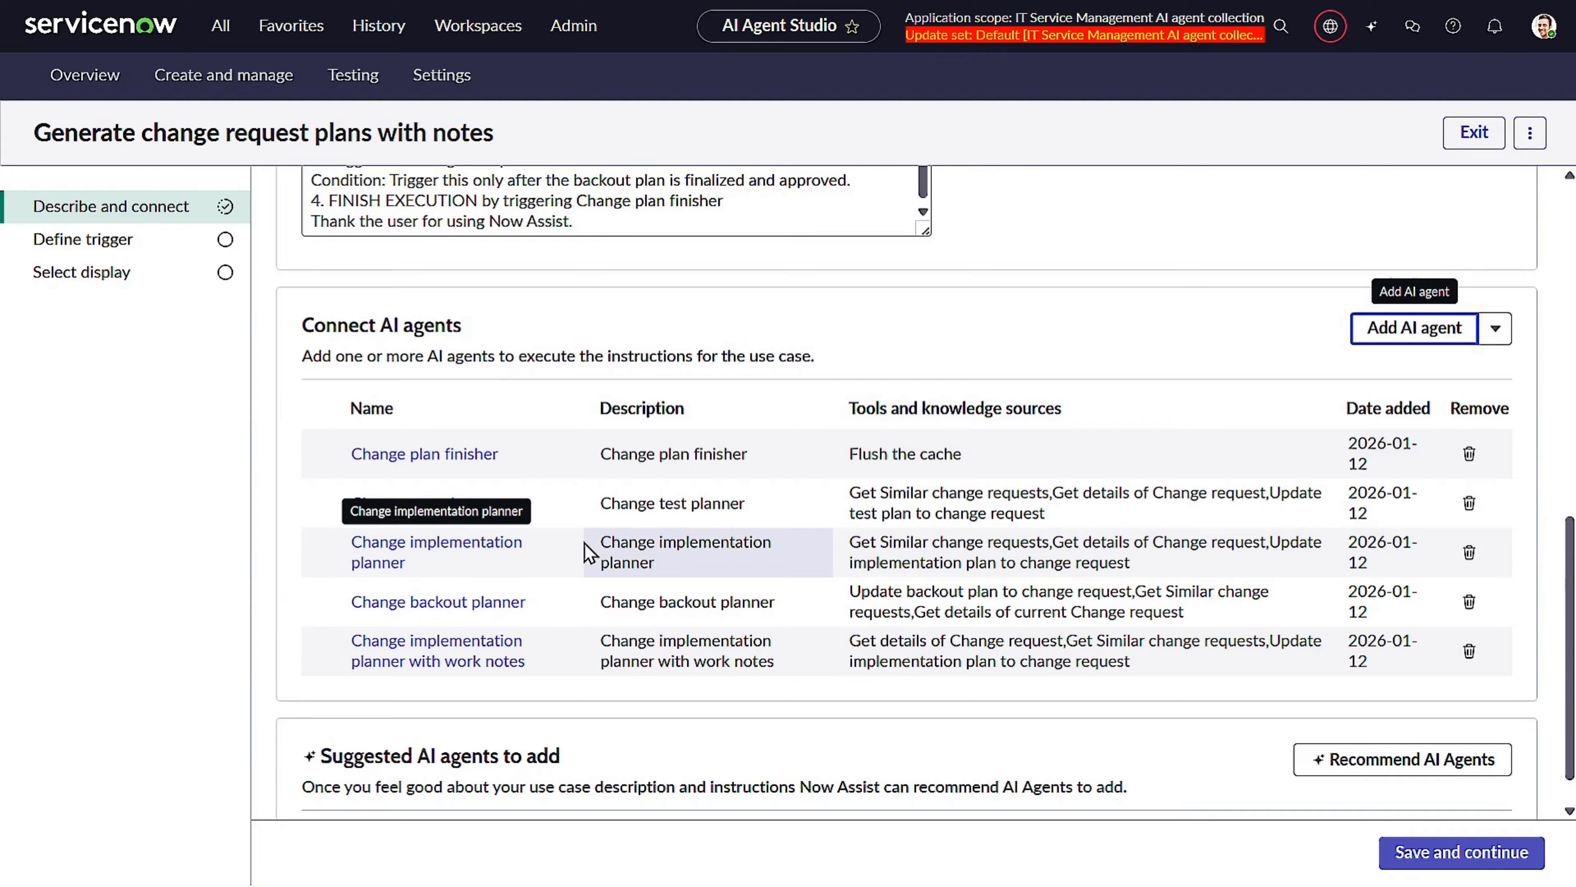
Remove the original Change implementation planner from the use case, then save it through to testing.
{"action": "left_click", "coordinate": [1469, 553]}
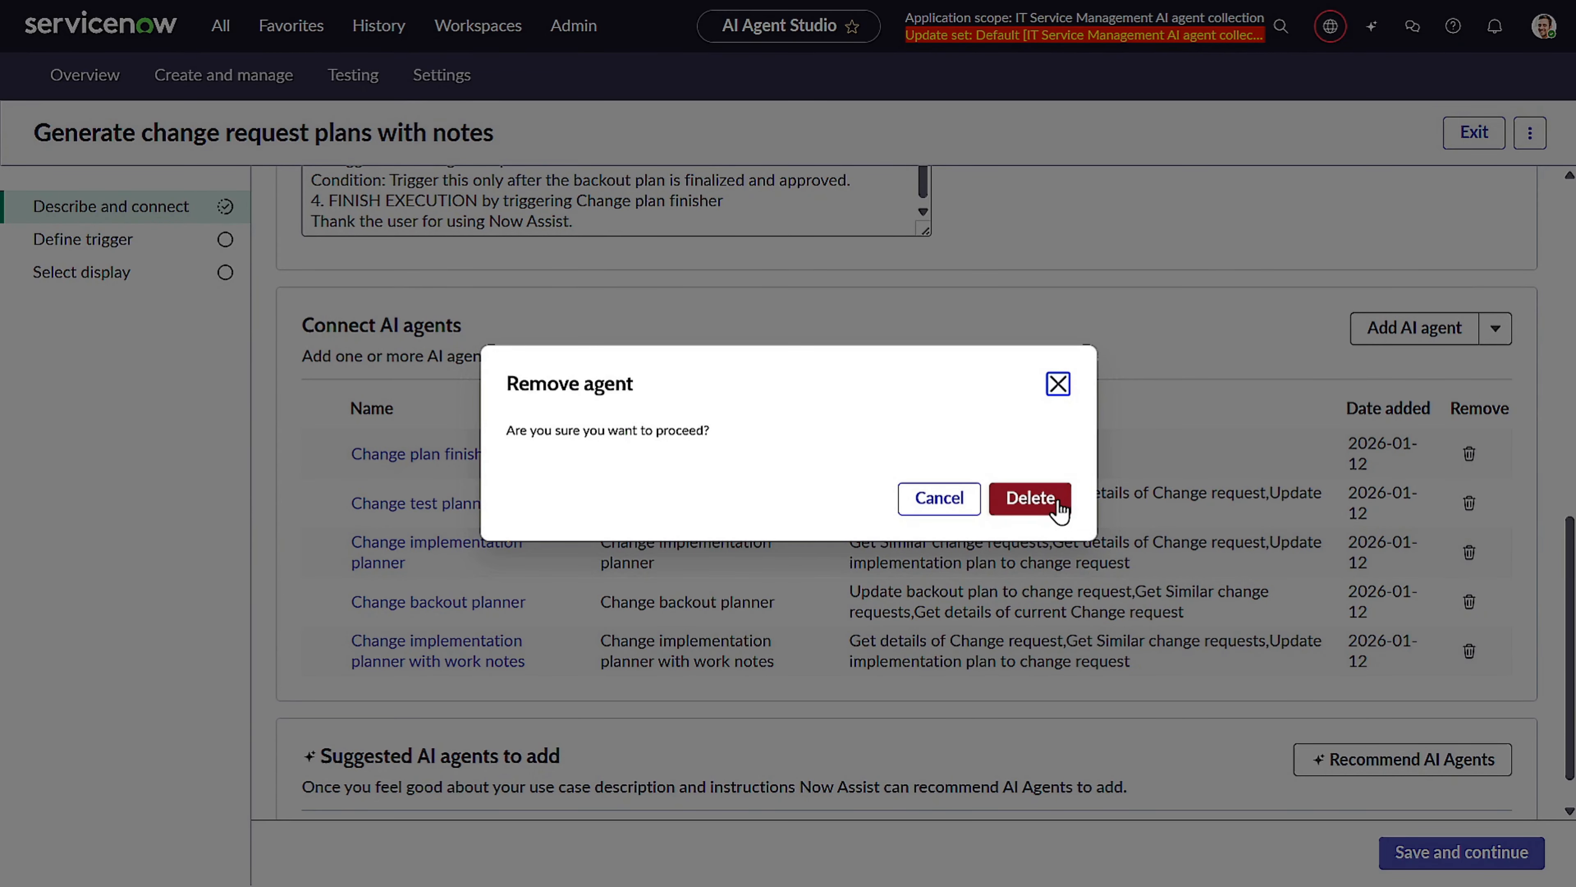
{"action": "left_click", "coordinate": [1031, 498]}
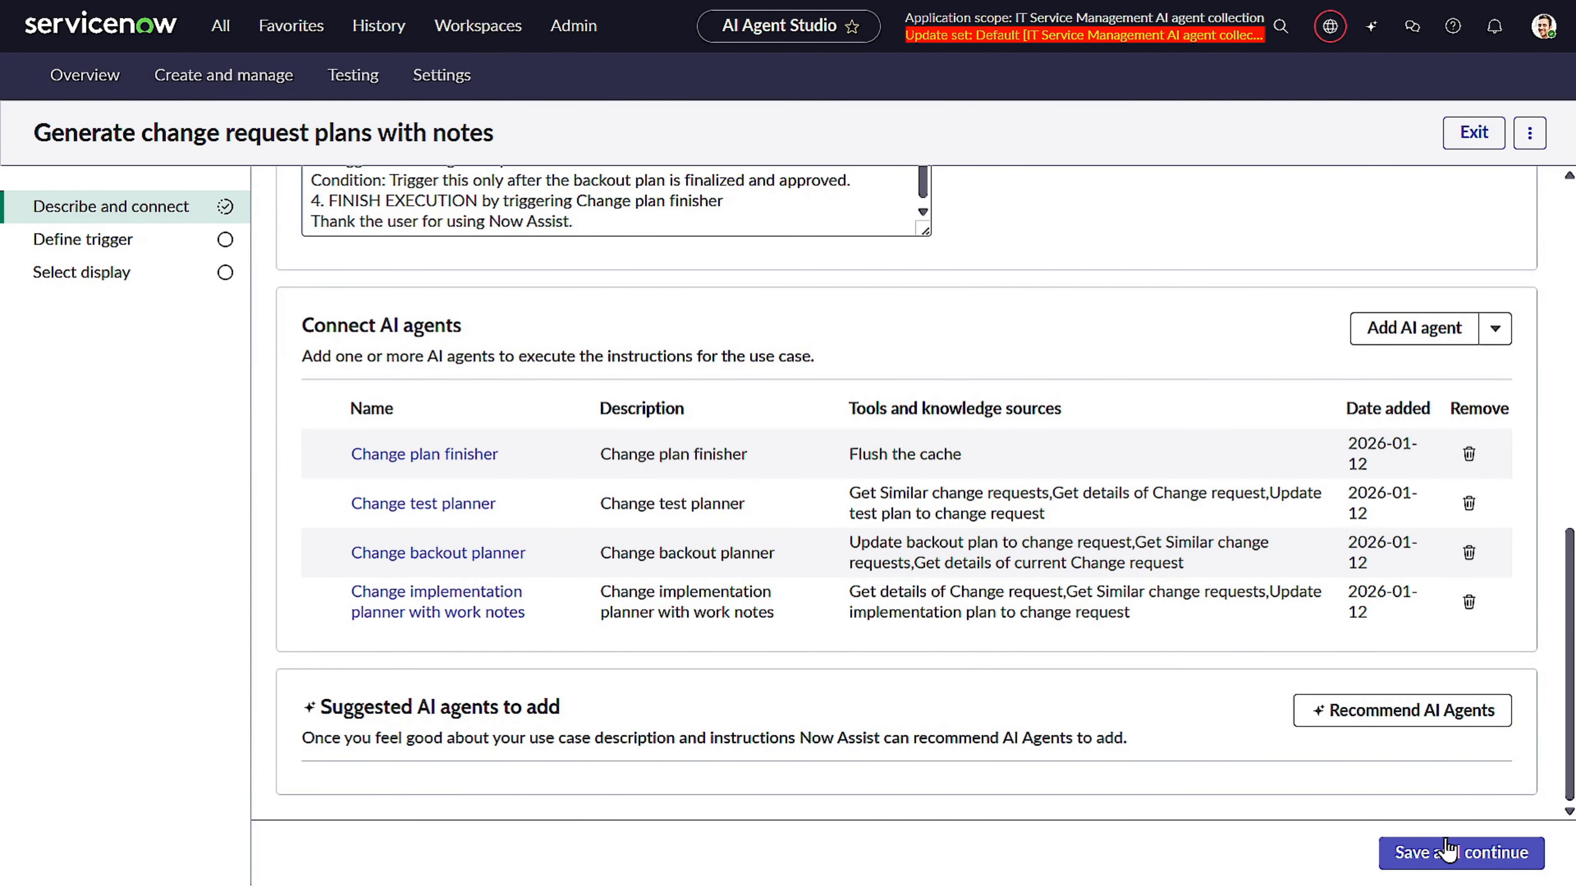
{"action": "left_click", "coordinate": [1459, 854]}
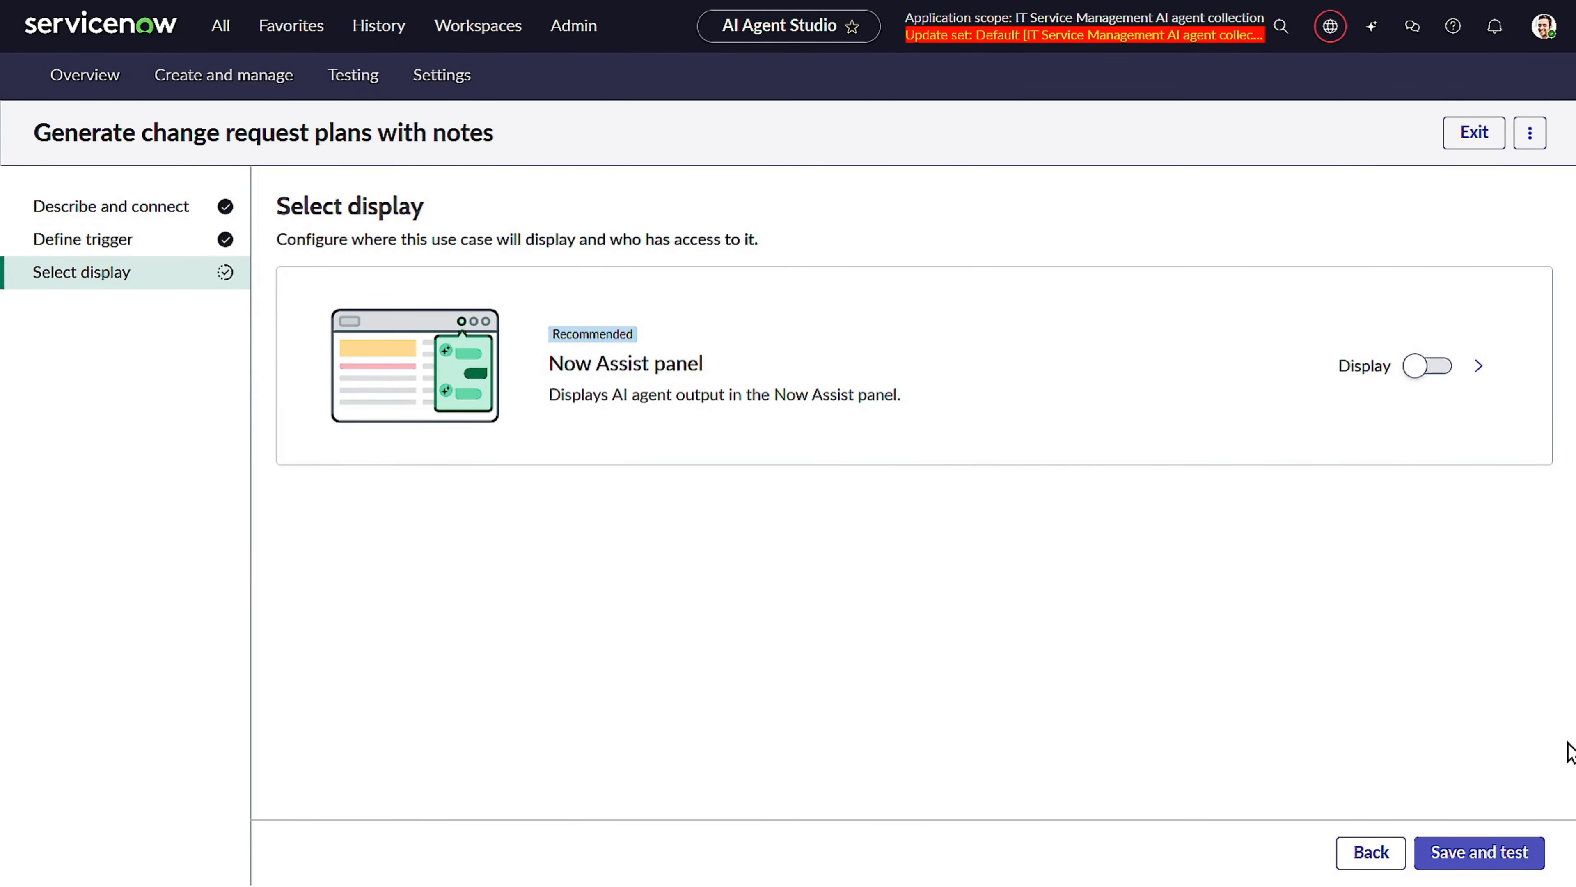
{"action": "left_click", "coordinate": [1511, 875]}
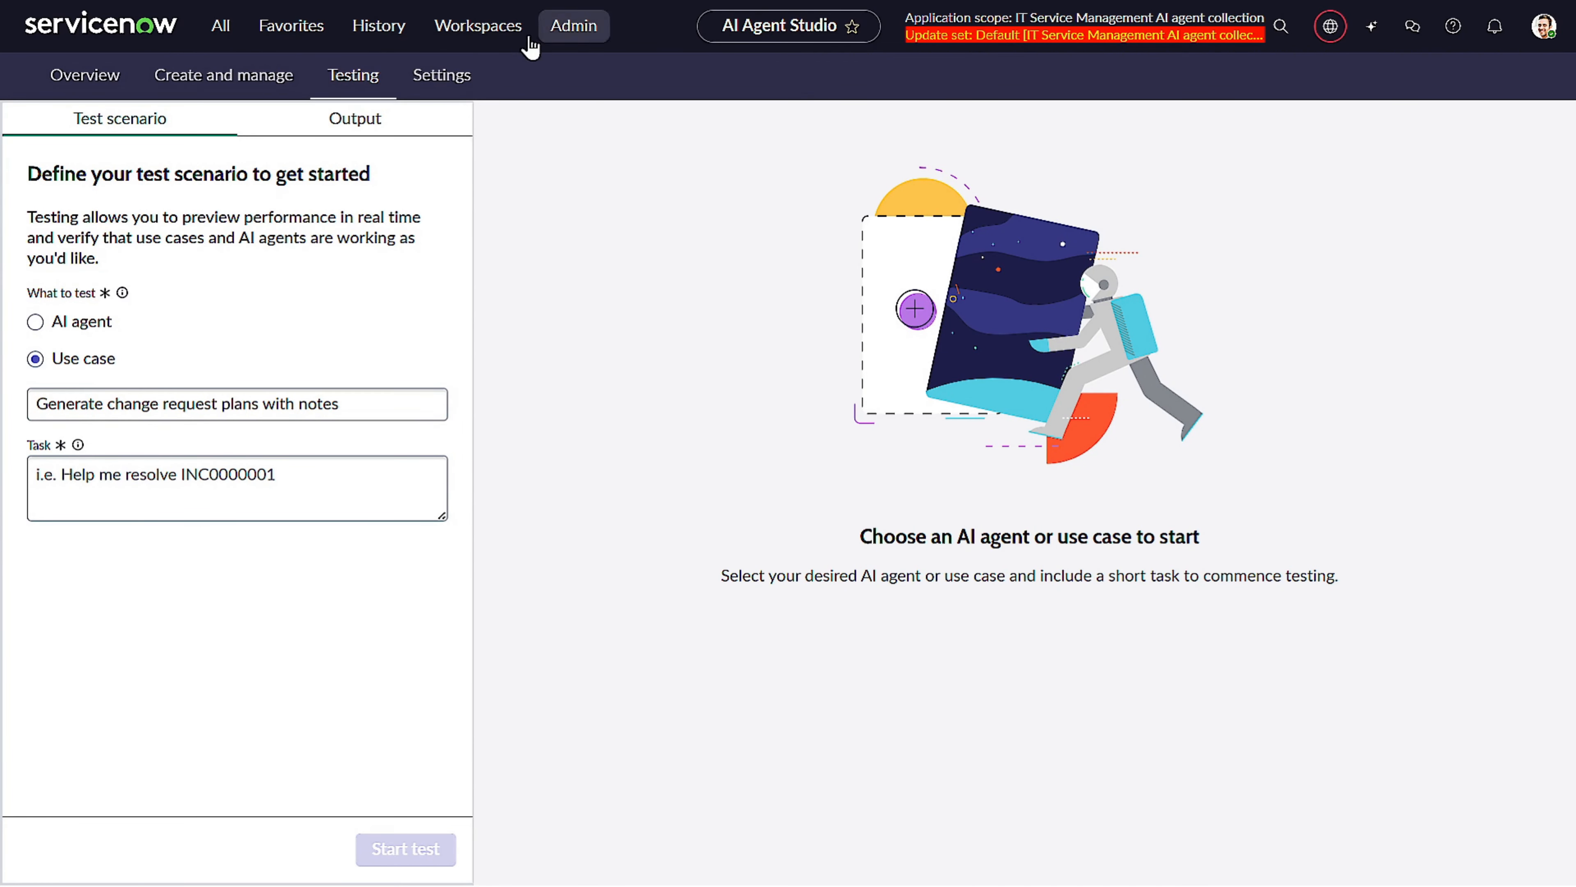
Open the work-notes agent's tools and examine the existing Update implementation plan to change request script.
{"action": "left_click", "coordinate": [197, 78]}
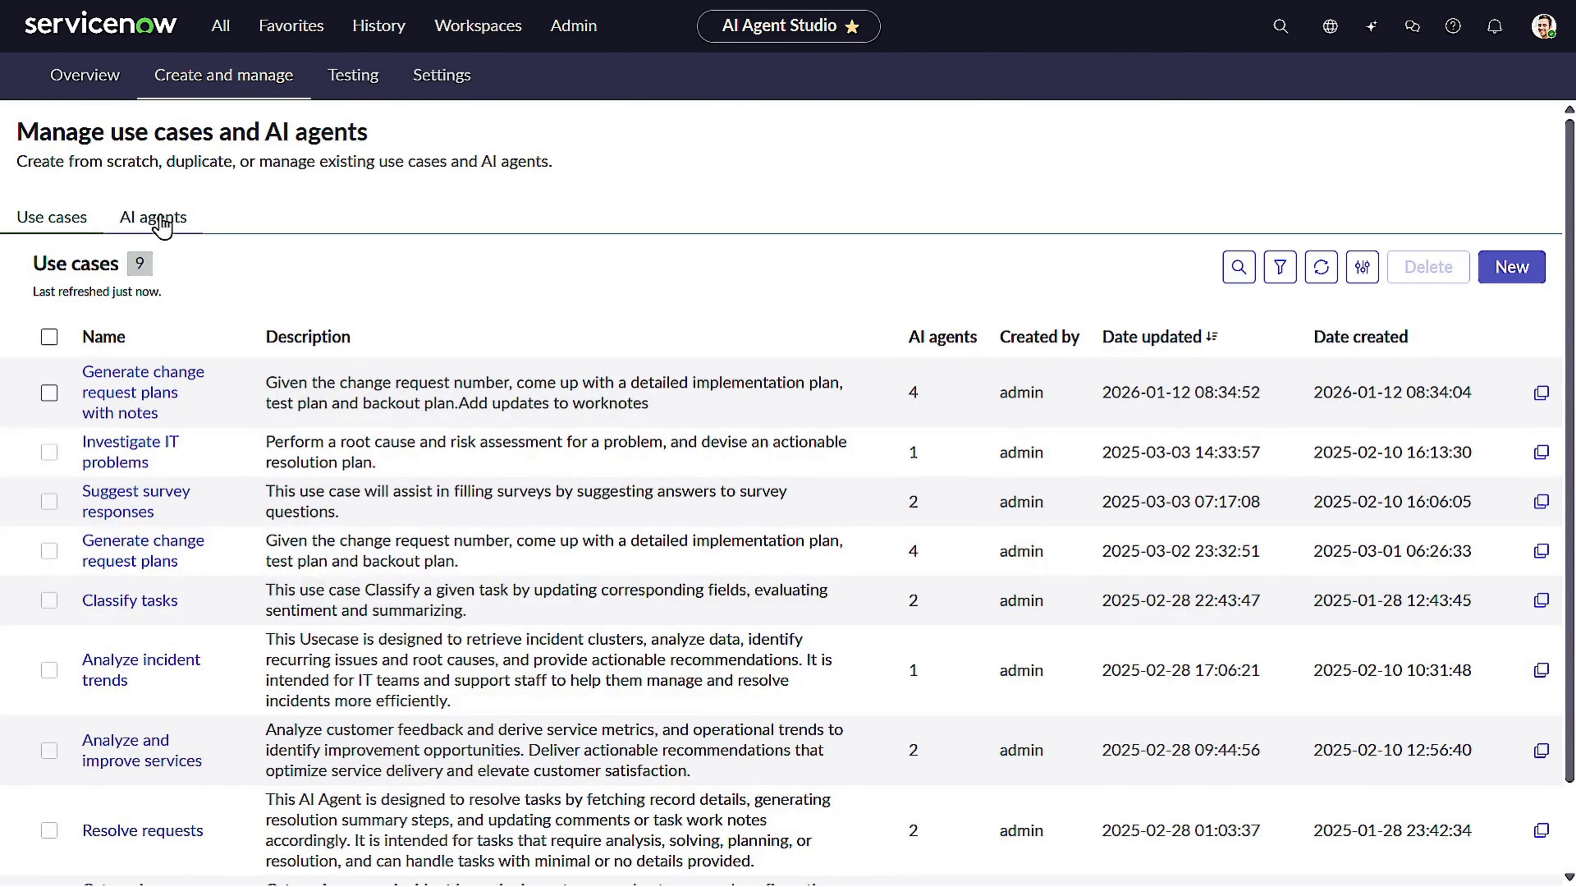
{"action": "left_click", "coordinate": [160, 217]}
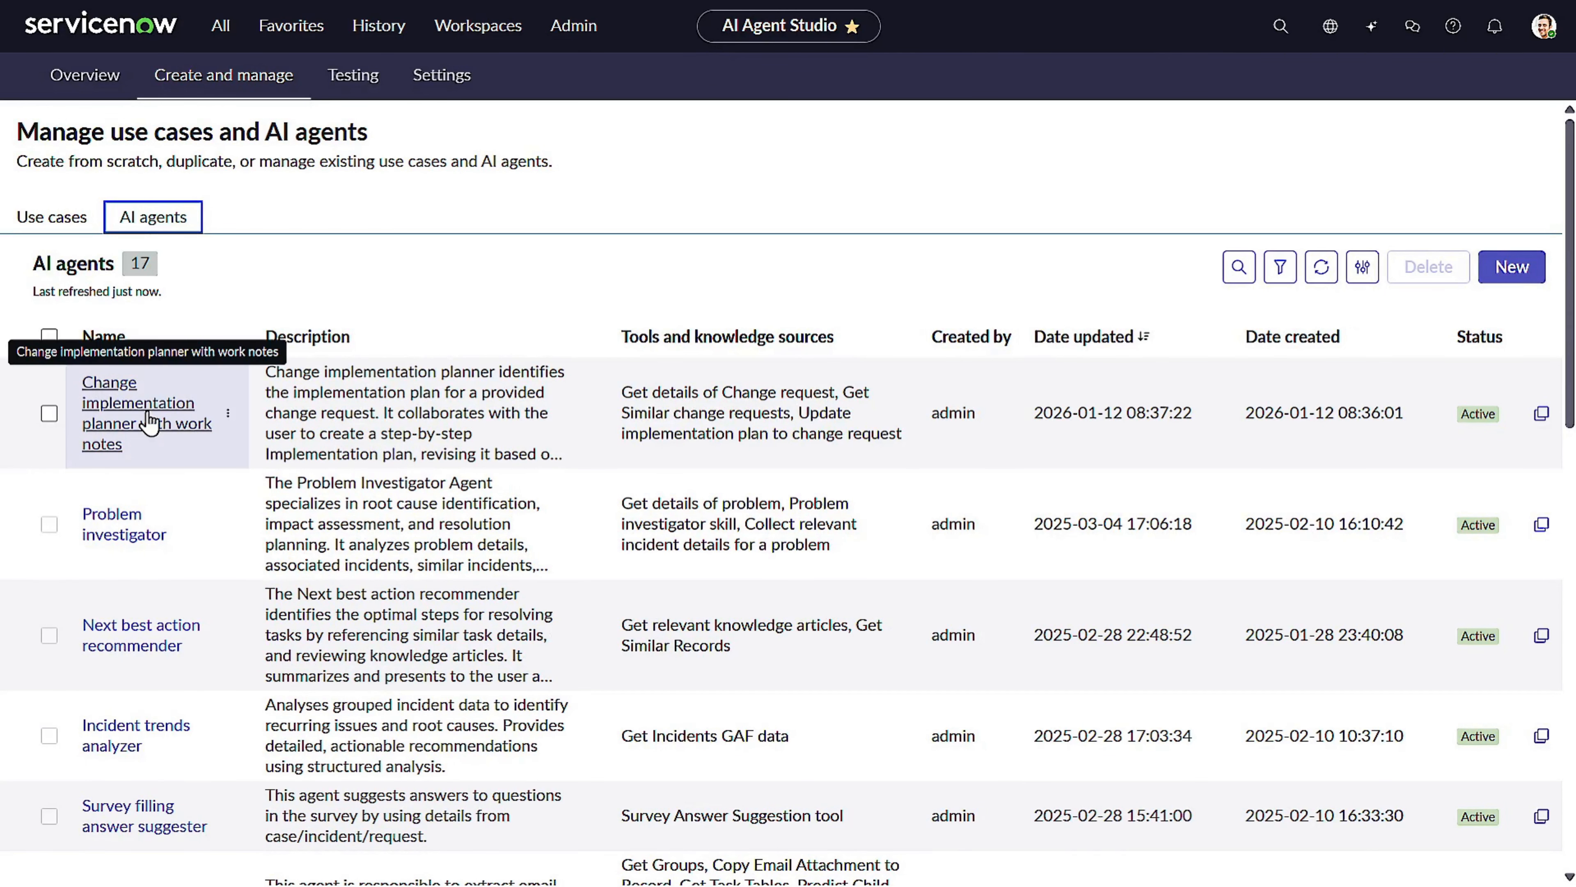
{"action": "left_click", "coordinate": [149, 423]}
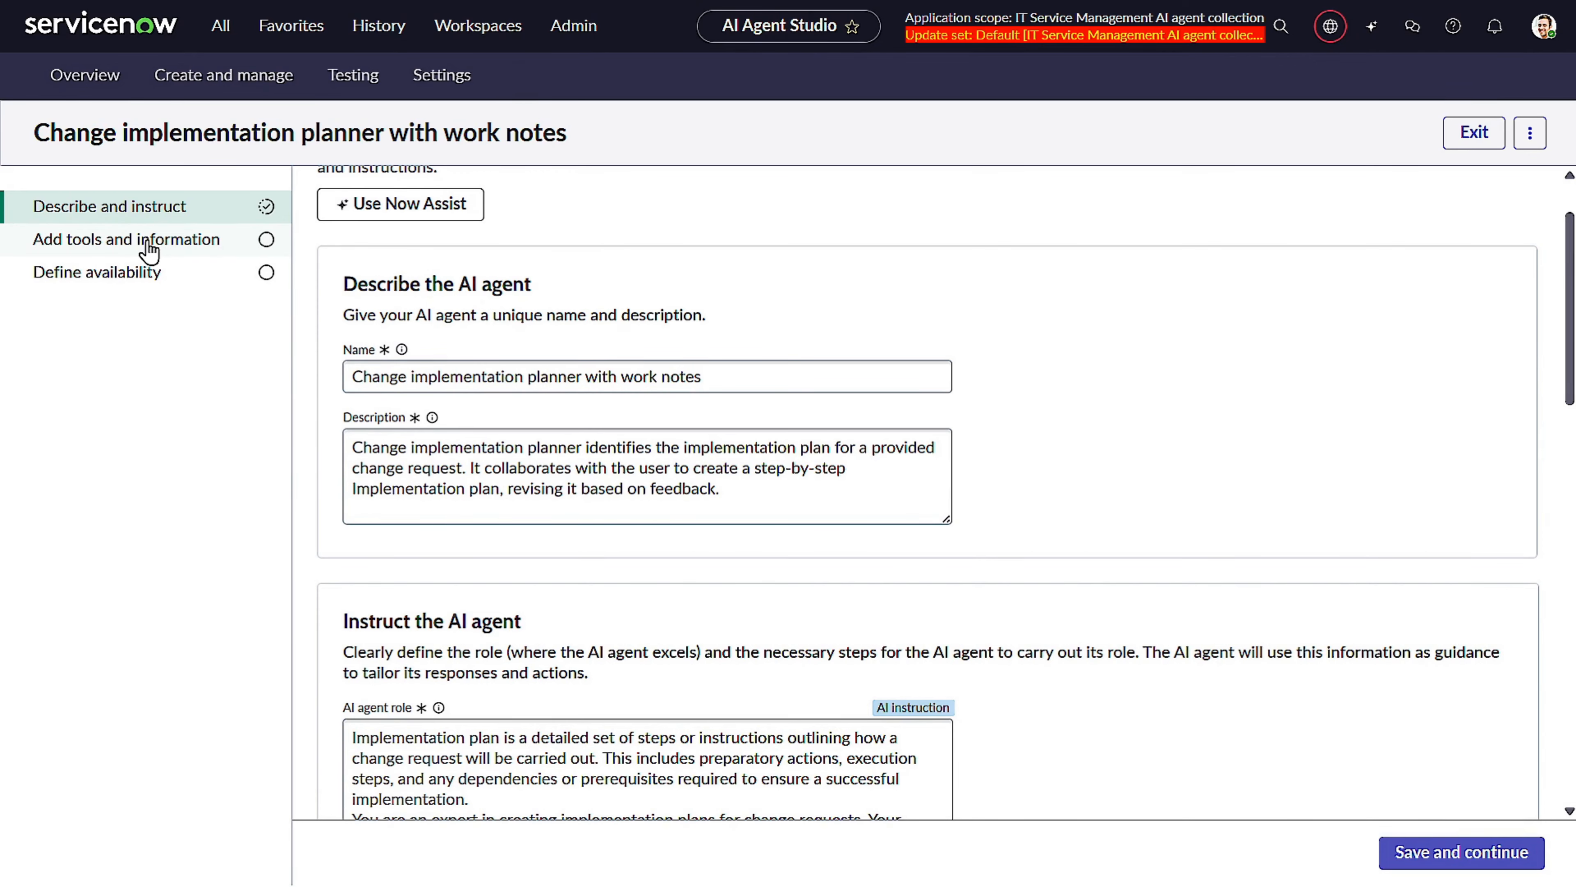
{"action": "left_click", "coordinate": [149, 248]}
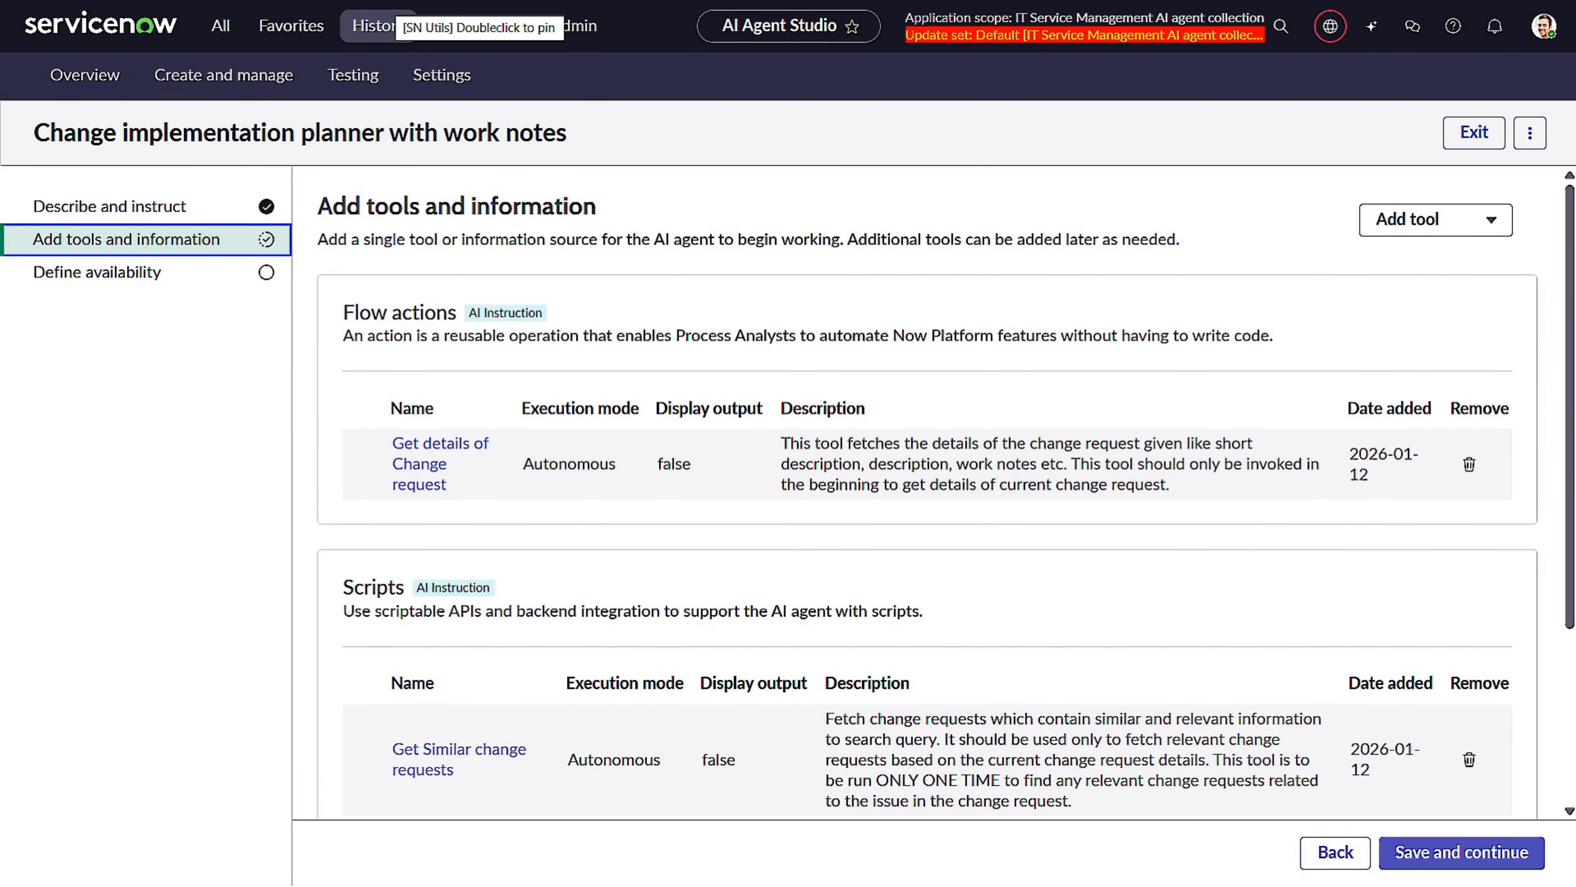
{"action": "scroll", "coordinate": [837, 466], "scroll_direction": "down", "scroll_amount": 4}
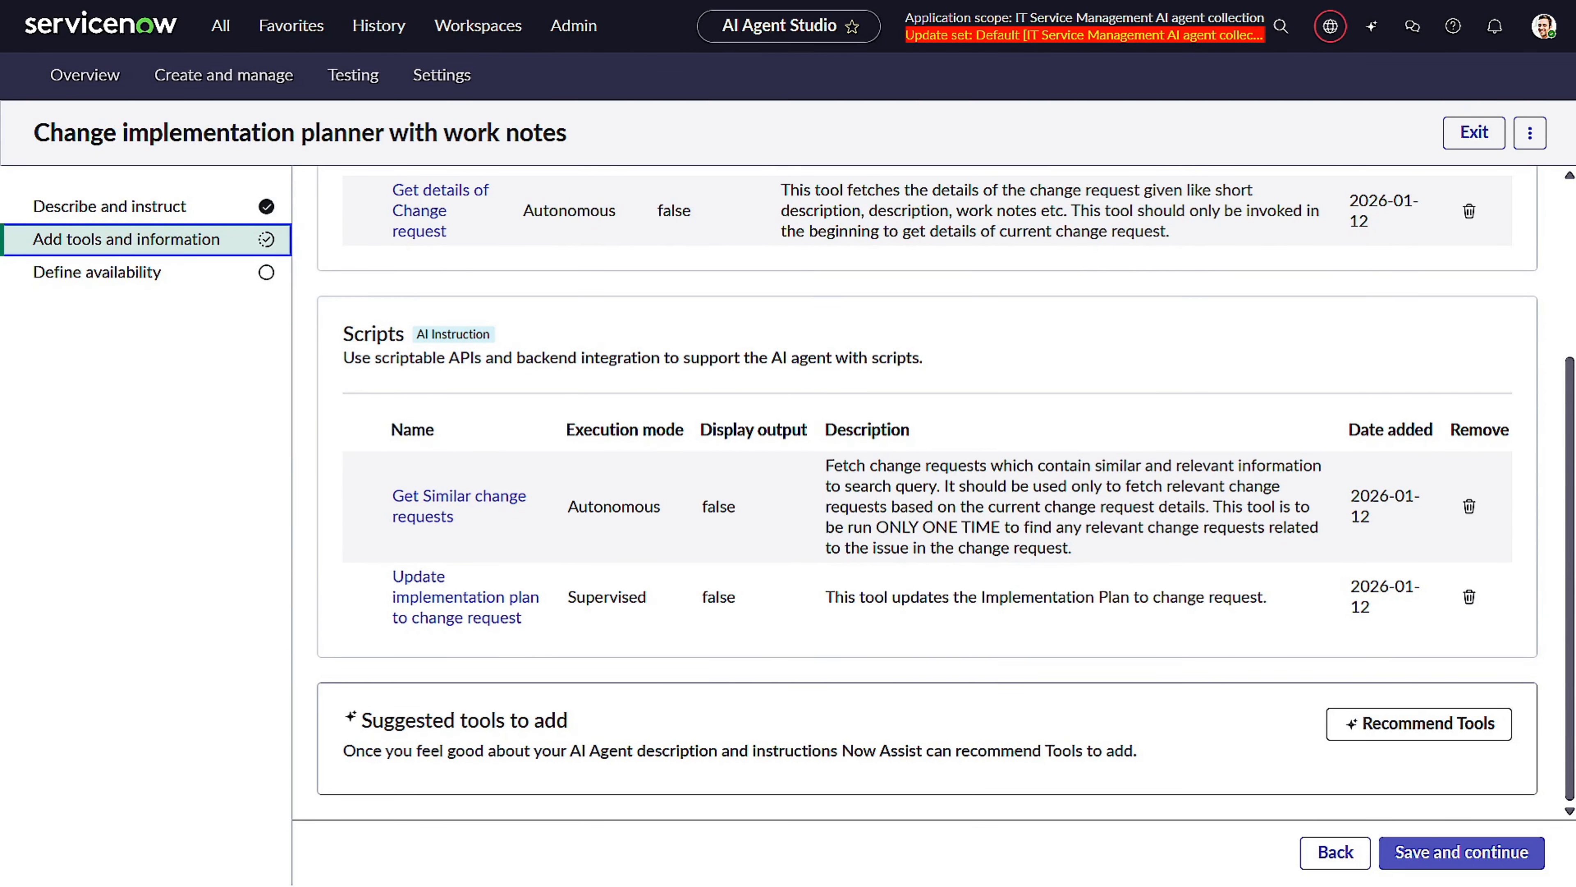
{"action": "left_click", "coordinate": [462, 616]}
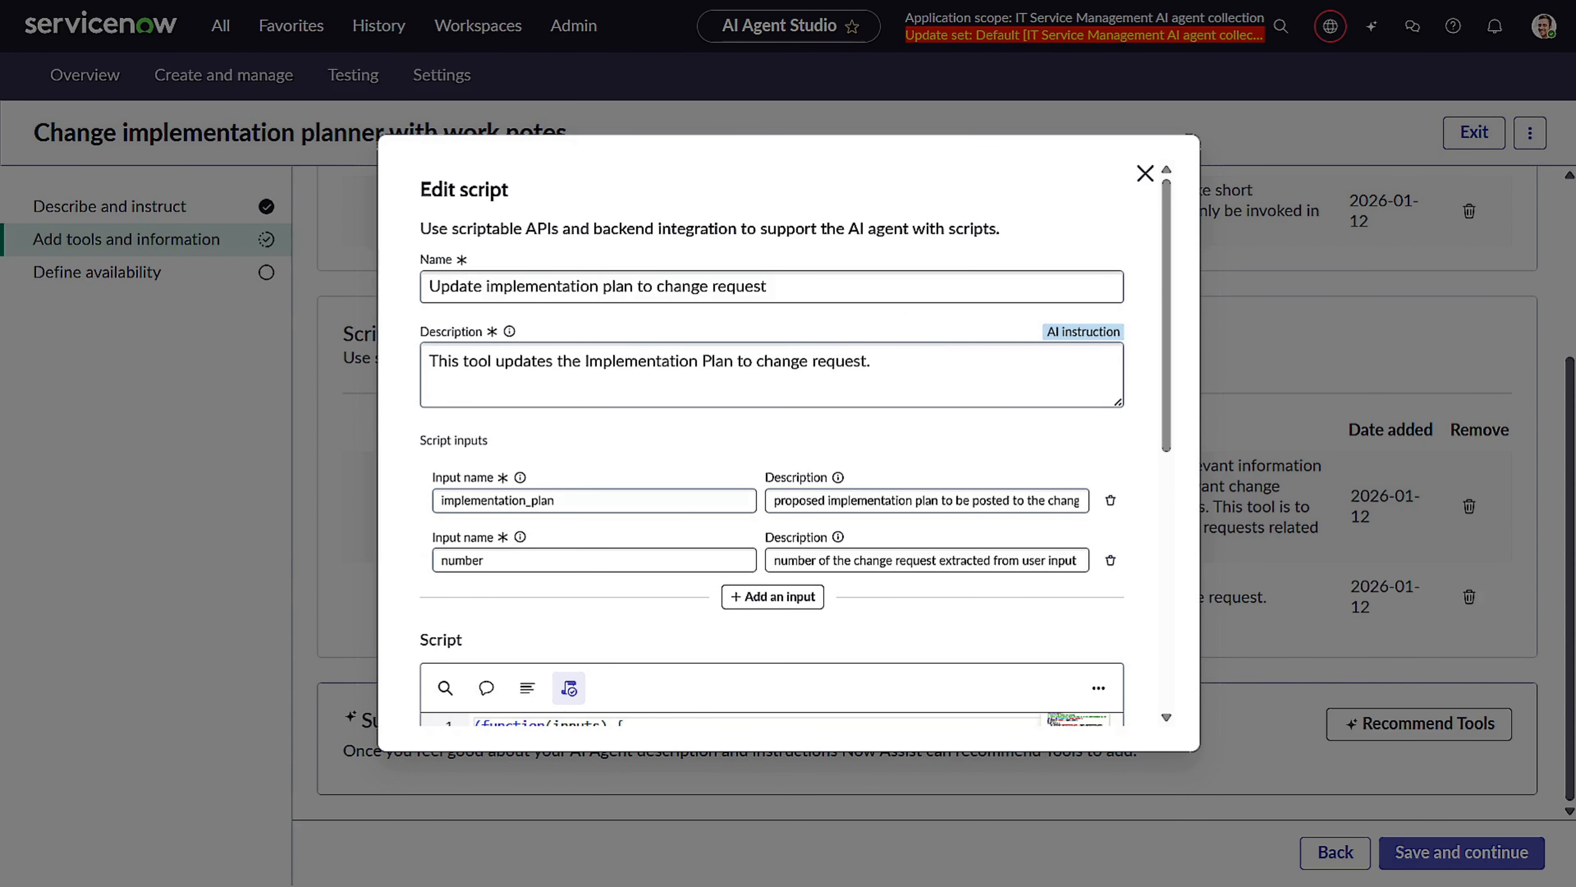
{"action": "scroll", "coordinate": [1017, 443], "scroll_direction": "down", "scroll_amount": 3}
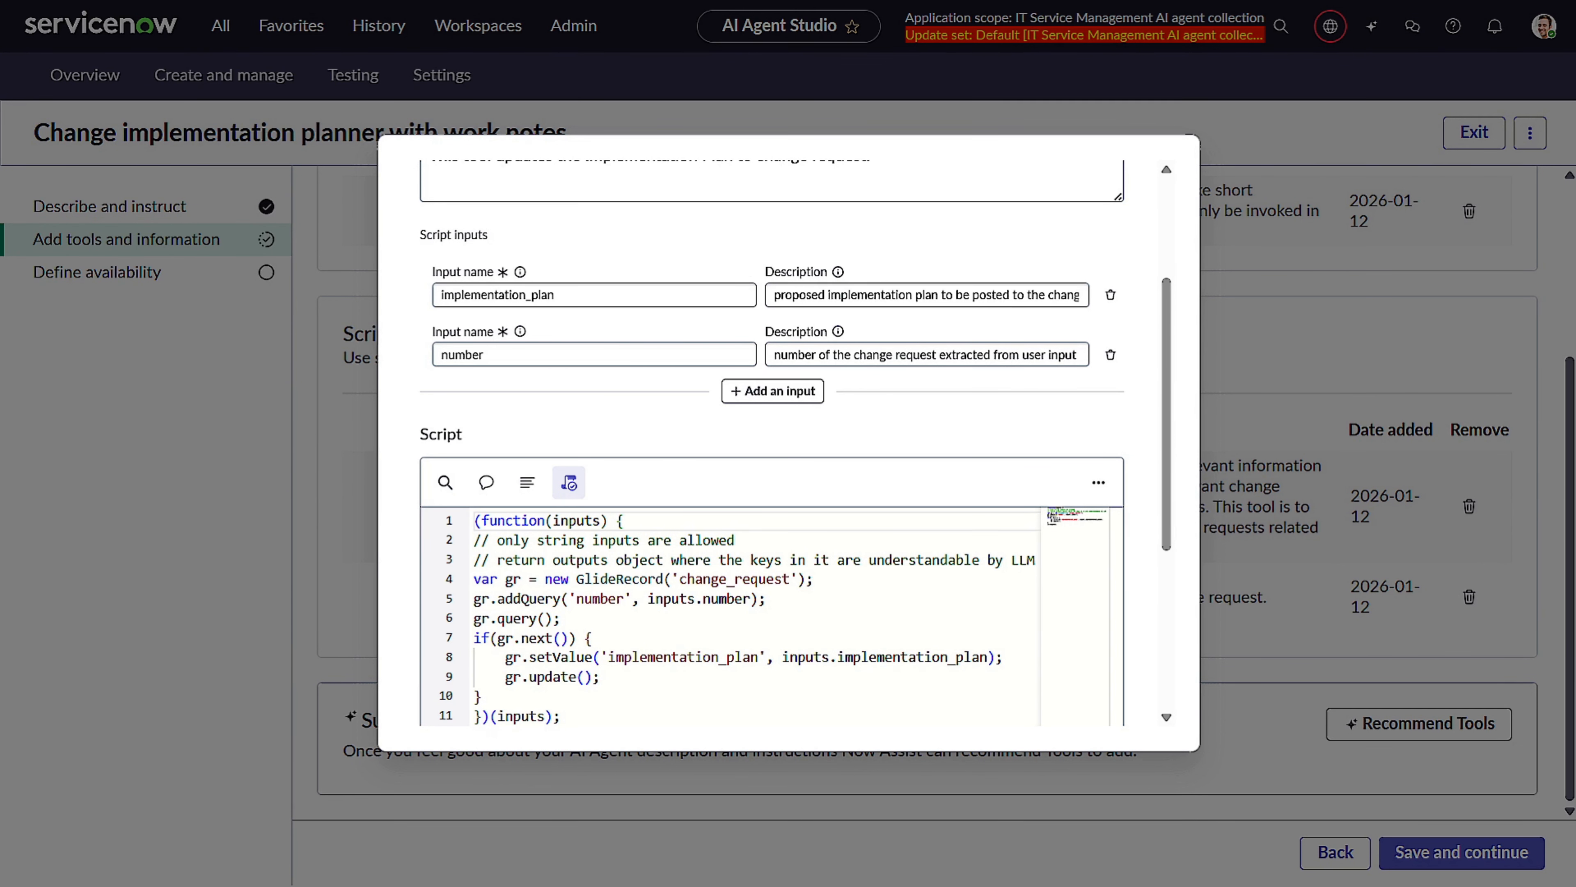
{"action": "scroll", "coordinate": [779, 511], "scroll_direction": "down", "scroll_amount": 1}
{"action": "scroll", "coordinate": [781, 510], "scroll_direction": "up", "scroll_amount": 3}
{"action": "scroll", "coordinate": [943, 440], "scroll_direction": "up", "scroll_amount": 2}
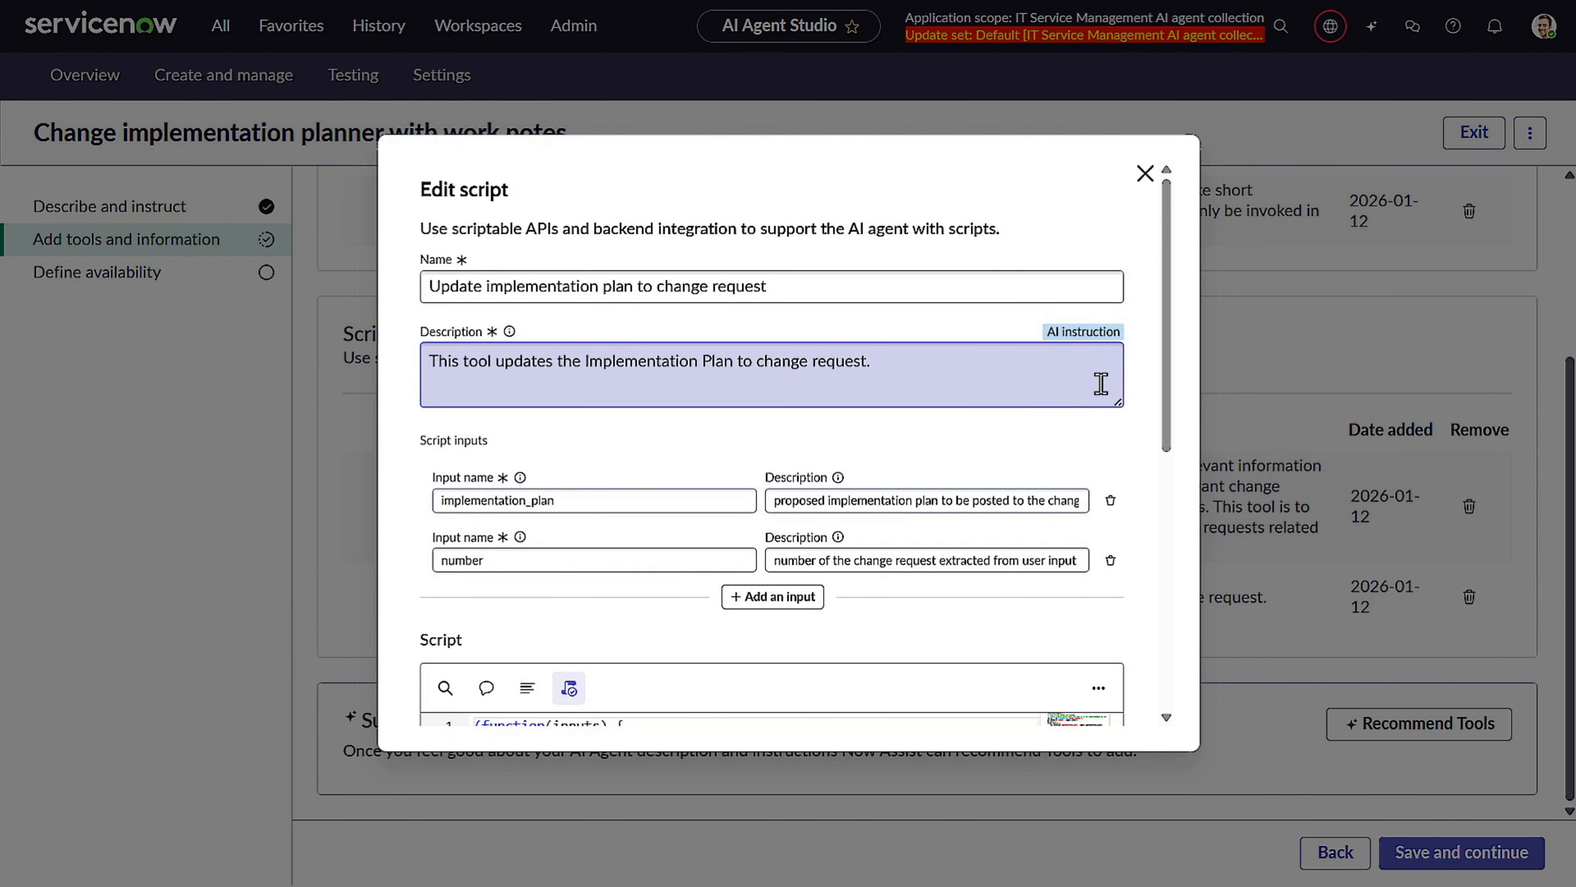
{"action": "left_click", "coordinate": [1145, 174]}
{"action": "scroll", "coordinate": [1151, 394], "scroll_direction": "up", "scroll_amount": 2}
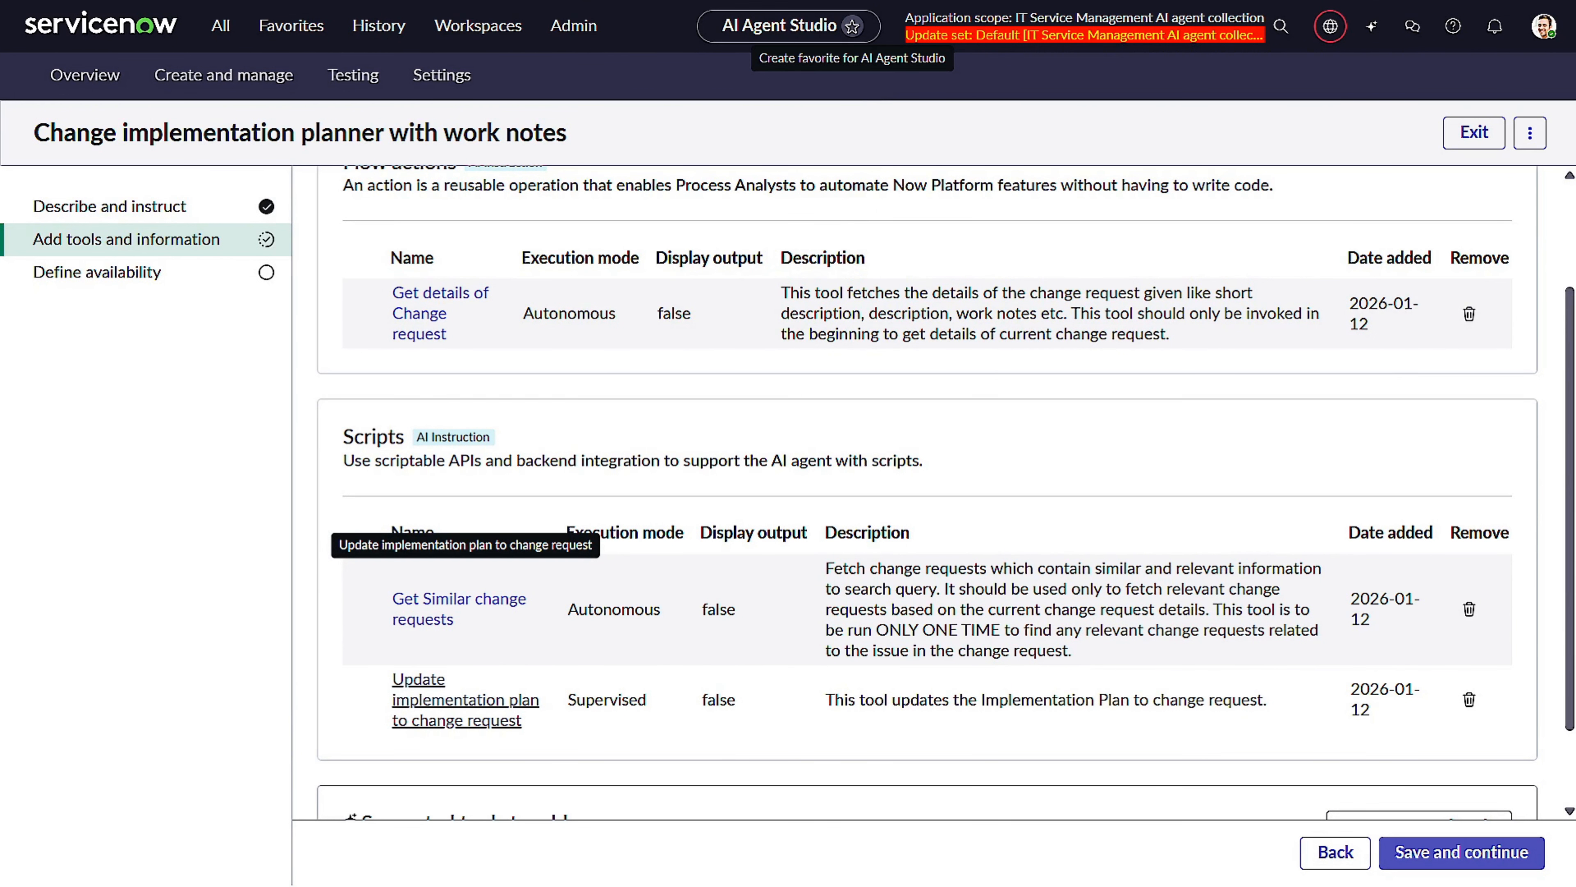
{"action": "scroll", "coordinate": [1151, 504], "scroll_direction": "down", "scroll_amount": 2}
{"action": "scroll", "coordinate": [1147, 478], "scroll_direction": "up", "scroll_amount": 5}
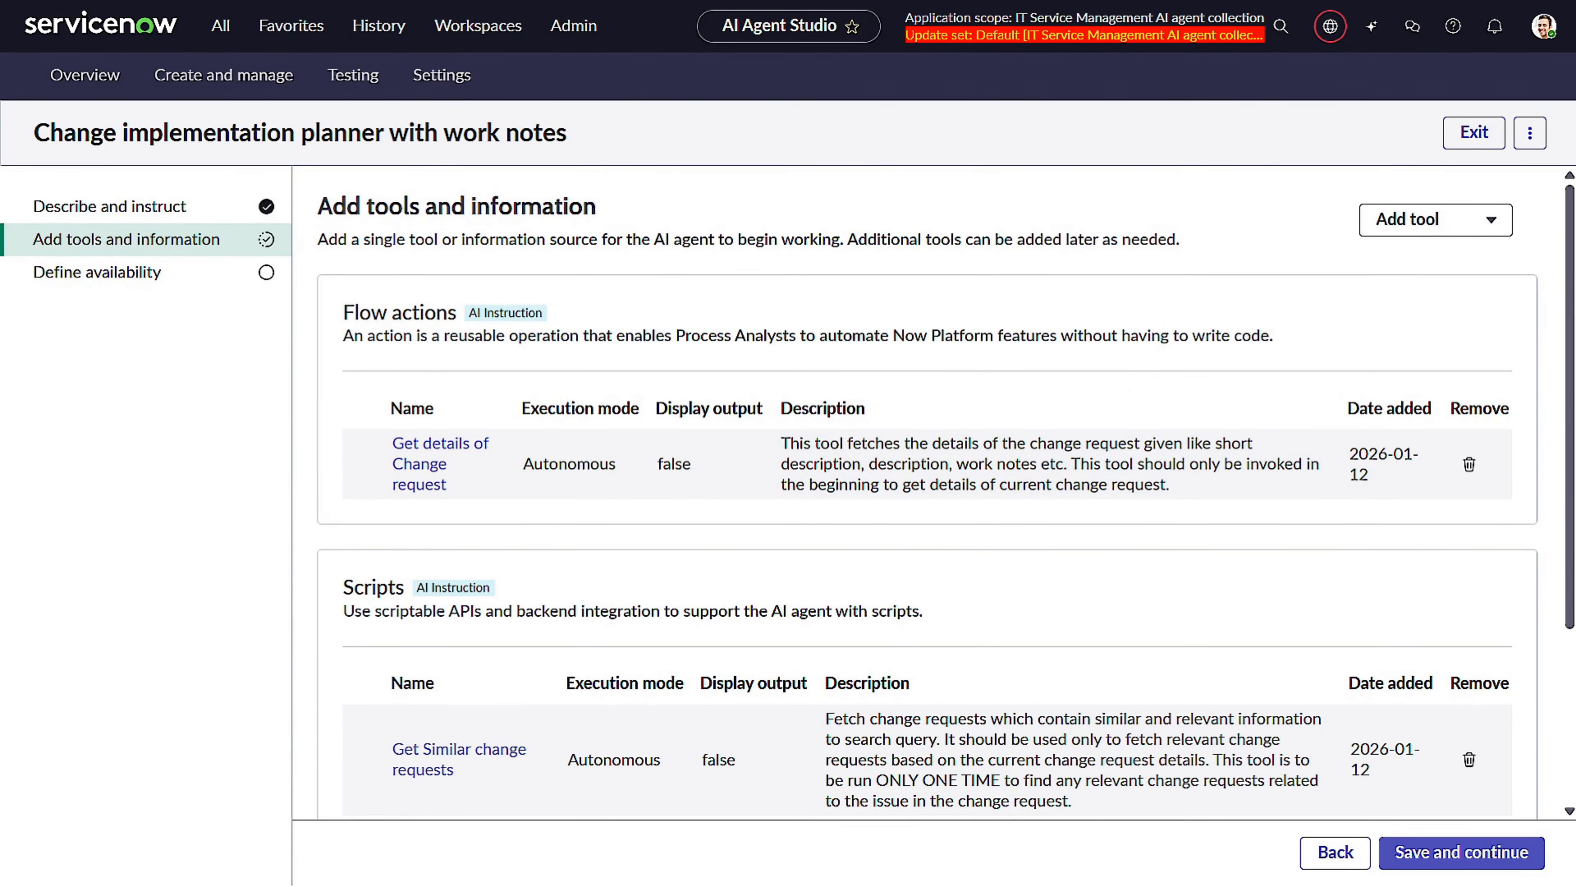
Start a new script tool named "Update implementation plan to change request and add Work notes" with a matching description about adding Work notes.
{"action": "left_click", "coordinate": [1424, 219]}
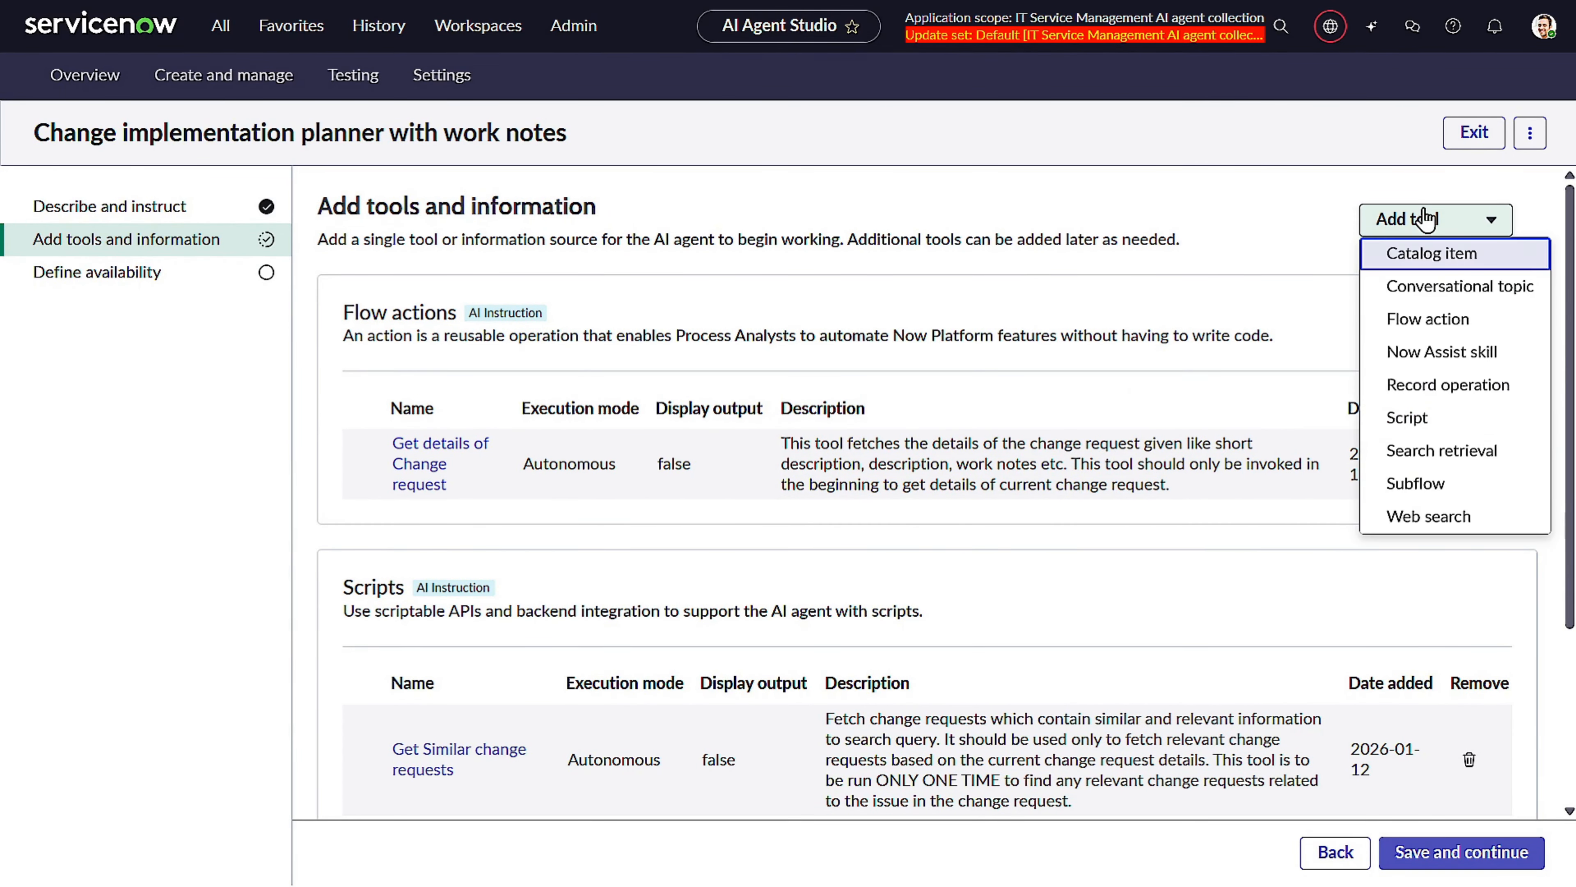
{"action": "left_click", "coordinate": [1439, 422]}
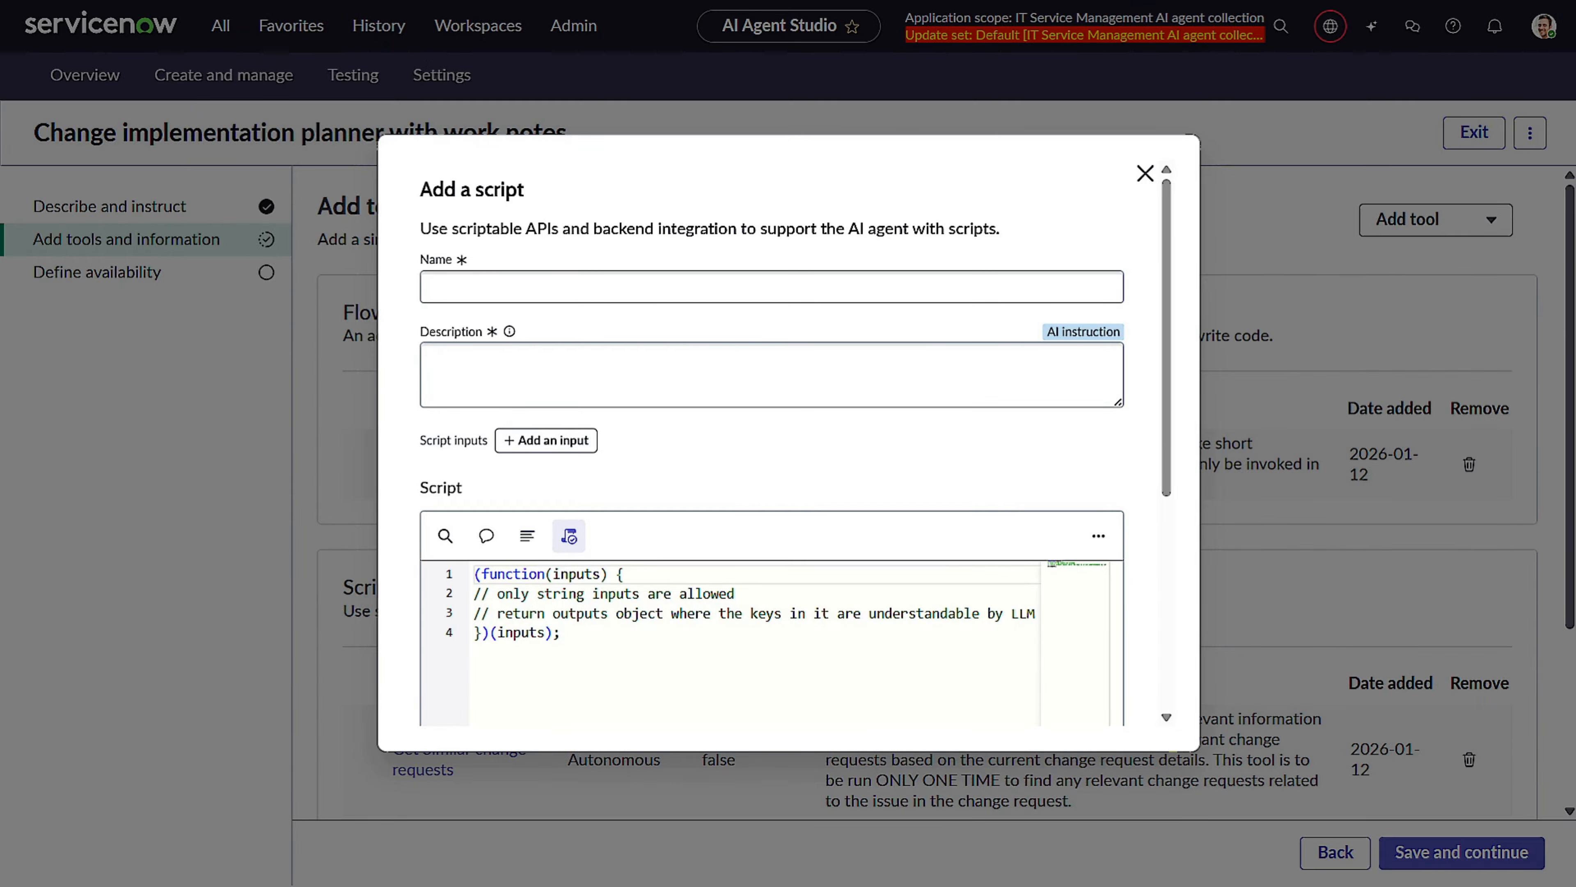
{"action": "left_click", "coordinate": [655, 276]}
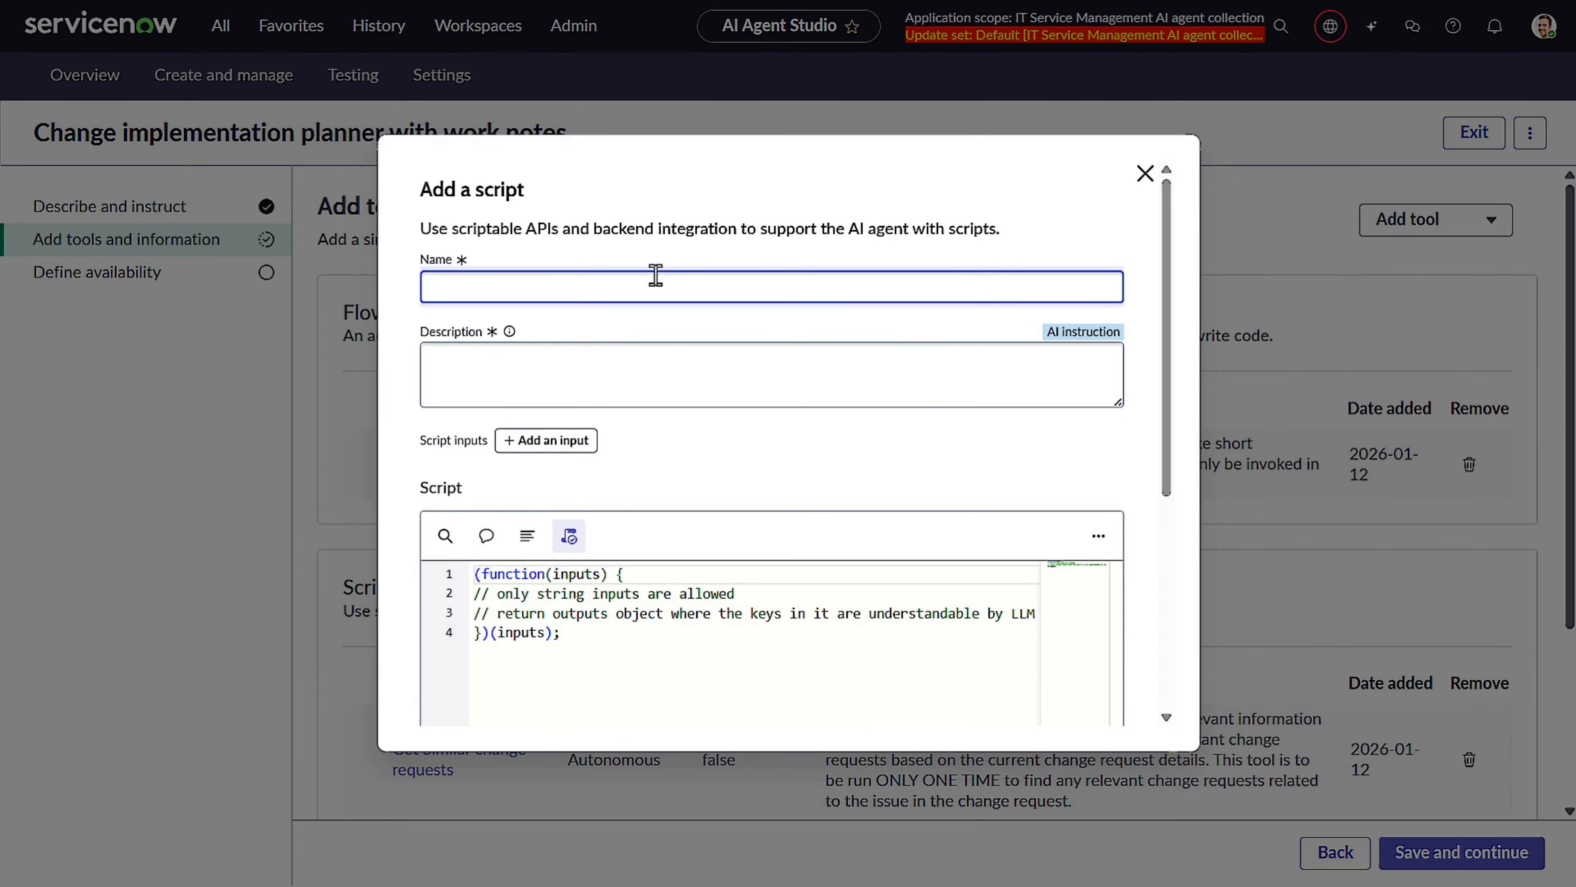
{"action": "type", "text": "Update implementation plan to change request and add Work notes"}
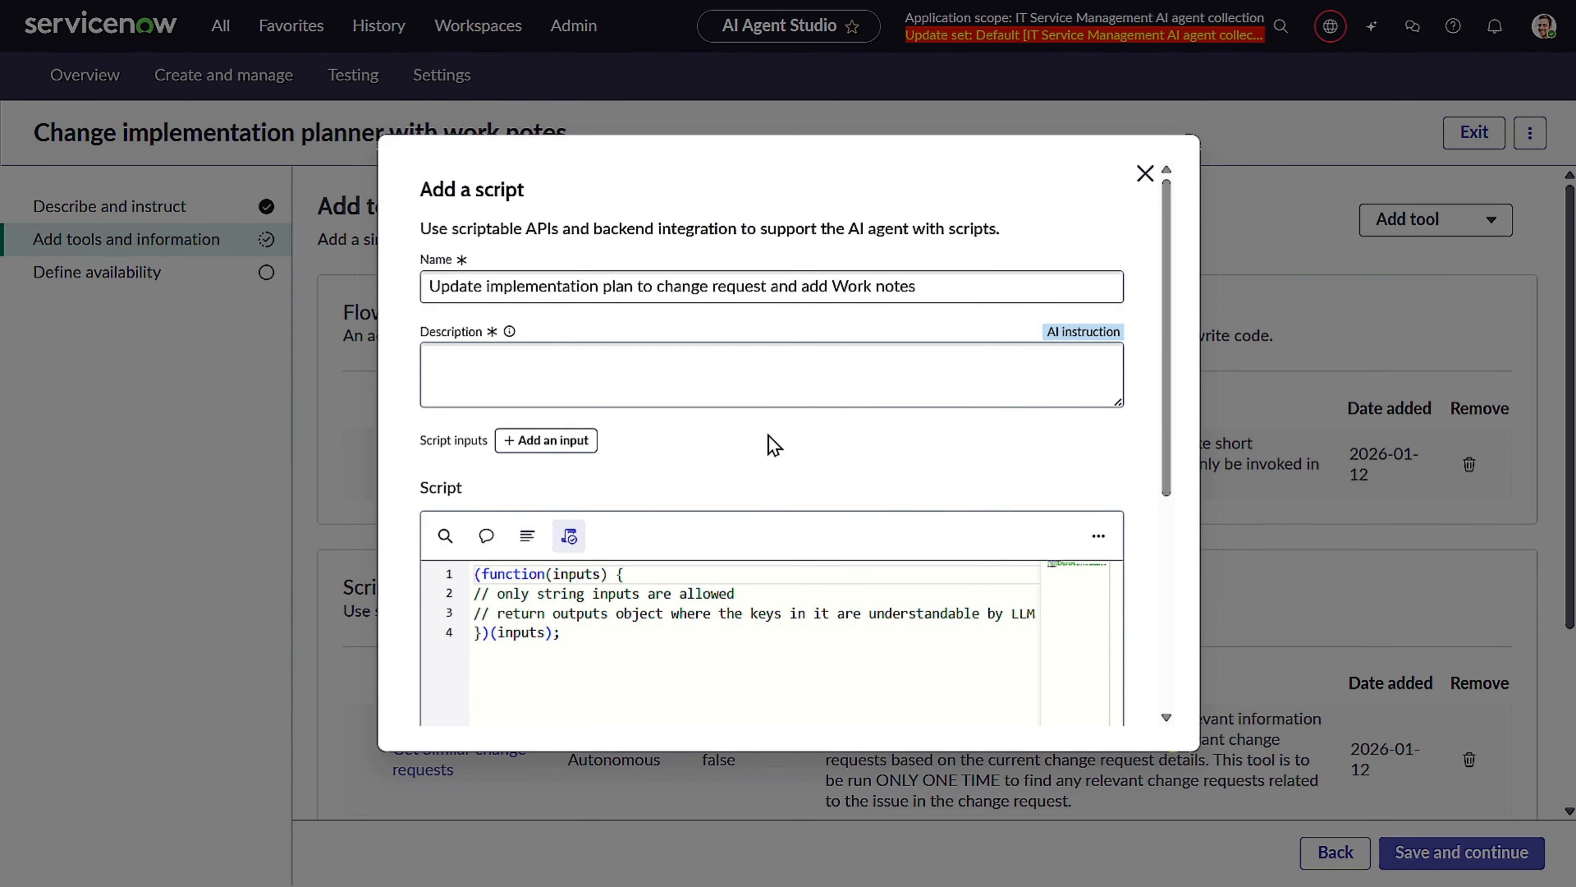
{"action": "left_click", "coordinate": [716, 372]}
{"action": "type", "text": "This tool updates the Implementation Plan to change request, and adds Work notes"}
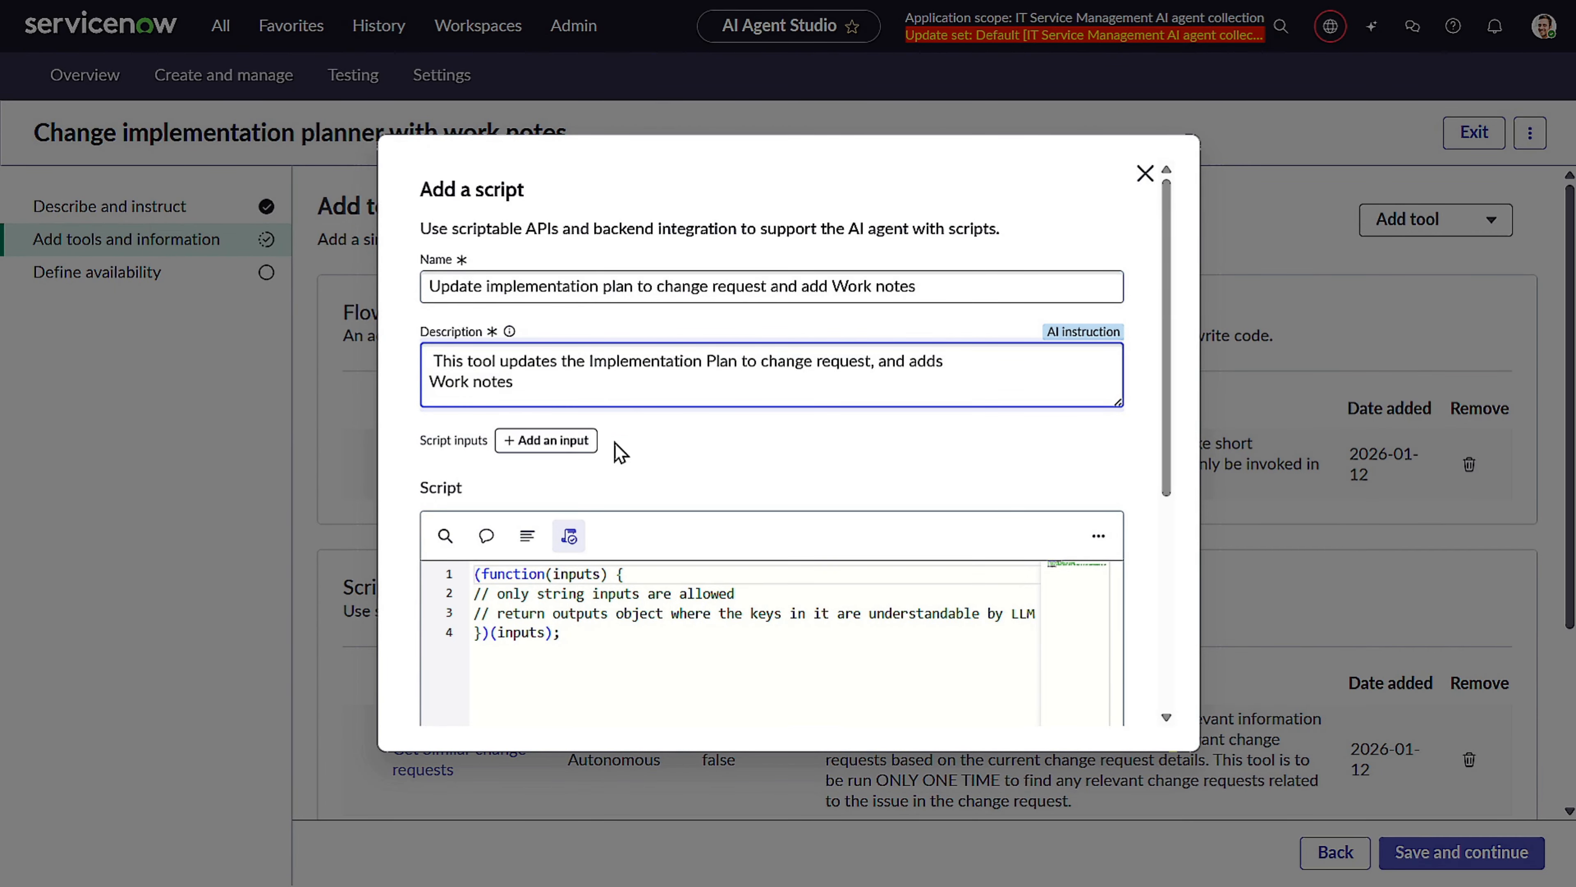
Add script inputs implementation_plan, described as the proposed implementation plan to be posted to the change request, and number.
{"action": "left_click", "coordinate": [562, 445]}
{"action": "left_click", "coordinate": [561, 500]}
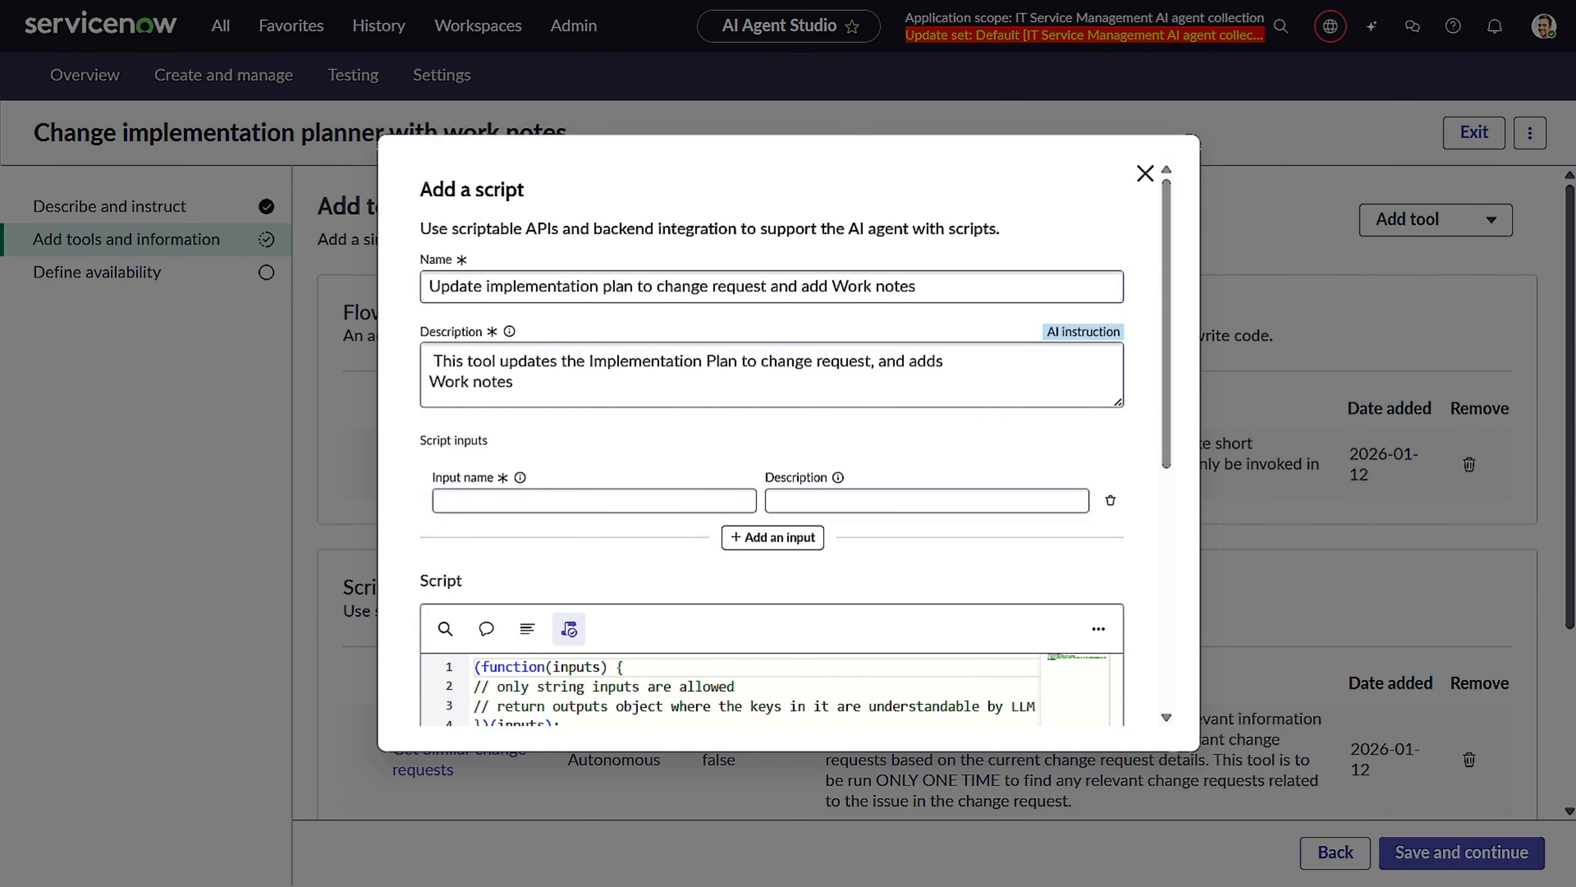
{"action": "left_click", "coordinate": [606, 495]}
{"action": "type", "text": "implementation_plan"}
{"action": "left_click", "coordinate": [1013, 508]}
{"action": "type", "text": "implementation plan to be posted to the change request"}
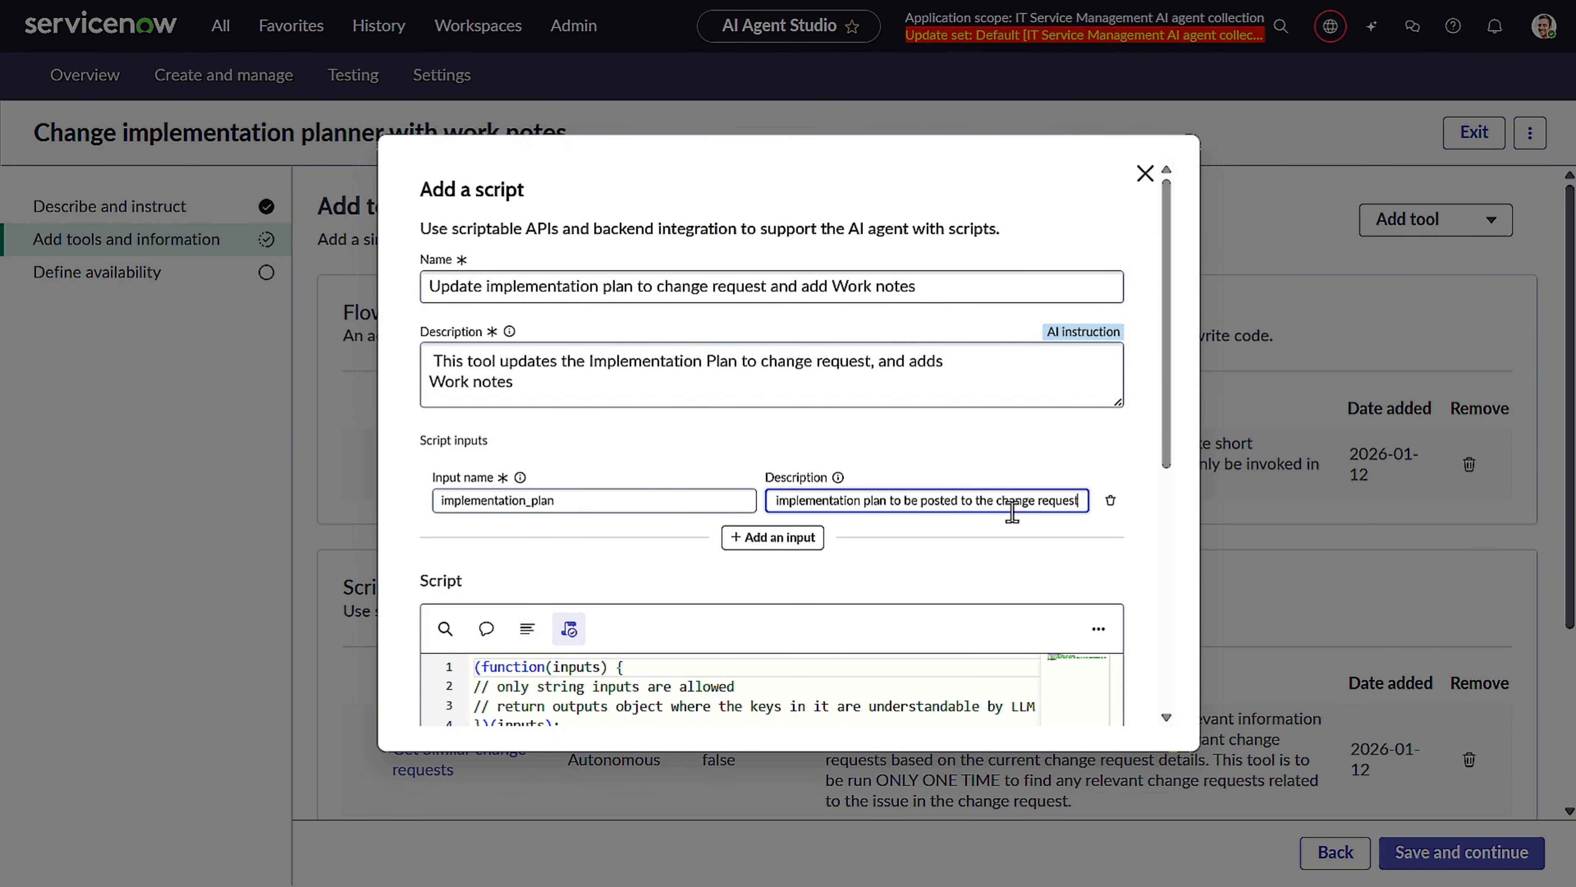
{"action": "left_click", "coordinate": [792, 550]}
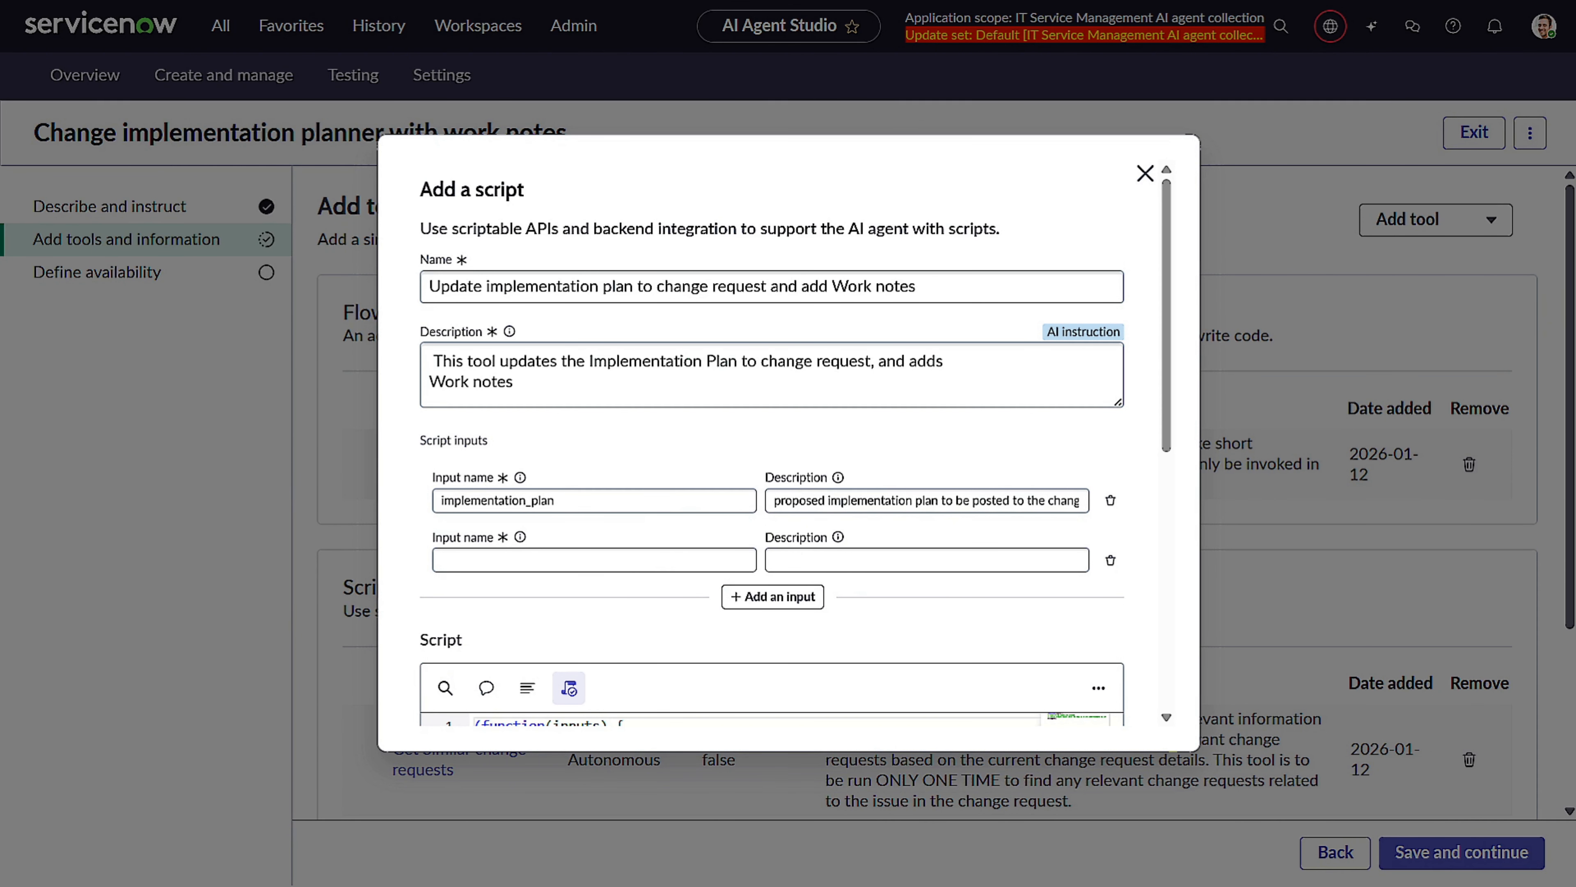
{"action": "left_click", "coordinate": [613, 558]}
{"action": "type", "text": "number"}
{"action": "key", "text": "Tab"}
{"action": "left_click", "coordinate": [910, 570]}
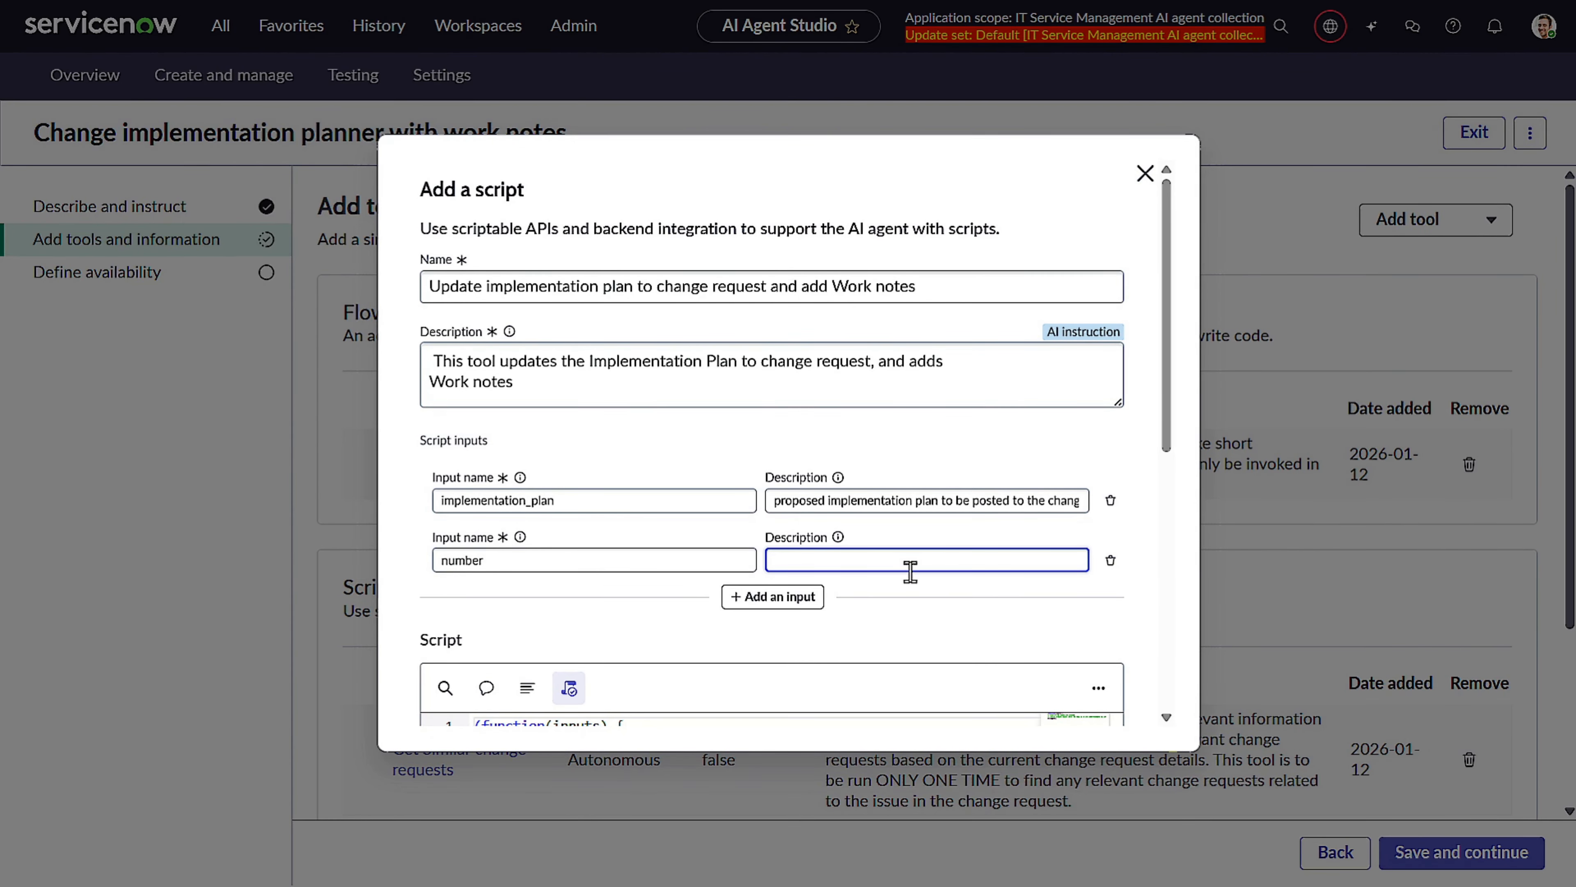
{"action": "type", "text": "number of the change request extracted from user input"}
Add the new script tool to the agent with Supervised execution and display output Yes.
{"action": "scroll", "coordinate": [891, 459], "scroll_direction": "down", "scroll_amount": 7}
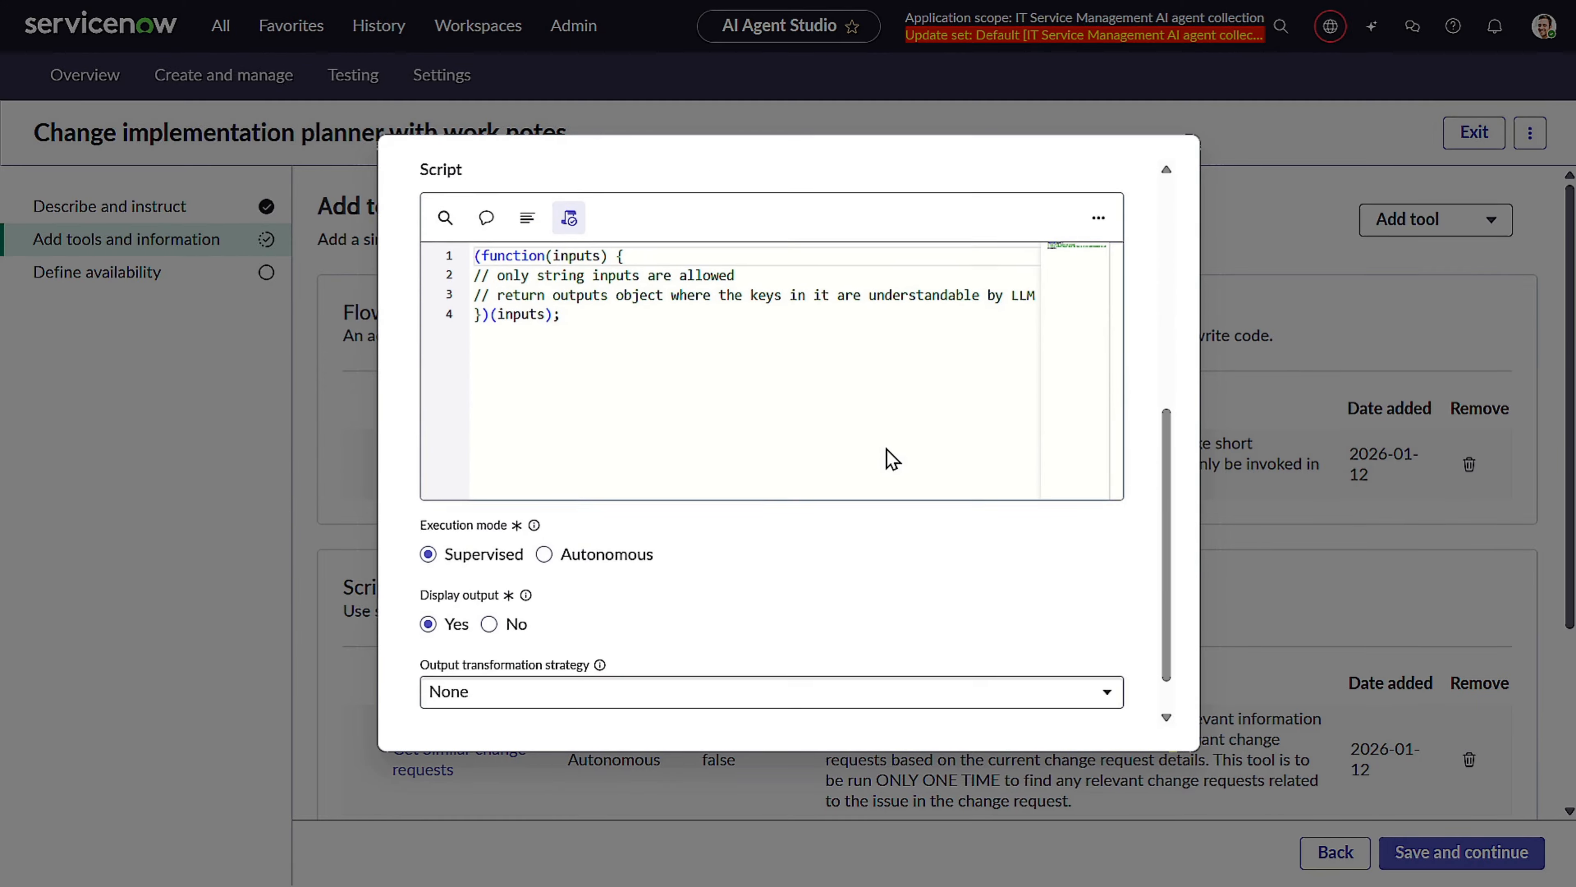
{"action": "scroll", "coordinate": [892, 458], "scroll_direction": "down", "scroll_amount": 2}
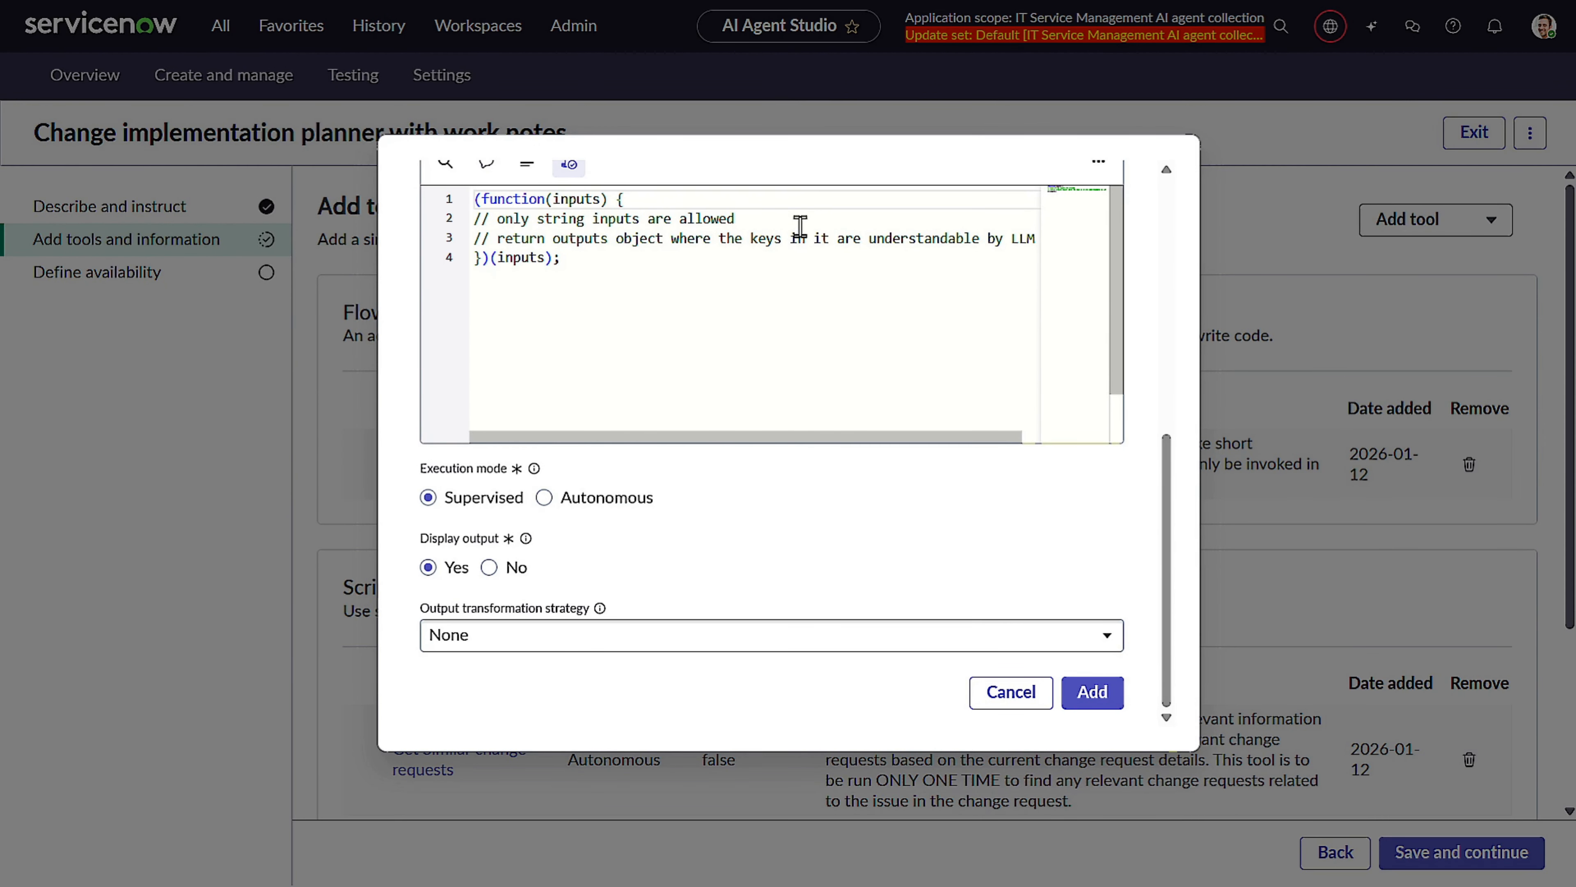
{"action": "scroll", "coordinate": [1147, 622], "scroll_direction": "up", "scroll_amount": 2}
{"action": "scroll", "coordinate": [1147, 621], "scroll_direction": "up", "scroll_amount": 4}
{"action": "scroll", "coordinate": [1092, 497], "scroll_direction": "down", "scroll_amount": 5}
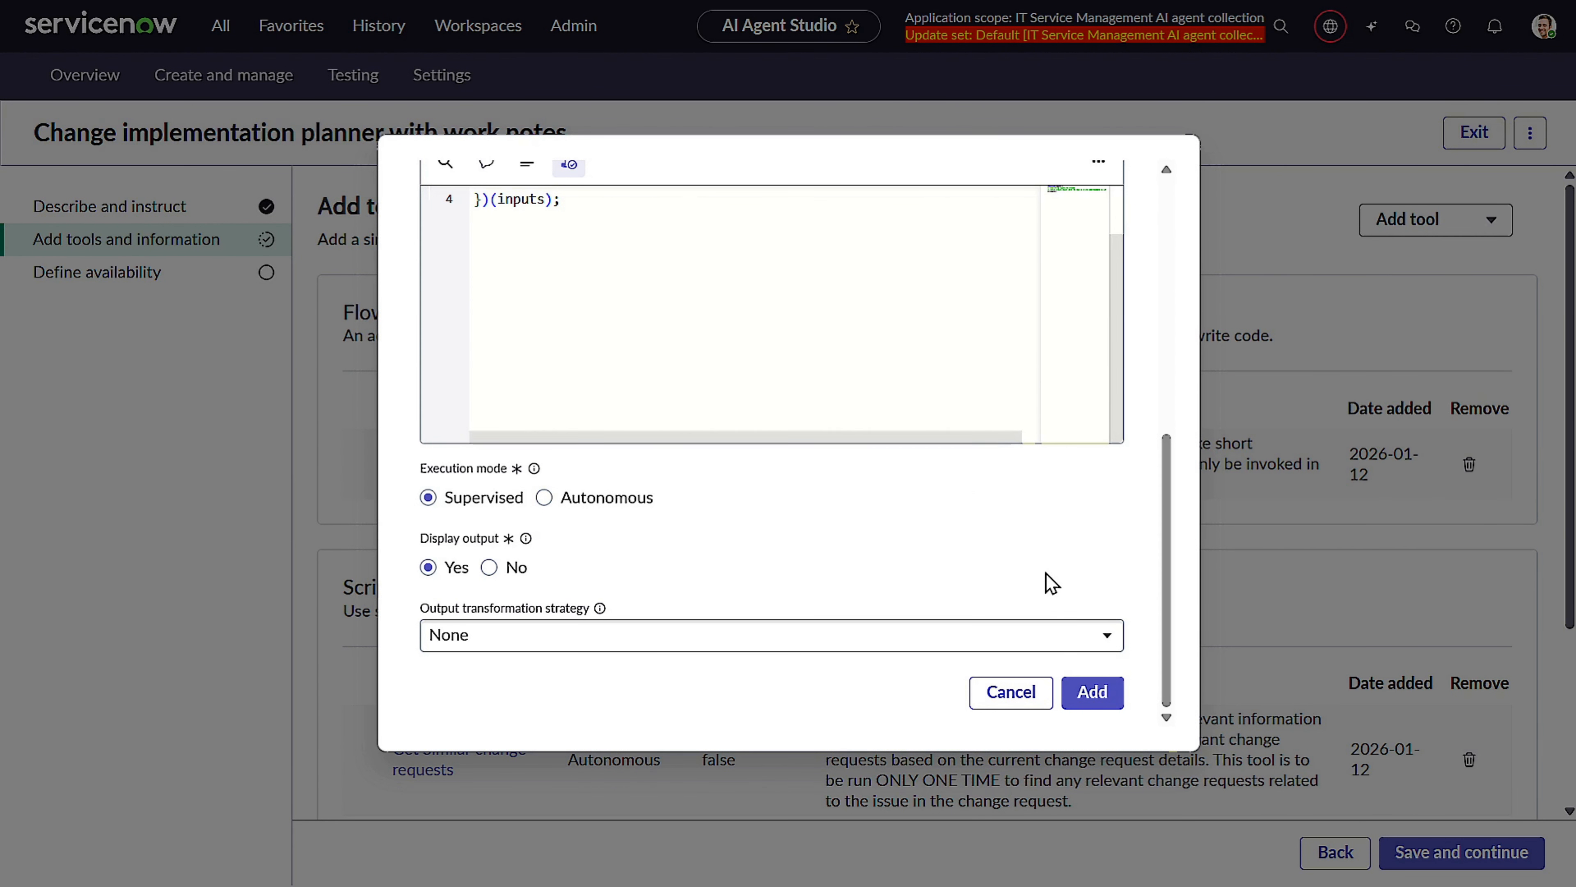
{"action": "left_click", "coordinate": [1085, 690]}
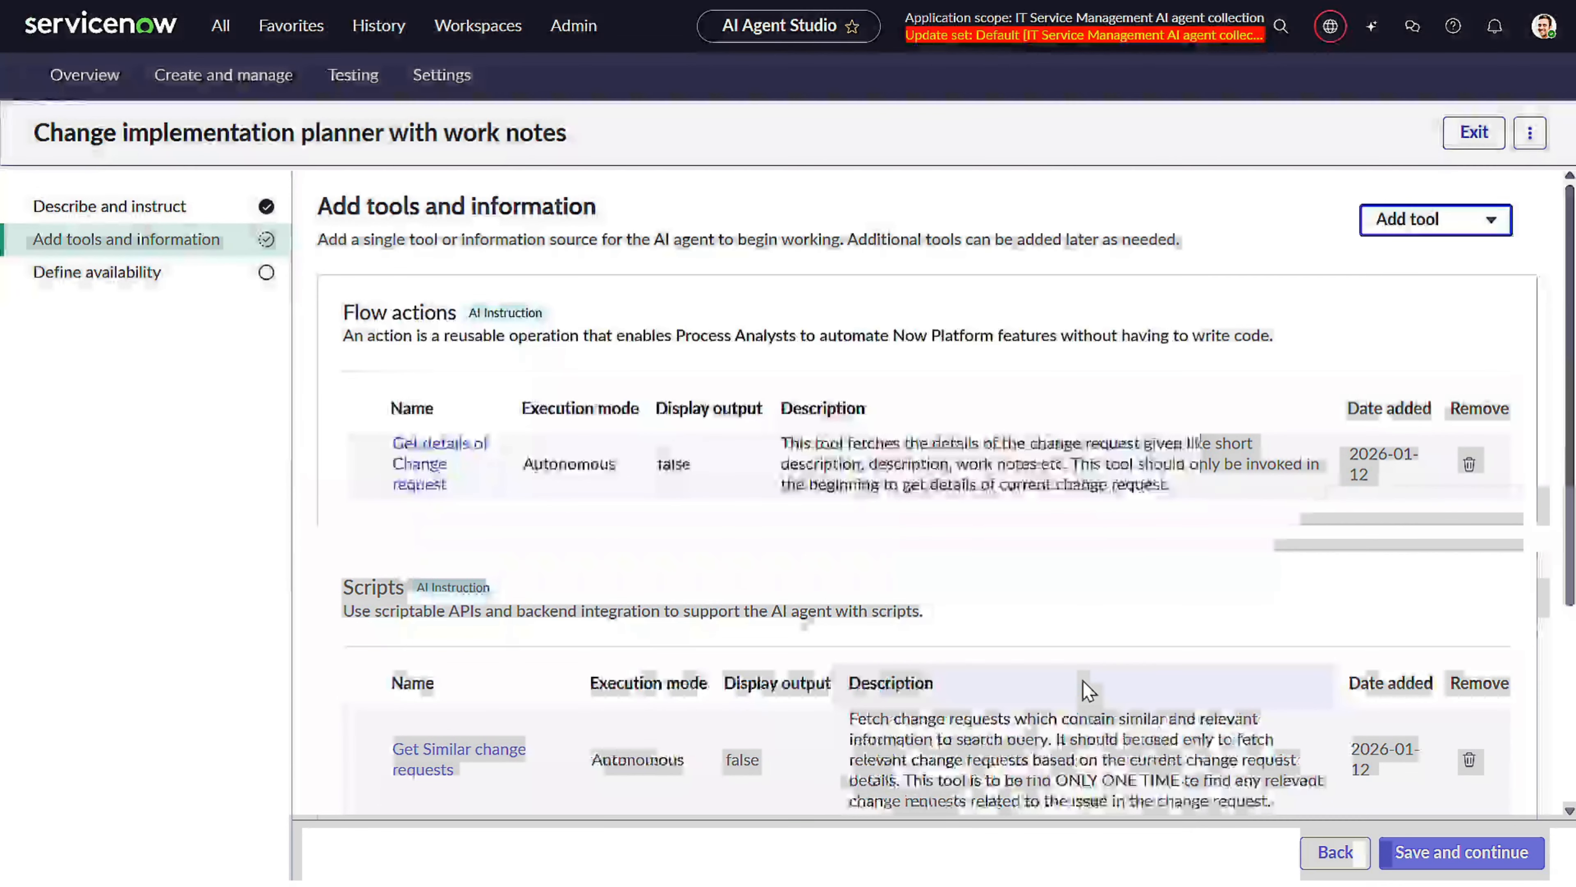
Open the UpdateChangeRequestPlan fix script from the Fix Scripts list sorted by Updated.
{"action": "scroll", "coordinate": [862, 652], "scroll_direction": "down", "scroll_amount": 5}
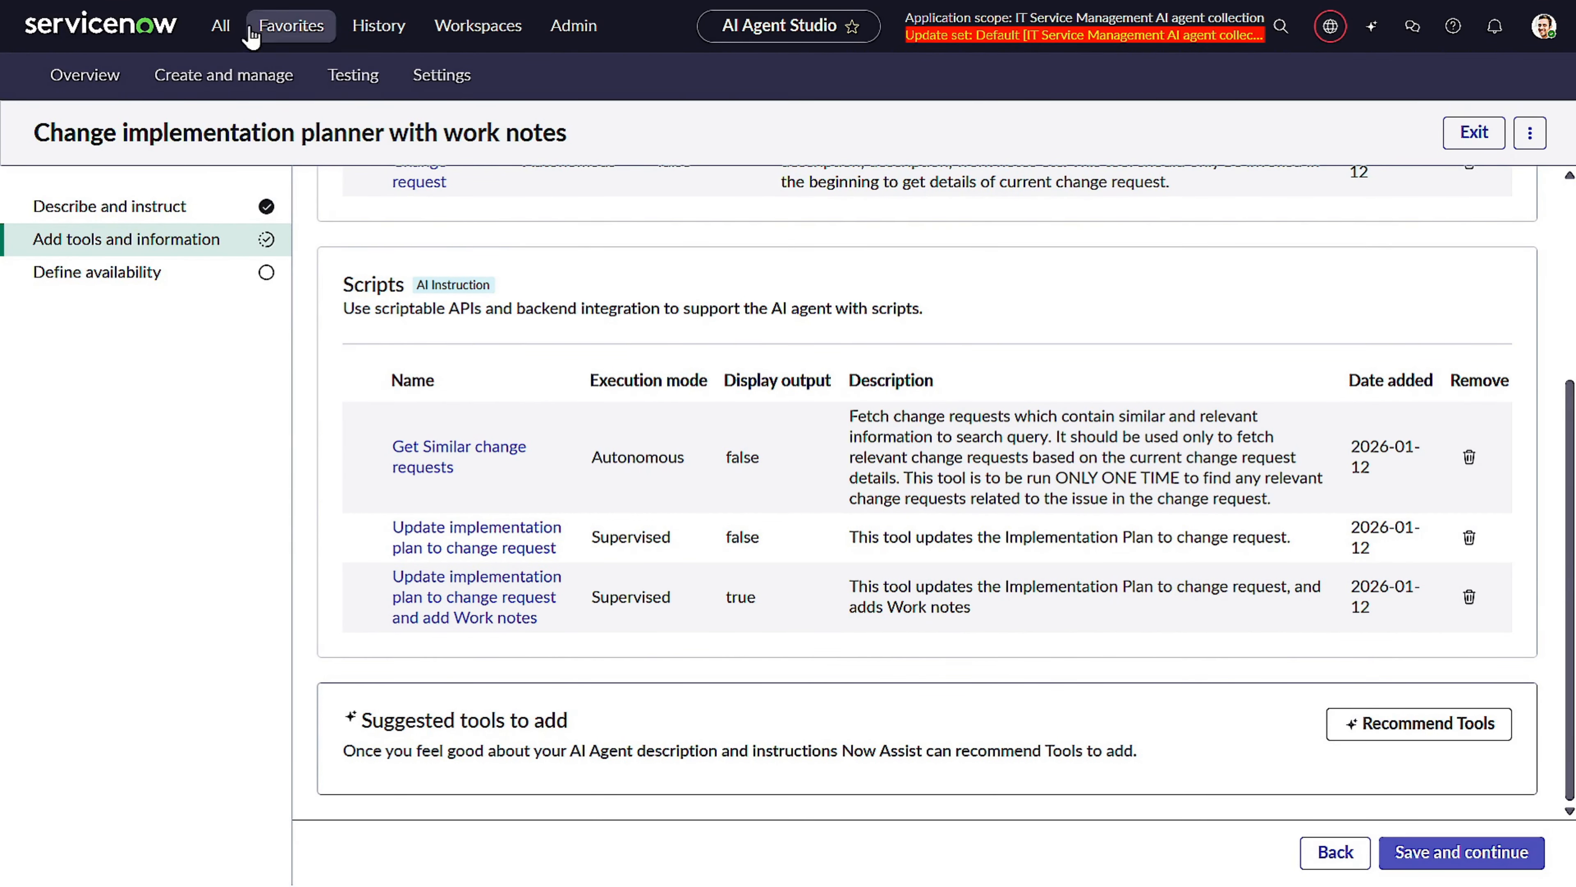
{"action": "left_click", "coordinate": [221, 26]}
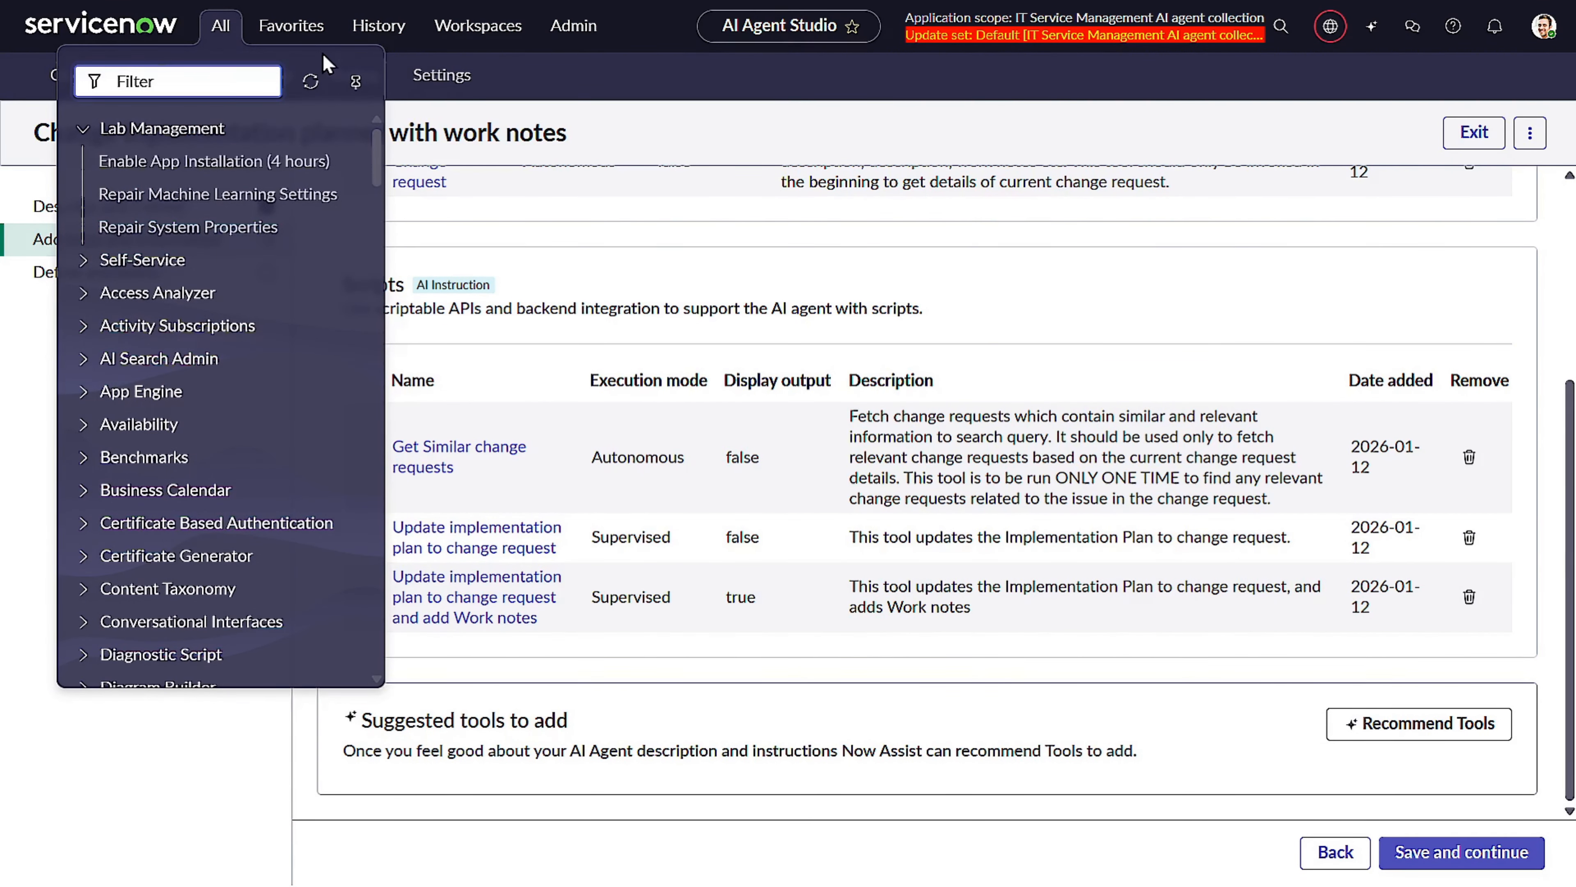
{"action": "type", "text": "fix sc"}
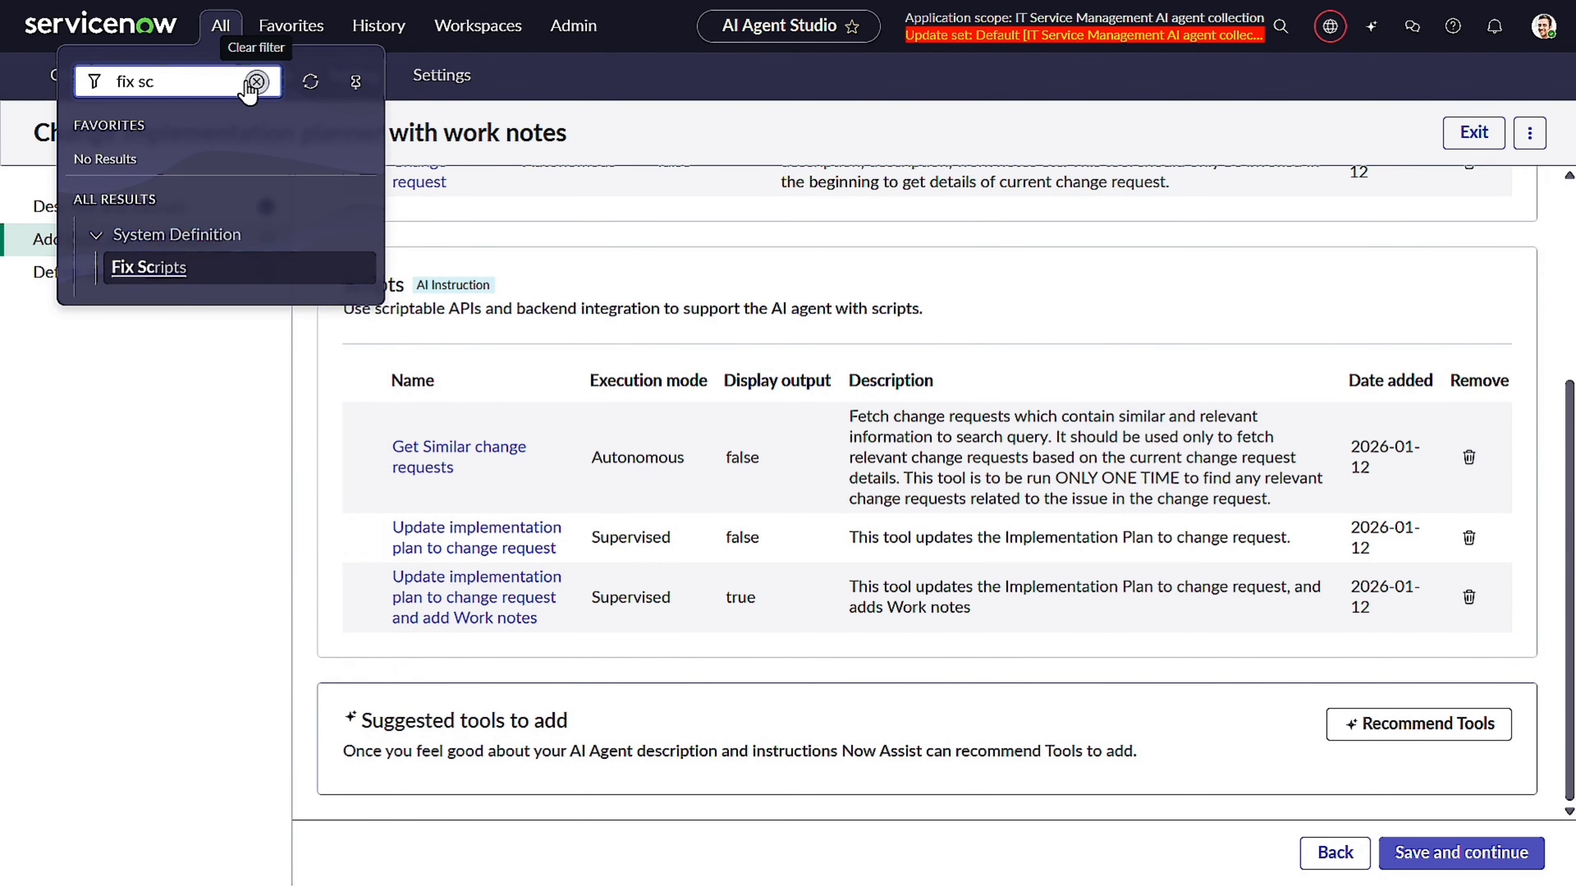
{"action": "left_click", "coordinate": [176, 265]}
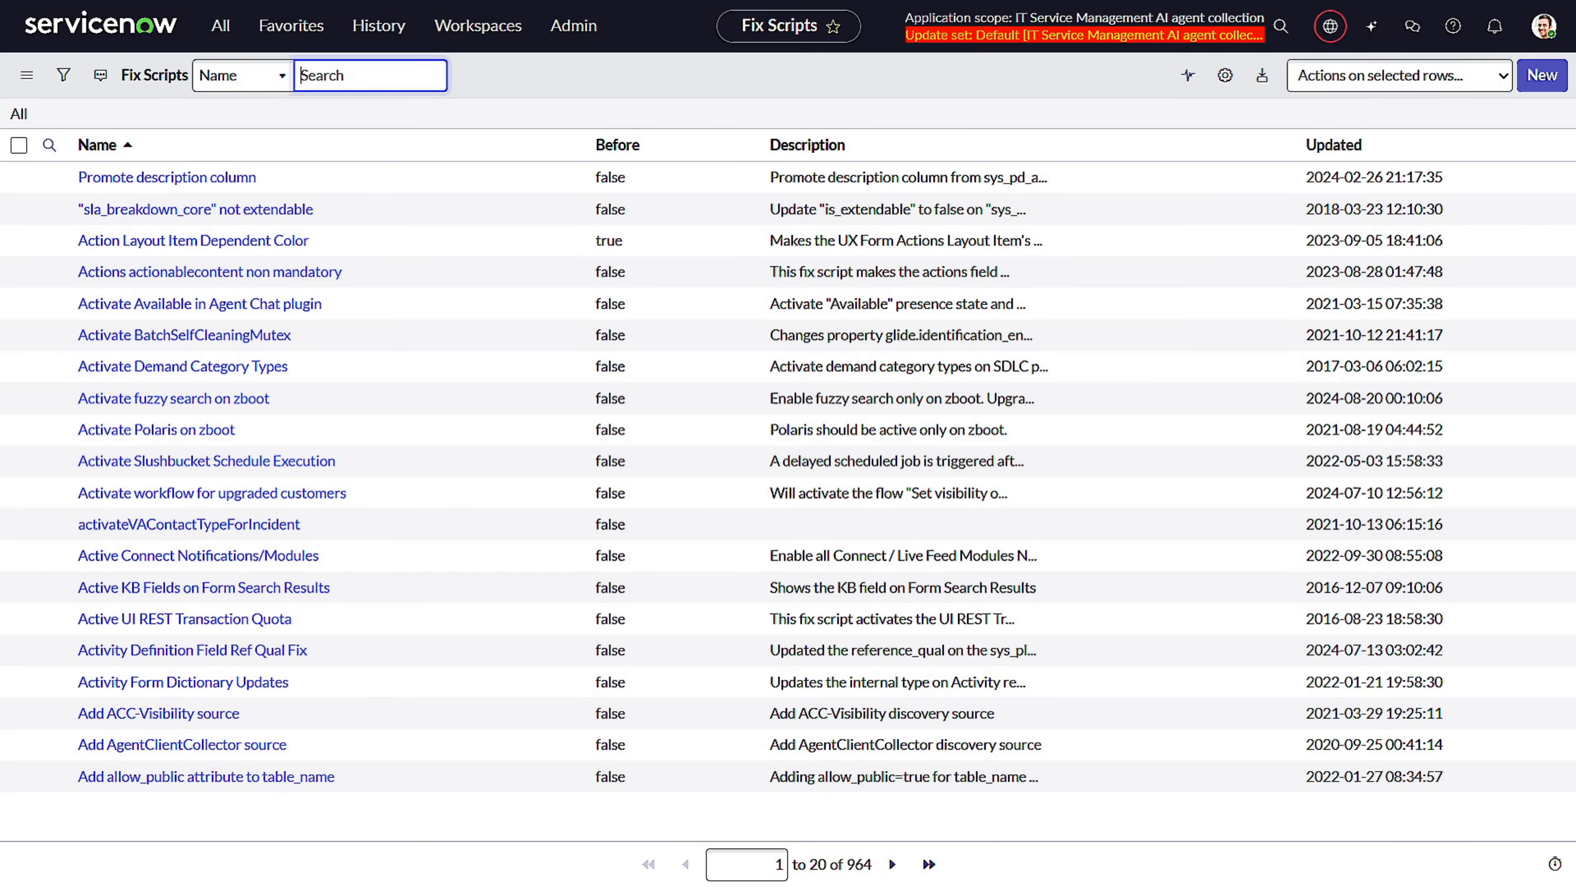
{"action": "left_click", "coordinate": [1342, 149]}
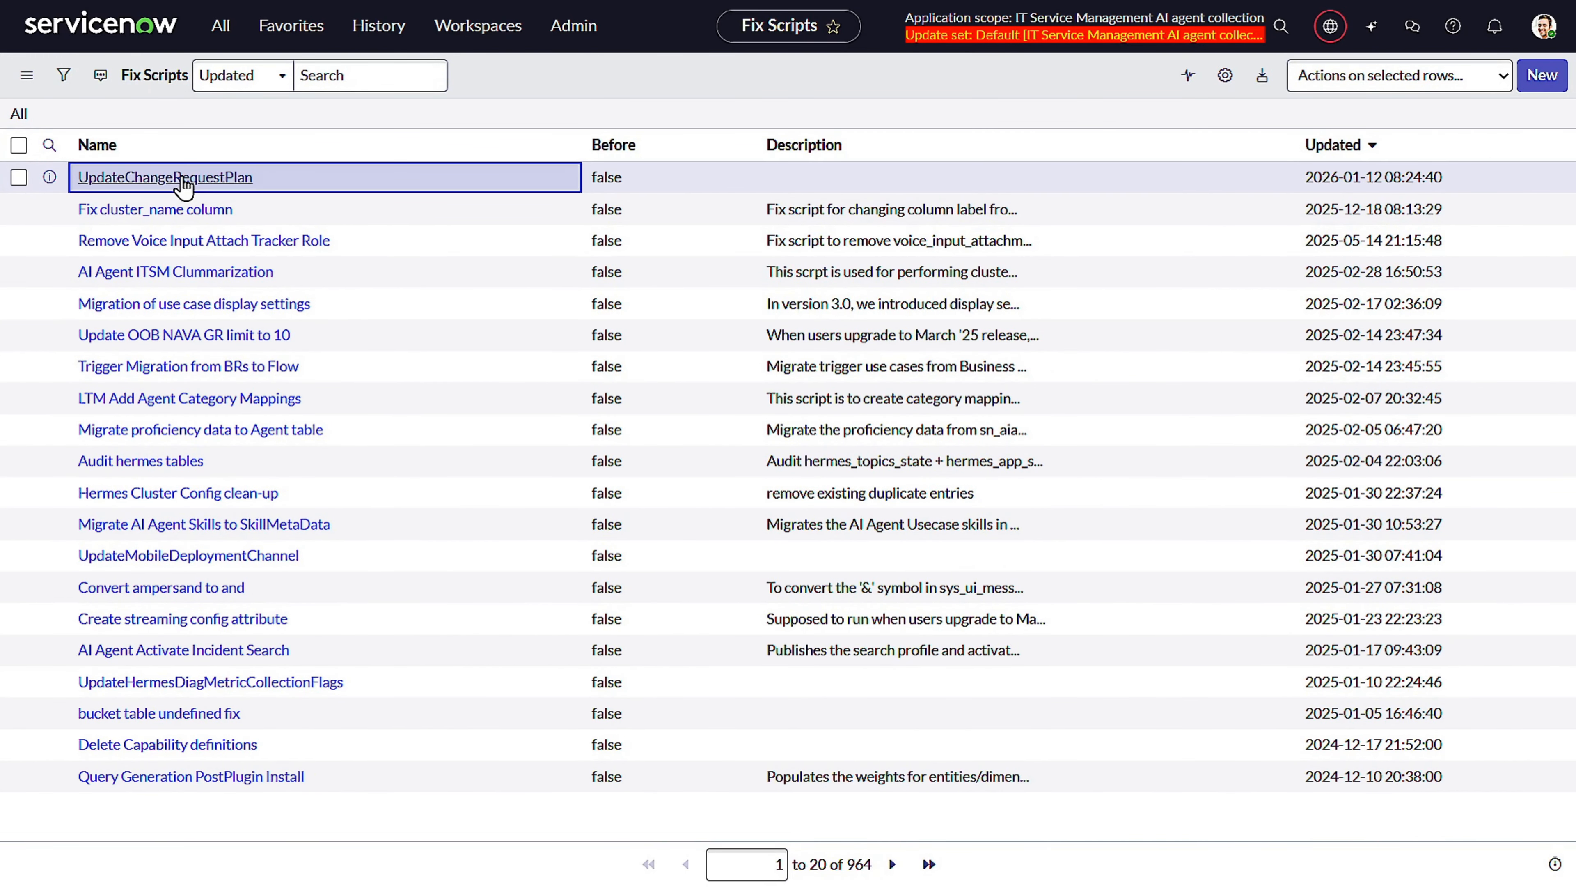
{"action": "left_click", "coordinate": [185, 180]}
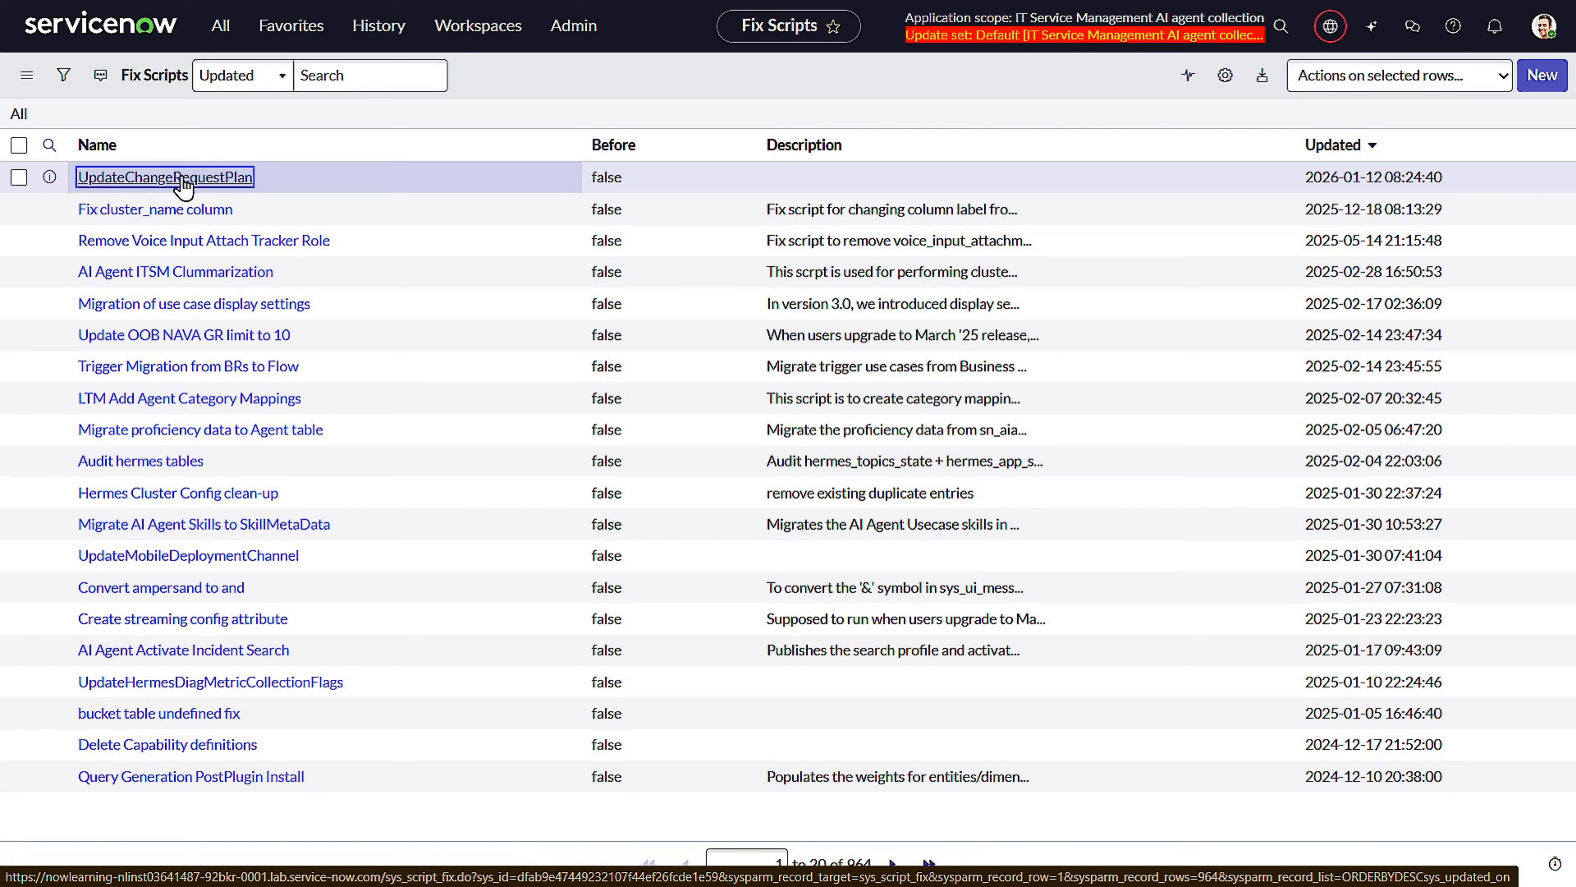
{"action": "left_click", "coordinate": [185, 180]}
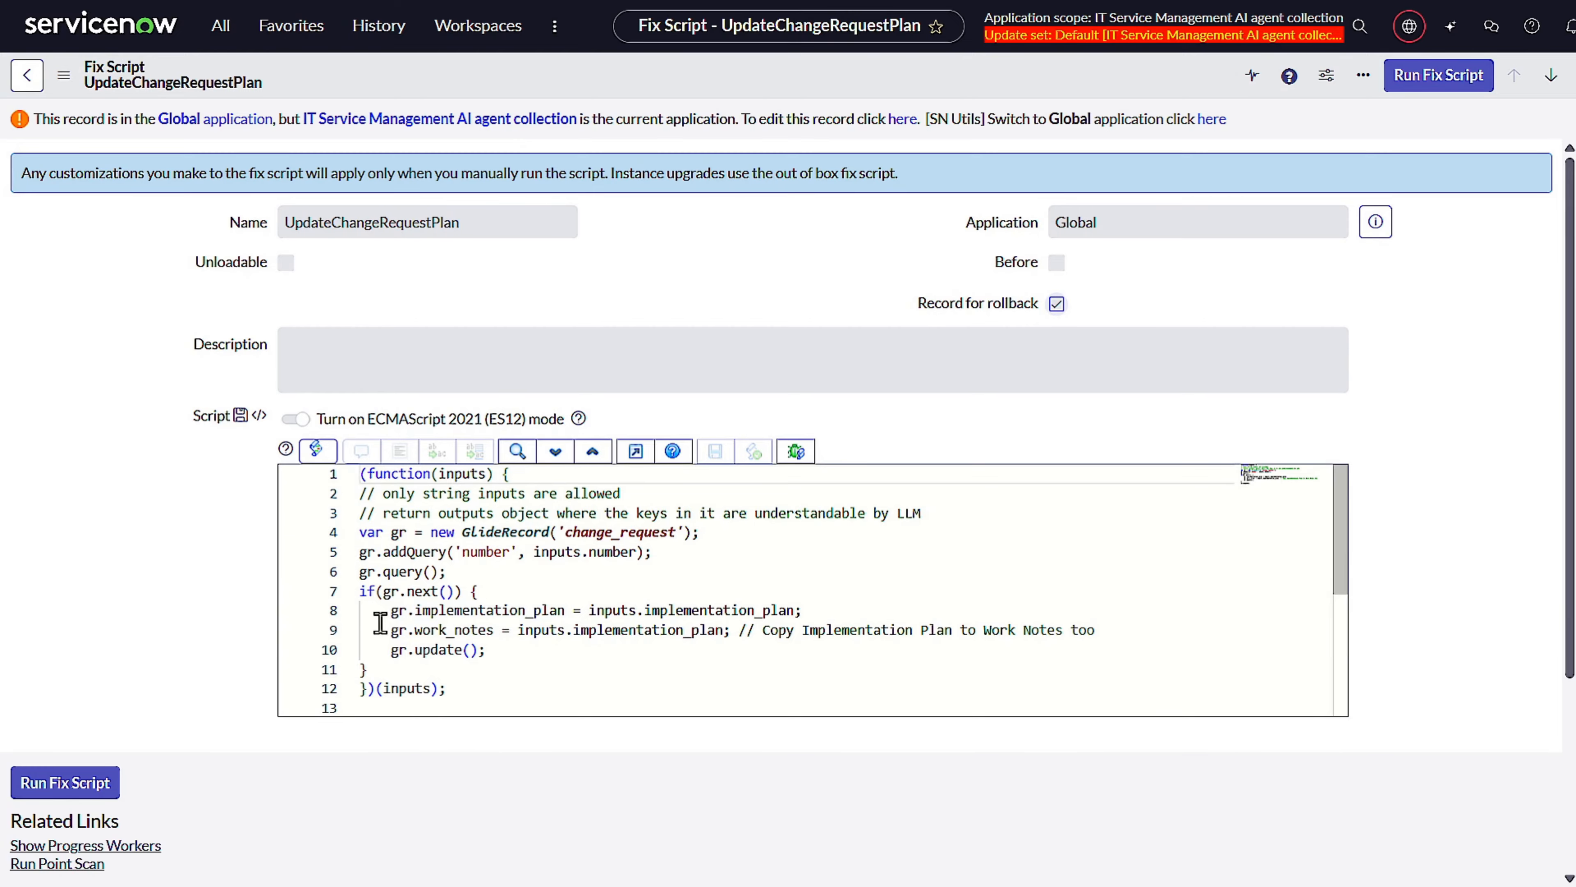
Select the fix script's code, including the line copying the implementation plan to work notes.
{"action": "left_click_drag", "start_coordinate": [384, 630], "coordinate": [819, 630]}
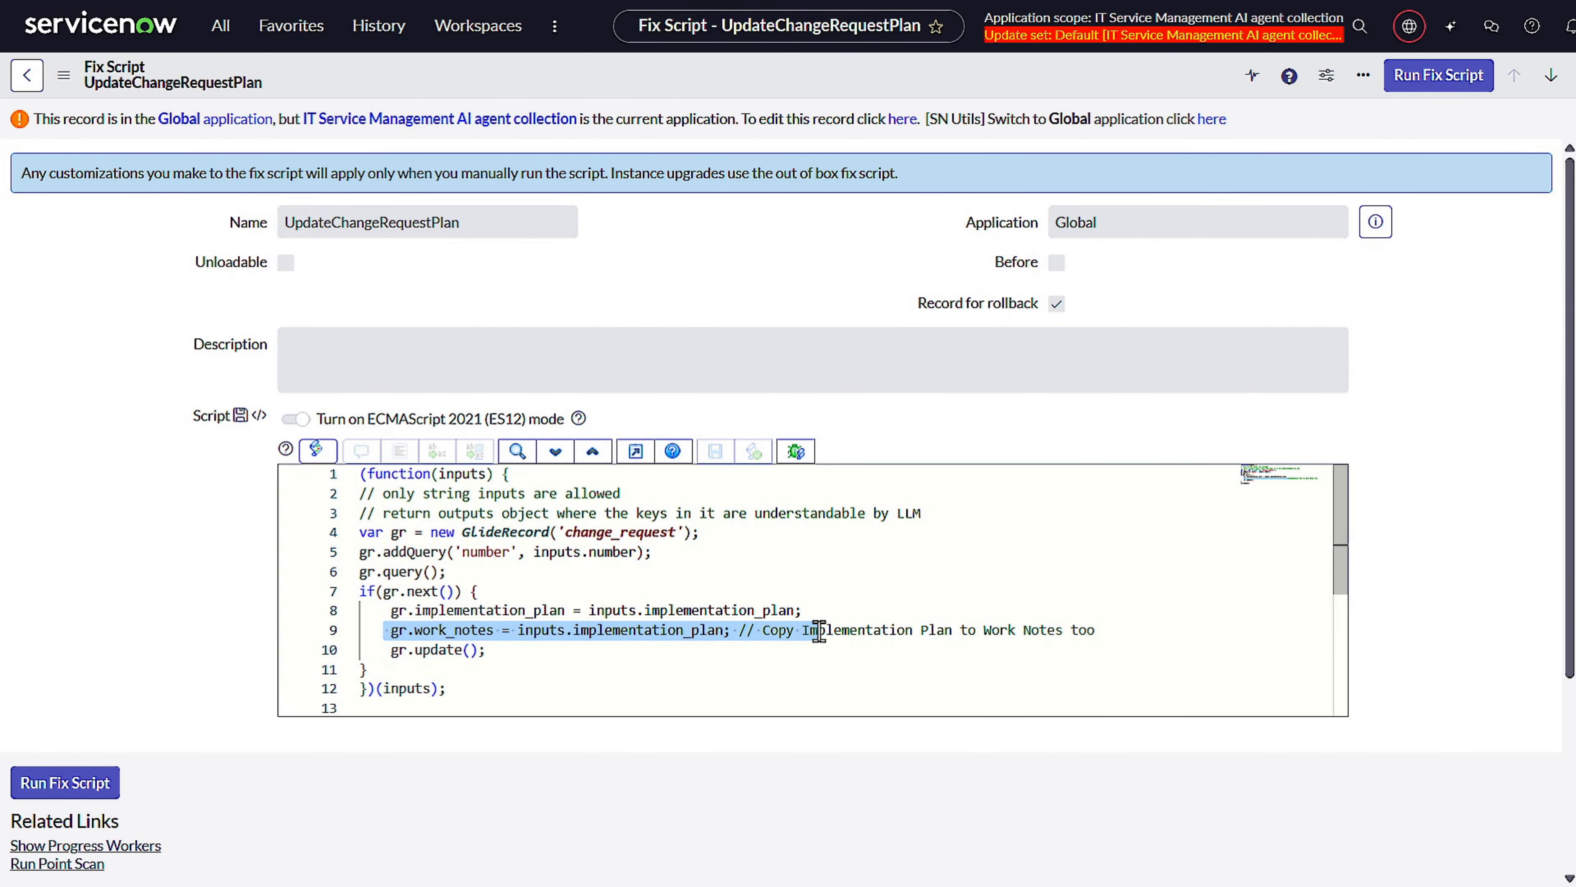
{"action": "left_click", "coordinate": [506, 708]}
{"action": "key", "text": "ctrl+a"}
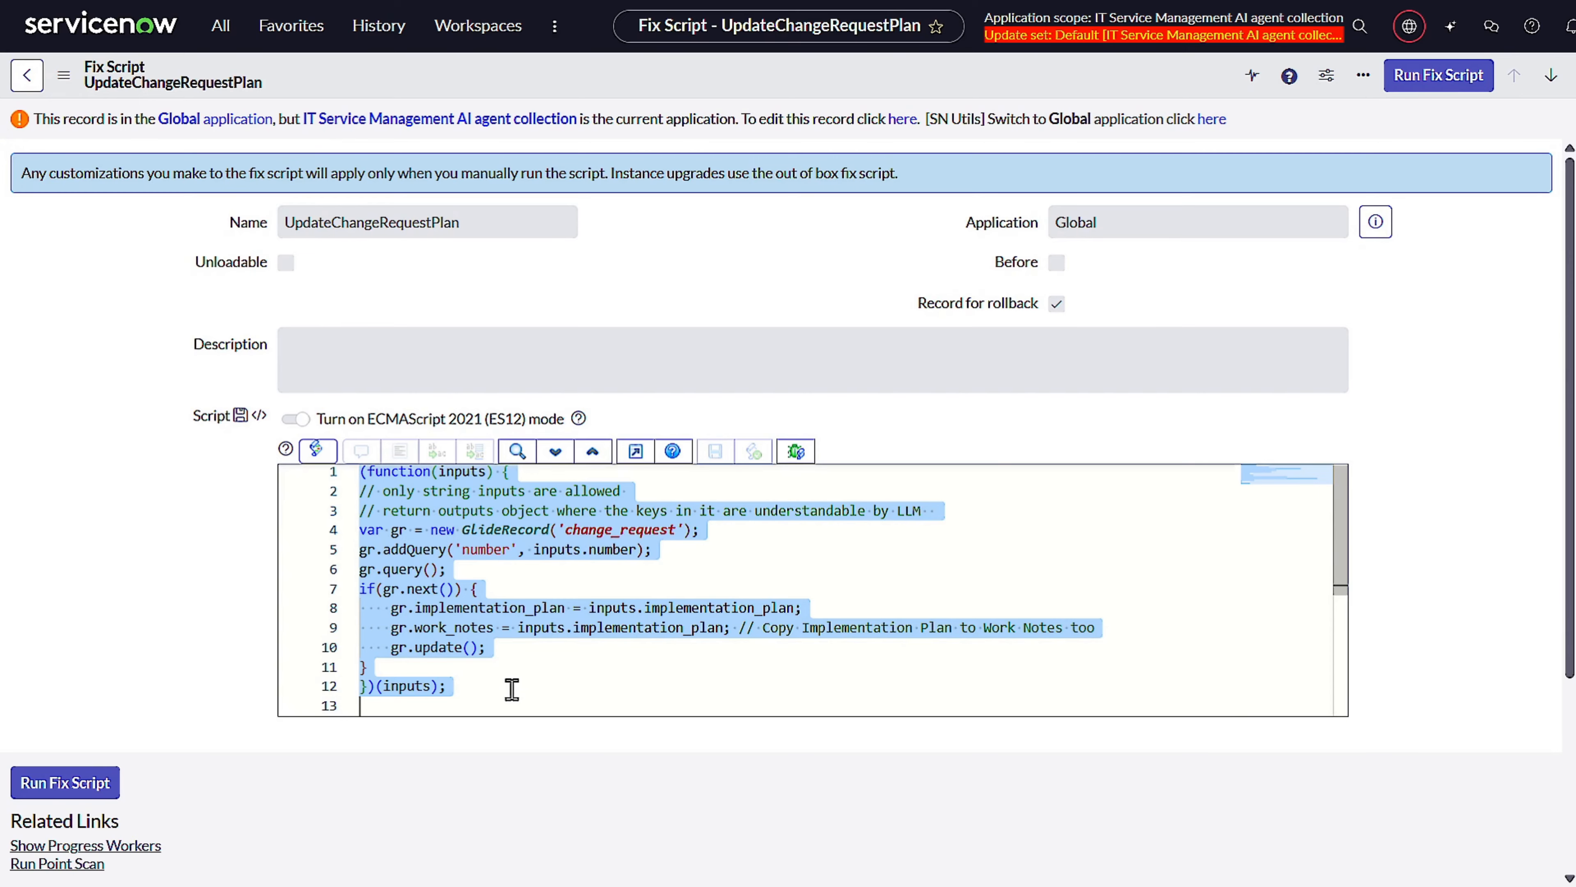
Return to AI Agent Studio's agent list through the history.
{"action": "left_click", "coordinate": [25, 91]}
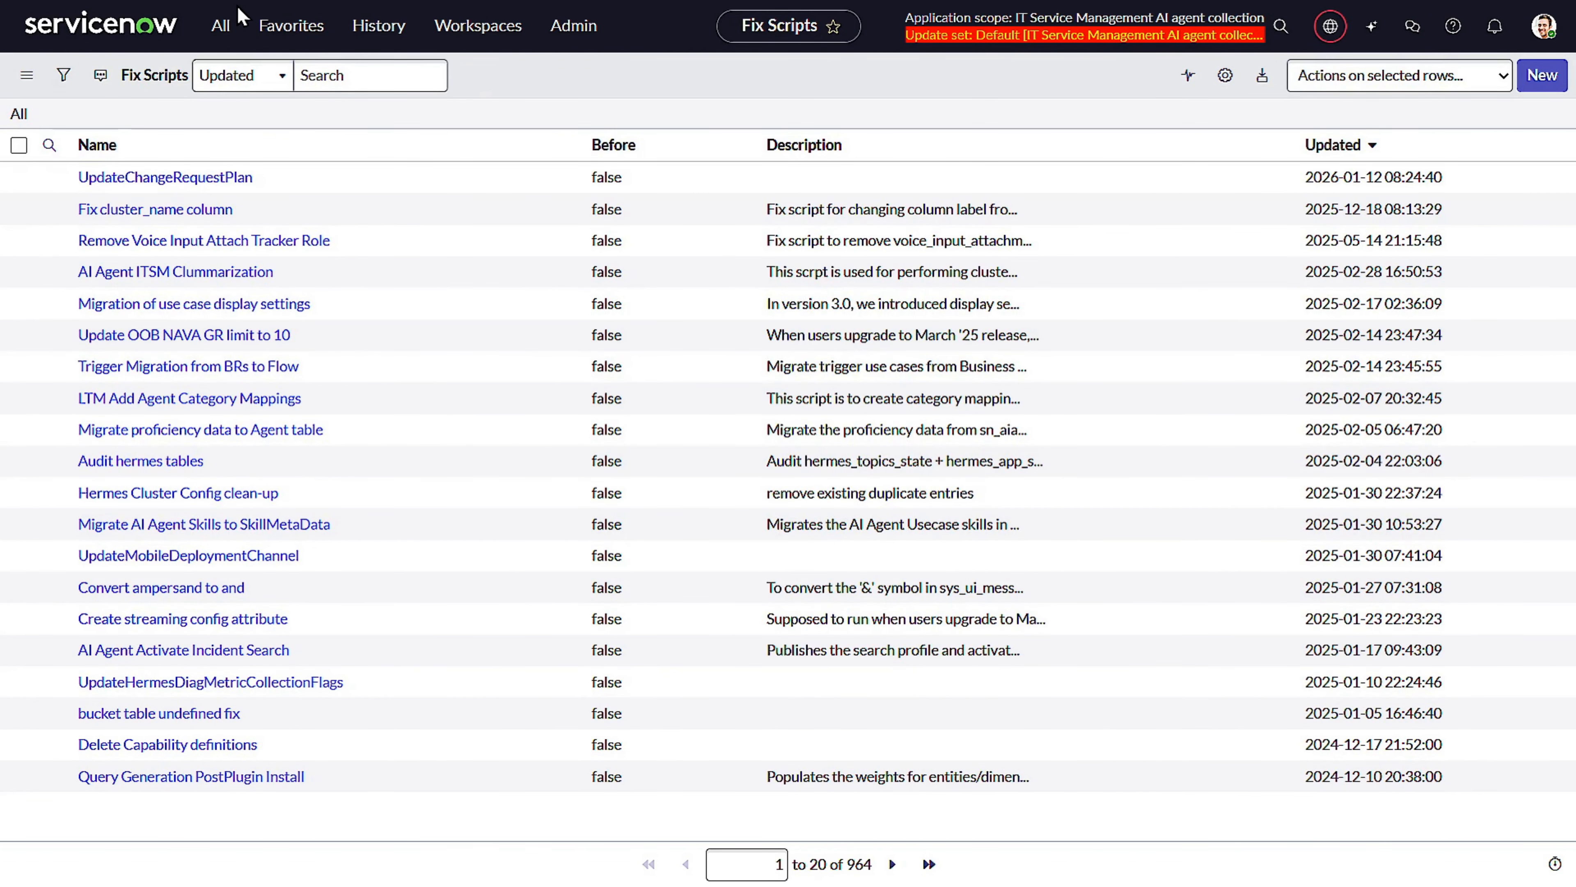
{"action": "left_click", "coordinate": [377, 28]}
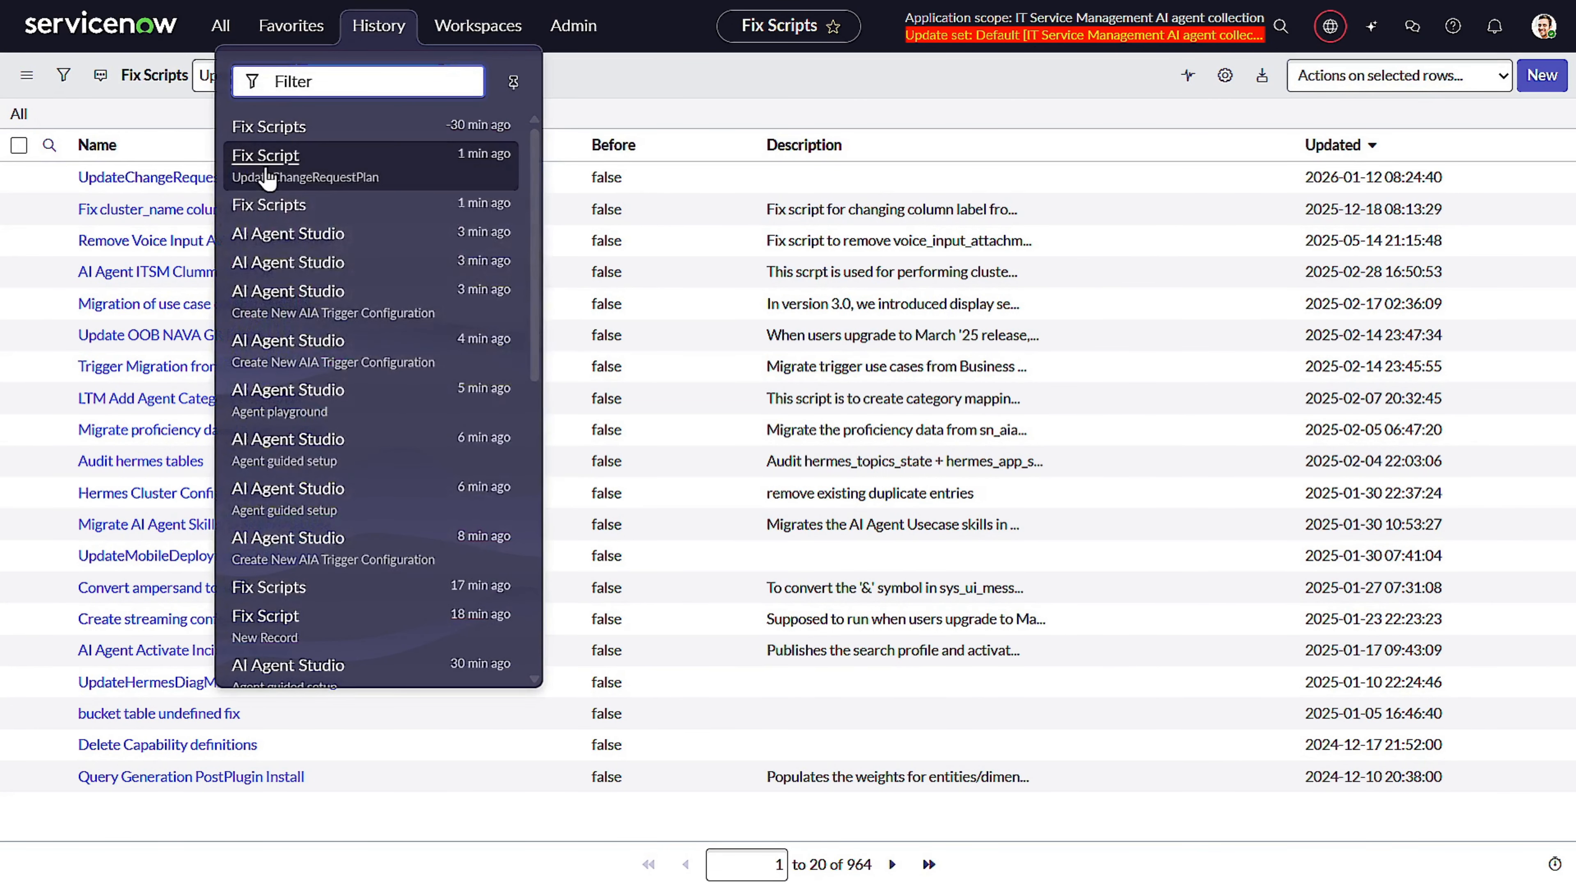
{"action": "left_click", "coordinate": [285, 234]}
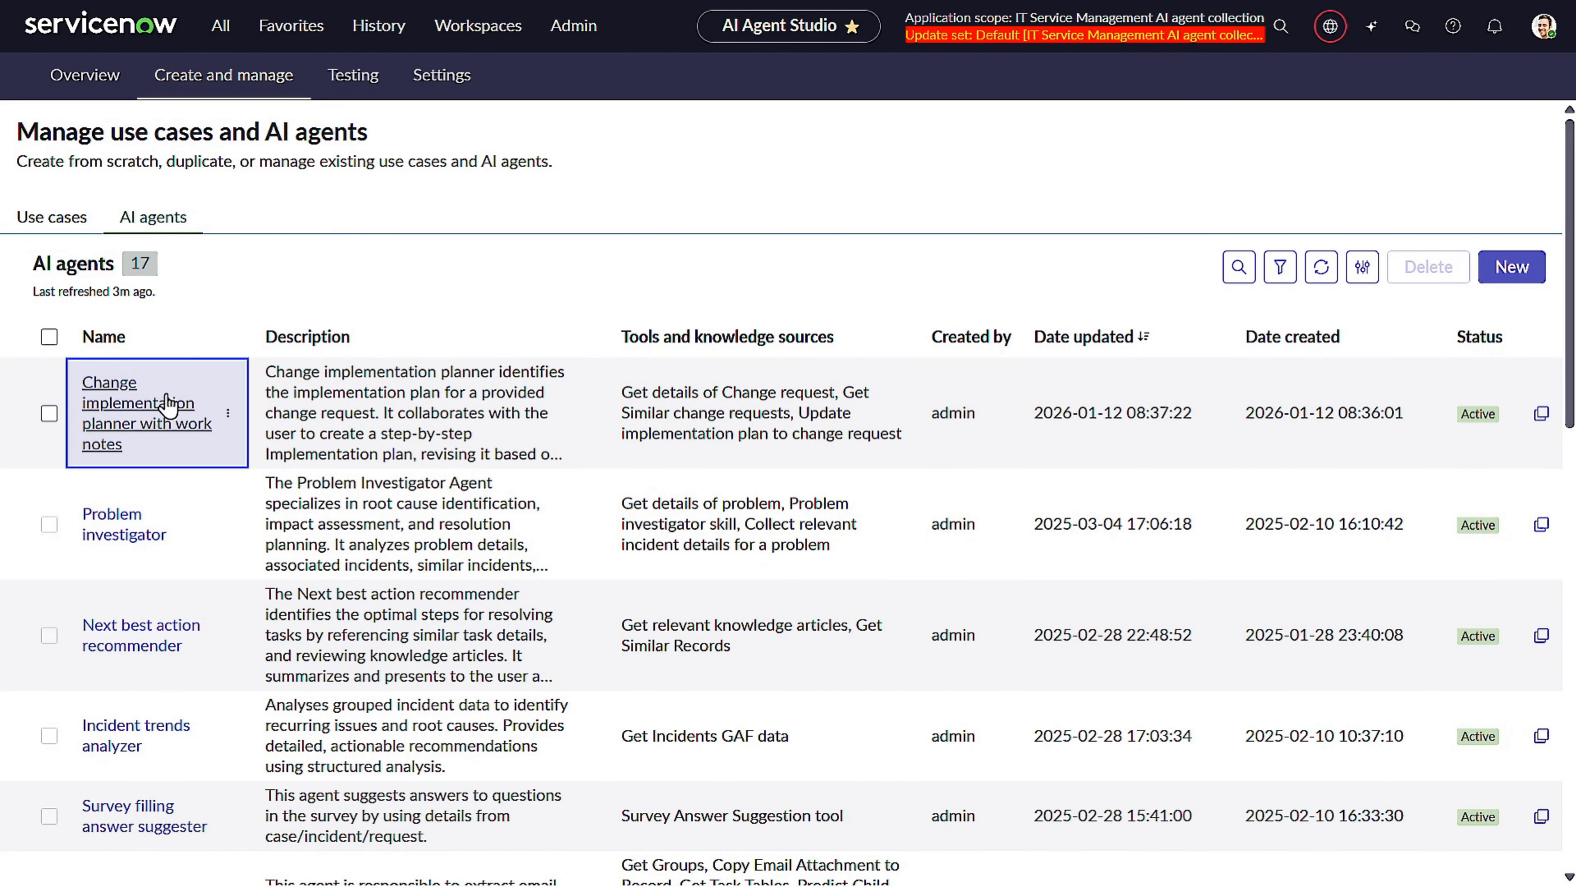
Open the Change implementation planner with work notes agent's tools and information and review its flow actions and scripts.
{"action": "left_click", "coordinate": [164, 424]}
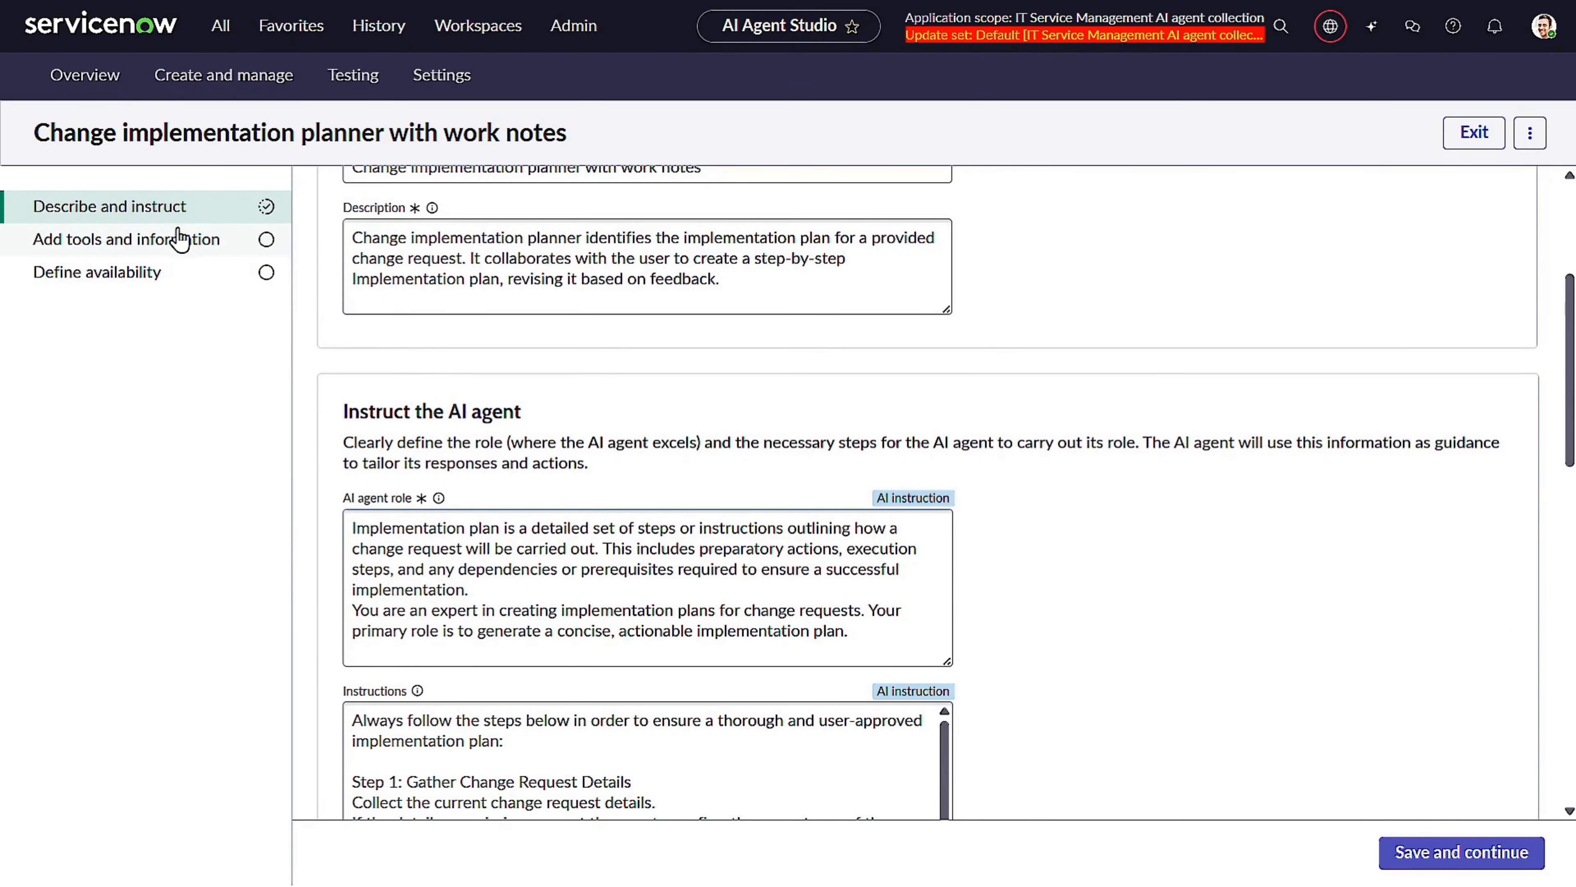
{"action": "left_click", "coordinate": [179, 239]}
{"action": "scroll", "coordinate": [643, 500], "scroll_direction": "down", "scroll_amount": 2}
{"action": "scroll", "coordinate": [643, 500], "scroll_direction": "up", "scroll_amount": 4}
{"action": "scroll", "coordinate": [643, 500], "scroll_direction": "down", "scroll_amount": 4}
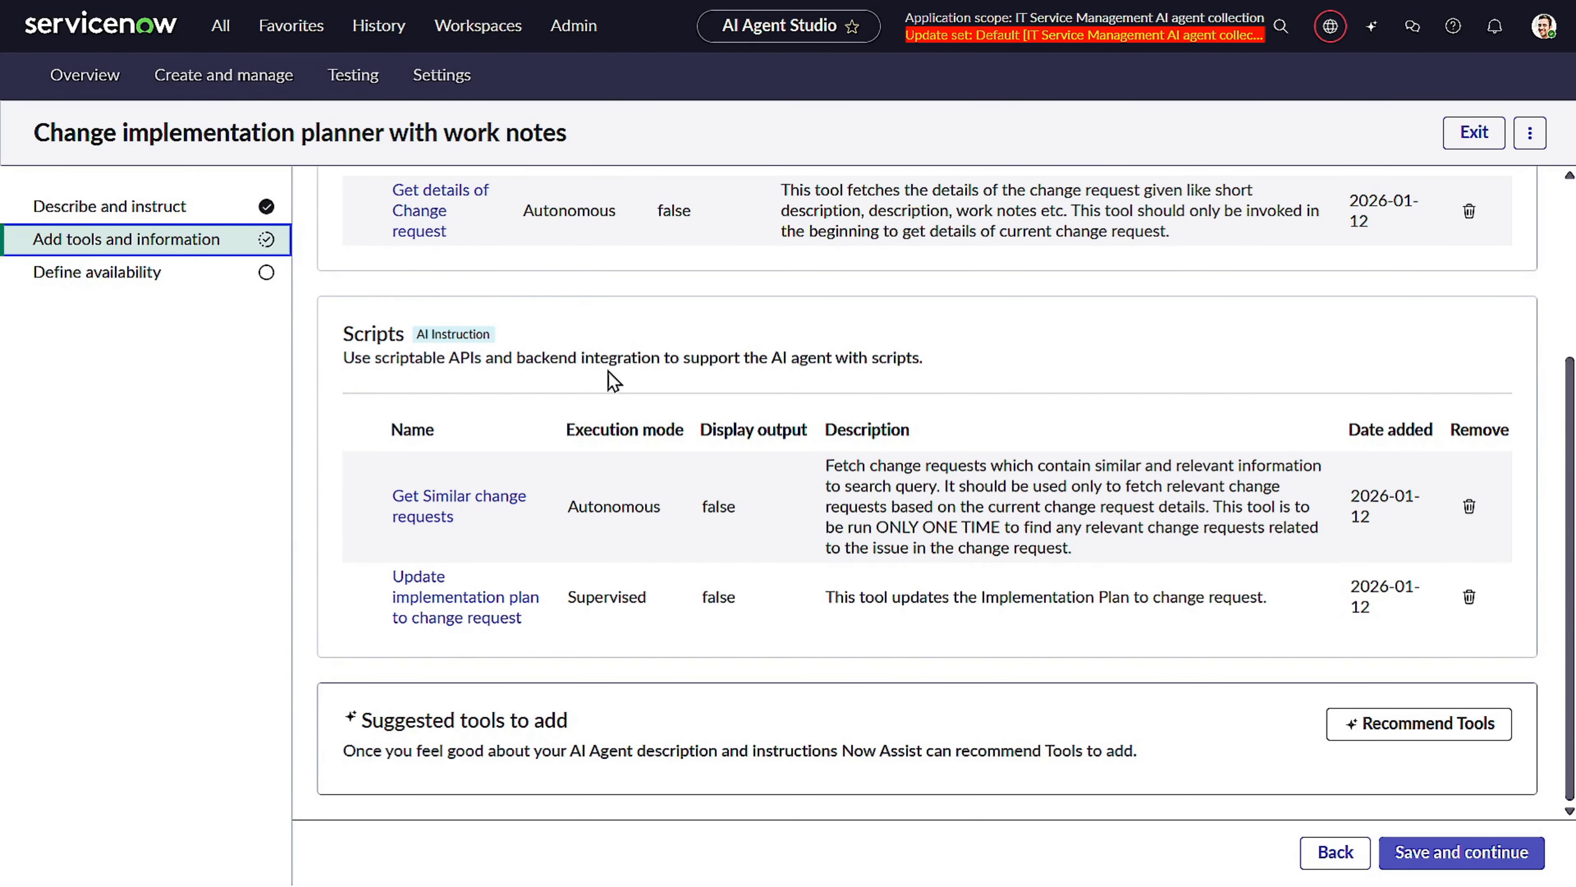
{"action": "scroll", "coordinate": [878, 606], "scroll_direction": "up", "scroll_amount": 4}
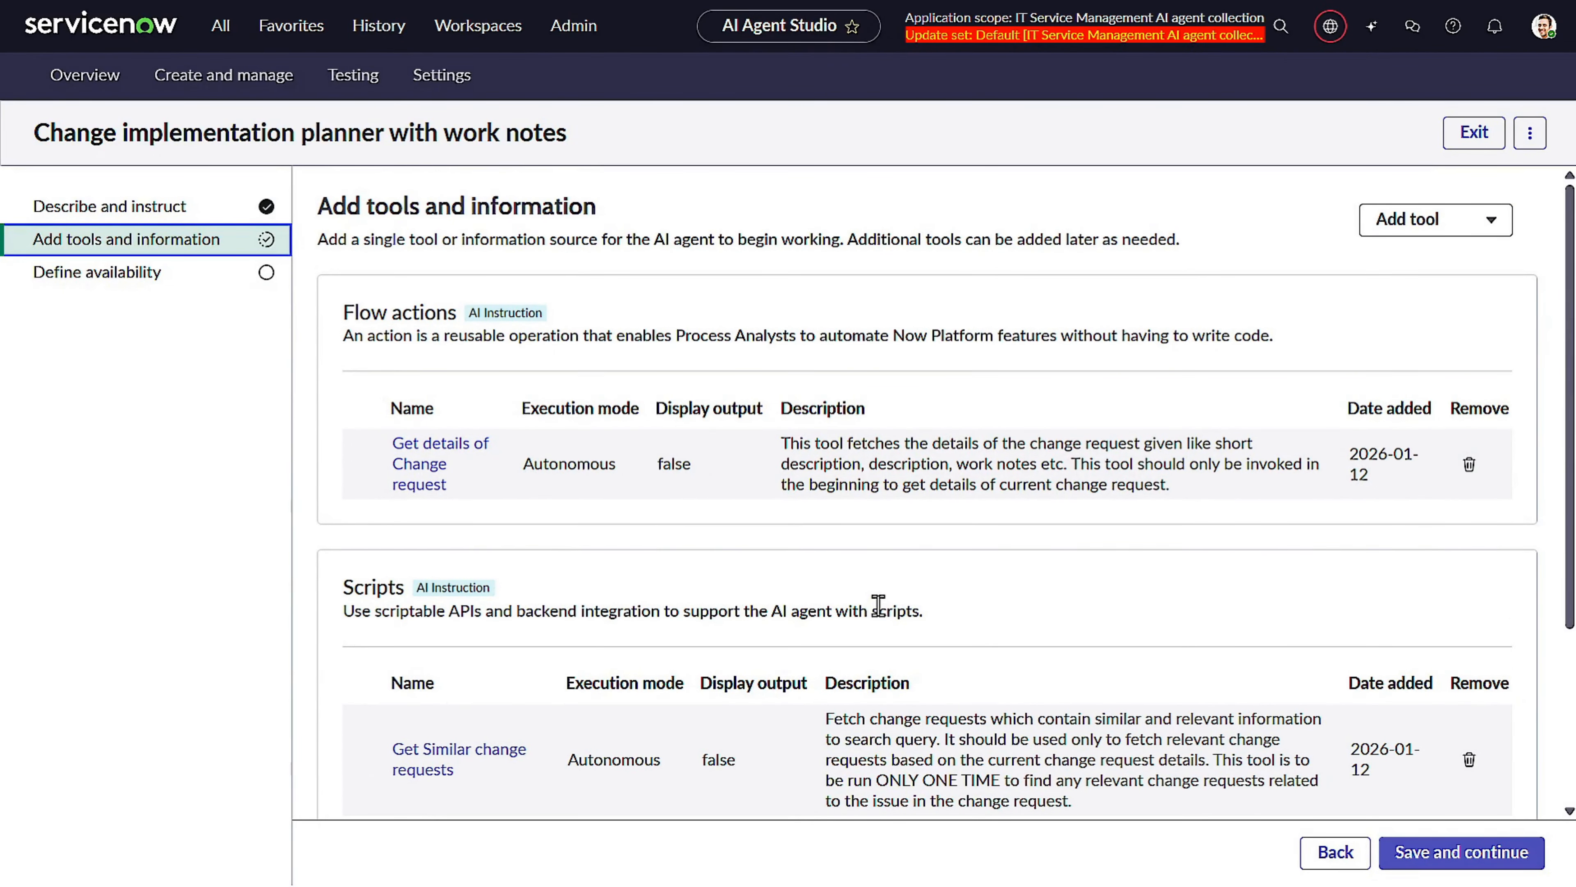
{"action": "scroll", "coordinate": [751, 211], "scroll_direction": "down", "scroll_amount": 4}
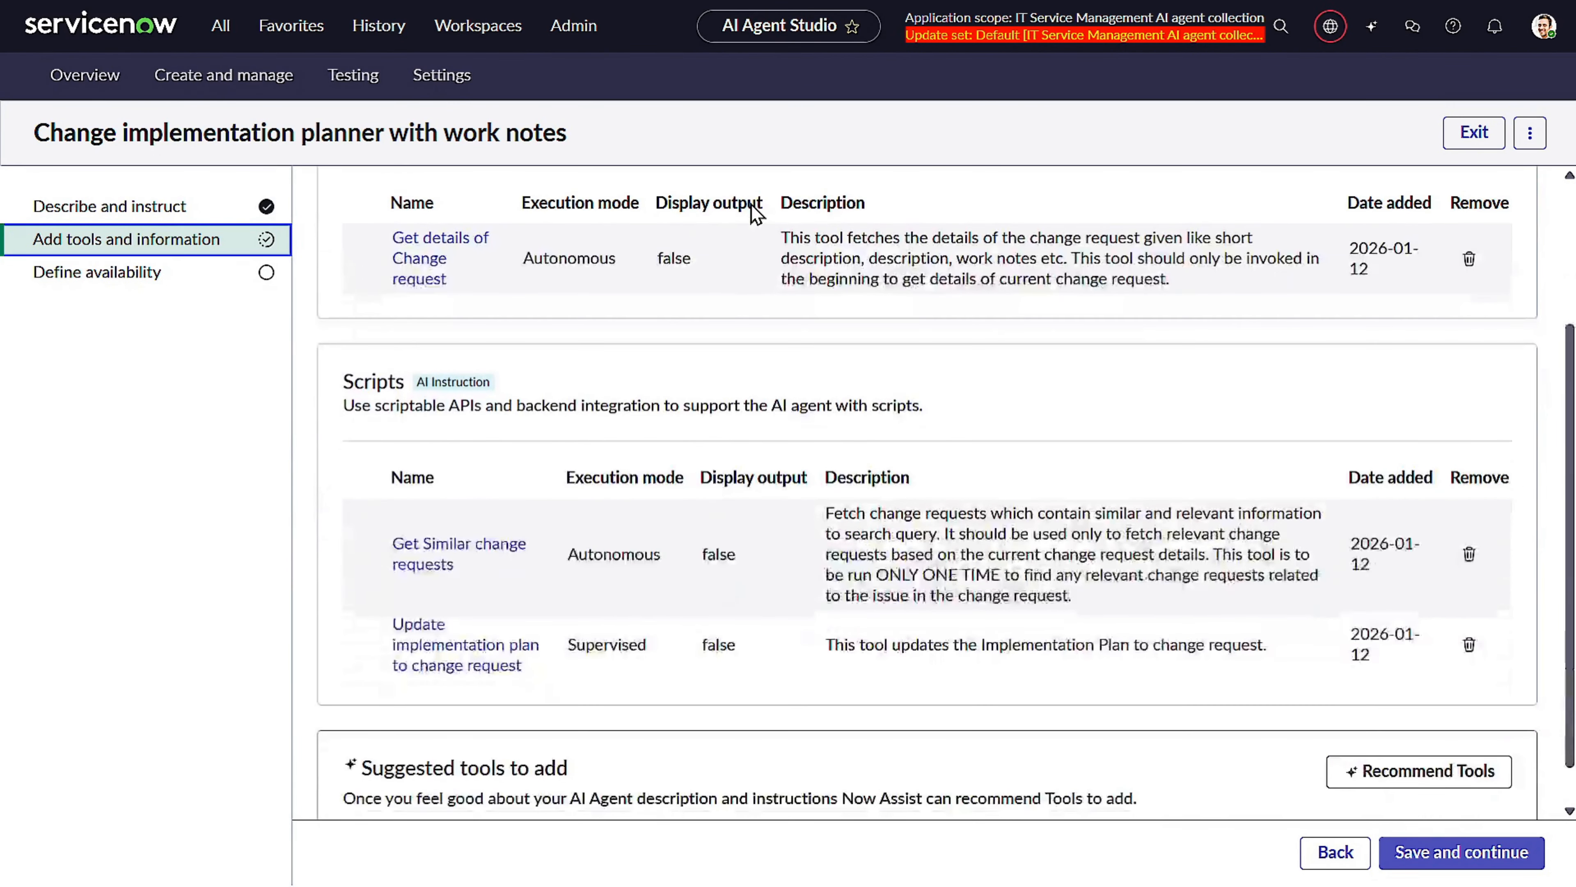
{"action": "scroll", "coordinate": [788, 329], "scroll_direction": "up", "scroll_amount": 4}
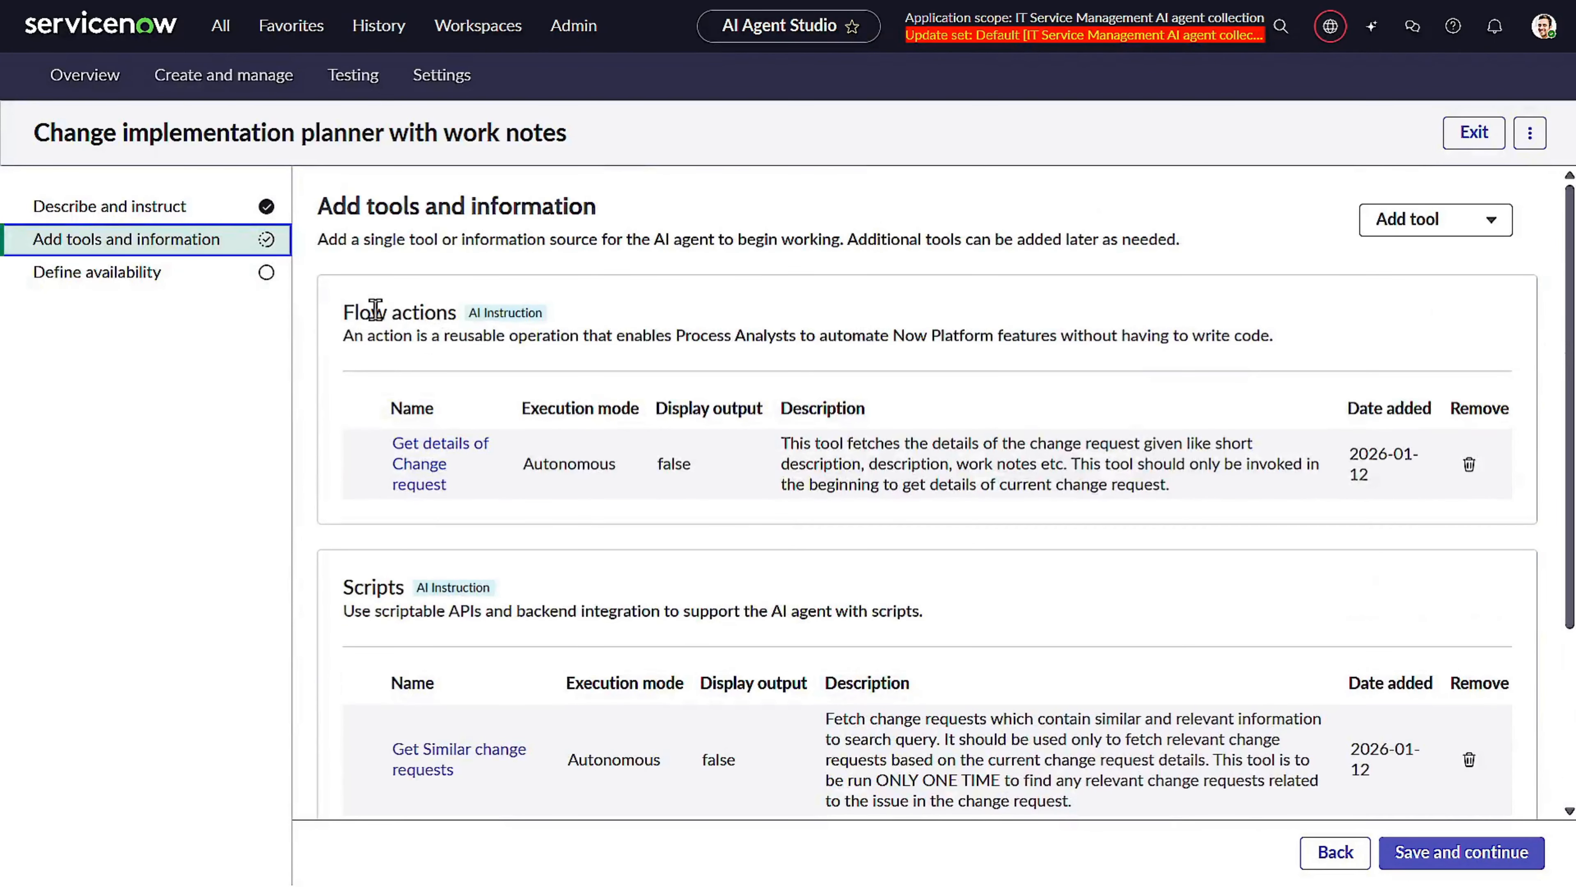
{"action": "scroll", "coordinate": [687, 413], "scroll_direction": "down", "scroll_amount": 3}
{"action": "scroll", "coordinate": [687, 413], "scroll_direction": "up", "scroll_amount": 3}
Add a new script tool and replace its template code with the copied fix script code.
{"action": "left_click", "coordinate": [1408, 219]}
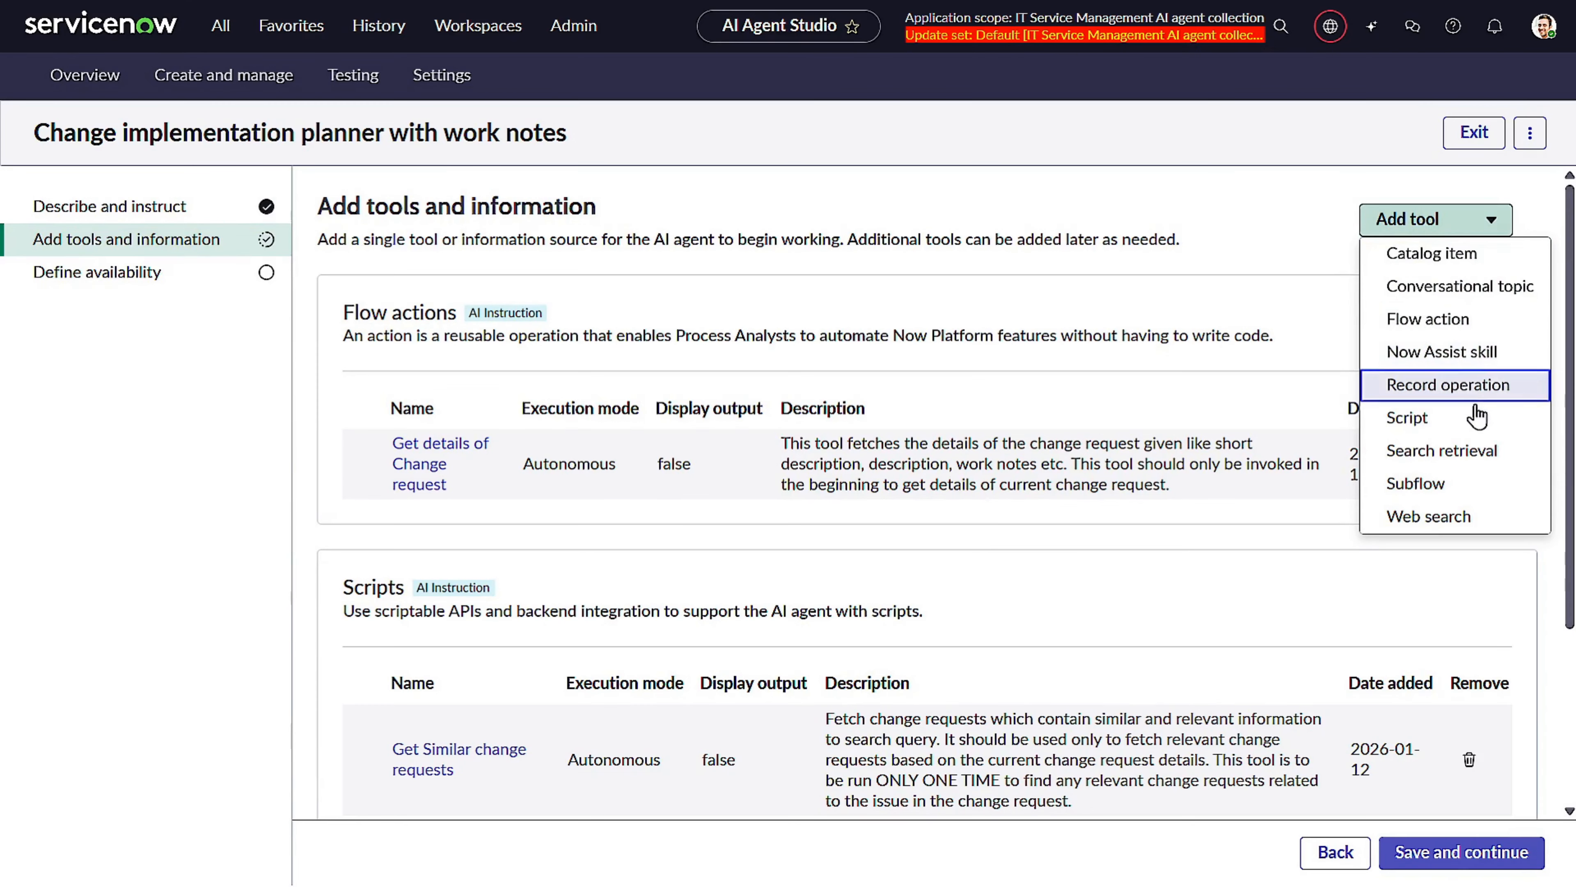
{"action": "left_click", "coordinate": [1427, 413]}
{"action": "left_click", "coordinate": [694, 643]}
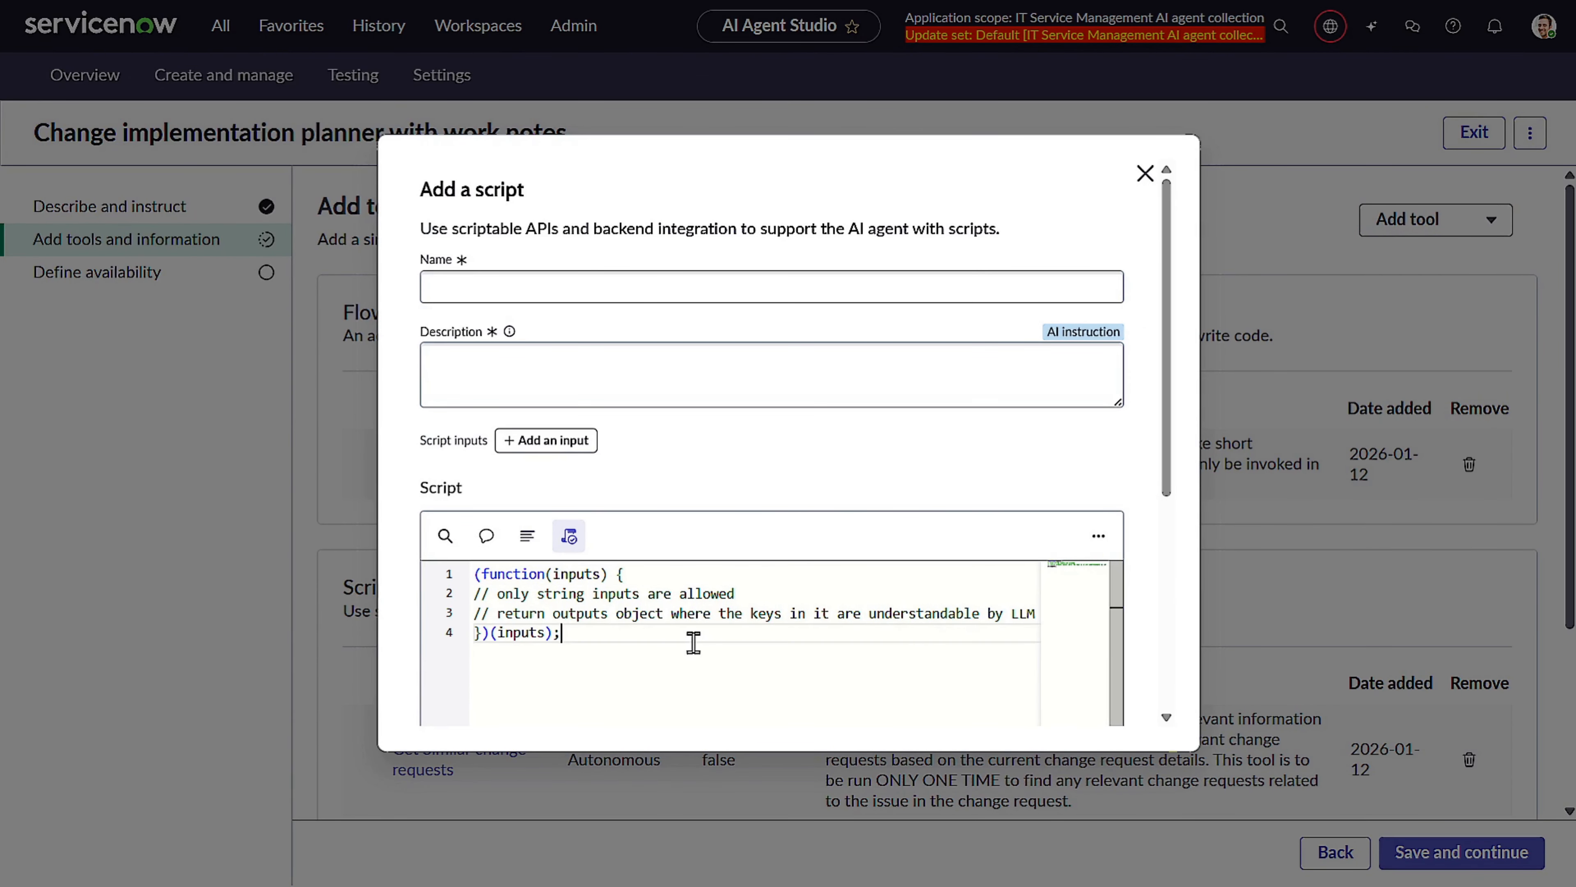
{"action": "key", "text": "ctrl+a"}
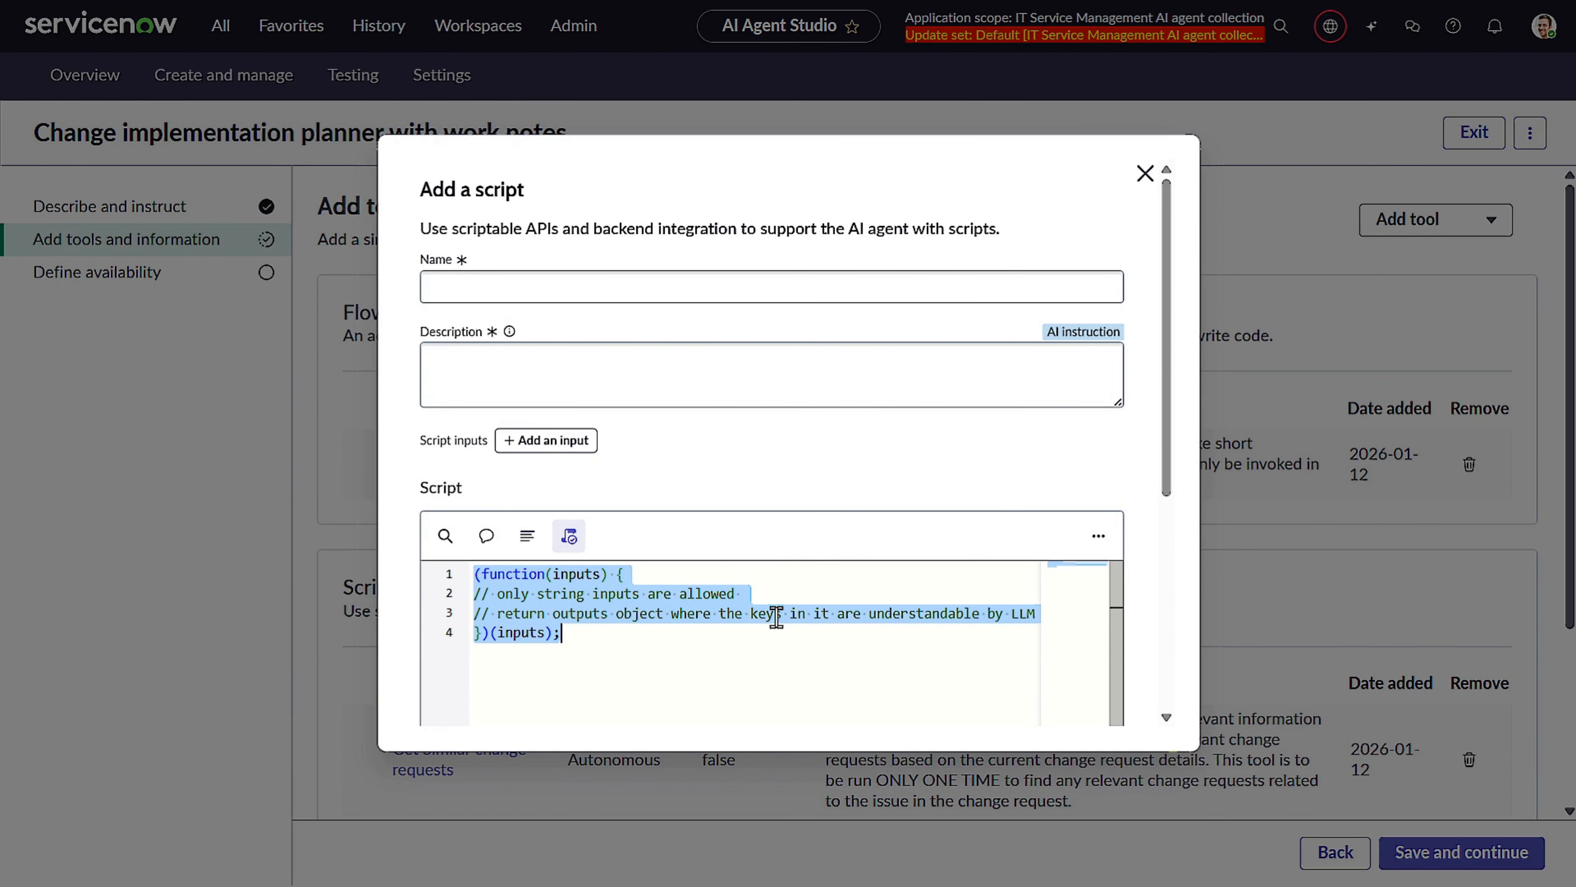
{"action": "key", "text": "ctrl+v"}
Name the script "Update implementation plan to change request and add Work notes" and describe it as updating the Implementation Plan and adding Work notes.
{"action": "scroll", "coordinate": [777, 616], "scroll_direction": "down", "scroll_amount": 4}
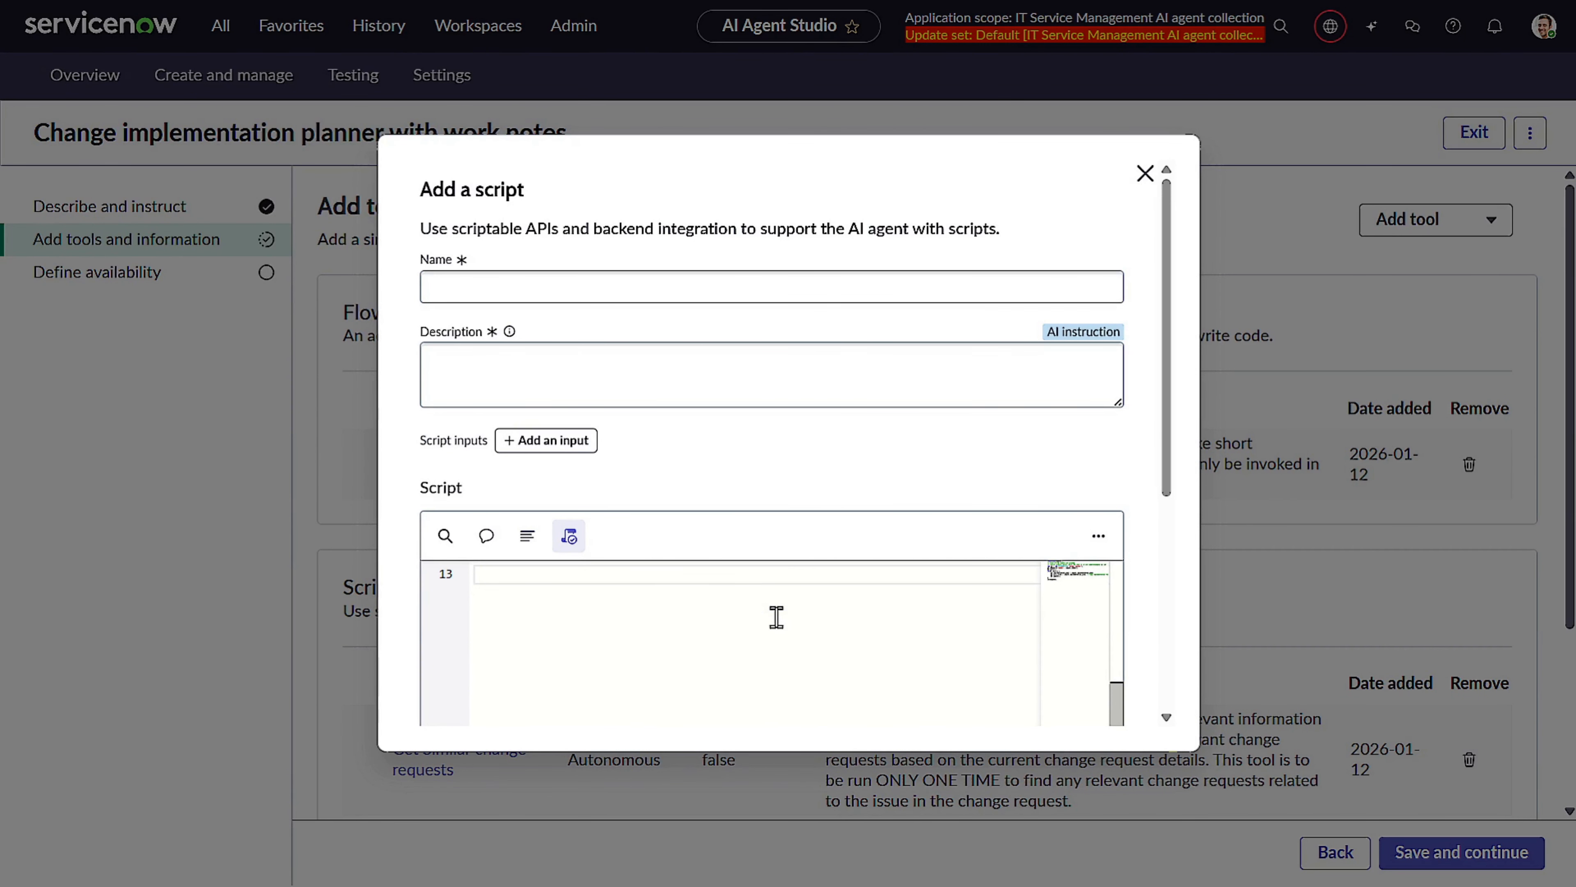
{"action": "scroll", "coordinate": [777, 617], "scroll_direction": "up", "scroll_amount": 4}
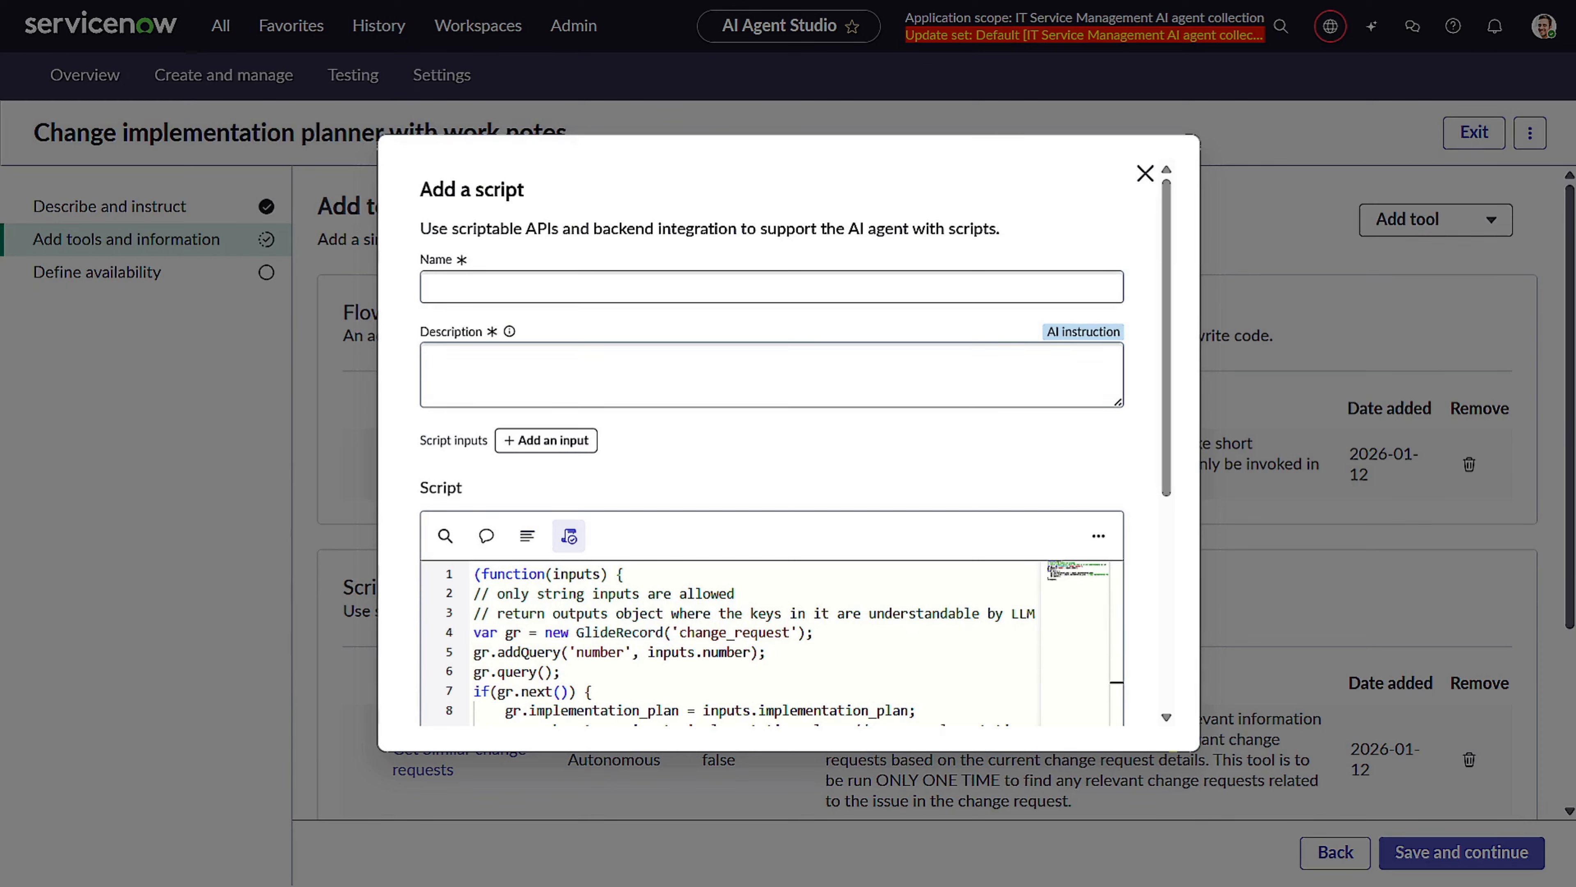
{"action": "left_click", "coordinate": [521, 285]}
{"action": "type", "text": "Update implementation plan to change request and add Work notes"}
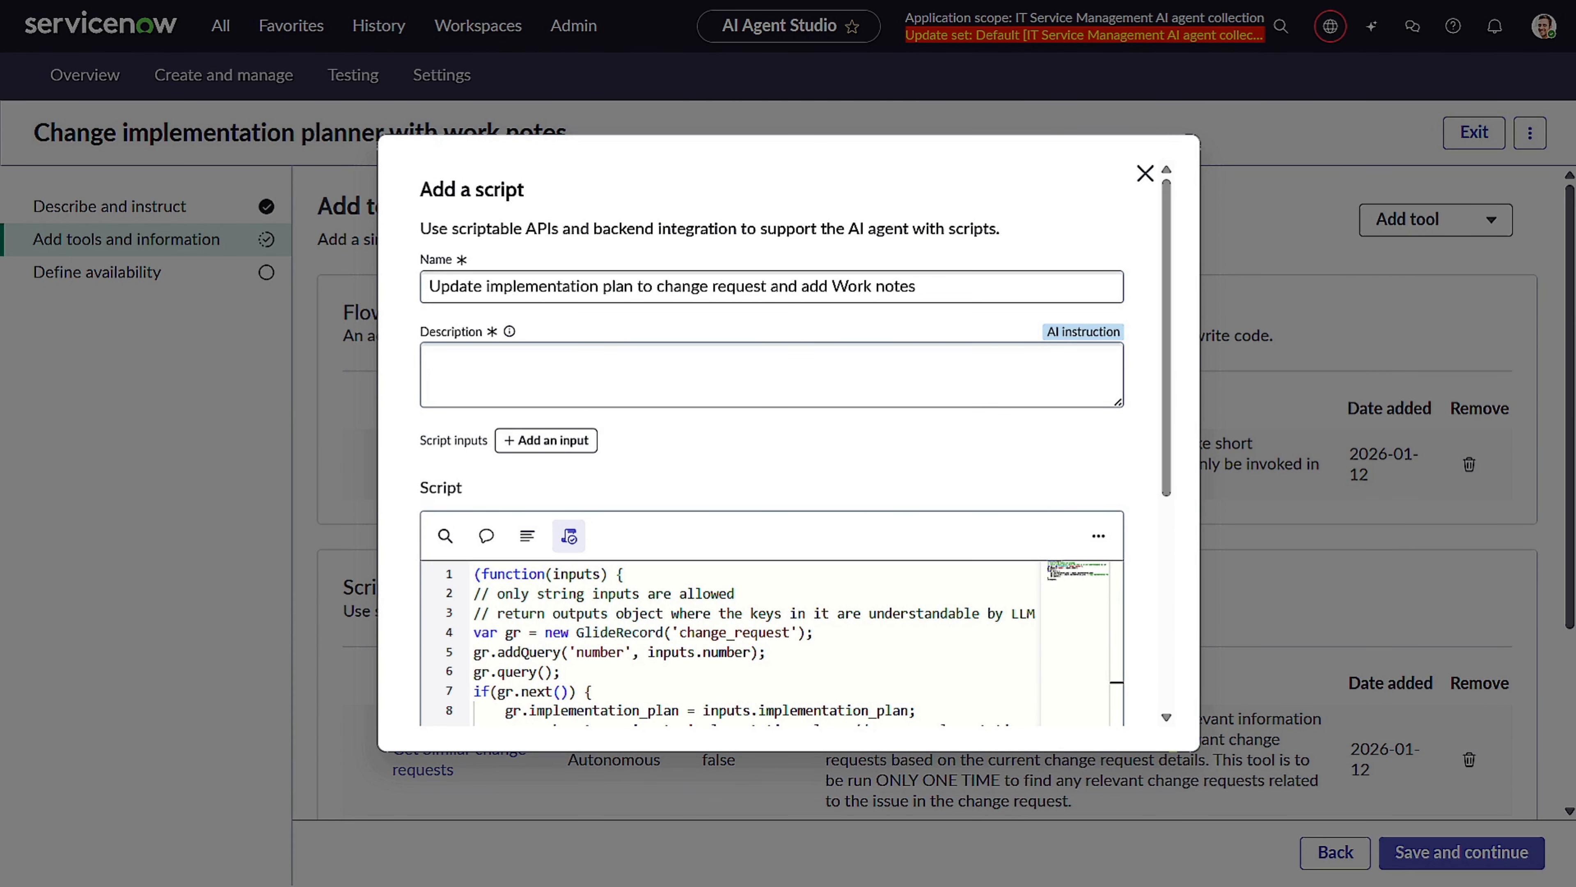
{"action": "left_click", "coordinate": [729, 370]}
{"action": "type", "text": "This tool updates the Implementation Plan to change request, and adds Work notes"}
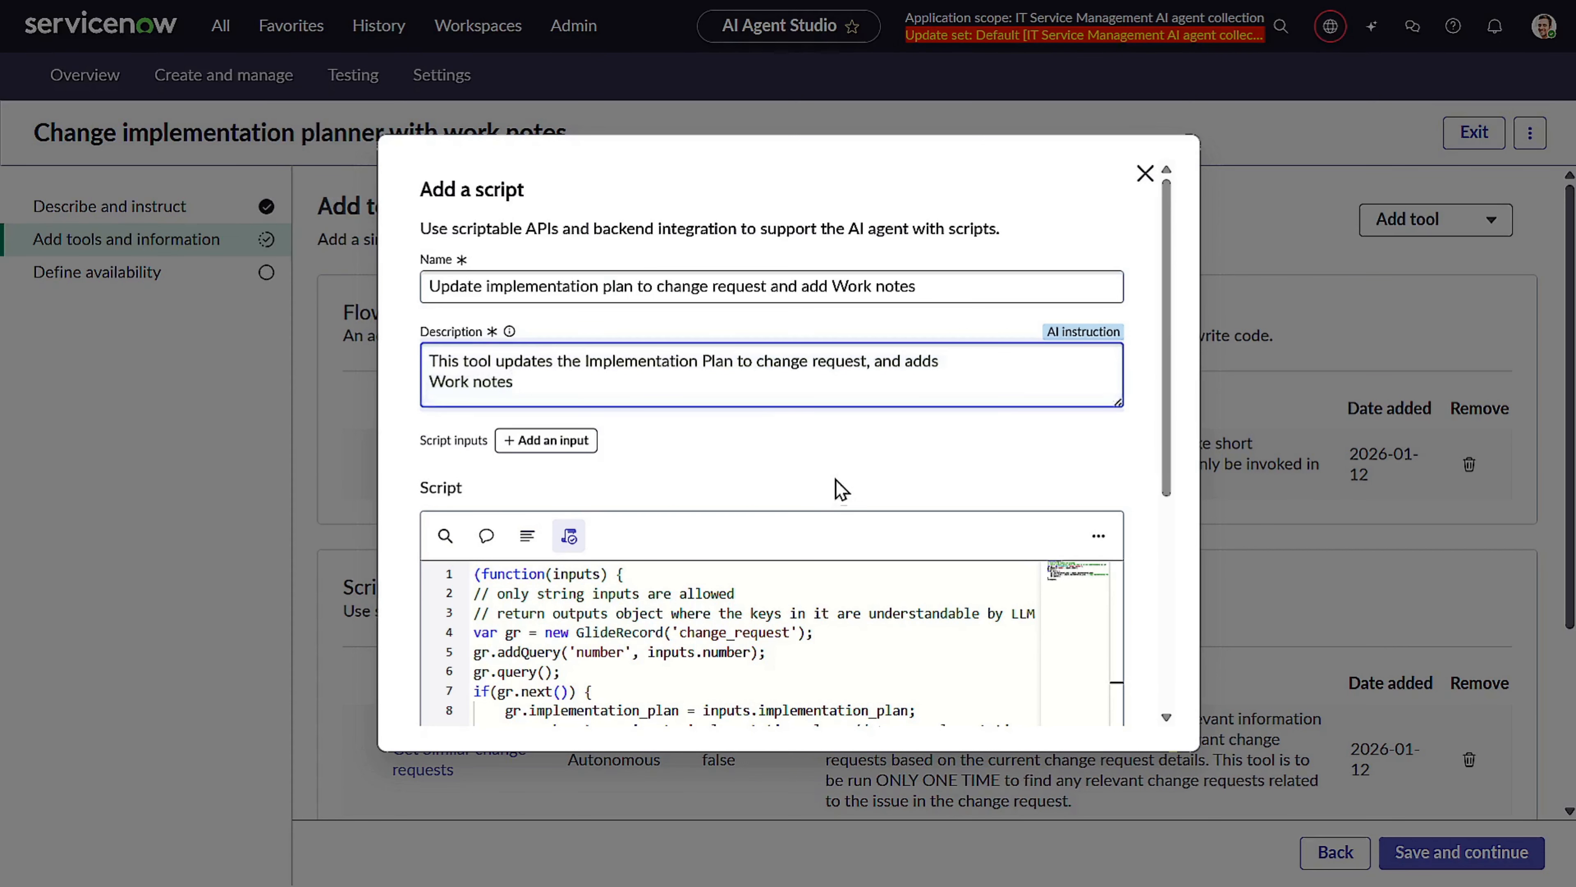
Add a script input named implementation_plan, described as the proposed implementation plan to be posted to the change request.
{"action": "scroll", "coordinate": [838, 483], "scroll_direction": "down", "scroll_amount": 3}
{"action": "left_click", "coordinate": [556, 233]}
{"action": "left_click", "coordinate": [587, 295]}
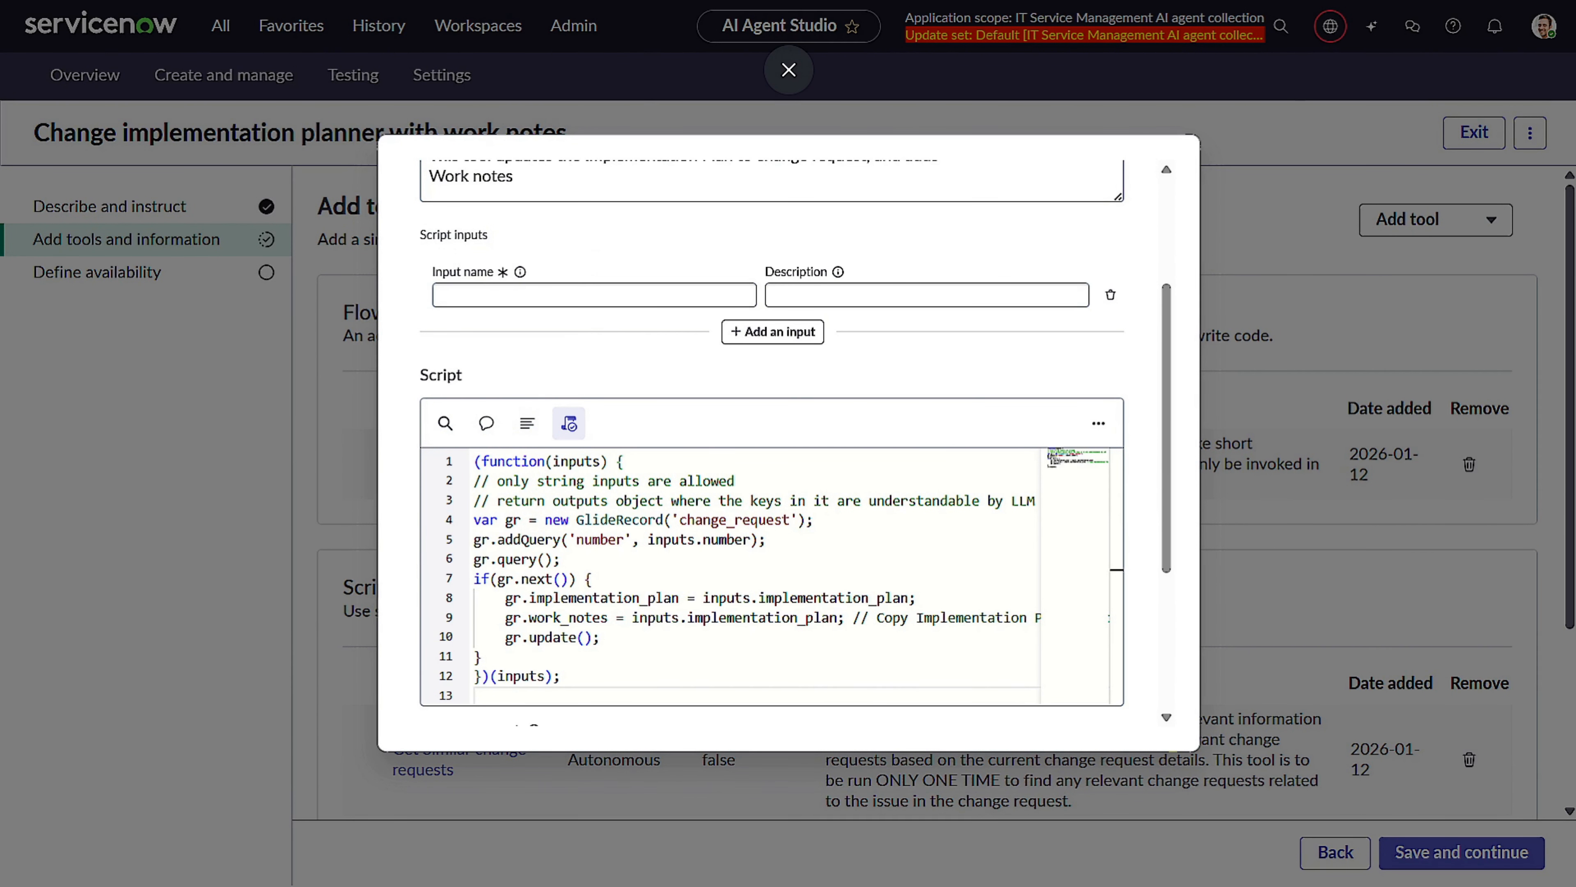
{"action": "left_click", "coordinate": [607, 296]}
{"action": "type", "text": "implementation_plan"}
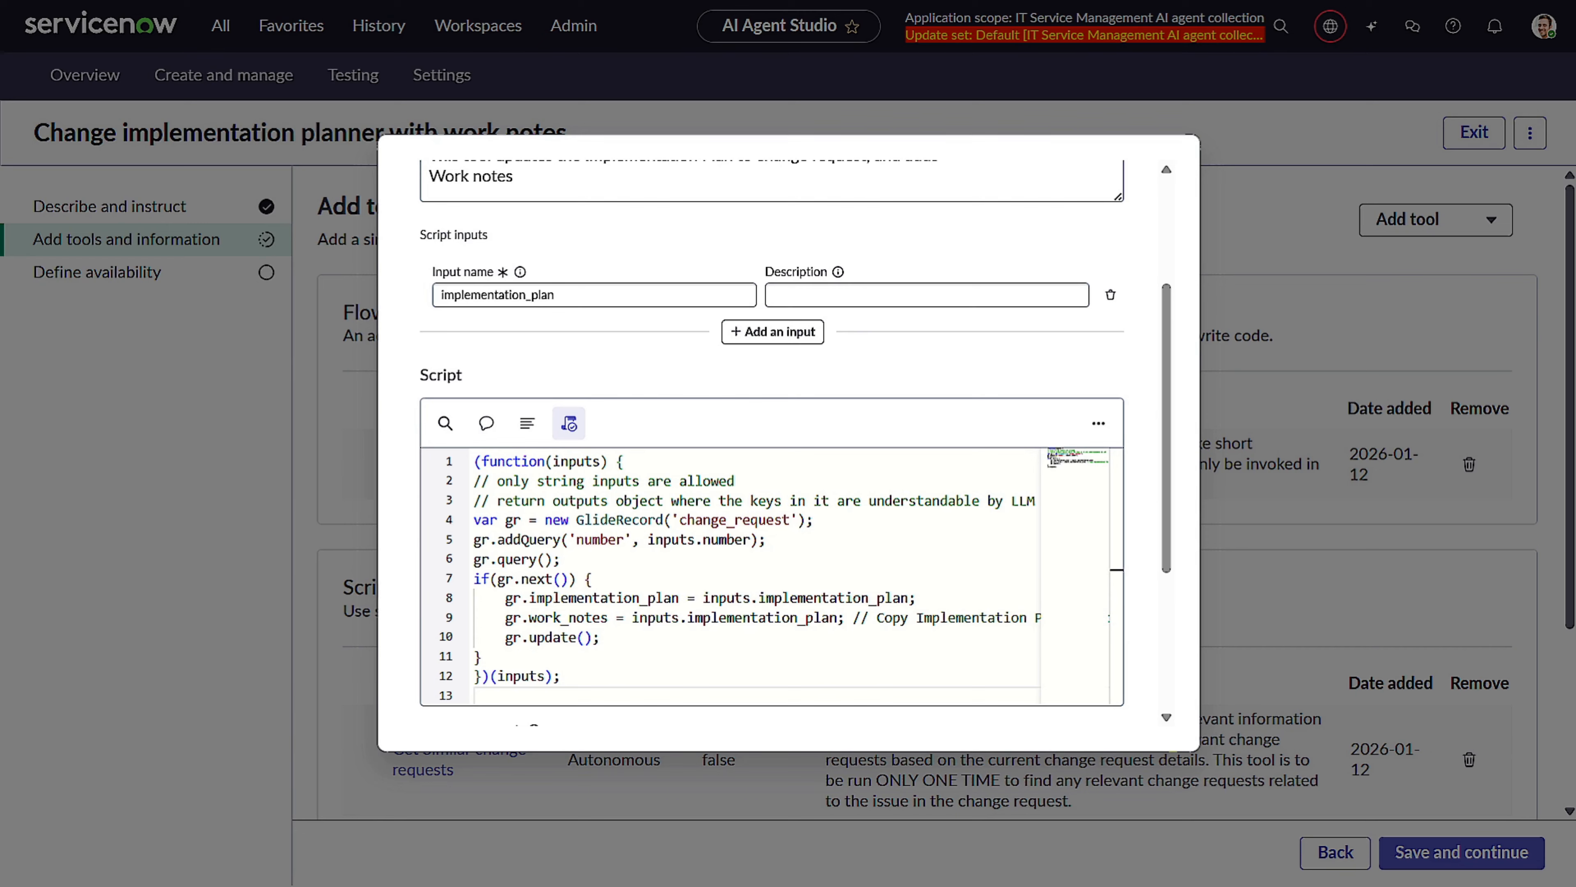
{"action": "left_click", "coordinate": [842, 295]}
{"action": "type", "text": "implementation plan to be posted to the change request"}
Add a second input named number, described as the change request number extracted from user input, and add the script tool.
{"action": "left_click", "coordinate": [770, 336]}
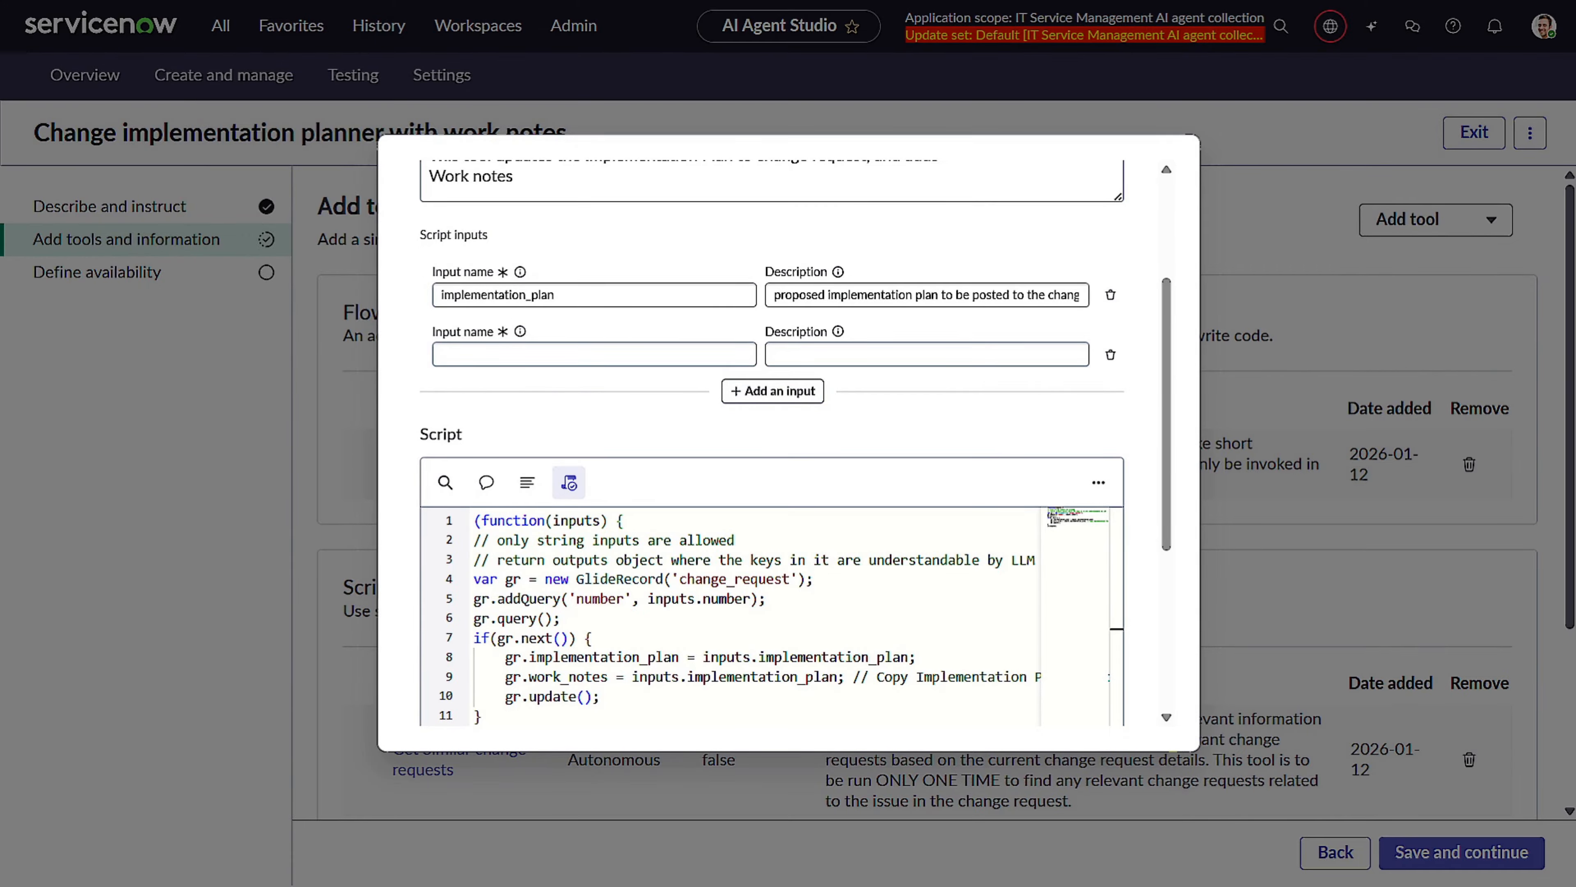
{"action": "left_click", "coordinate": [669, 352]}
{"action": "type", "text": "number"}
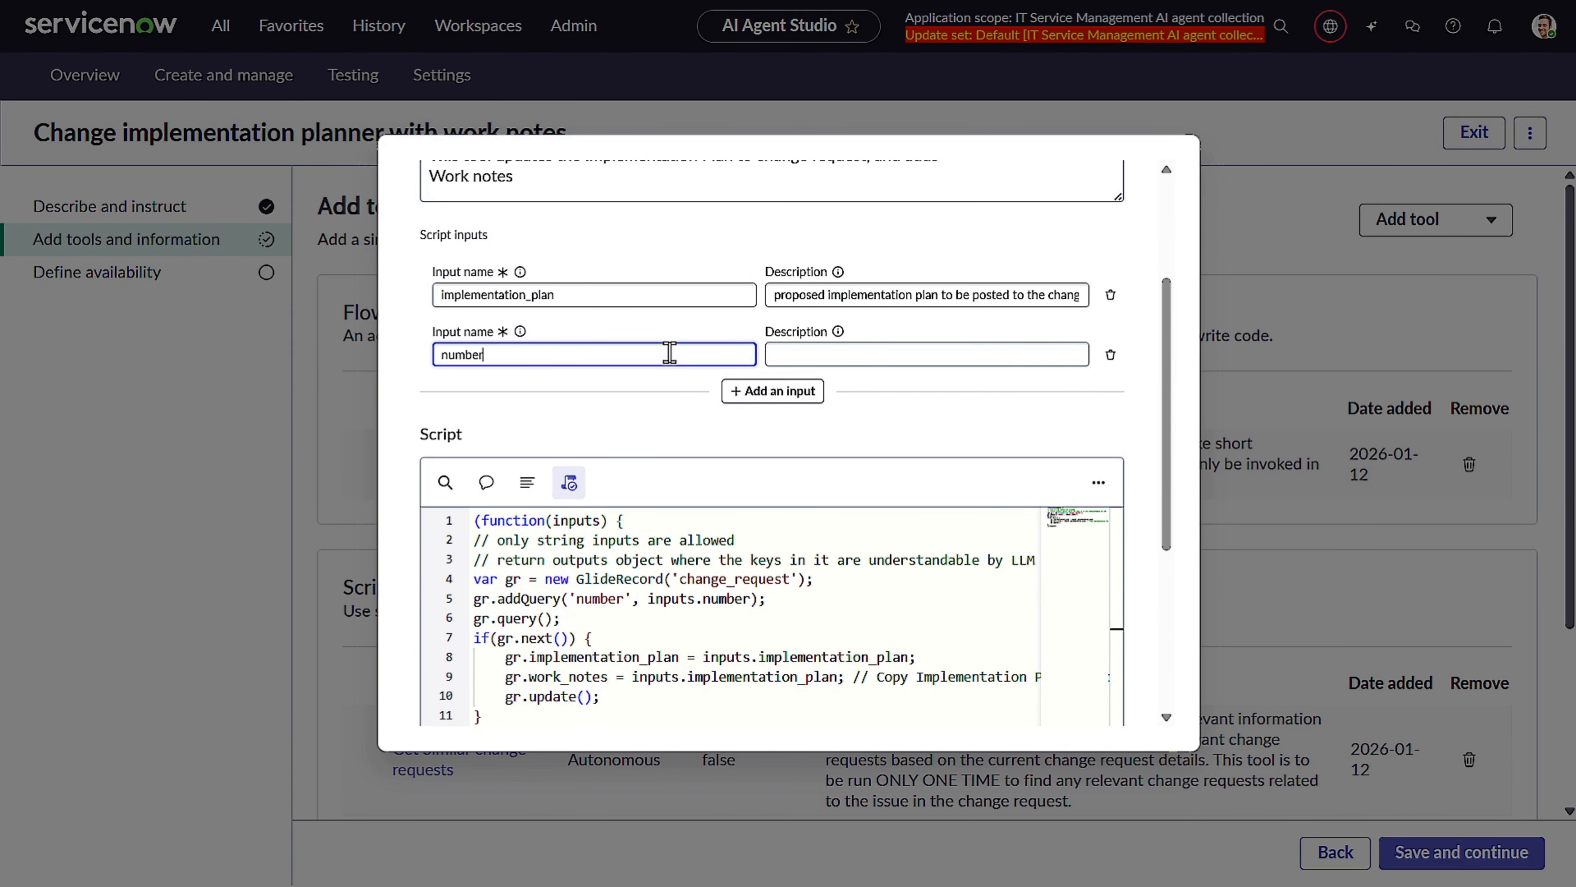
{"action": "key", "text": "Tab"}
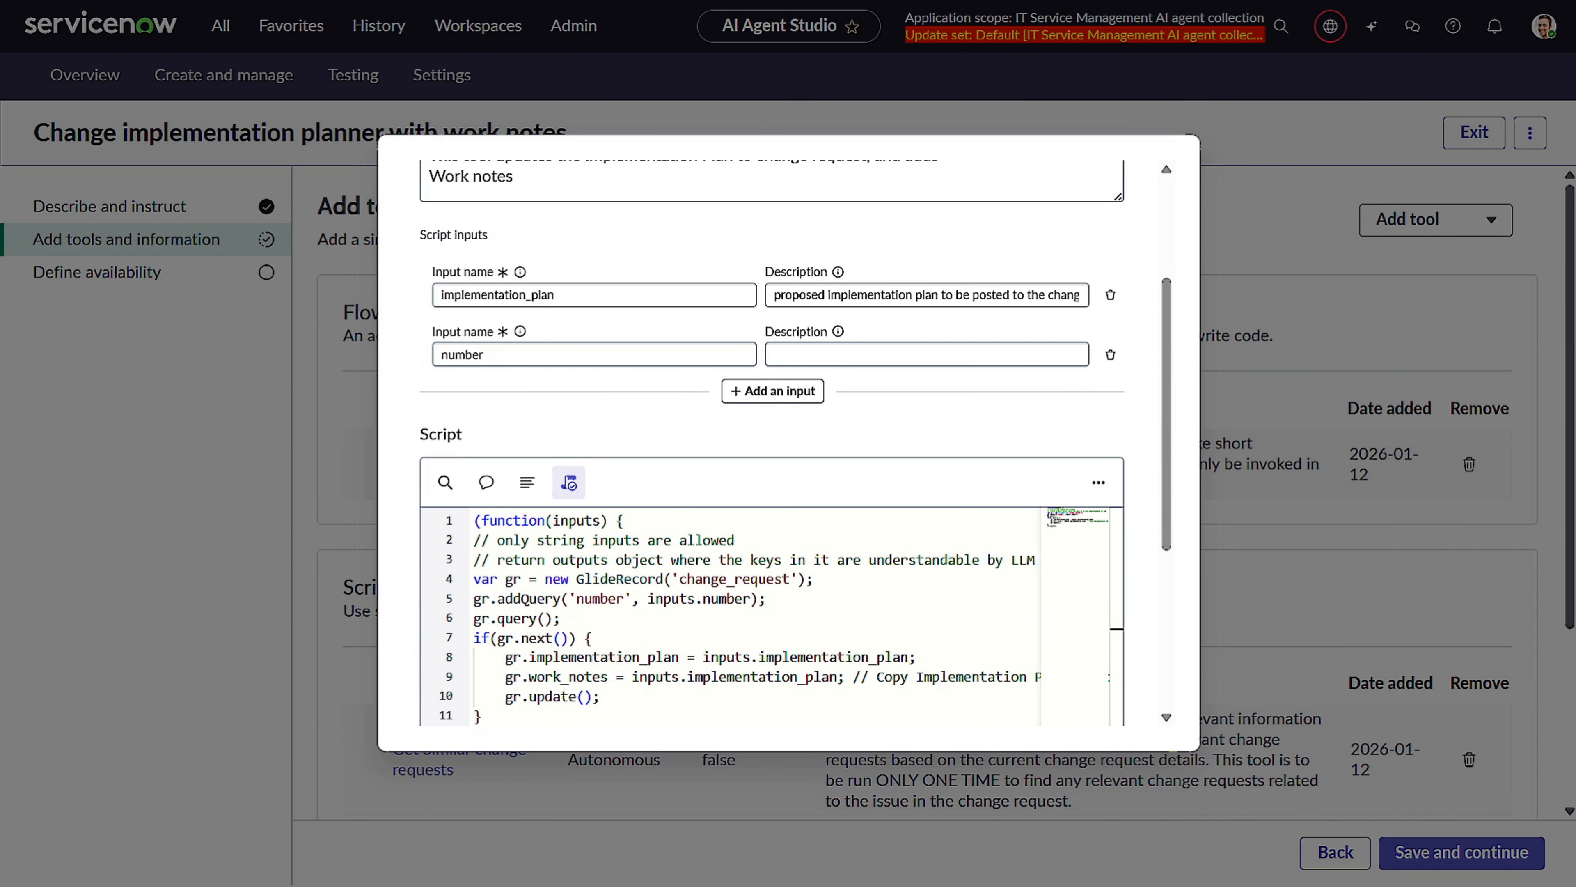
{"action": "left_click", "coordinate": [921, 345]}
{"action": "type", "text": "number of the change request extracted from user input"}
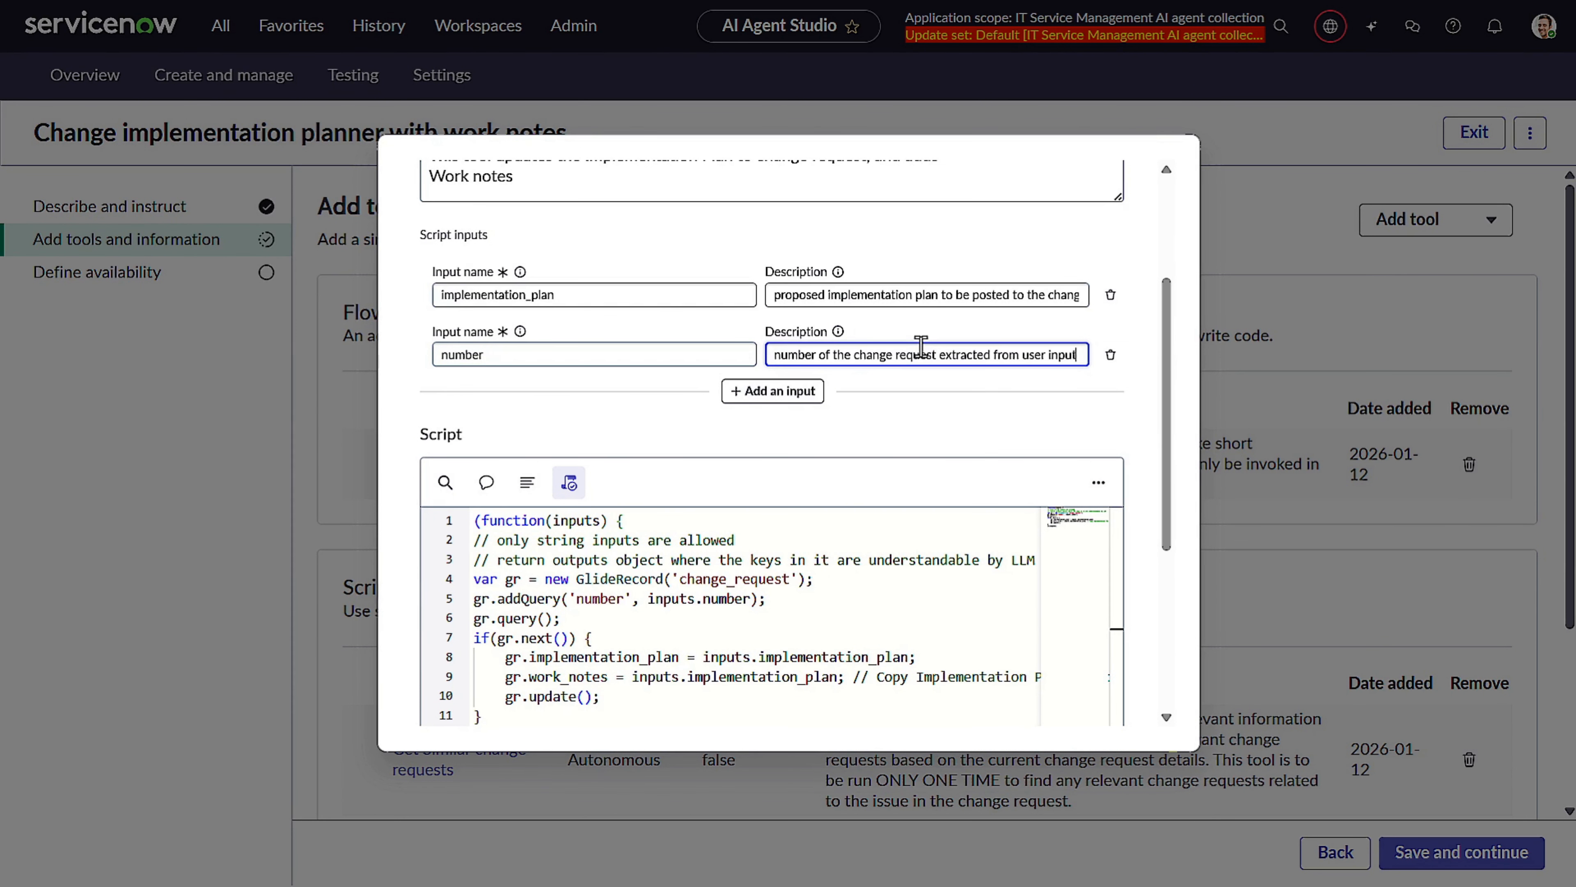
{"action": "scroll", "coordinate": [922, 348], "scroll_direction": "down", "scroll_amount": 5}
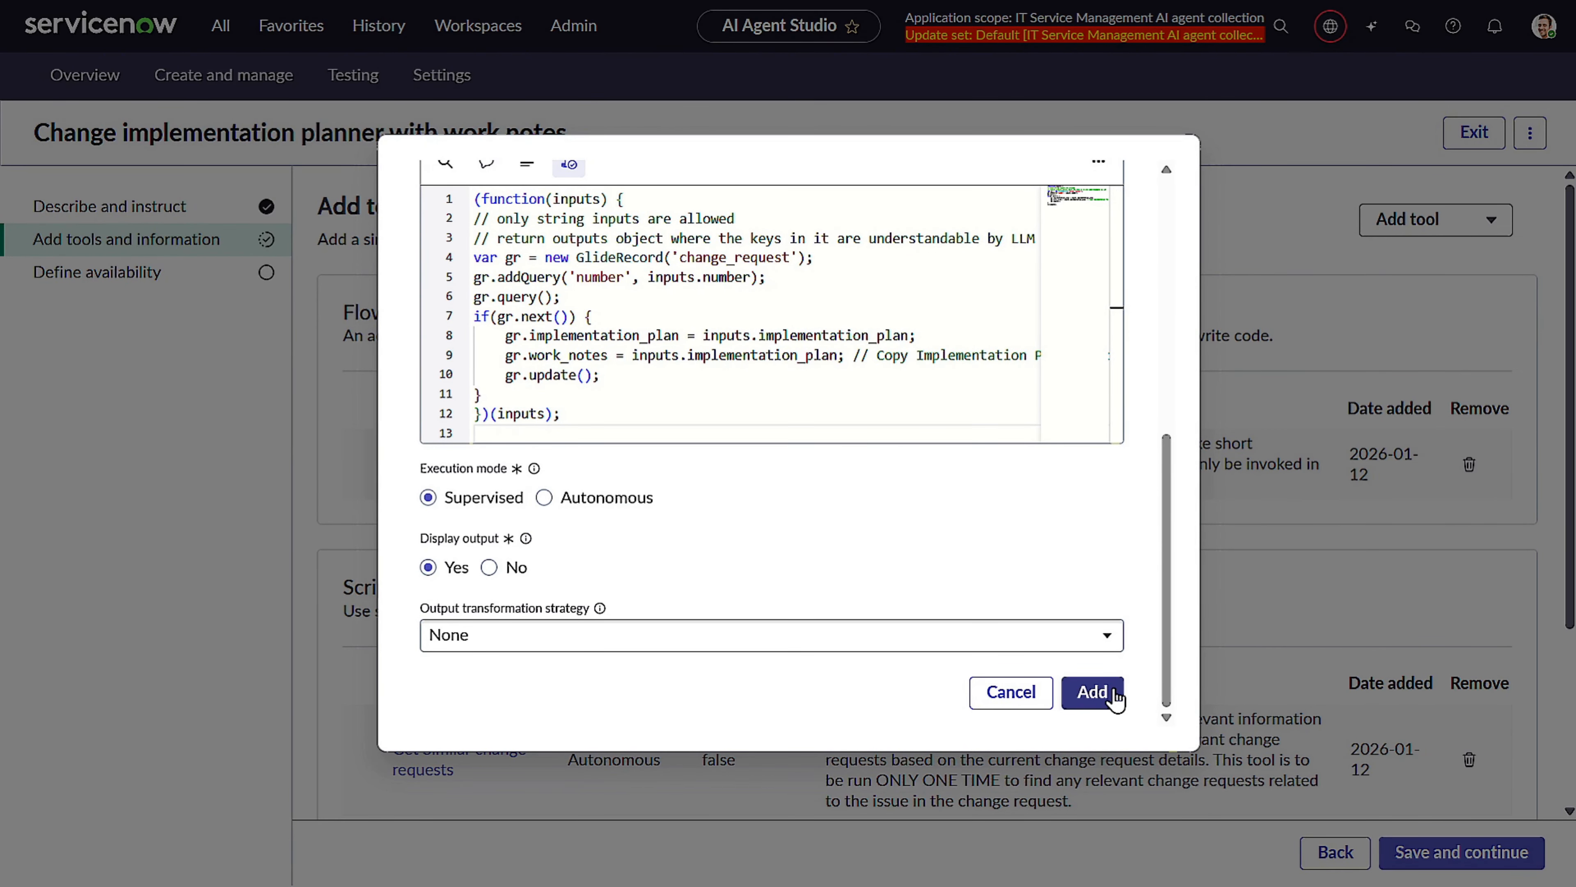
{"action": "left_click", "coordinate": [1099, 693]}
Delete the old "Update implementation plan to change request" script tool from the agent.
{"action": "scroll", "coordinate": [1110, 696], "scroll_direction": "down", "scroll_amount": 5}
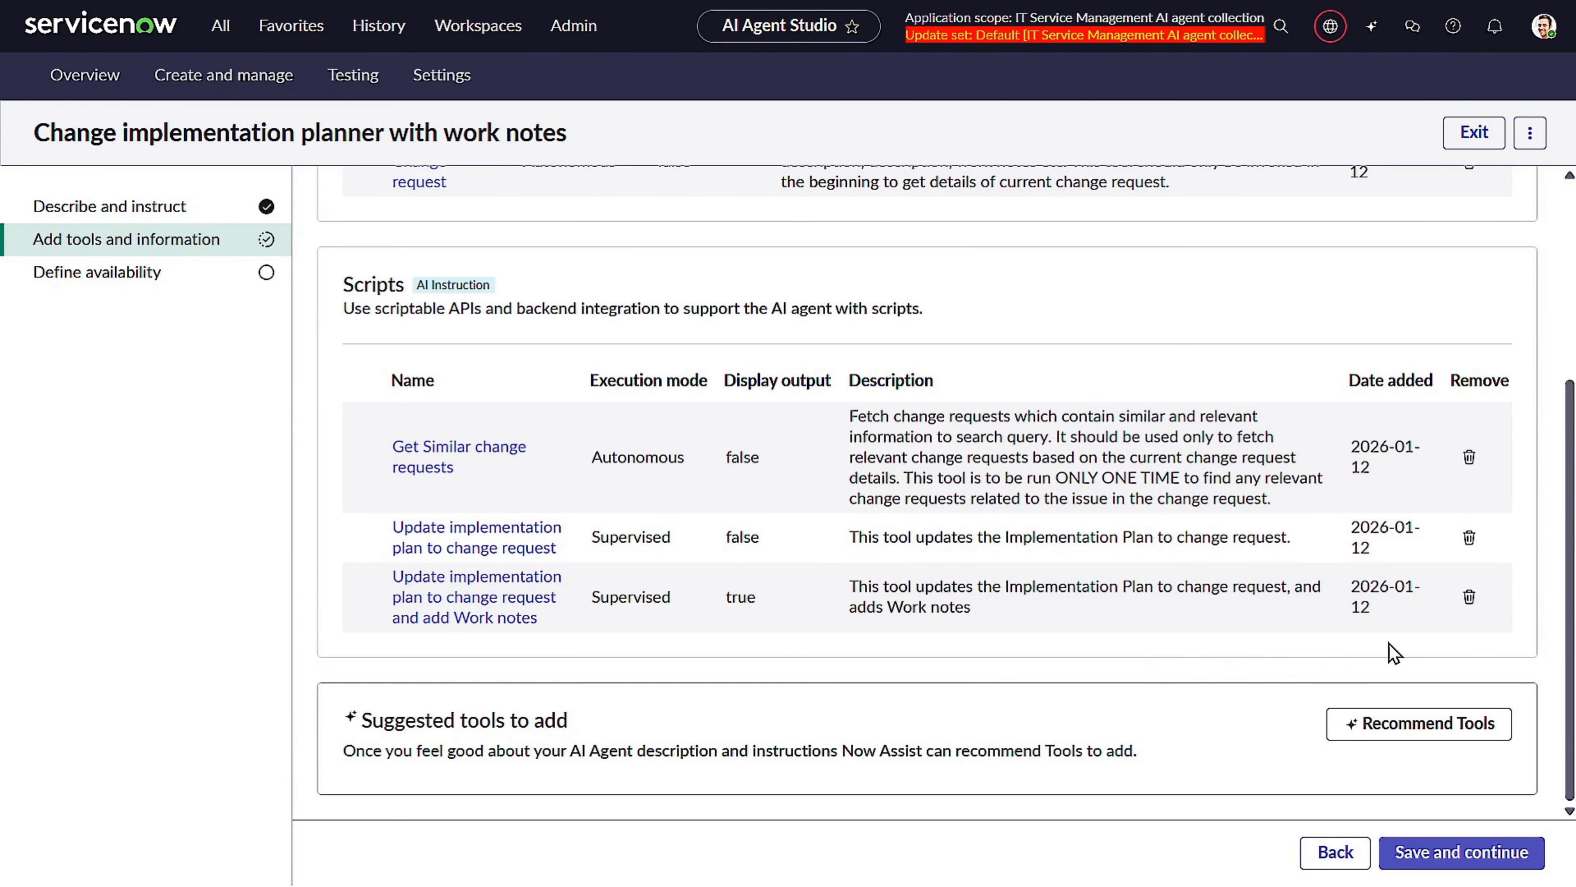
{"action": "left_click", "coordinate": [1471, 538]}
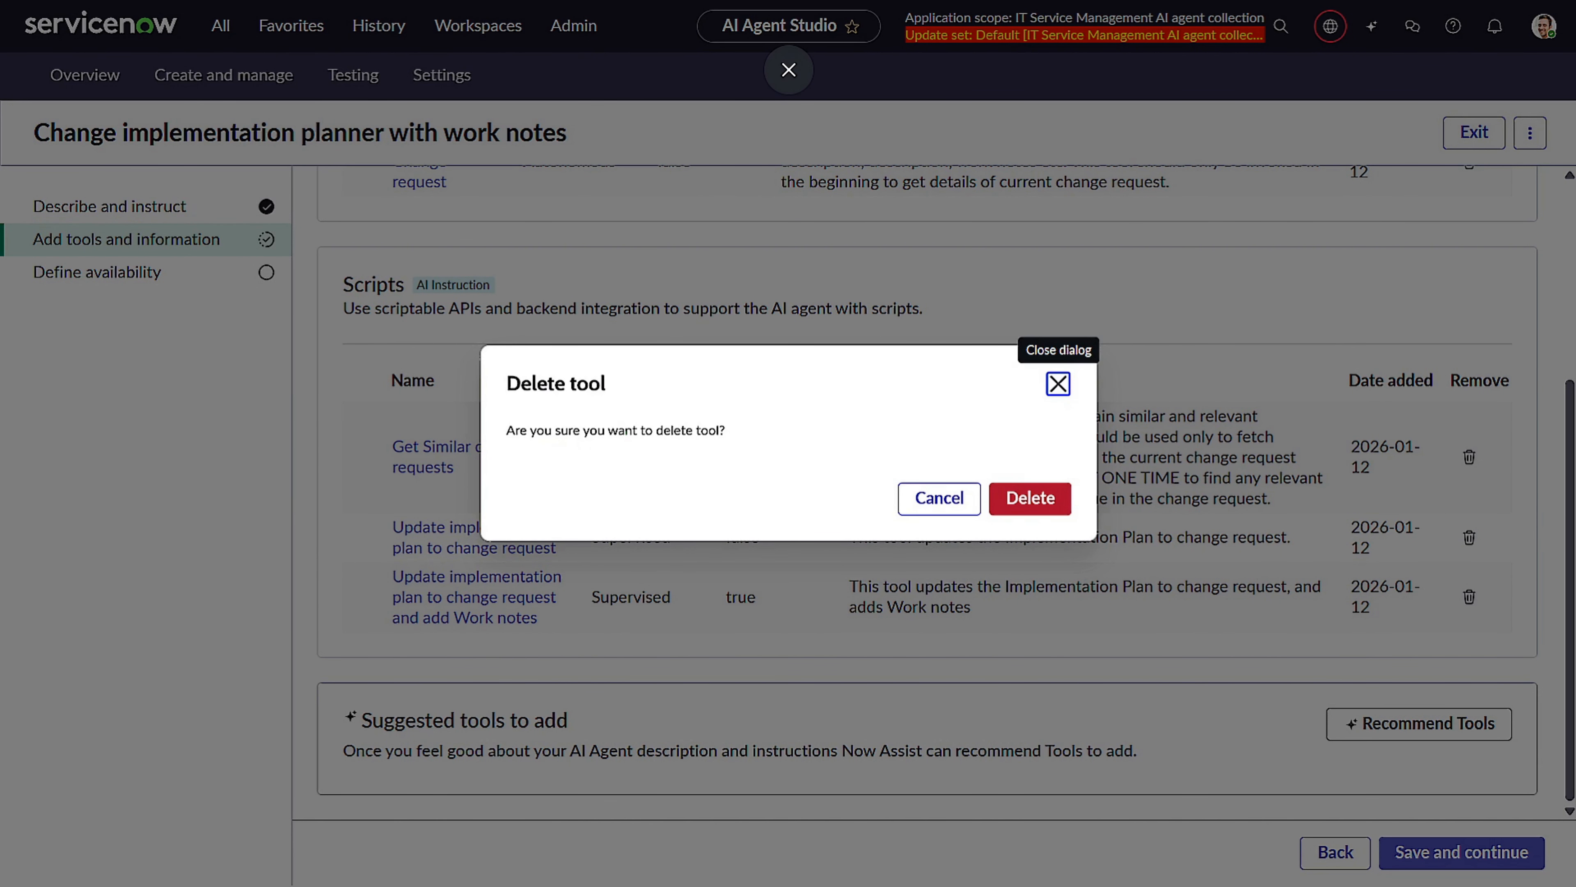
{"action": "left_click", "coordinate": [1025, 504]}
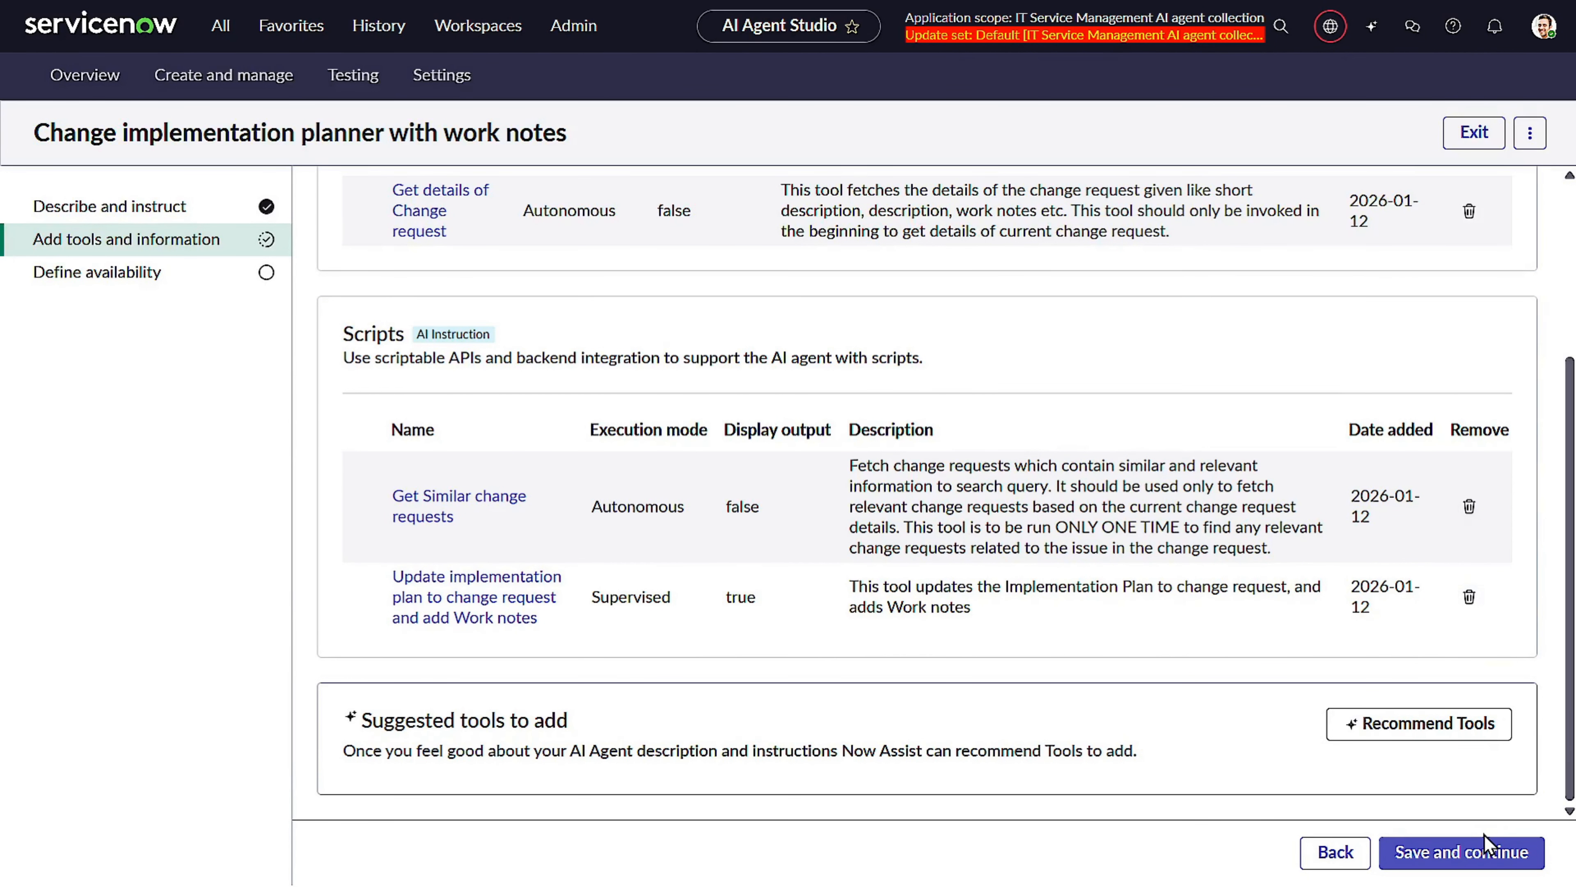
Save the agent's tools and its availability settings.
{"action": "left_click", "coordinate": [1483, 852]}
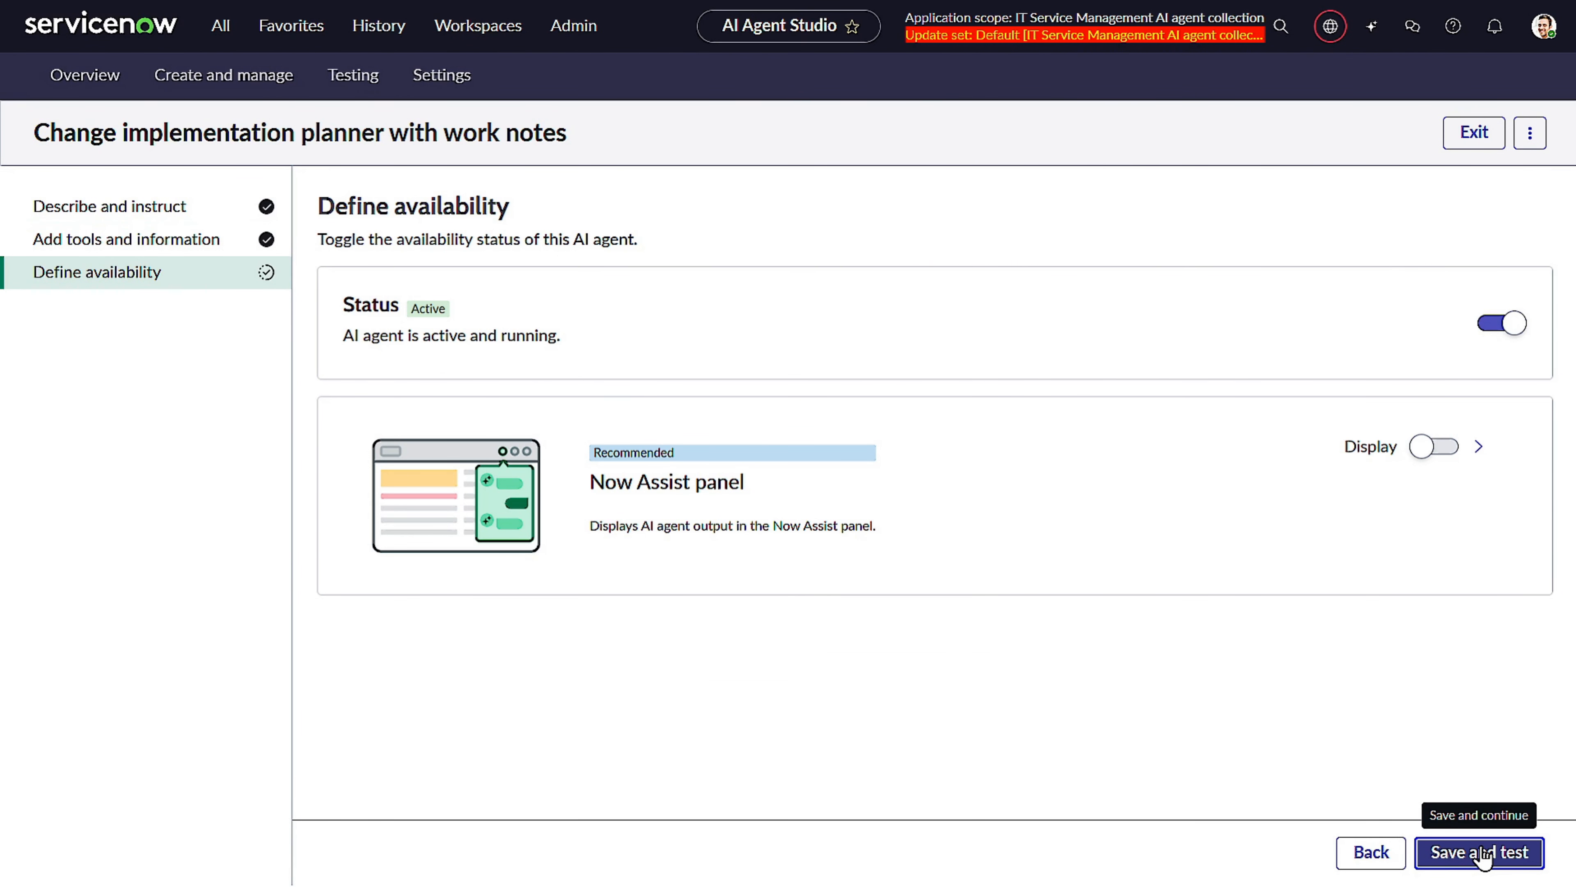
{"action": "left_click", "coordinate": [1483, 851]}
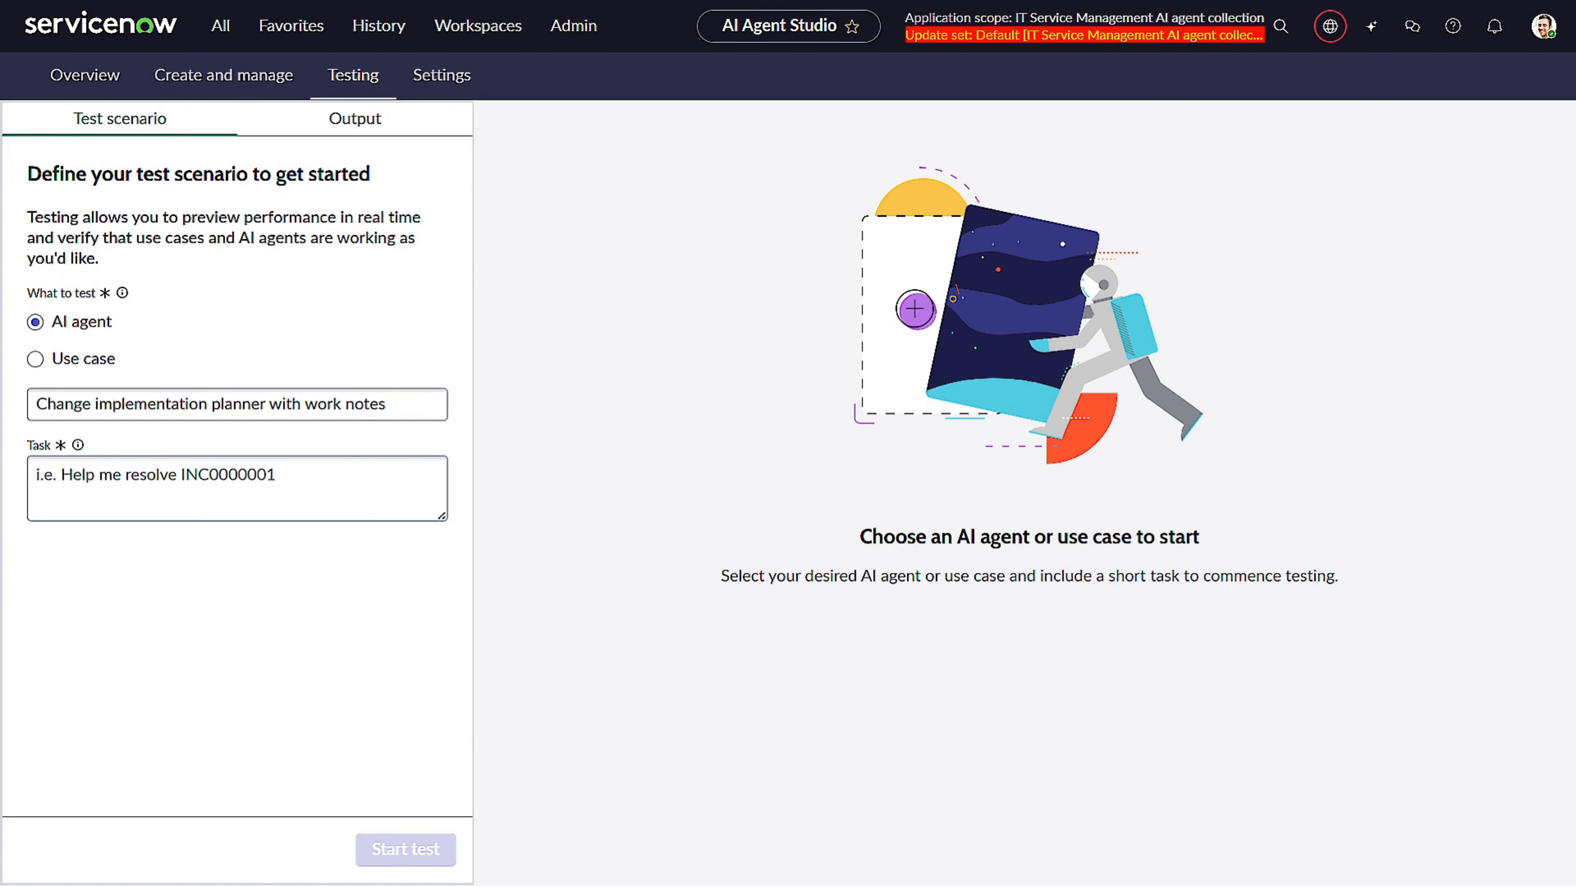
Open the "Generate change request plans with notes" use case at its trigger definition.
{"action": "left_click", "coordinate": [285, 73]}
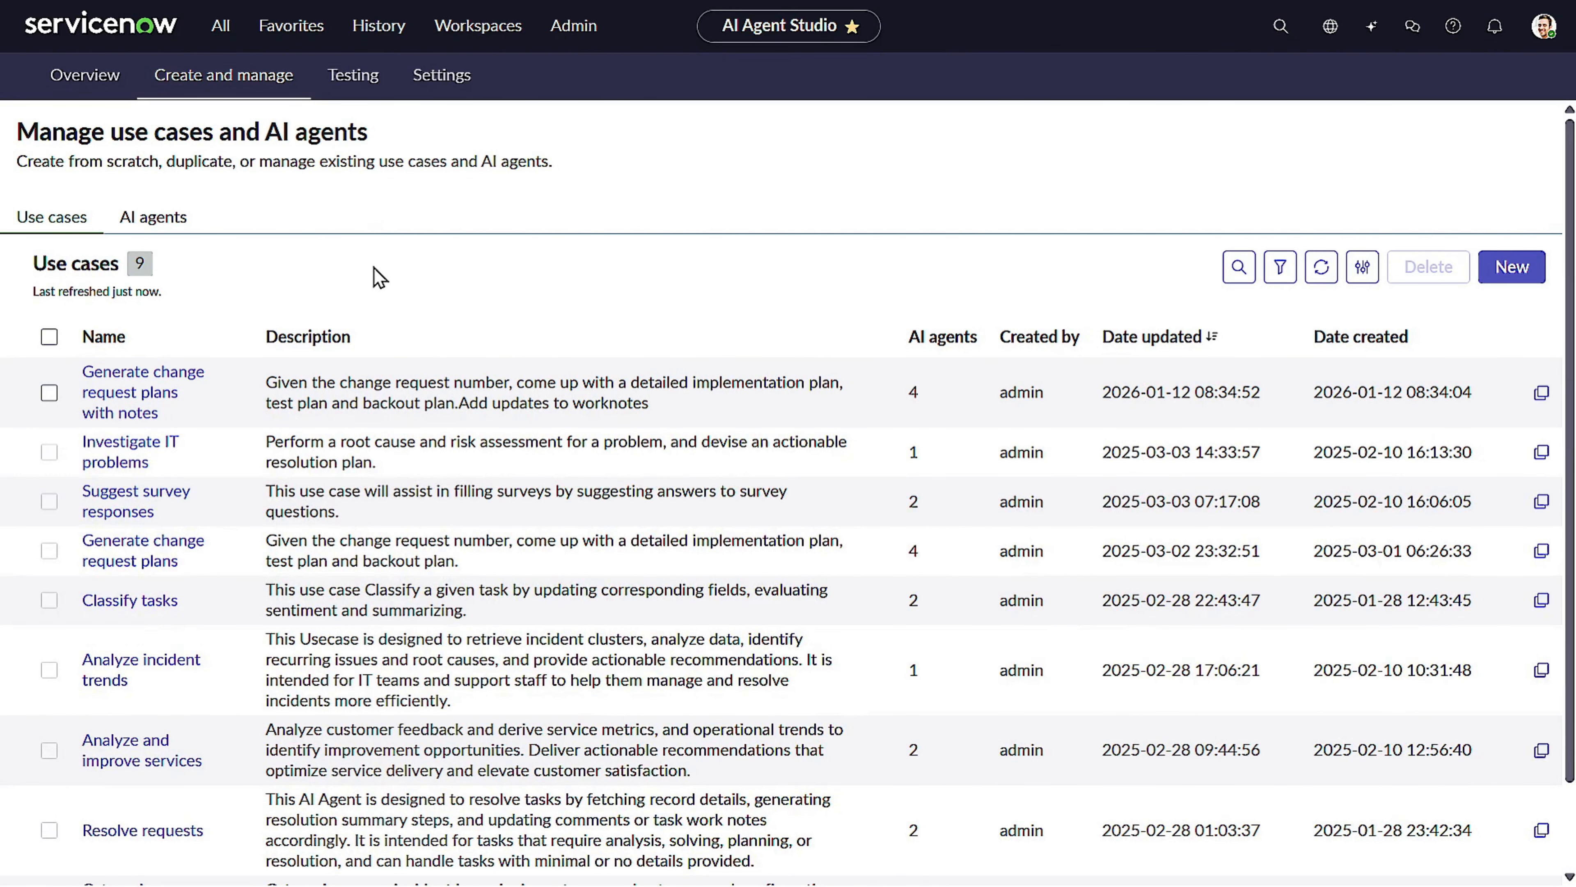
{"action": "left_click", "coordinate": [133, 406]}
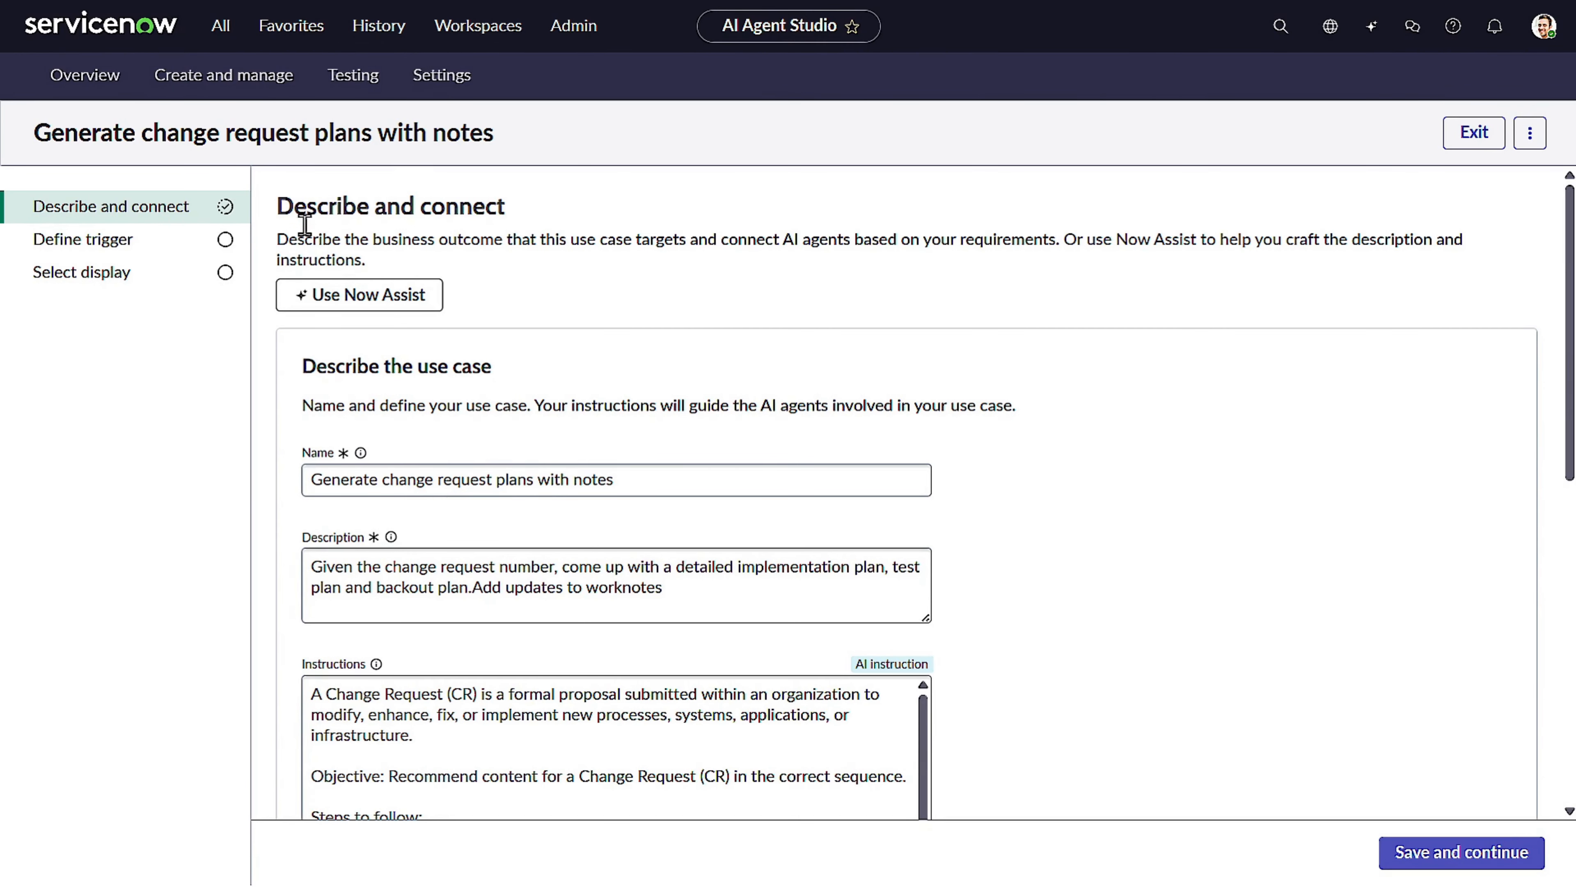
{"action": "left_click", "coordinate": [109, 236]}
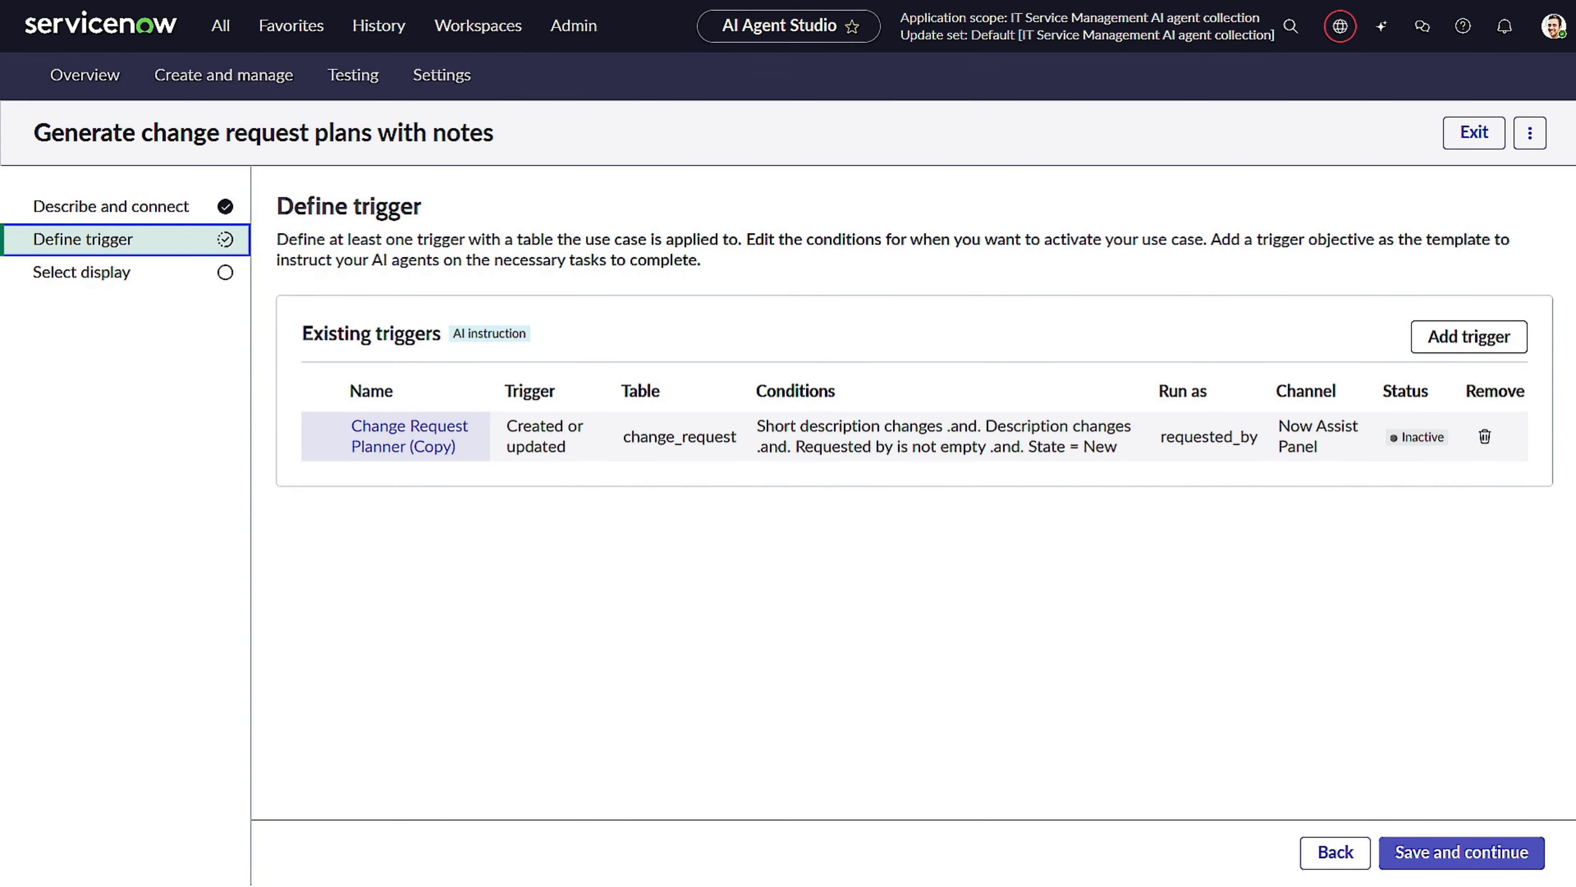
Rename the copied trigger to "Change Request Planner with notes".
{"action": "left_click", "coordinate": [410, 436]}
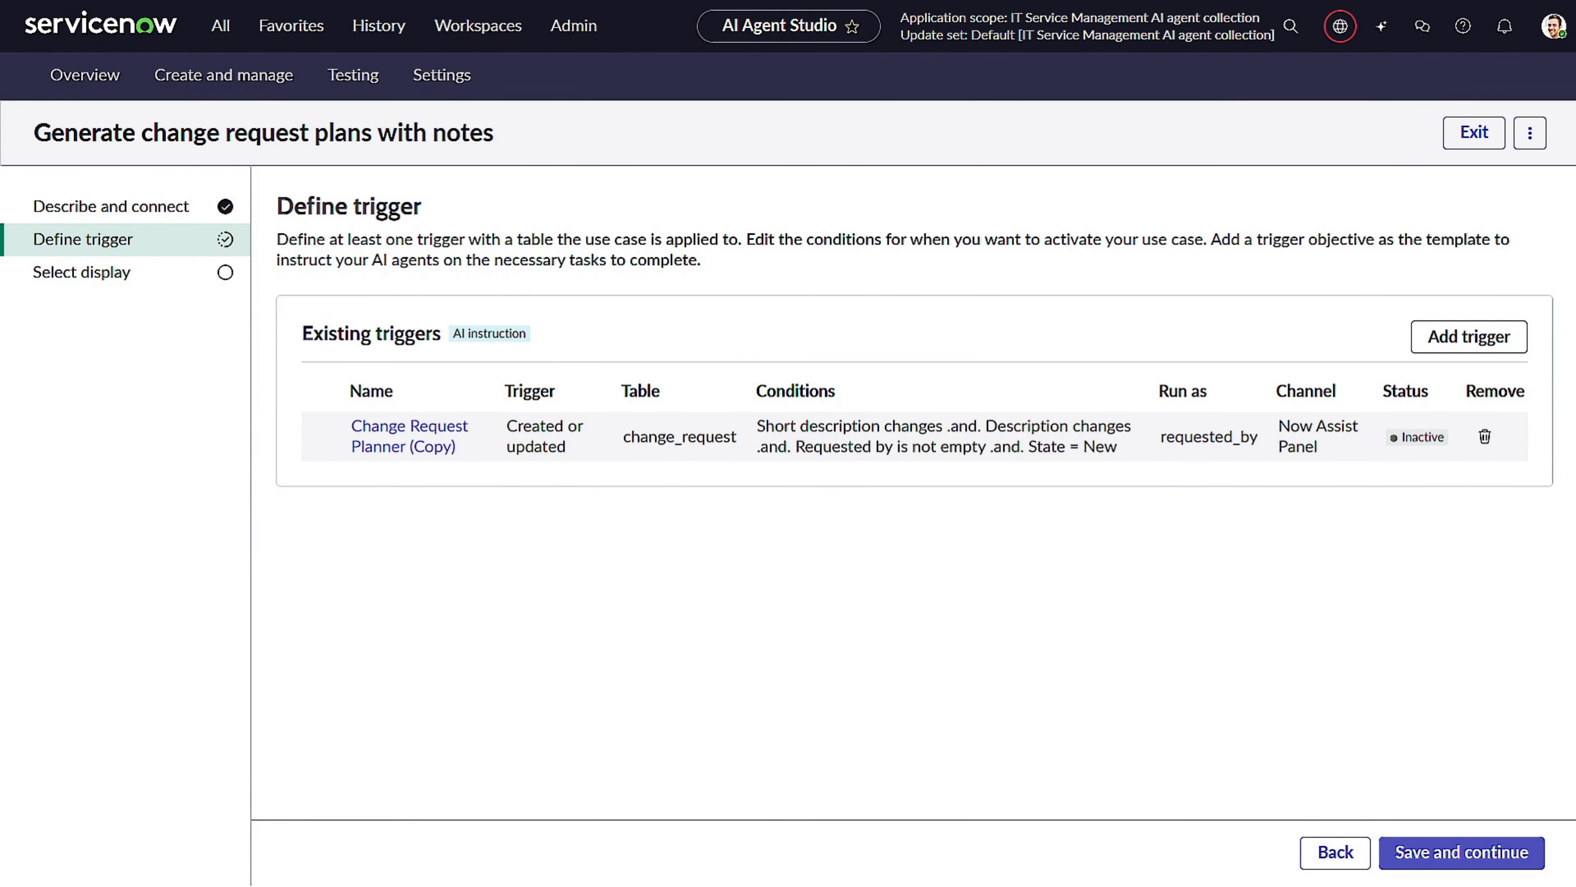
{"action": "left_click", "coordinate": [418, 440]}
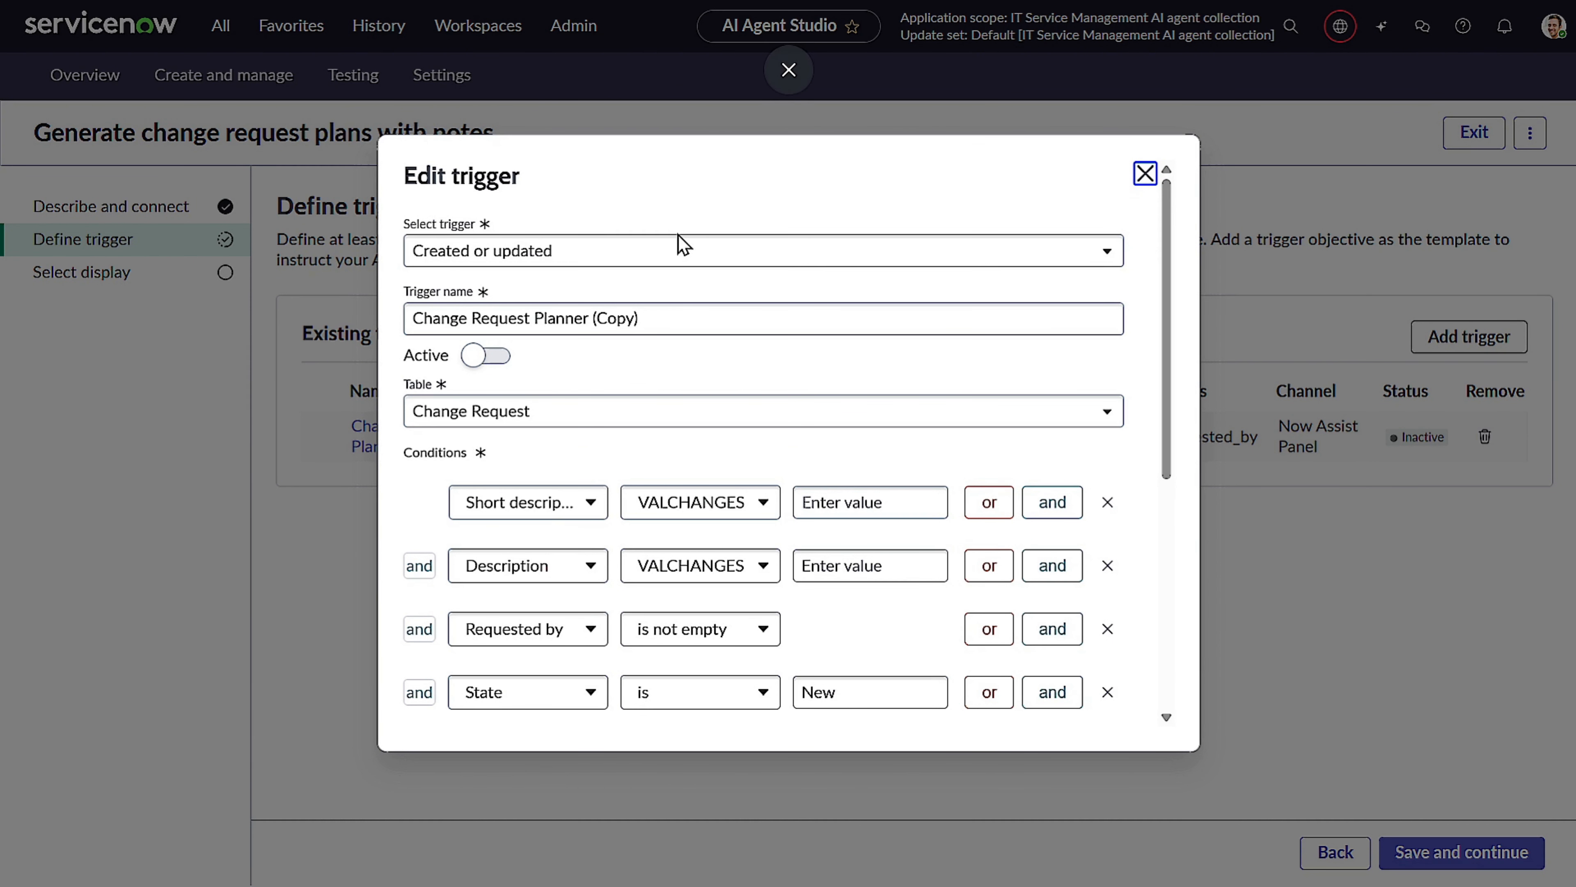
{"action": "left_click_drag", "start_coordinate": [590, 318], "coordinate": [732, 318]}
{"action": "key", "text": "BackSpace"}
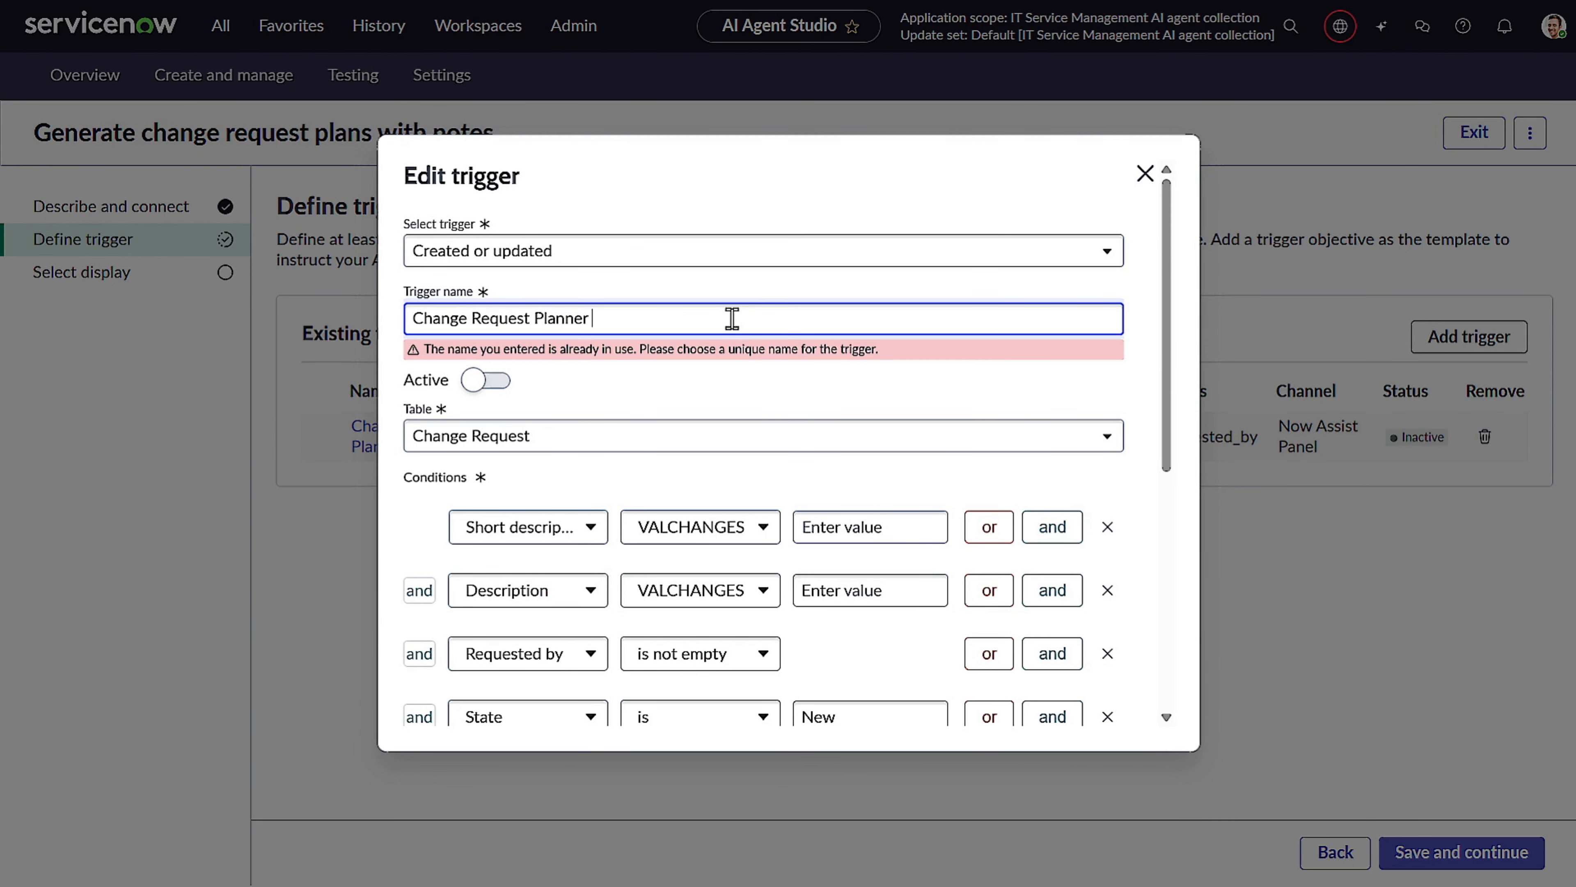
{"action": "type", "text": "with notes"}
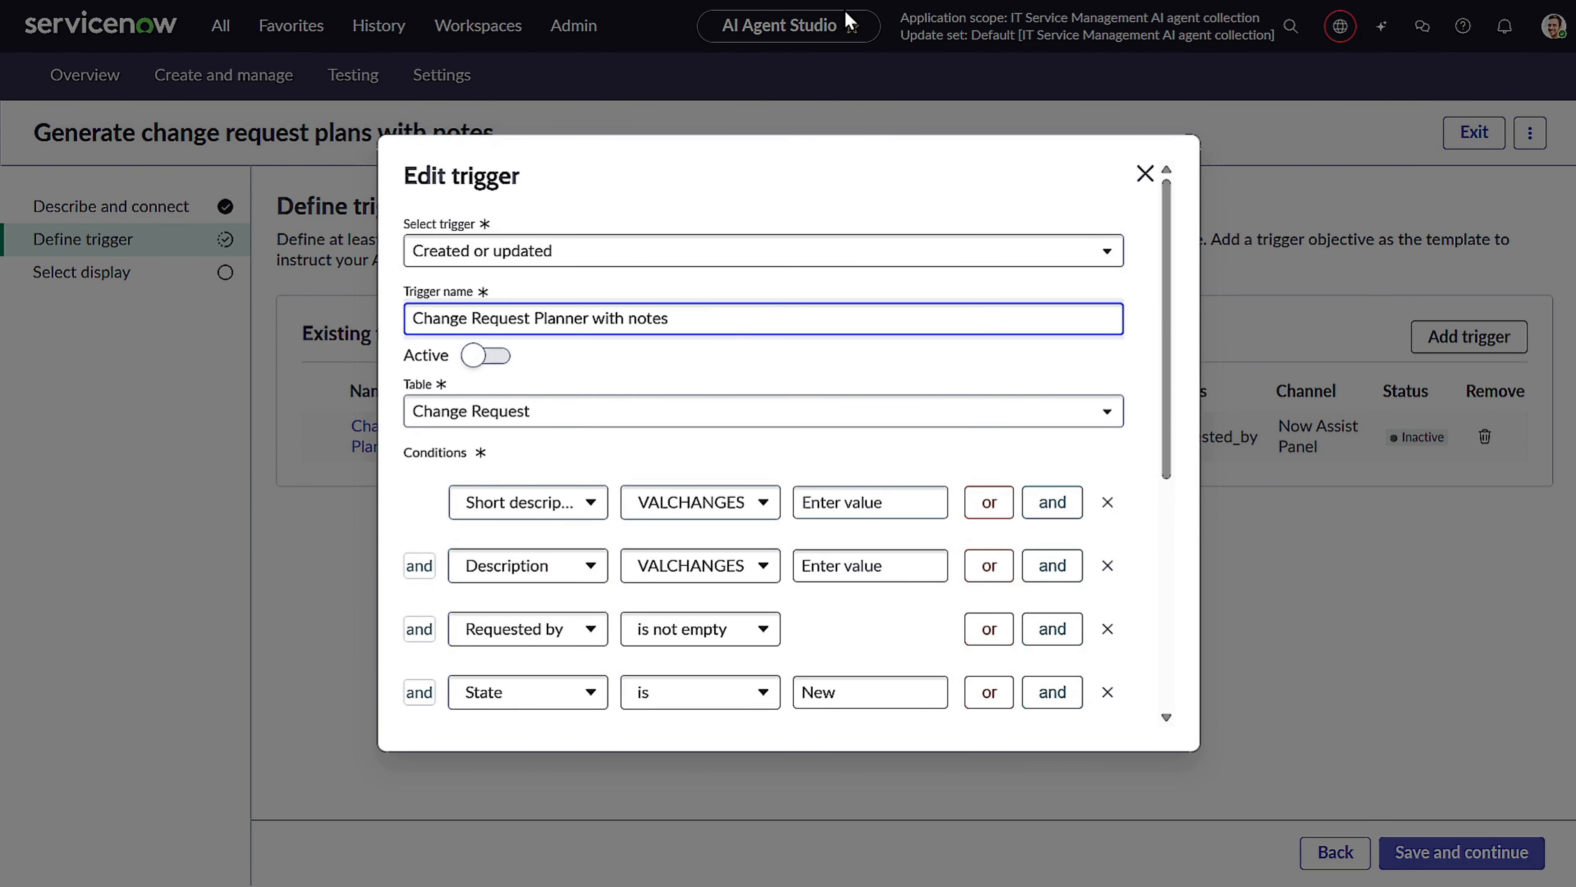
Activate the trigger, save it, and continue to the use case's display settings.
{"action": "left_click", "coordinate": [504, 355]}
{"action": "left_click", "coordinate": [497, 355]}
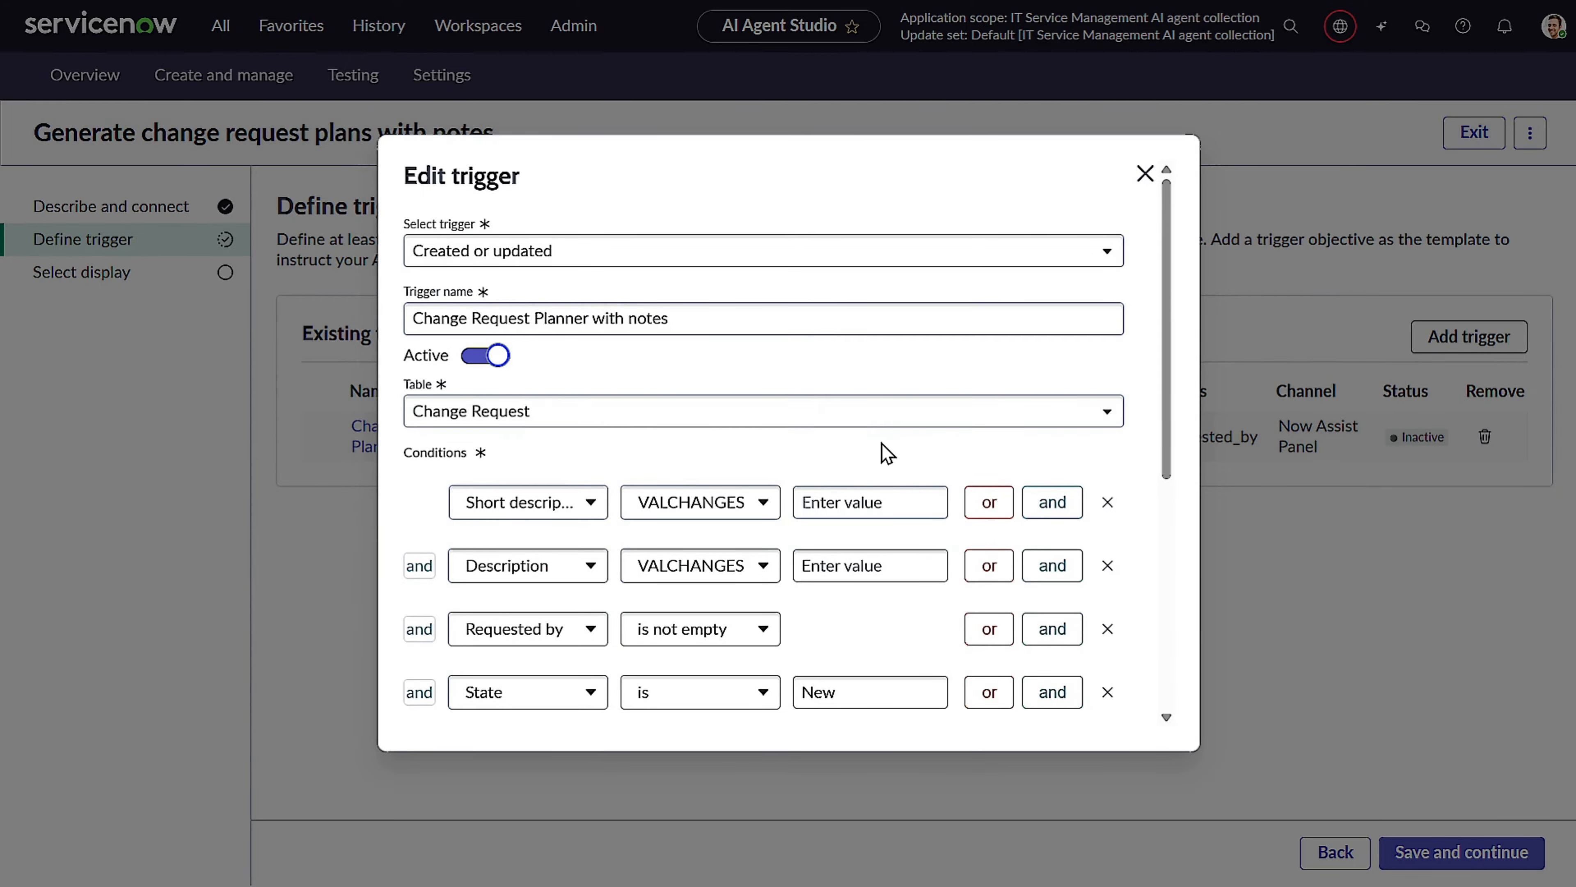
{"action": "scroll", "coordinate": [886, 446], "scroll_direction": "down", "scroll_amount": 5}
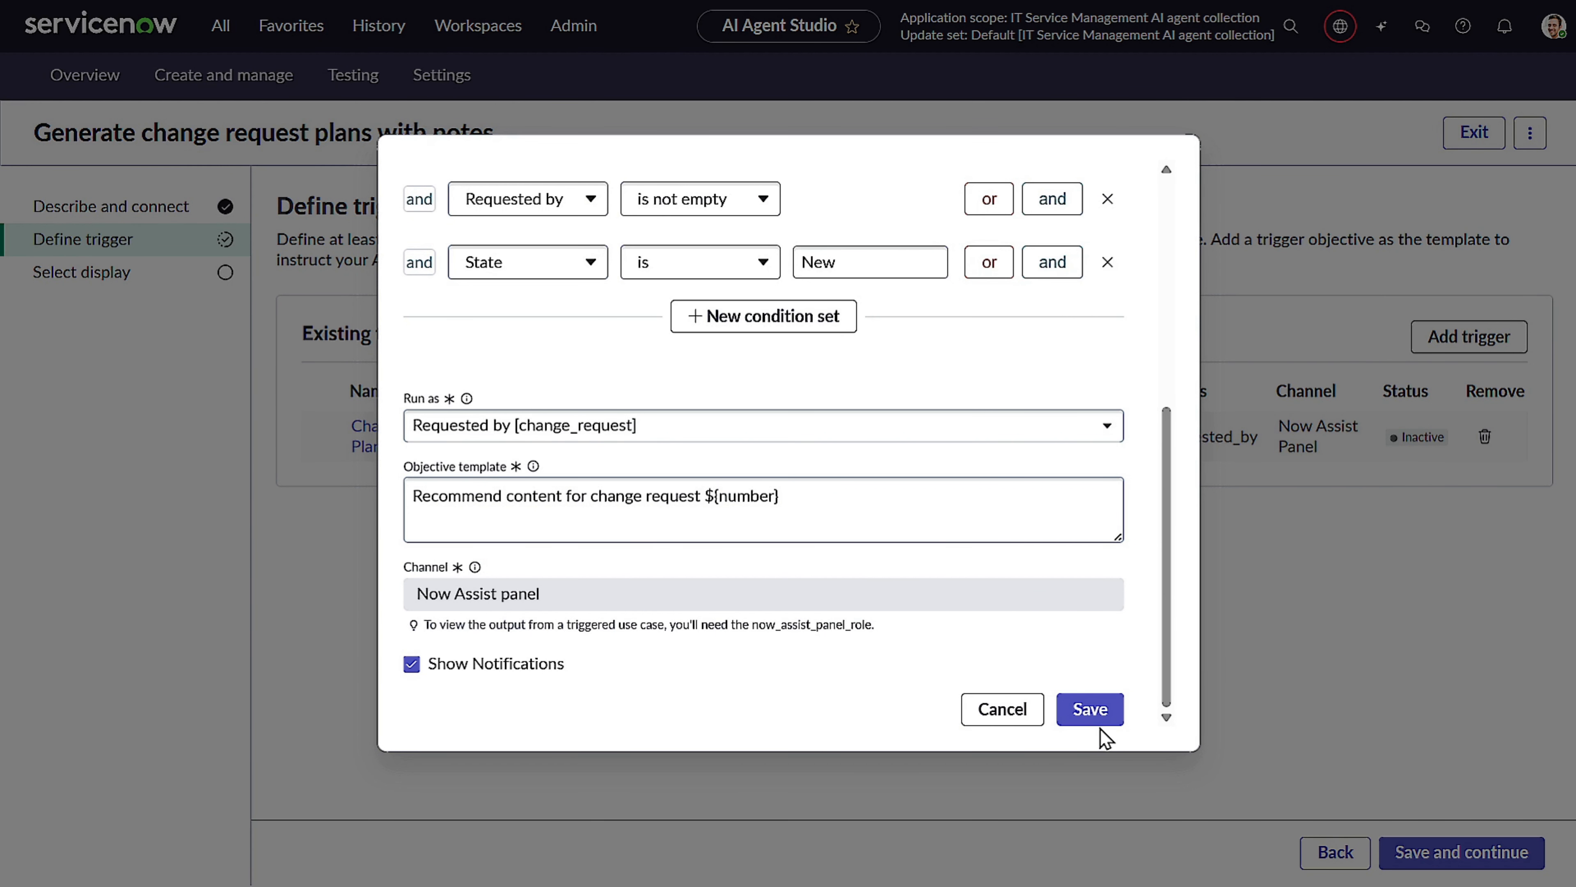
{"action": "left_click", "coordinate": [1104, 711]}
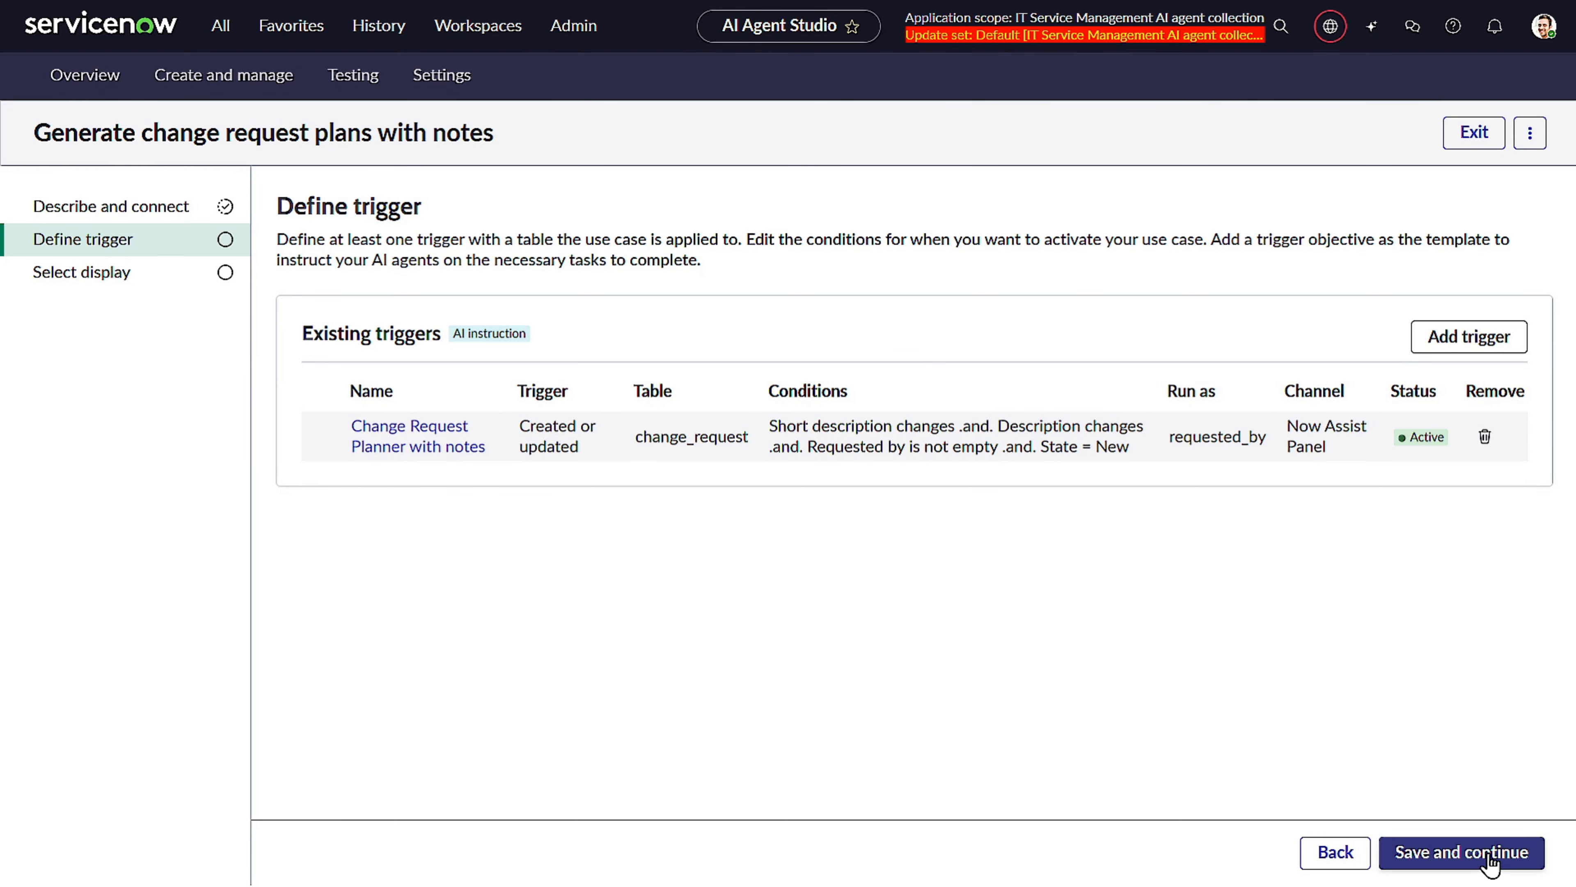
{"action": "left_click", "coordinate": [1490, 860]}
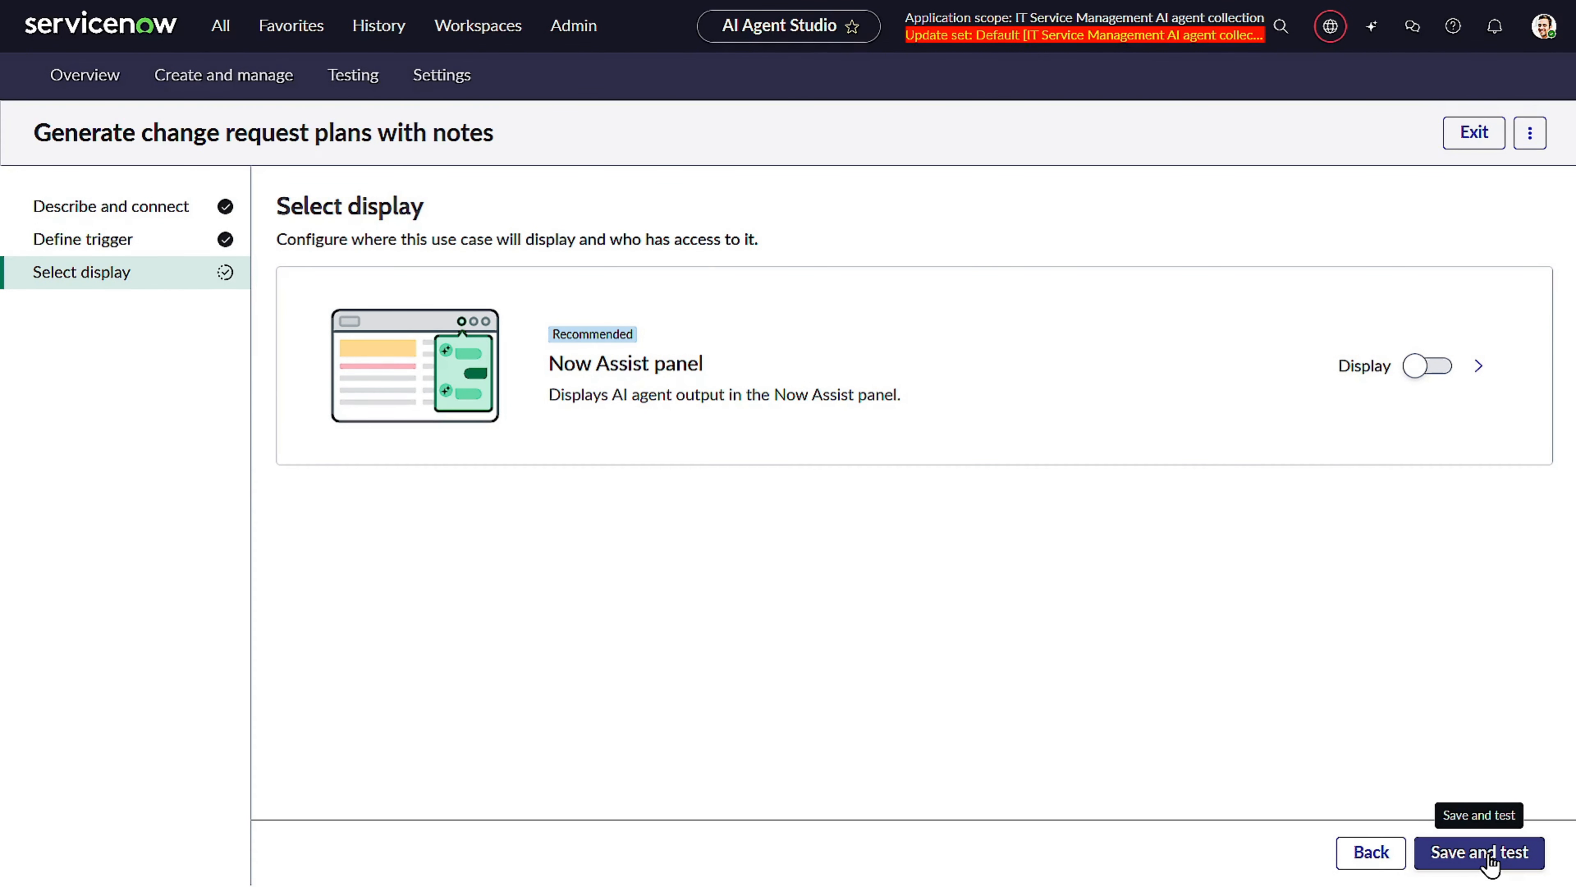
Save and test the use case, then review the trigger definition of the original "Generate change request plans" use case.
{"action": "left_click", "coordinate": [1481, 852]}
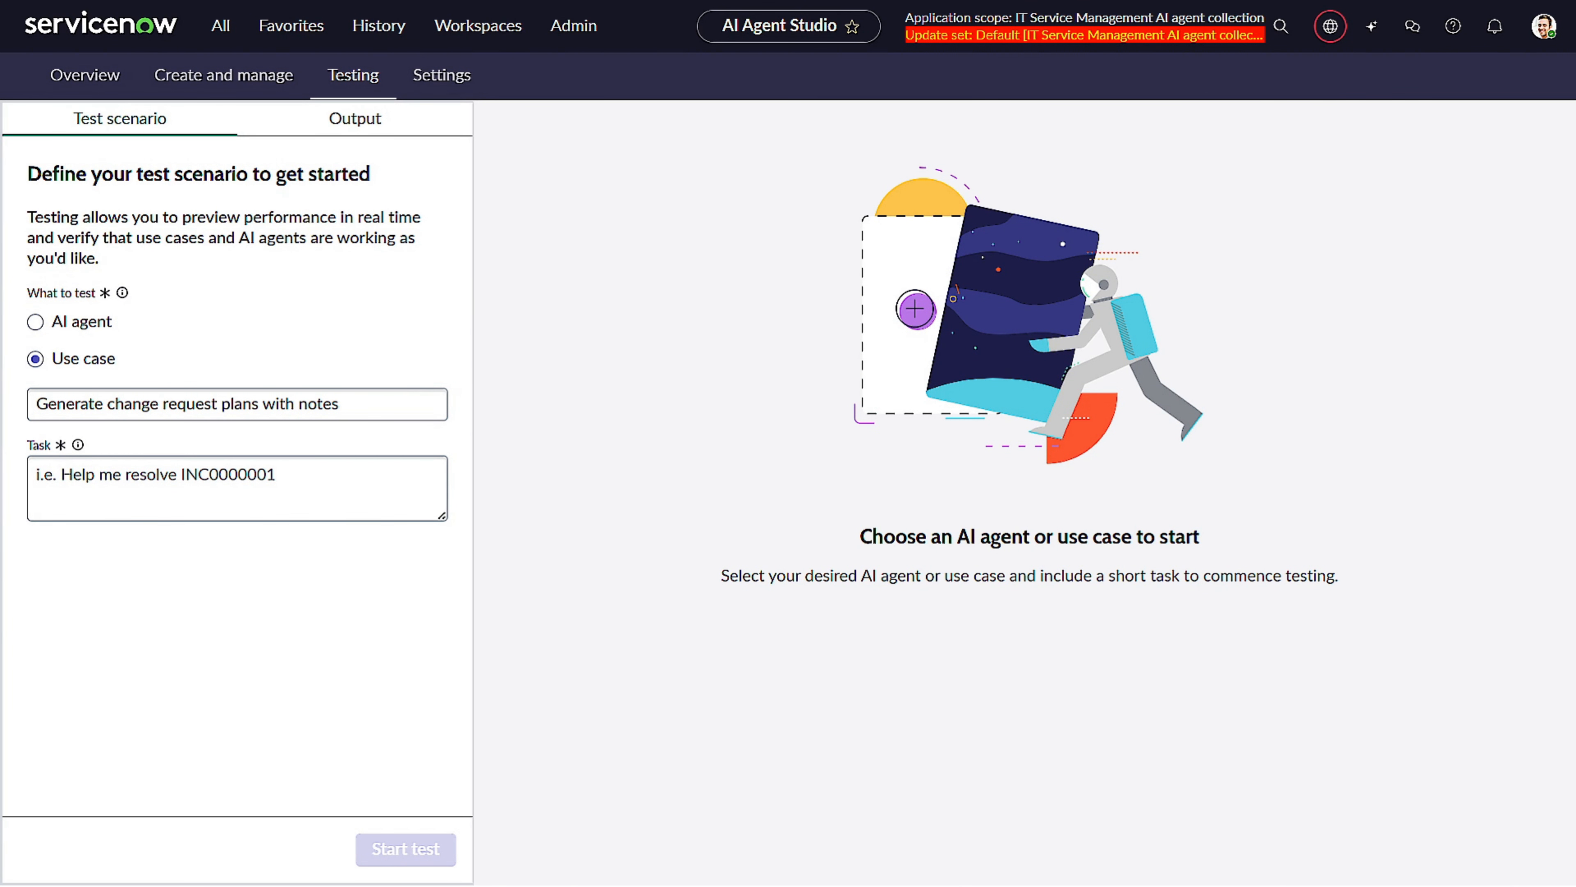
{"action": "left_click", "coordinate": [280, 93]}
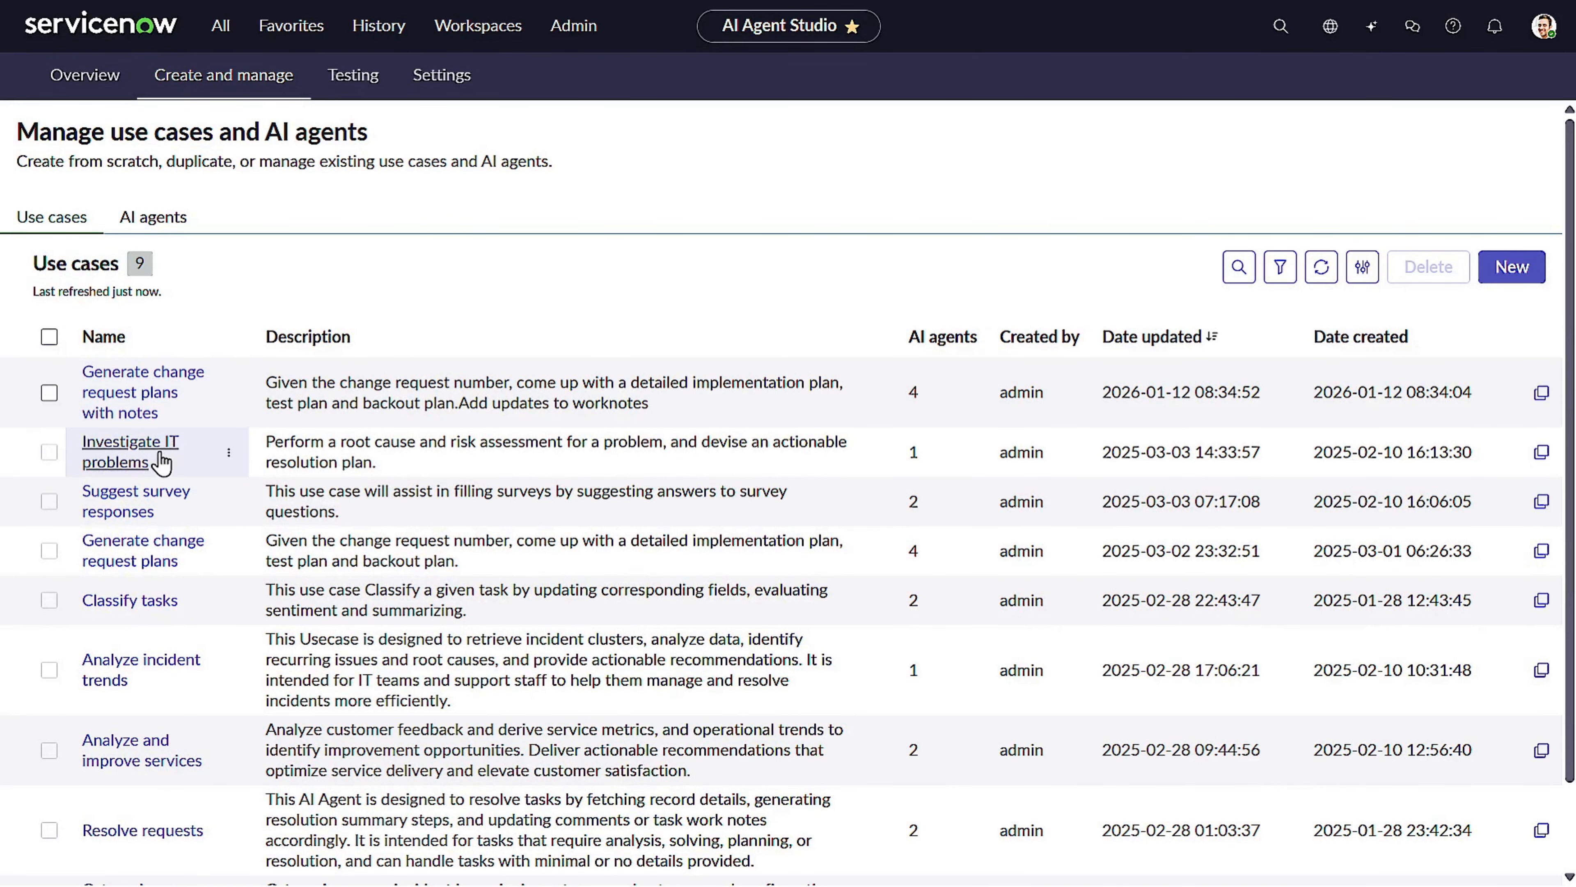
{"action": "left_click", "coordinate": [164, 555]}
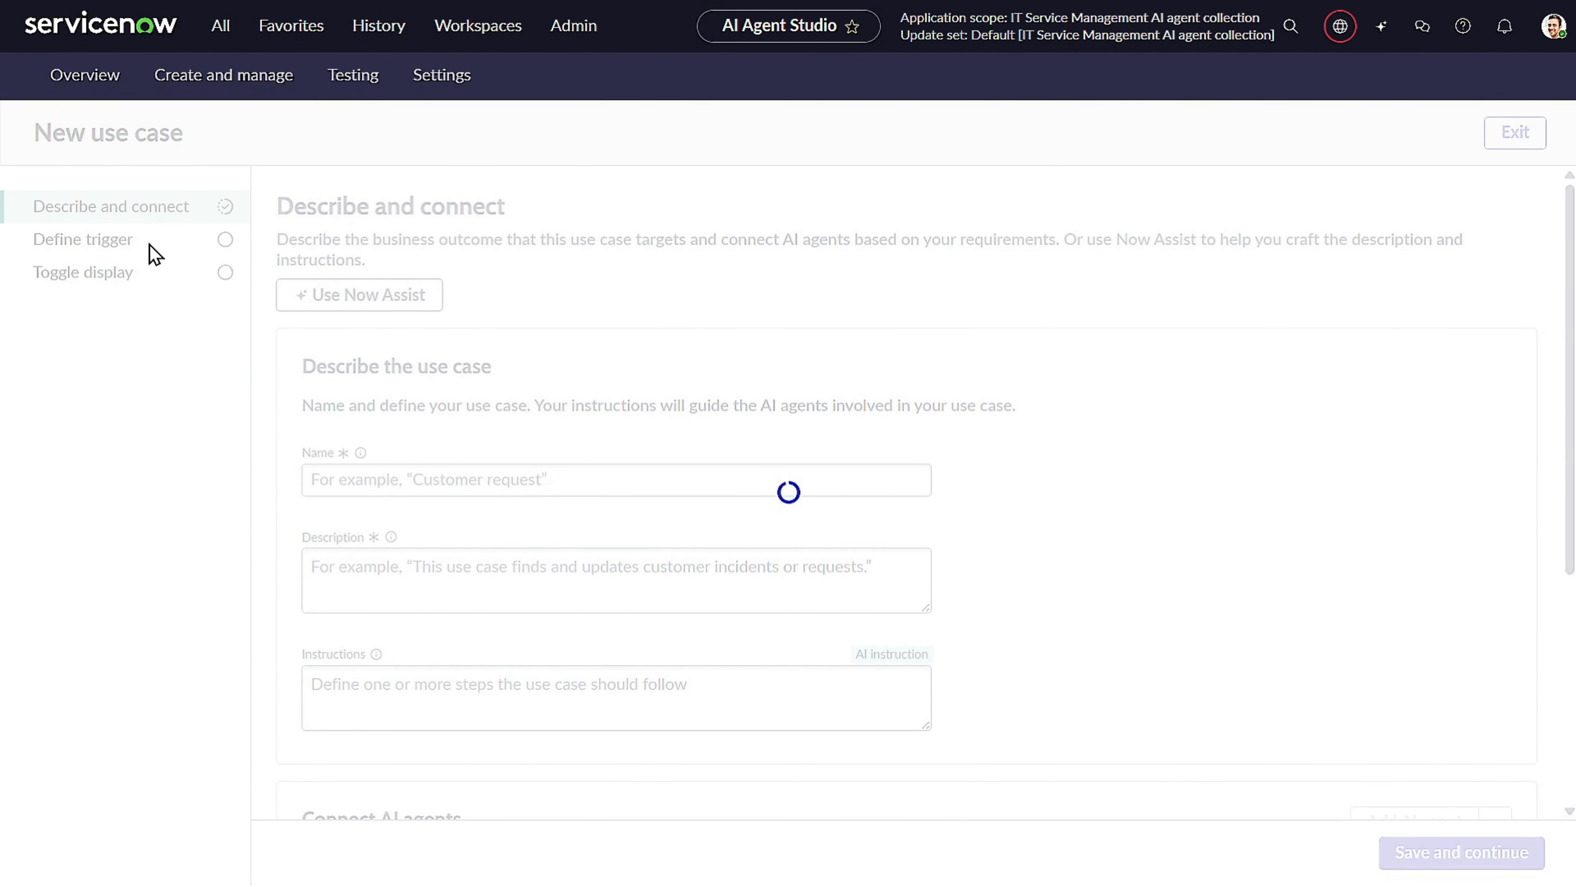
{"action": "left_click", "coordinate": [134, 304]}
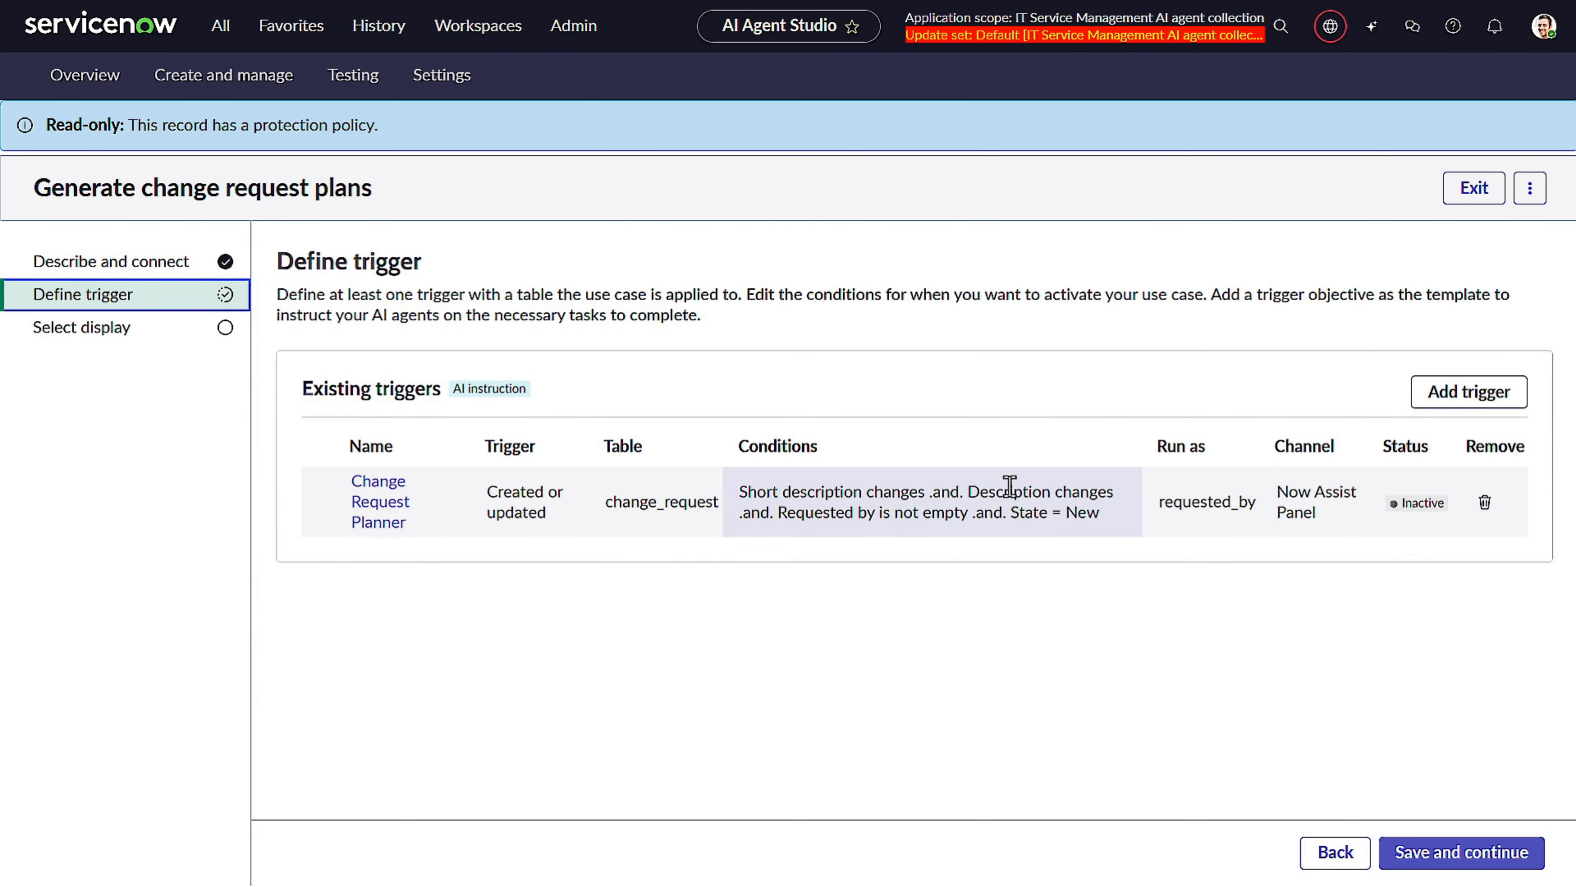
{"action": "left_click", "coordinate": [265, 87]}
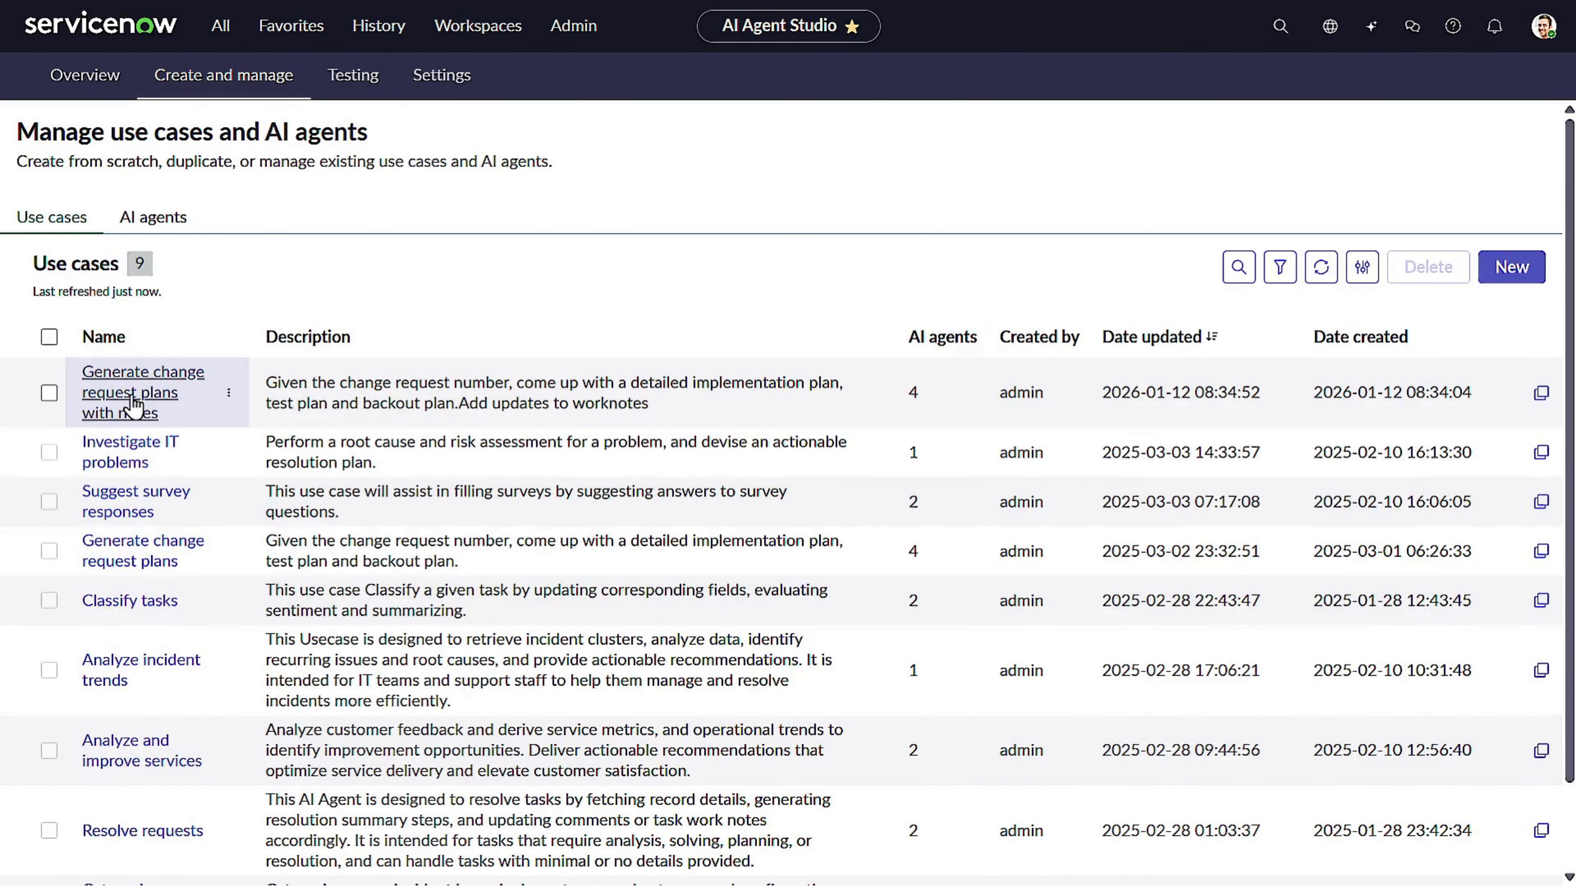
Reopen "Generate change request plans with notes", turn on its Now Assist panel display, and save and test it.
{"action": "left_click", "coordinate": [133, 403]}
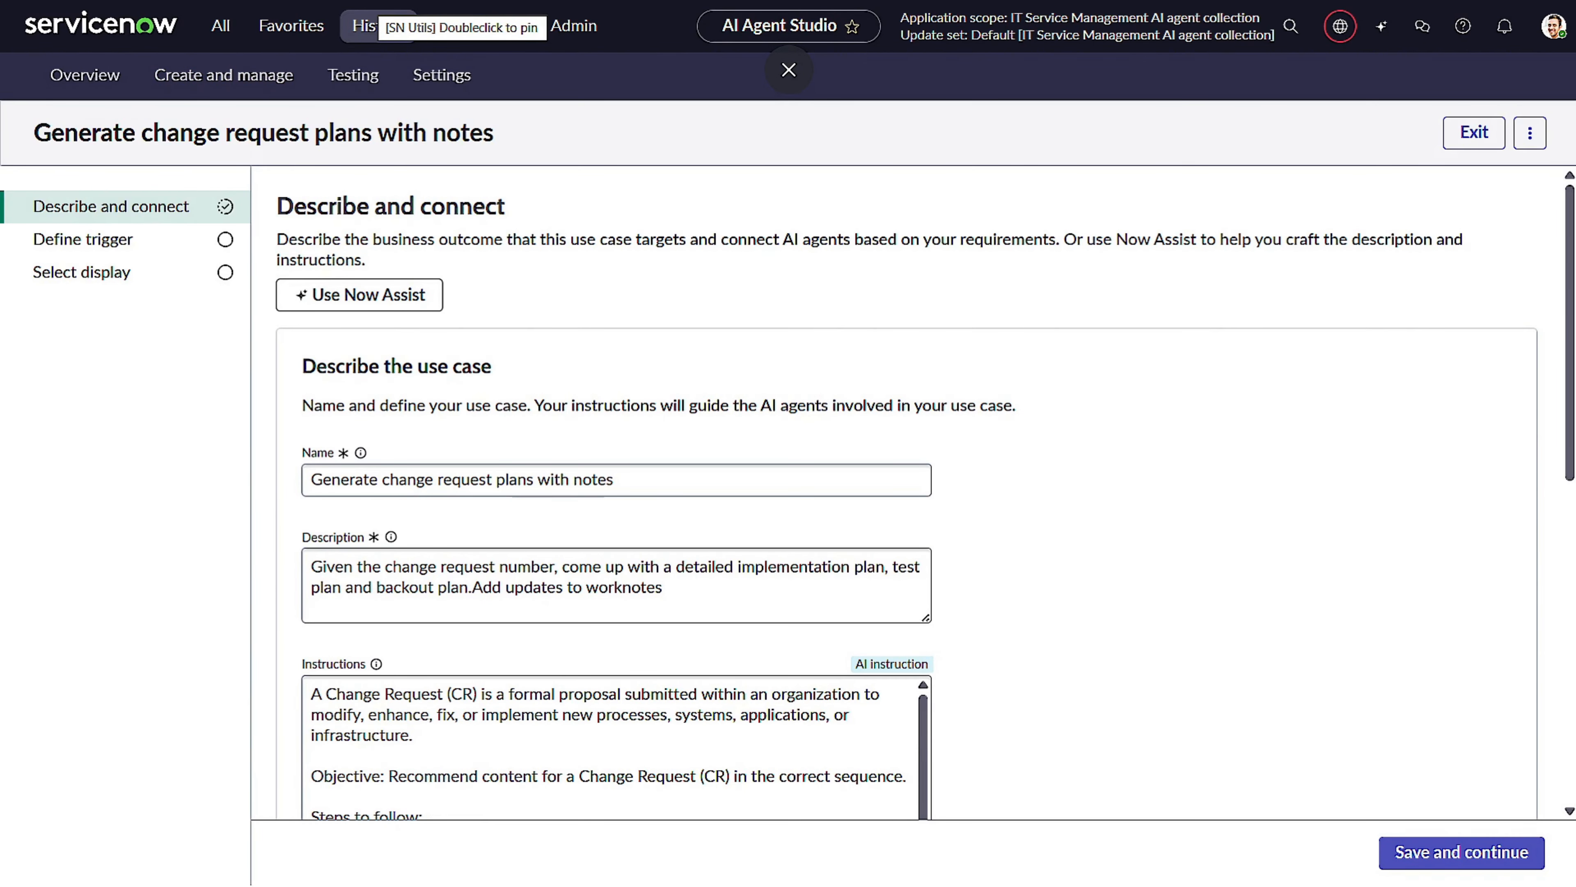
{"action": "left_click", "coordinate": [167, 273]}
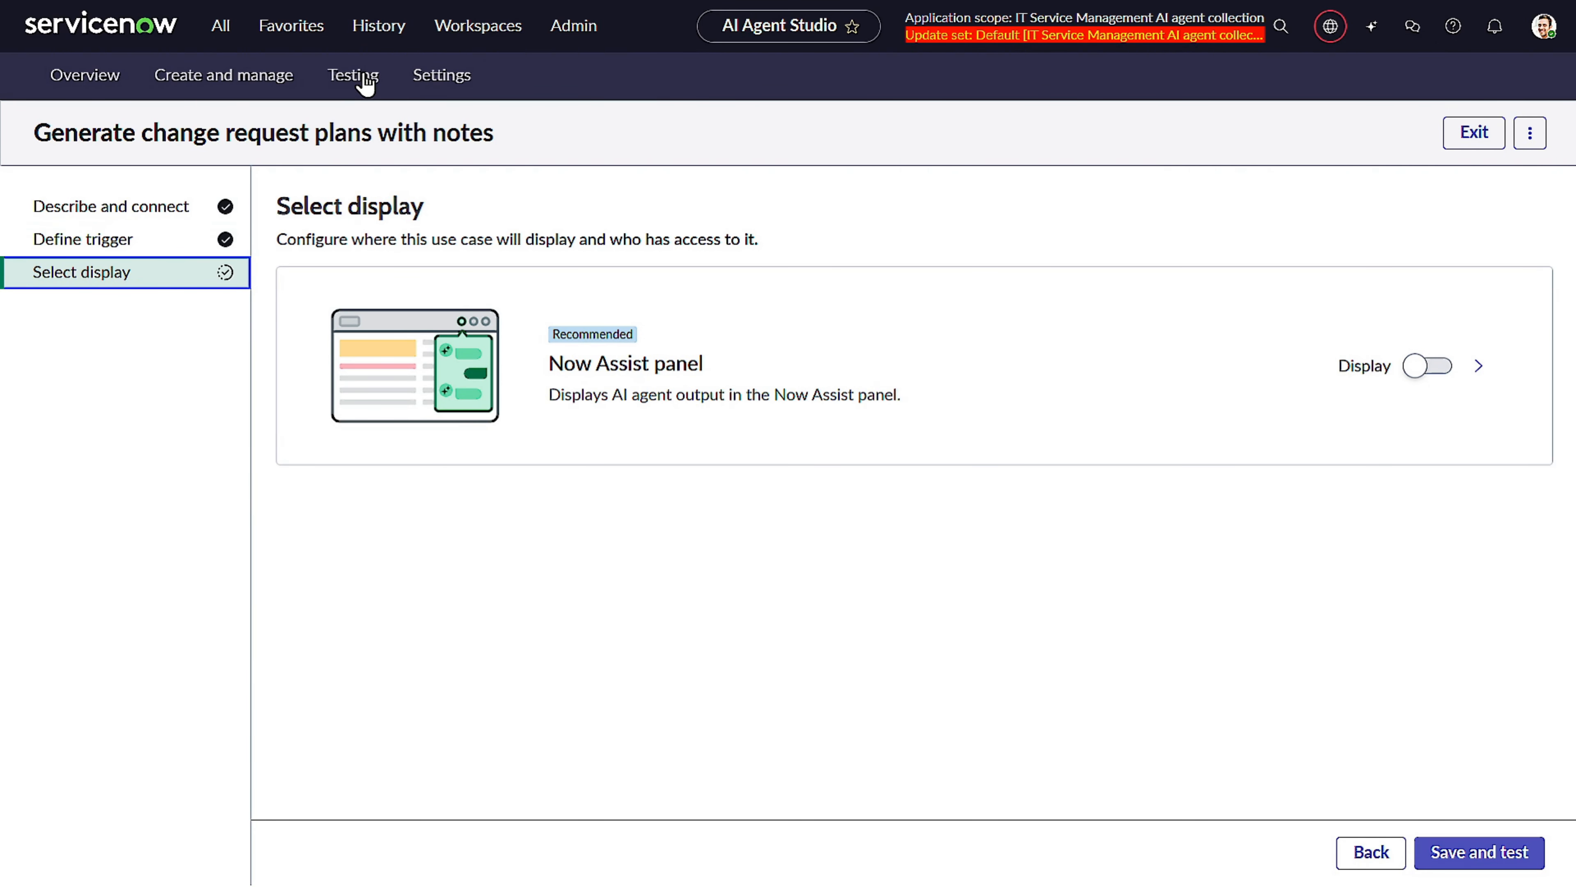
{"action": "left_click", "coordinate": [1418, 366]}
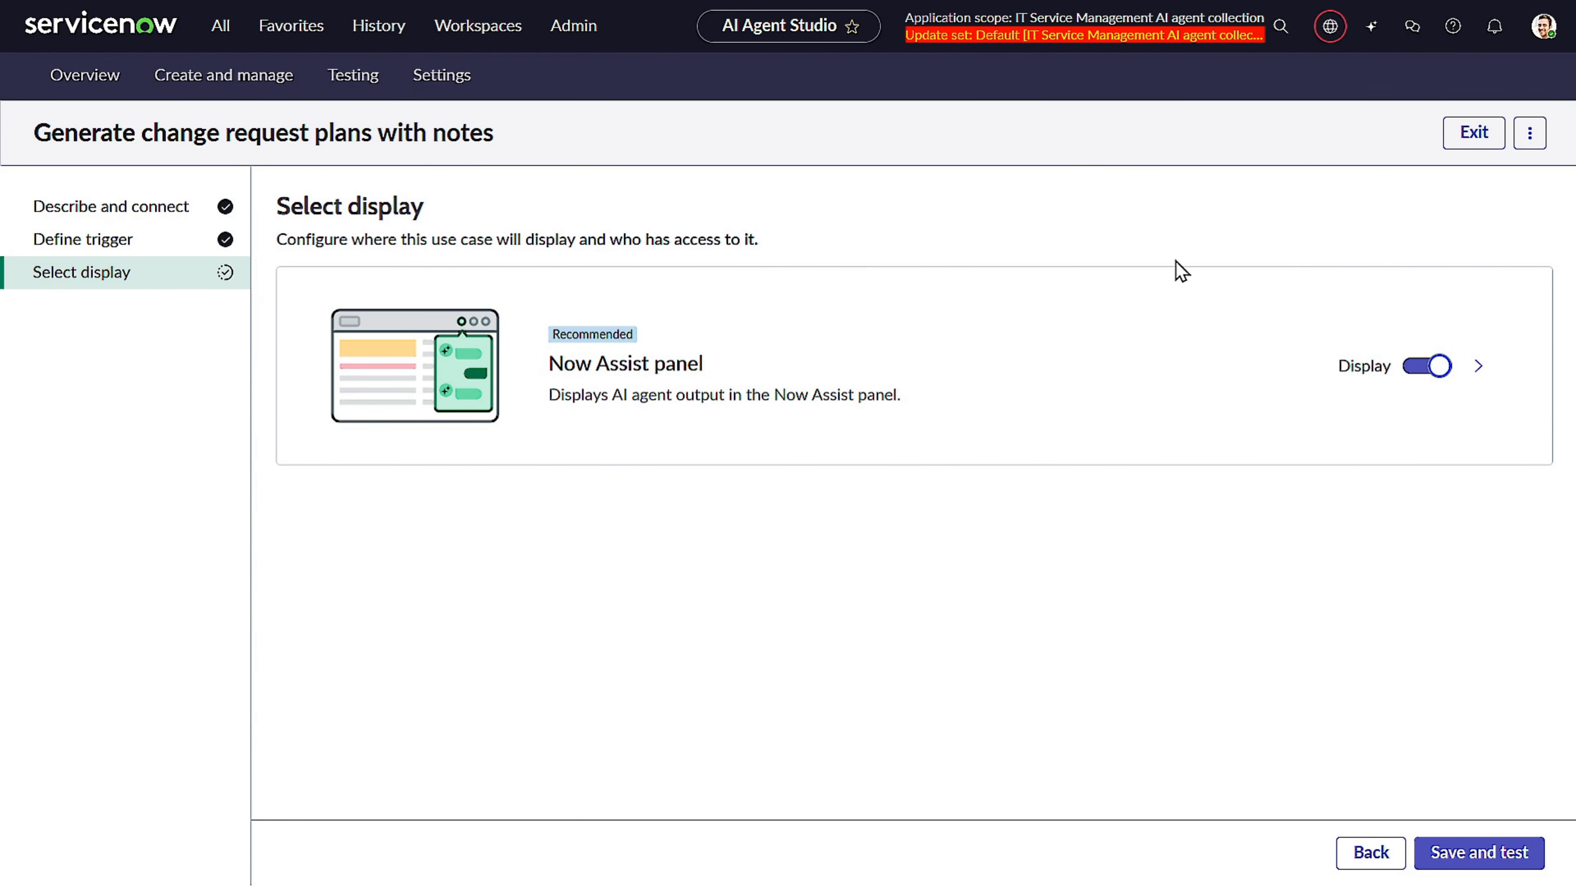
{"action": "left_click", "coordinate": [1479, 849]}
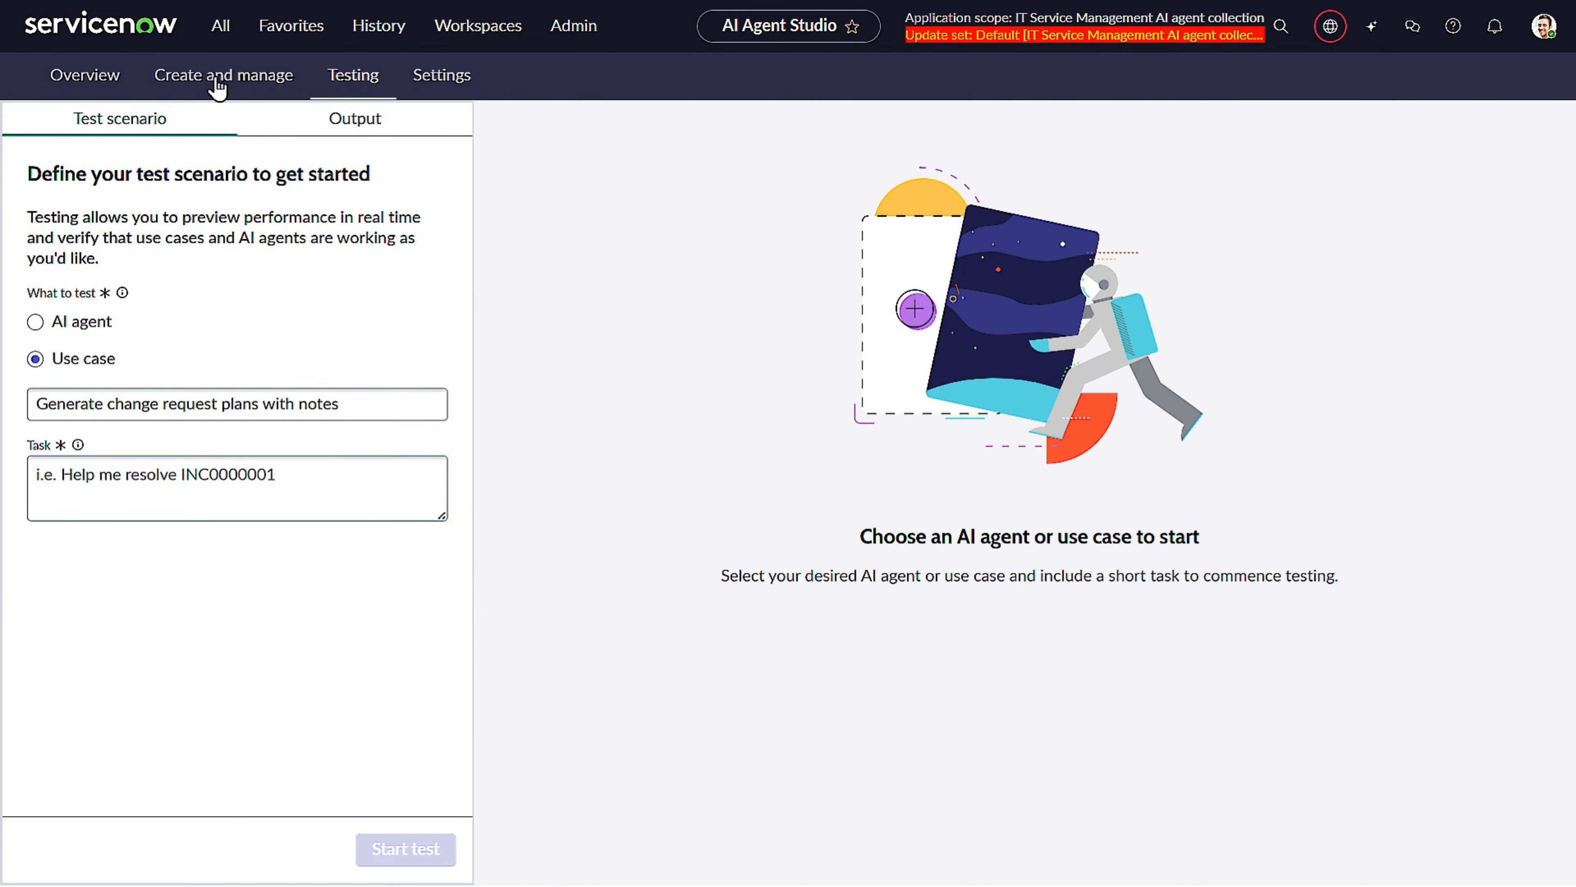
Open change request CHG0000036 from the change request list sorted by number.
{"action": "left_click", "coordinate": [221, 26]}
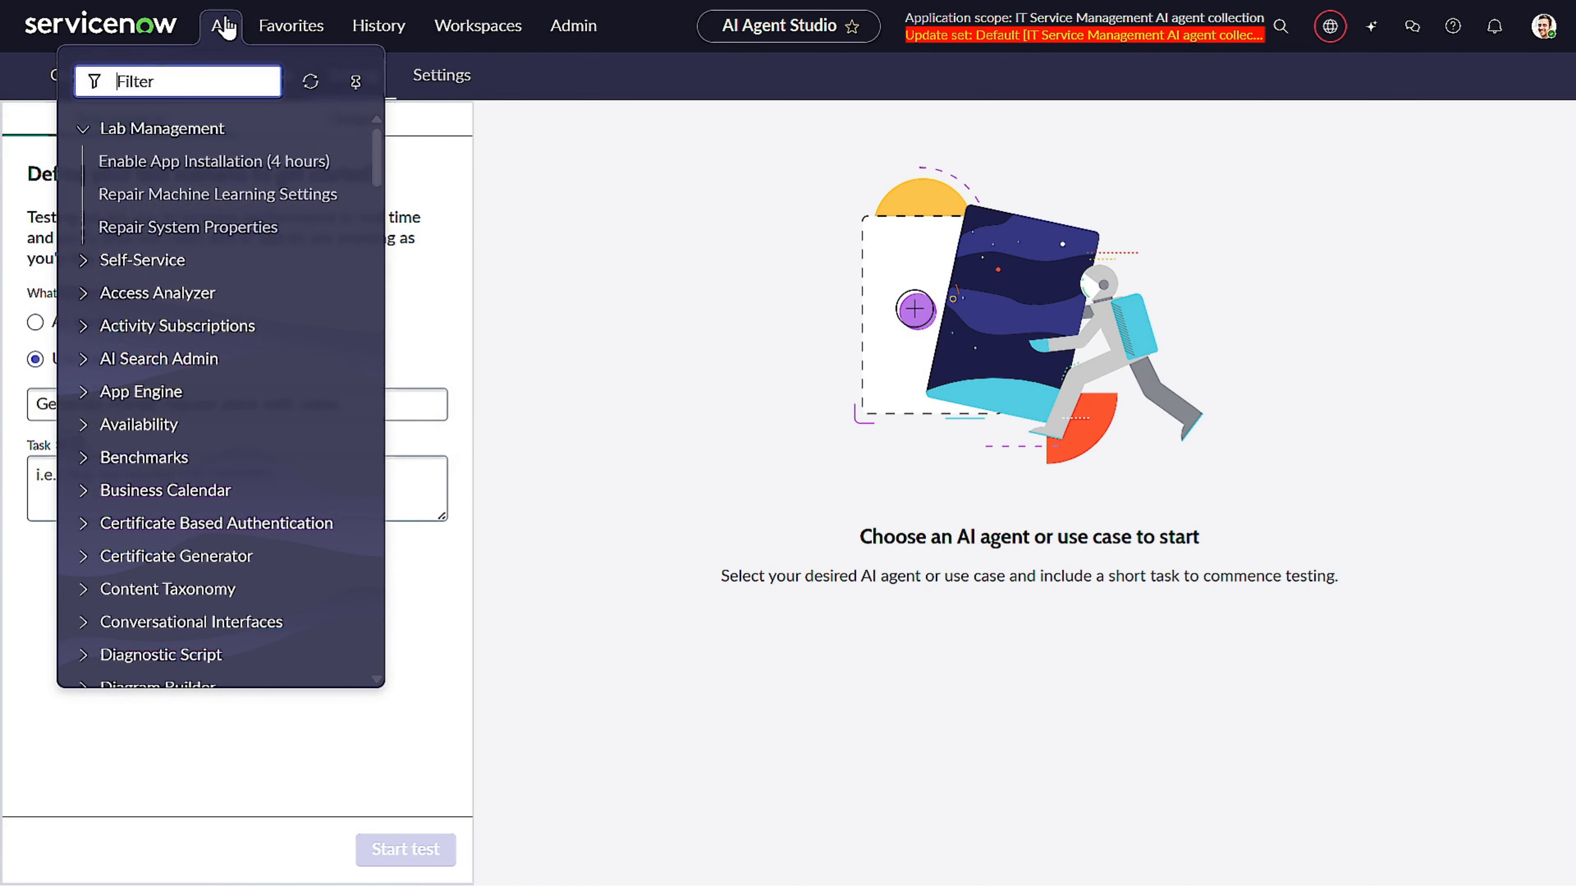
{"action": "type", "text": "change"}
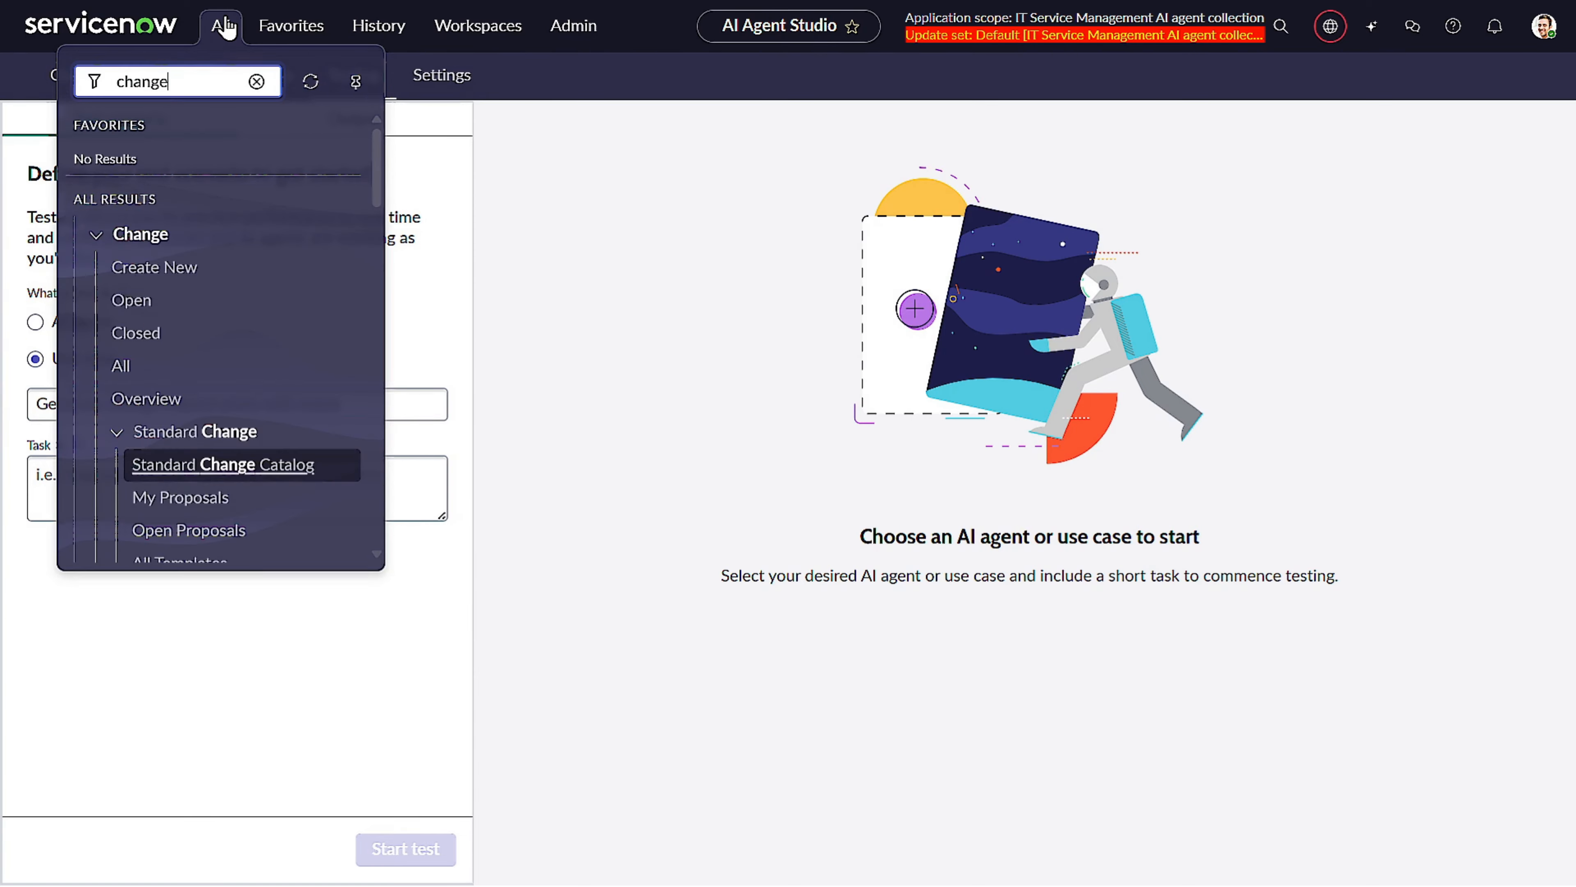
{"action": "left_click", "coordinate": [183, 309]}
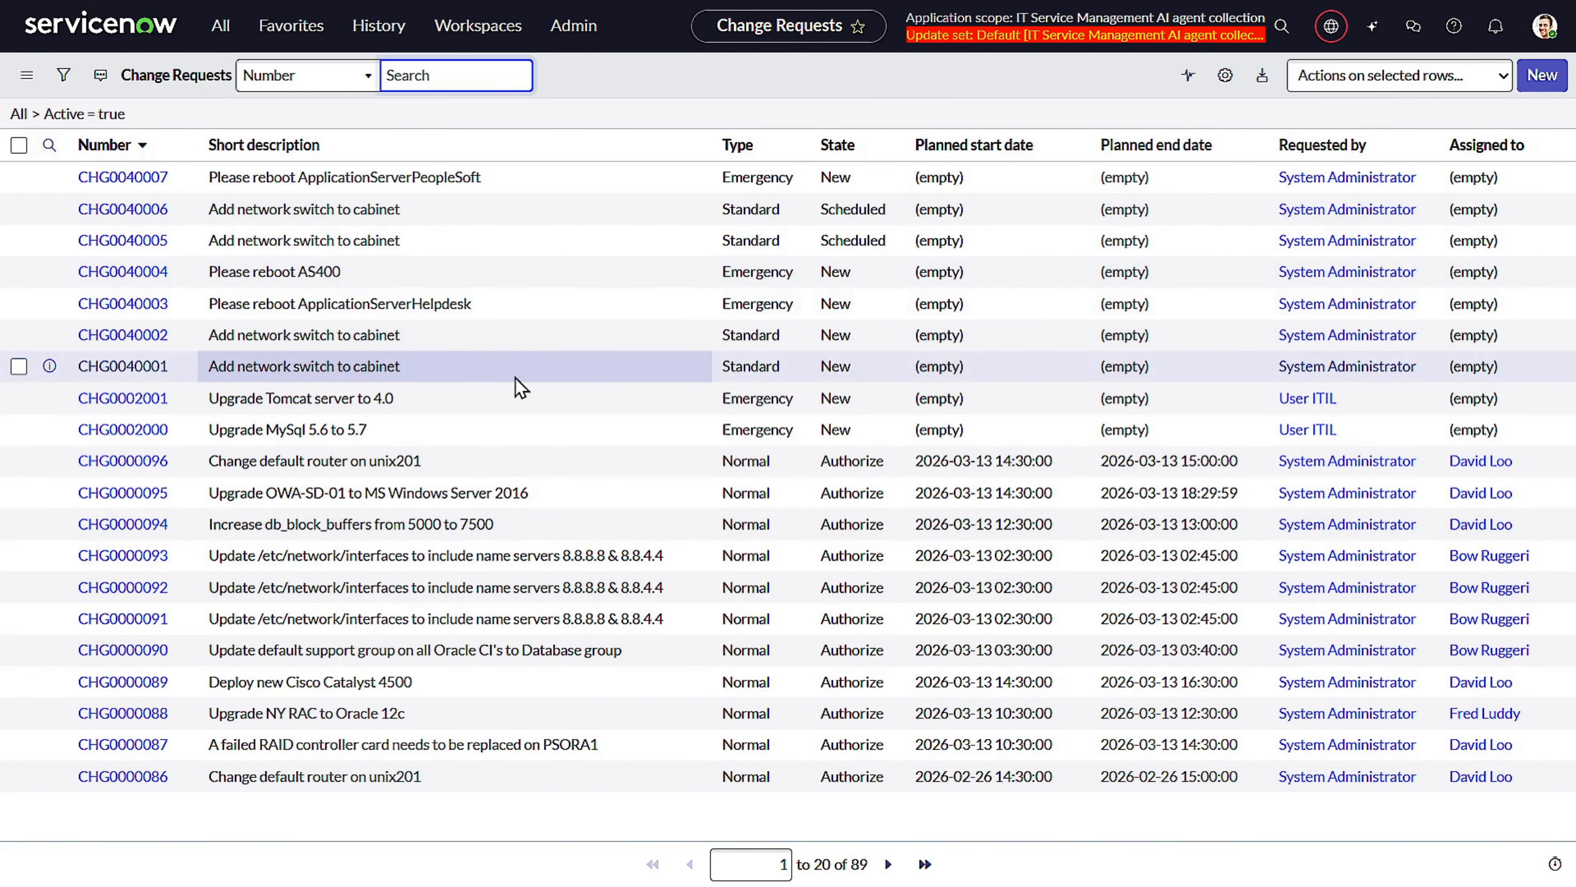
{"action": "left_click", "coordinate": [94, 149]}
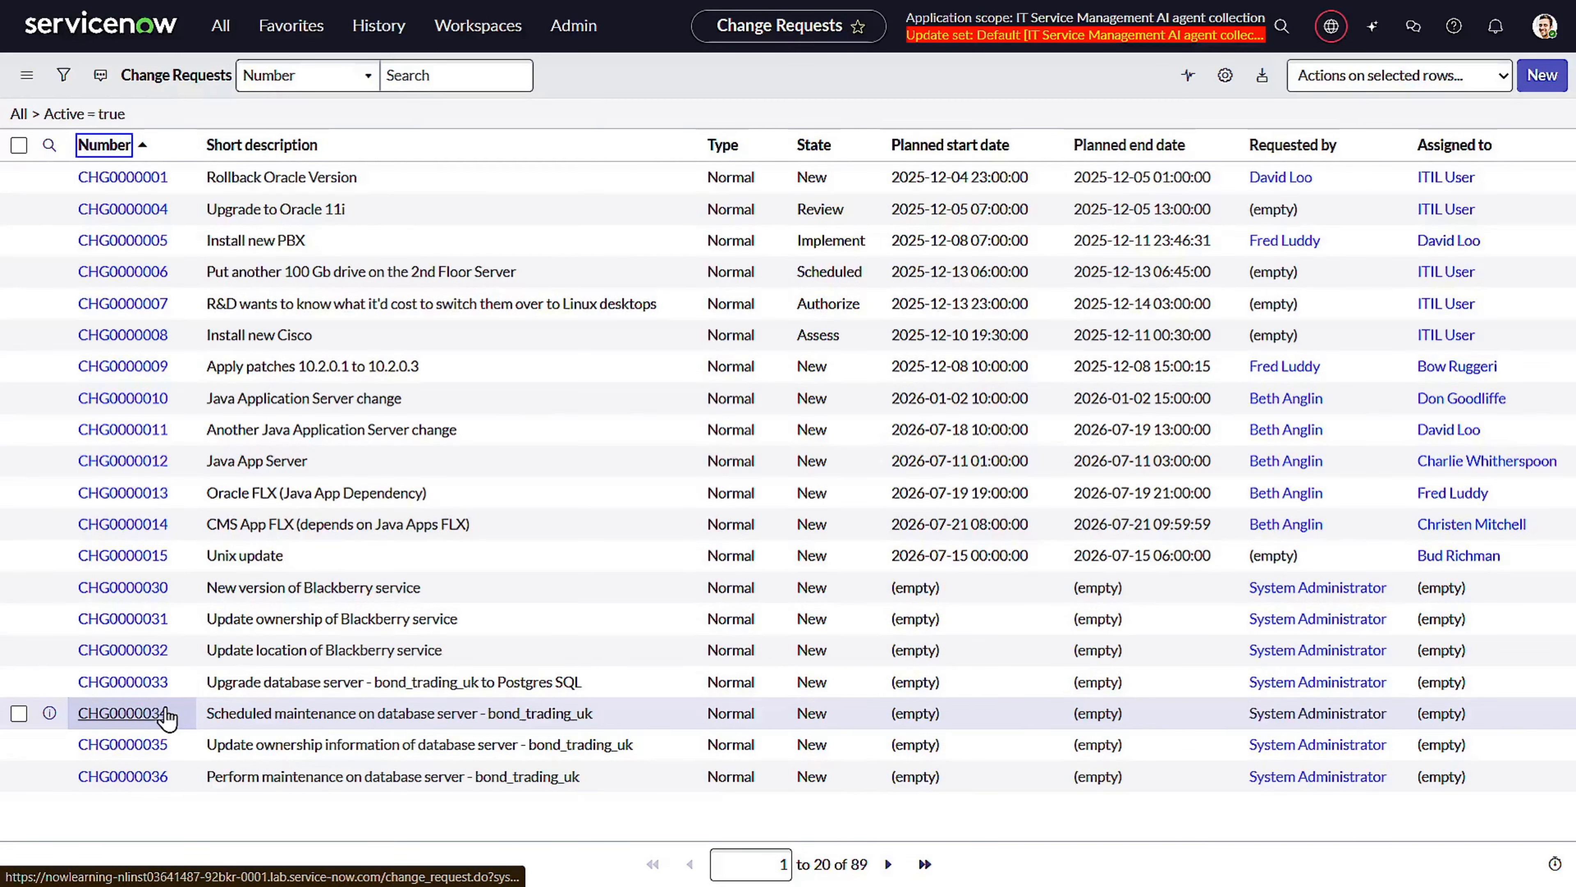
{"action": "left_click", "coordinate": [133, 775]}
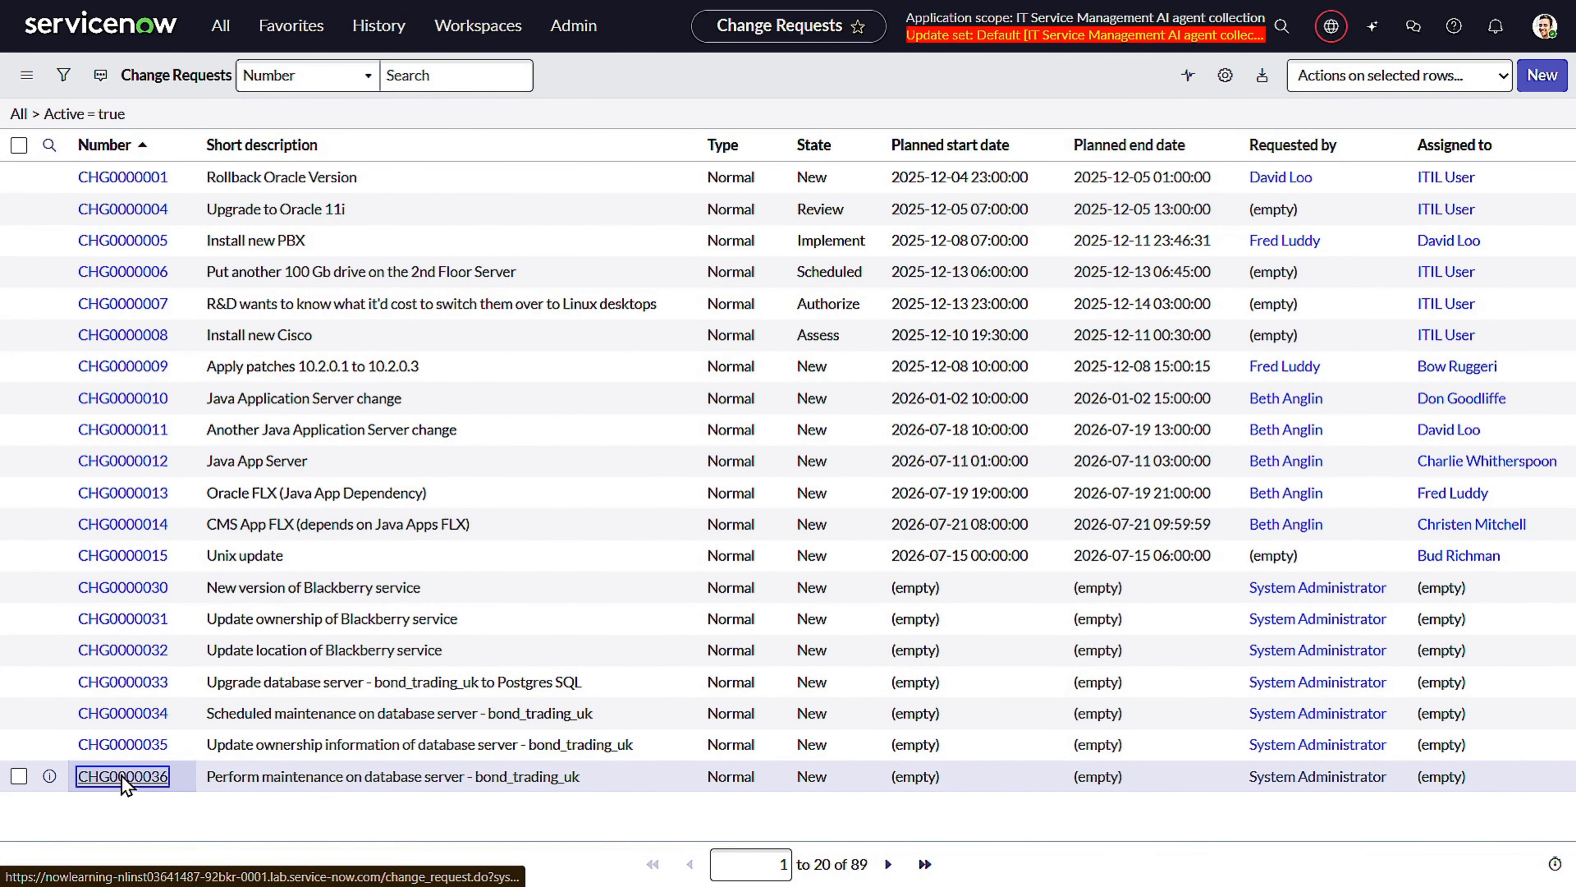
{"action": "key", "text": "Return"}
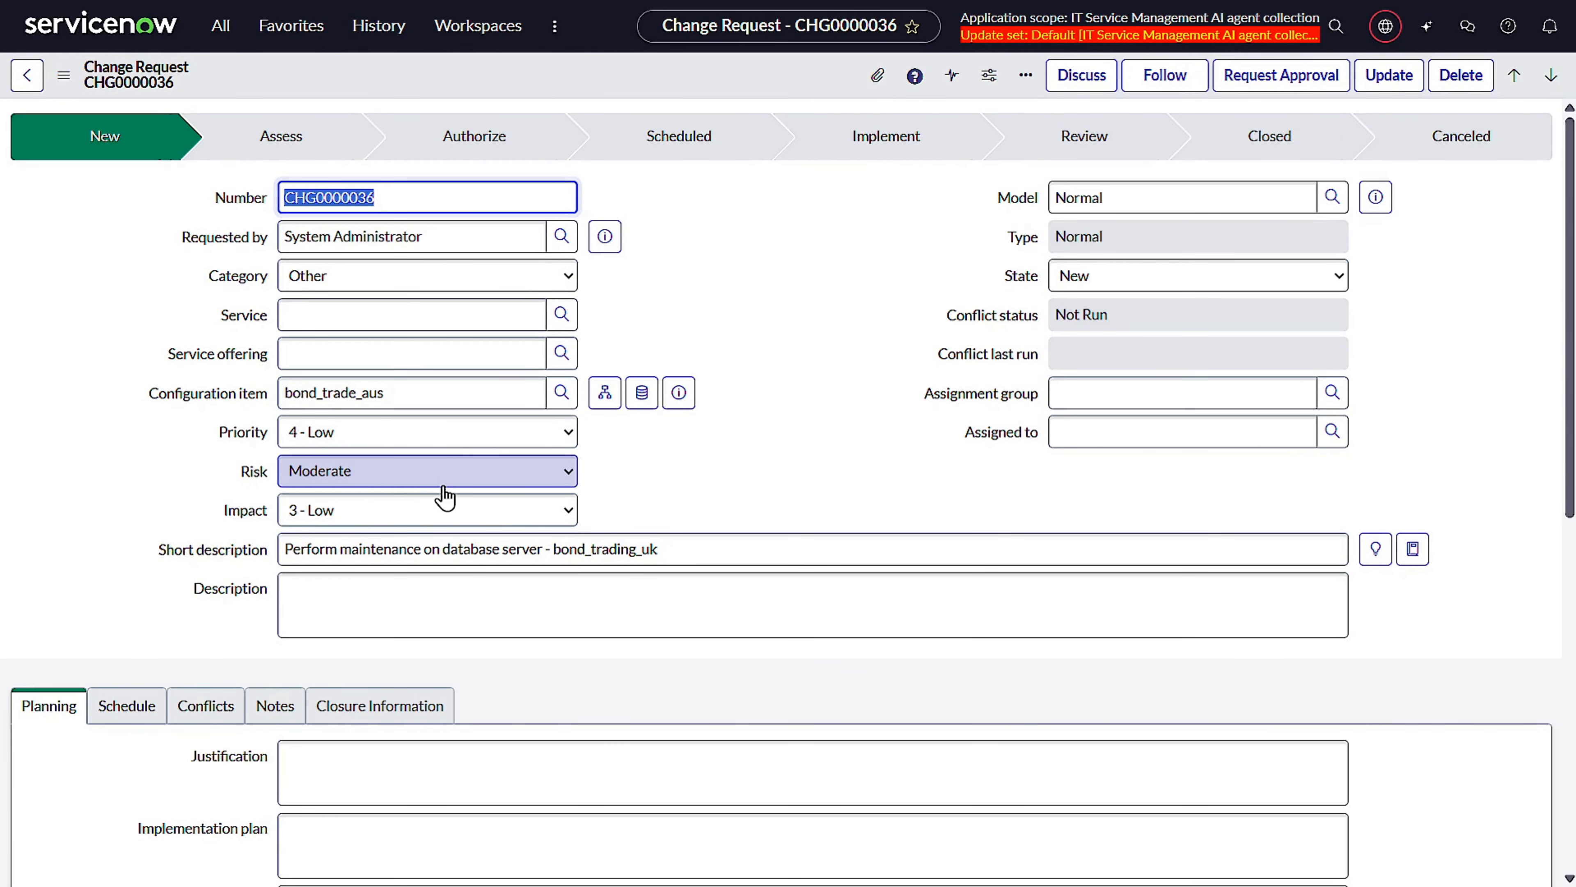
Open the Now Assist panel and dock it beside the change request form.
{"action": "scroll", "coordinate": [765, 407], "scroll_direction": "down", "scroll_amount": 3}
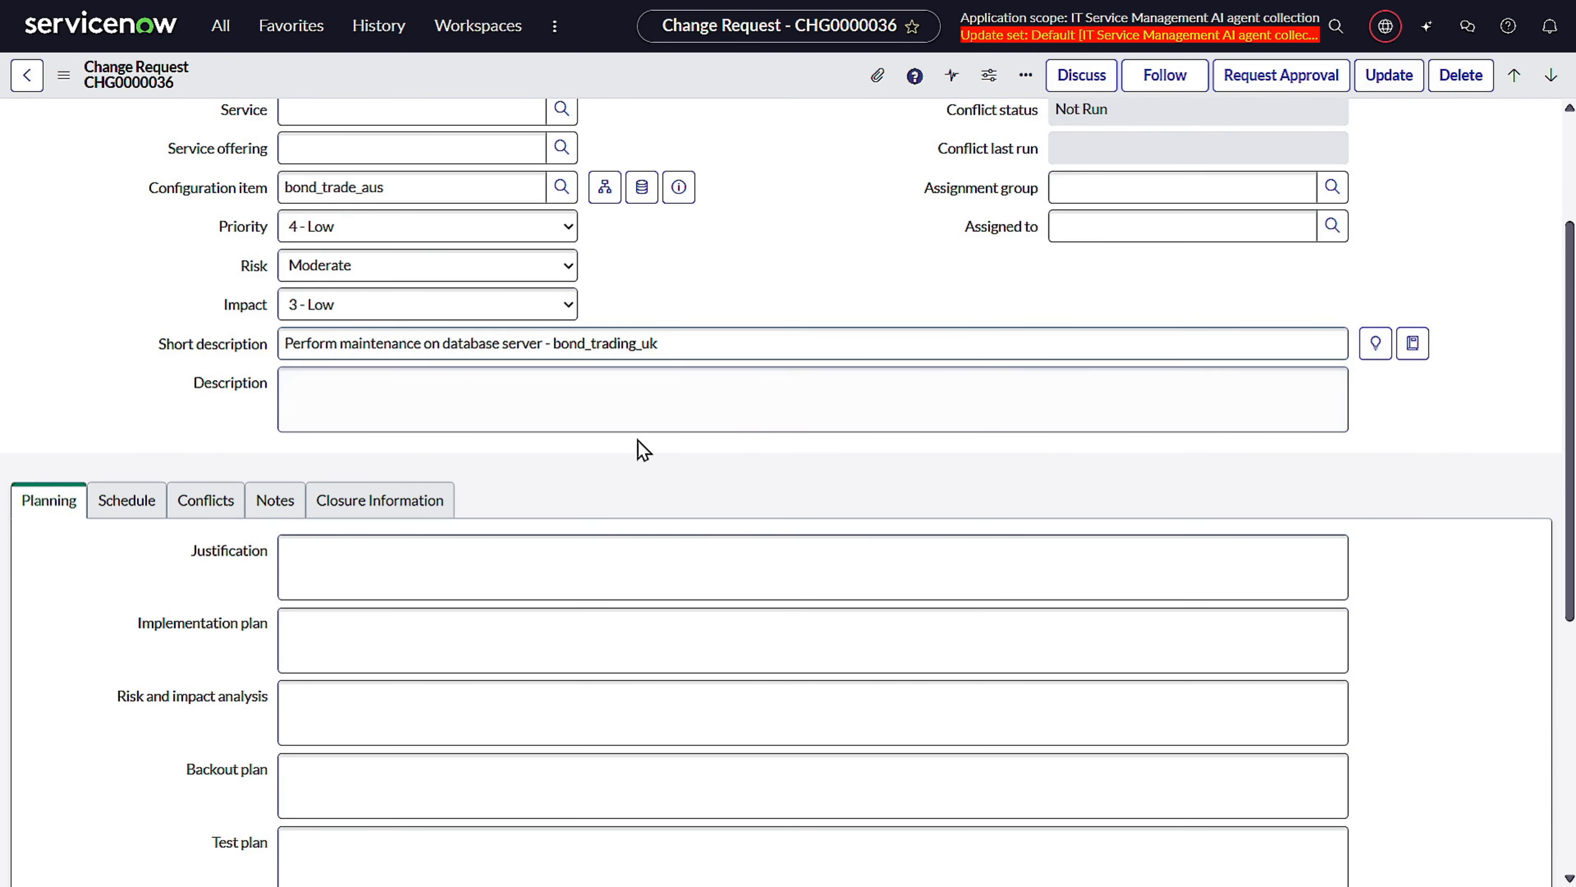
{"action": "scroll", "coordinate": [638, 440], "scroll_direction": "down", "scroll_amount": 3}
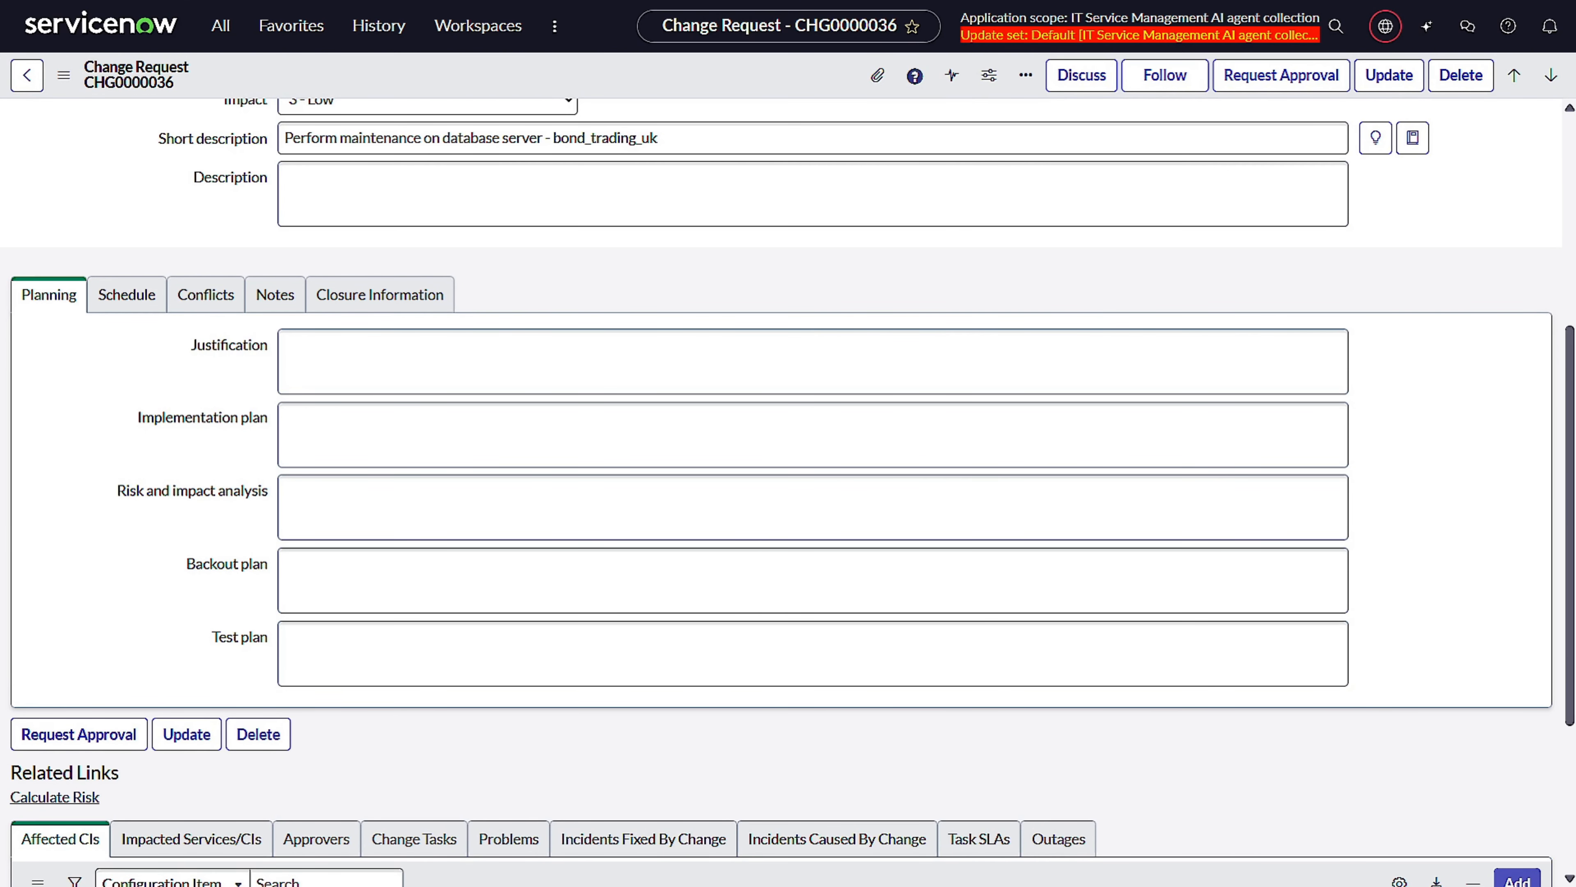
{"action": "left_click", "coordinate": [1433, 39]}
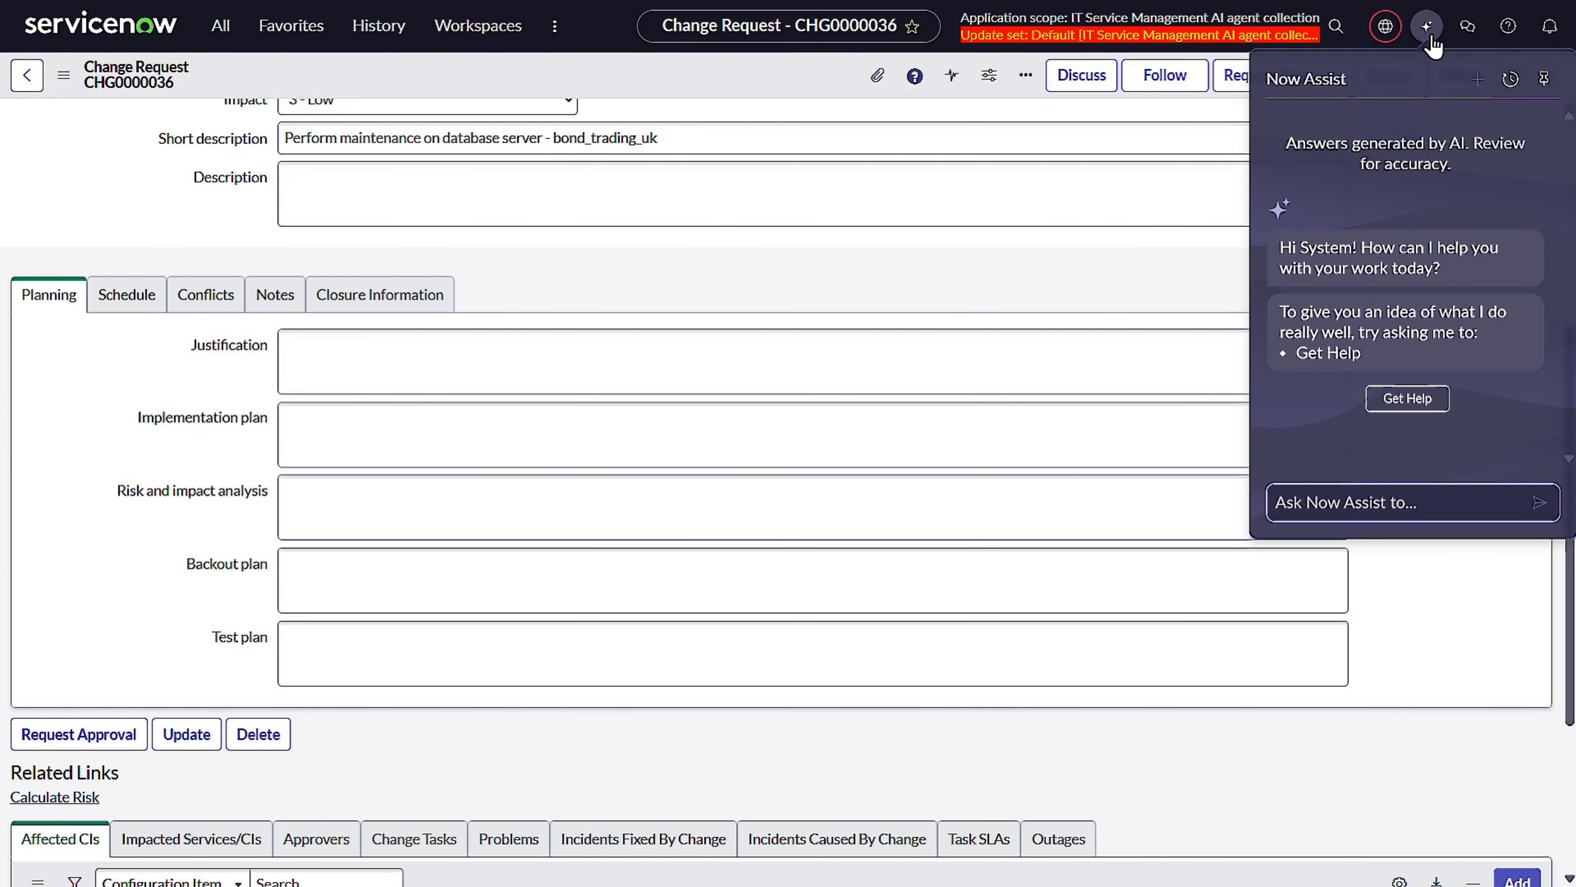
{"action": "left_click", "coordinate": [1546, 79]}
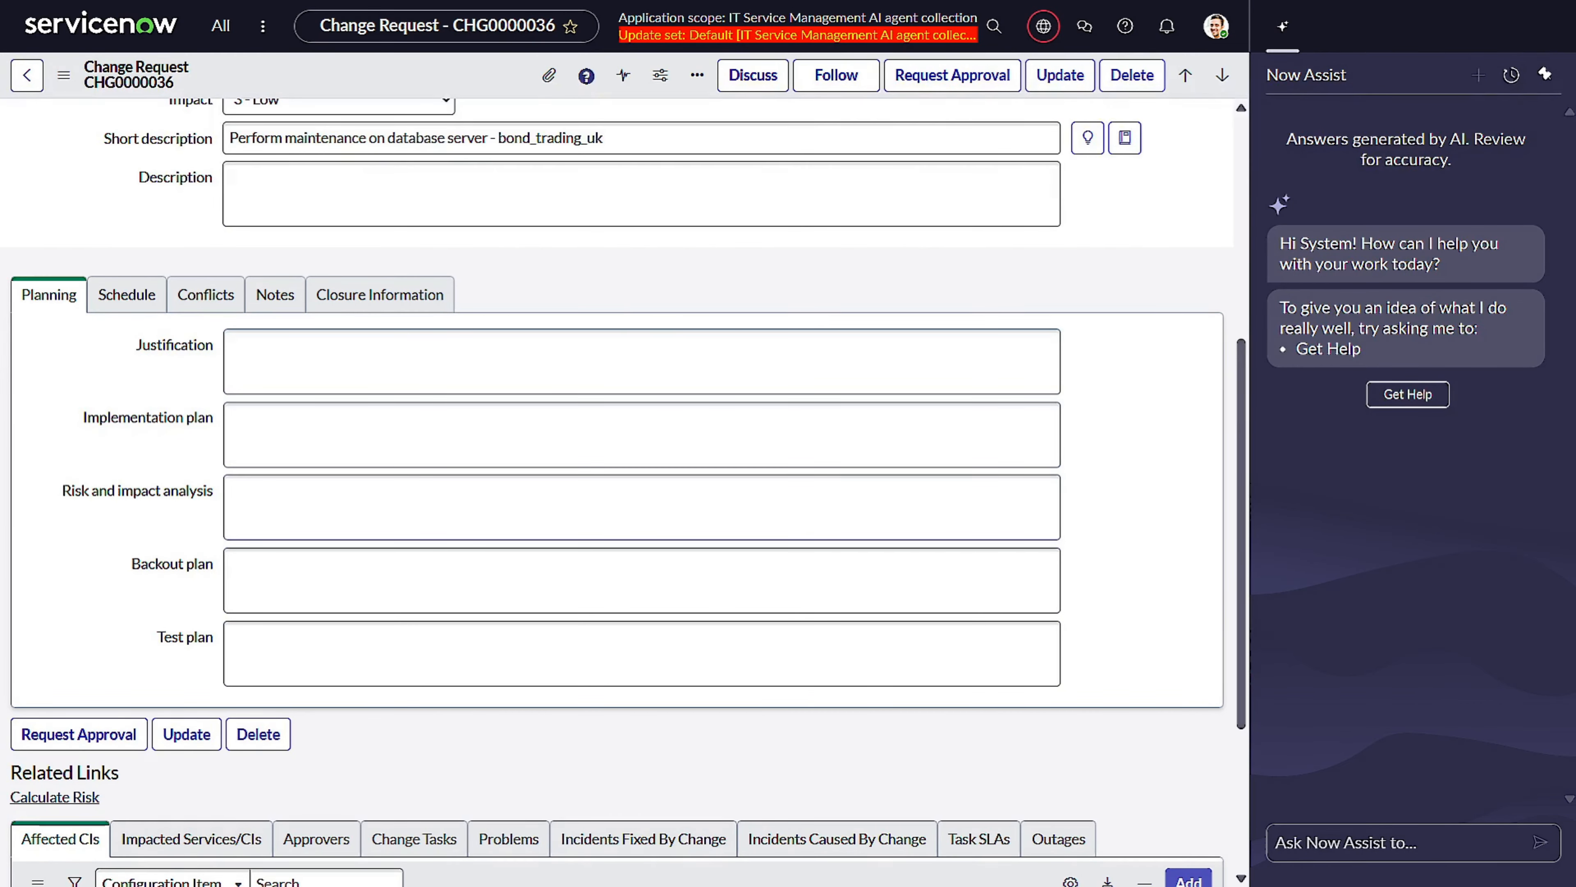
Copy the change number and ask Now Assist "genrate change plan for the change request CHG0000036".
{"action": "scroll", "coordinate": [366, 237], "scroll_direction": "up", "scroll_amount": 7}
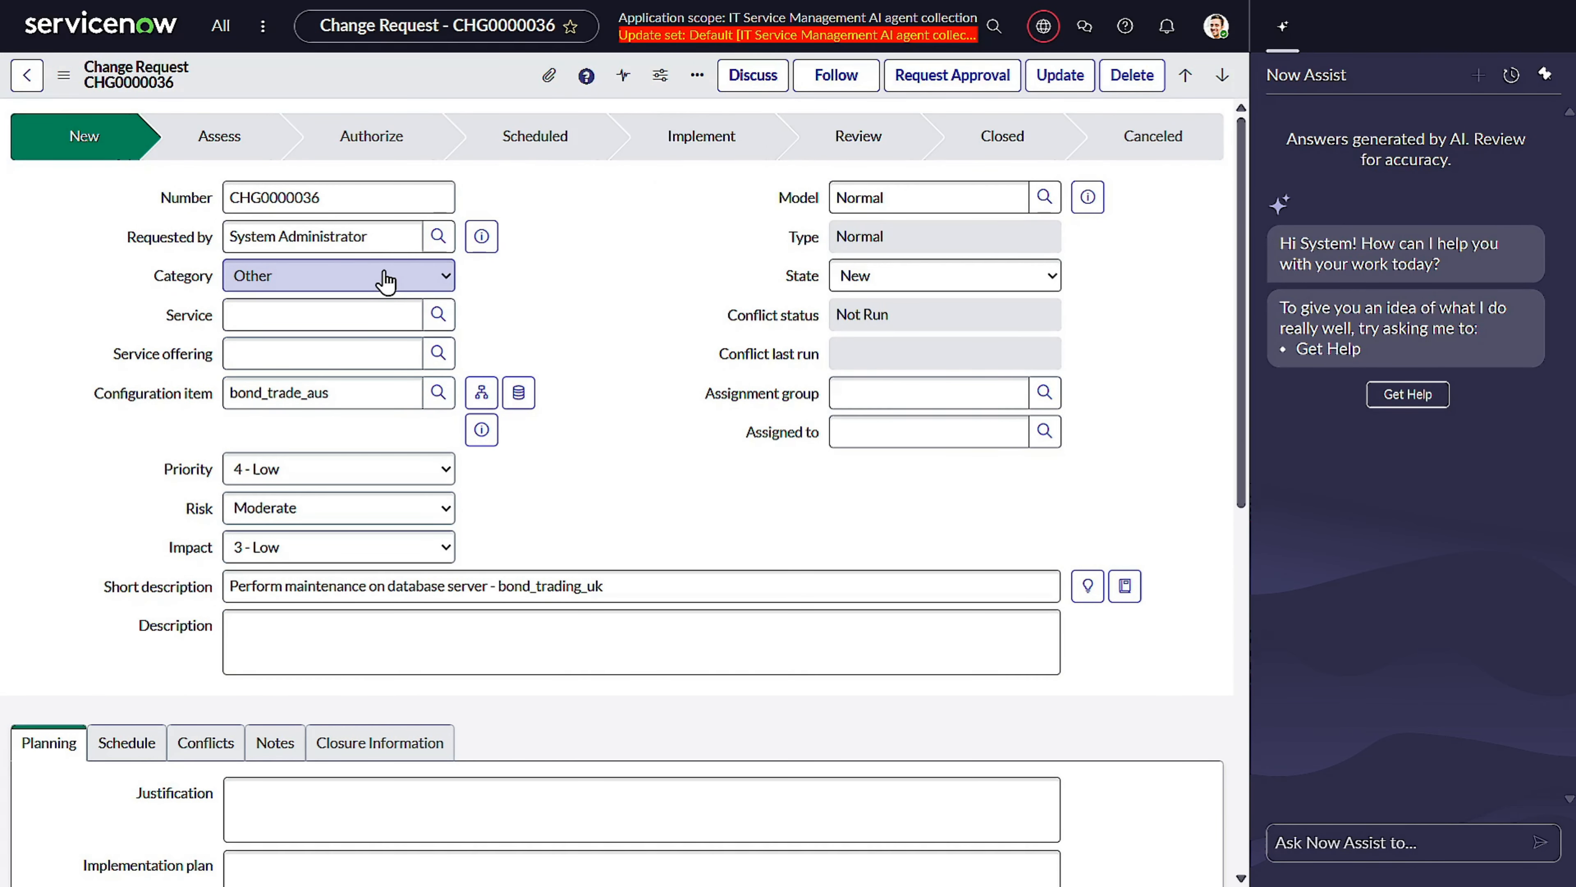
{"action": "double_click", "coordinate": [304, 197]}
{"action": "key", "text": "ctrl+c"}
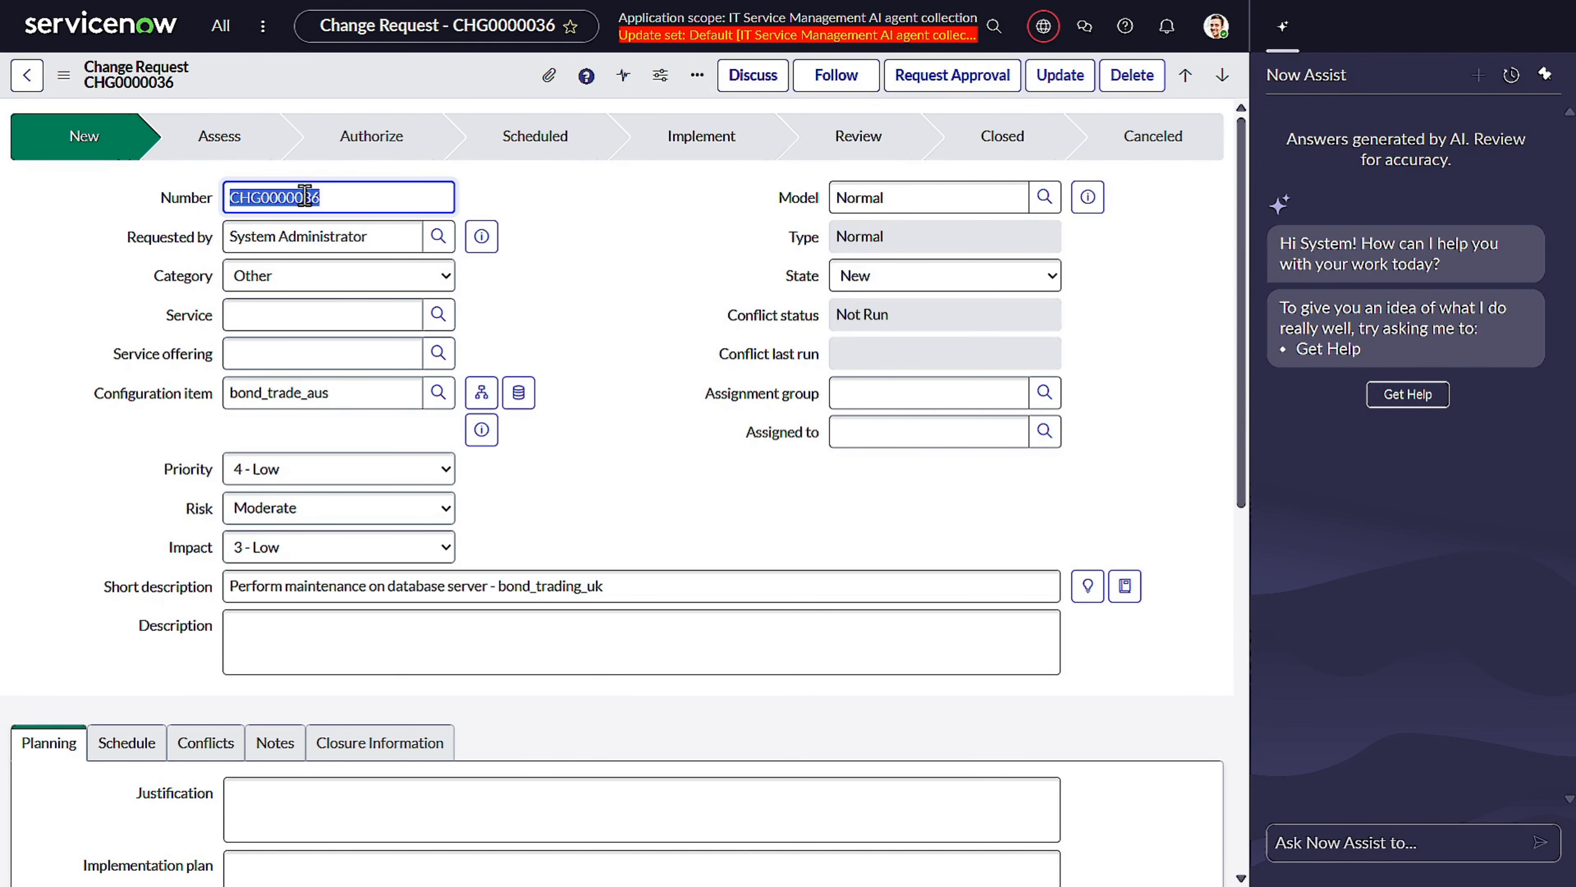
{"action": "left_click", "coordinate": [1417, 834]}
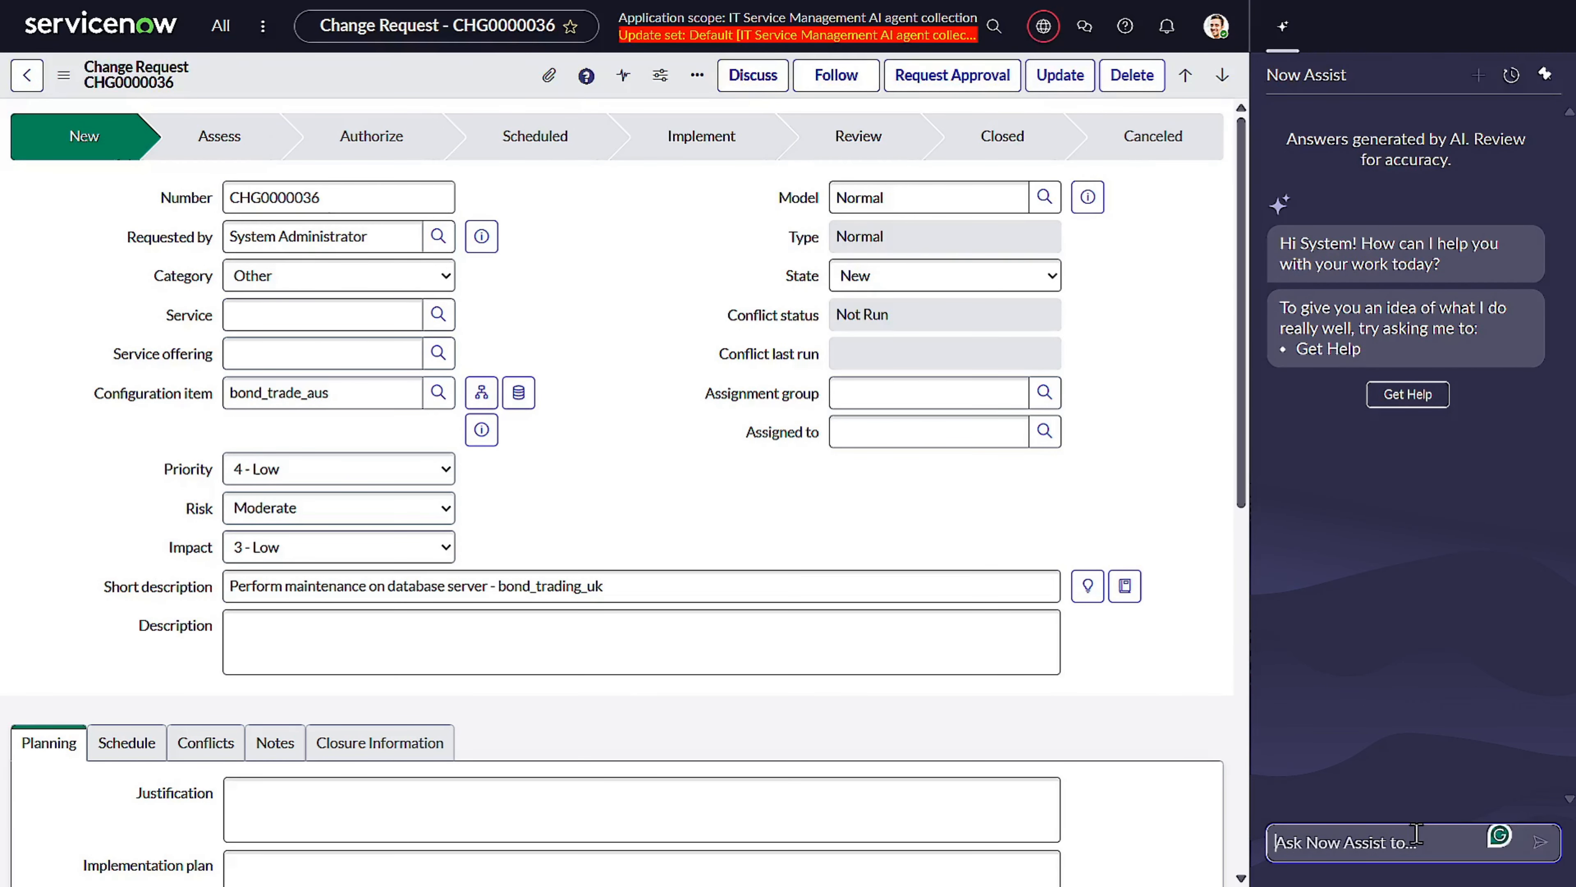
{"action": "type", "text": "genrate "}
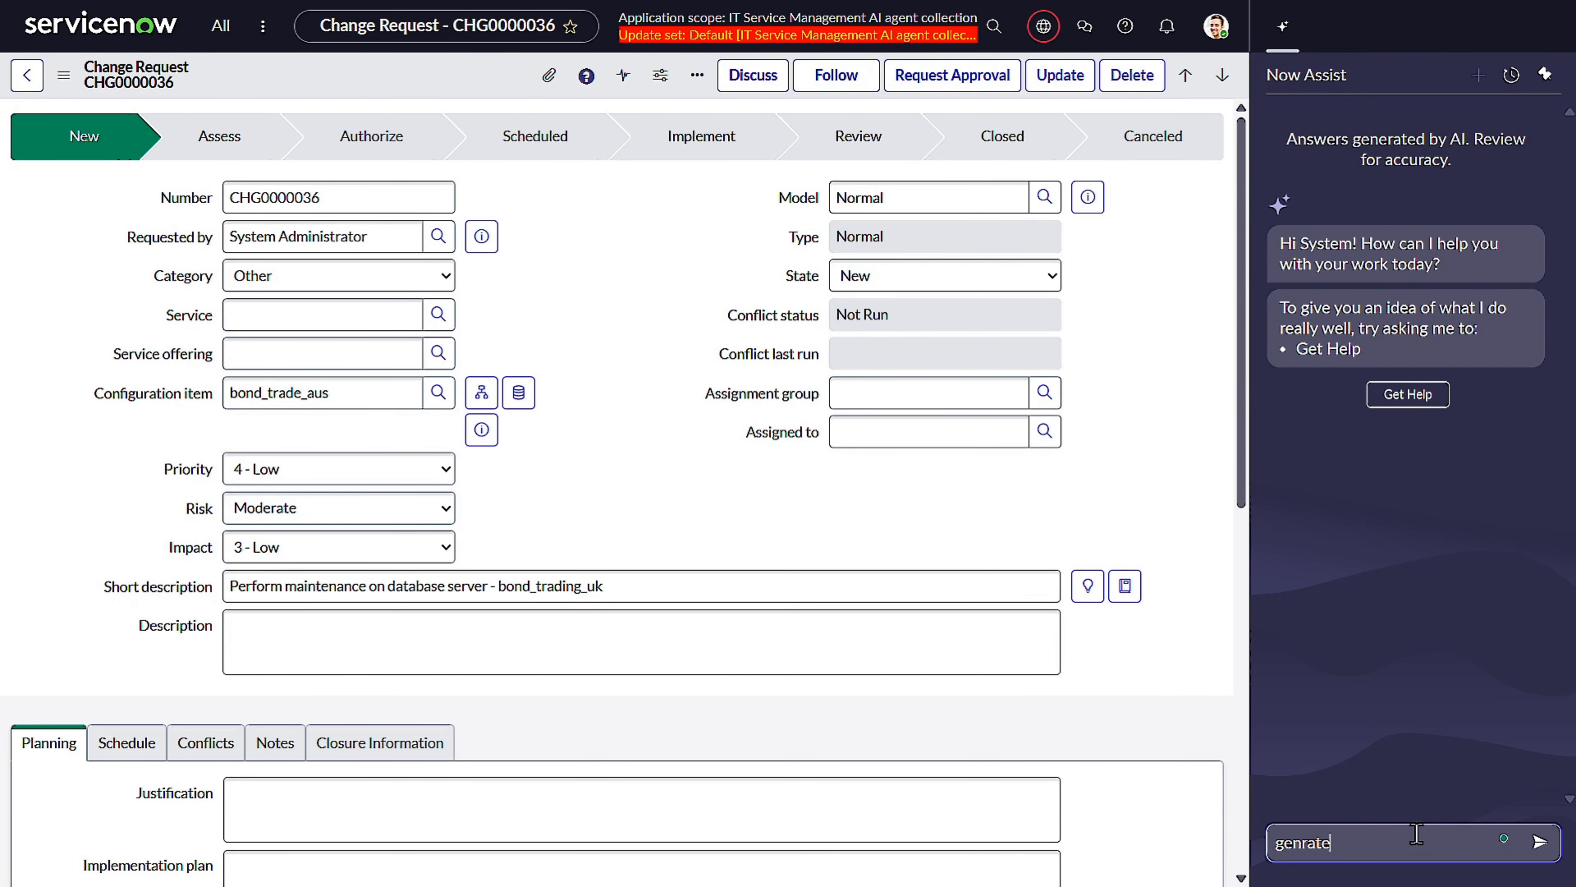
{"action": "type", "text": "change plan for "}
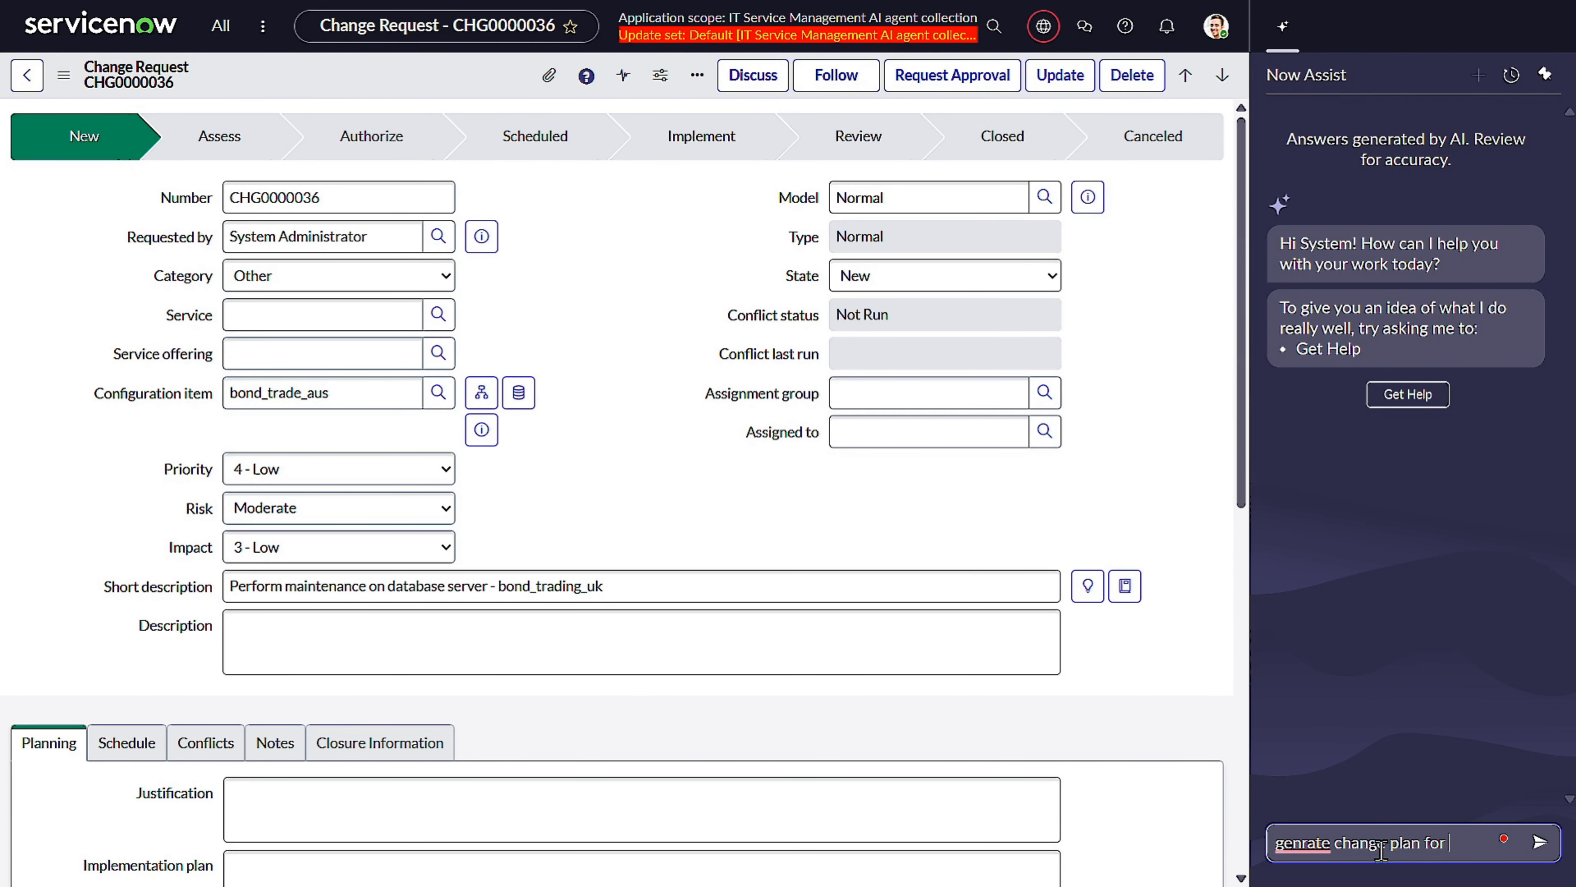
{"action": "type", "text": "the change request"}
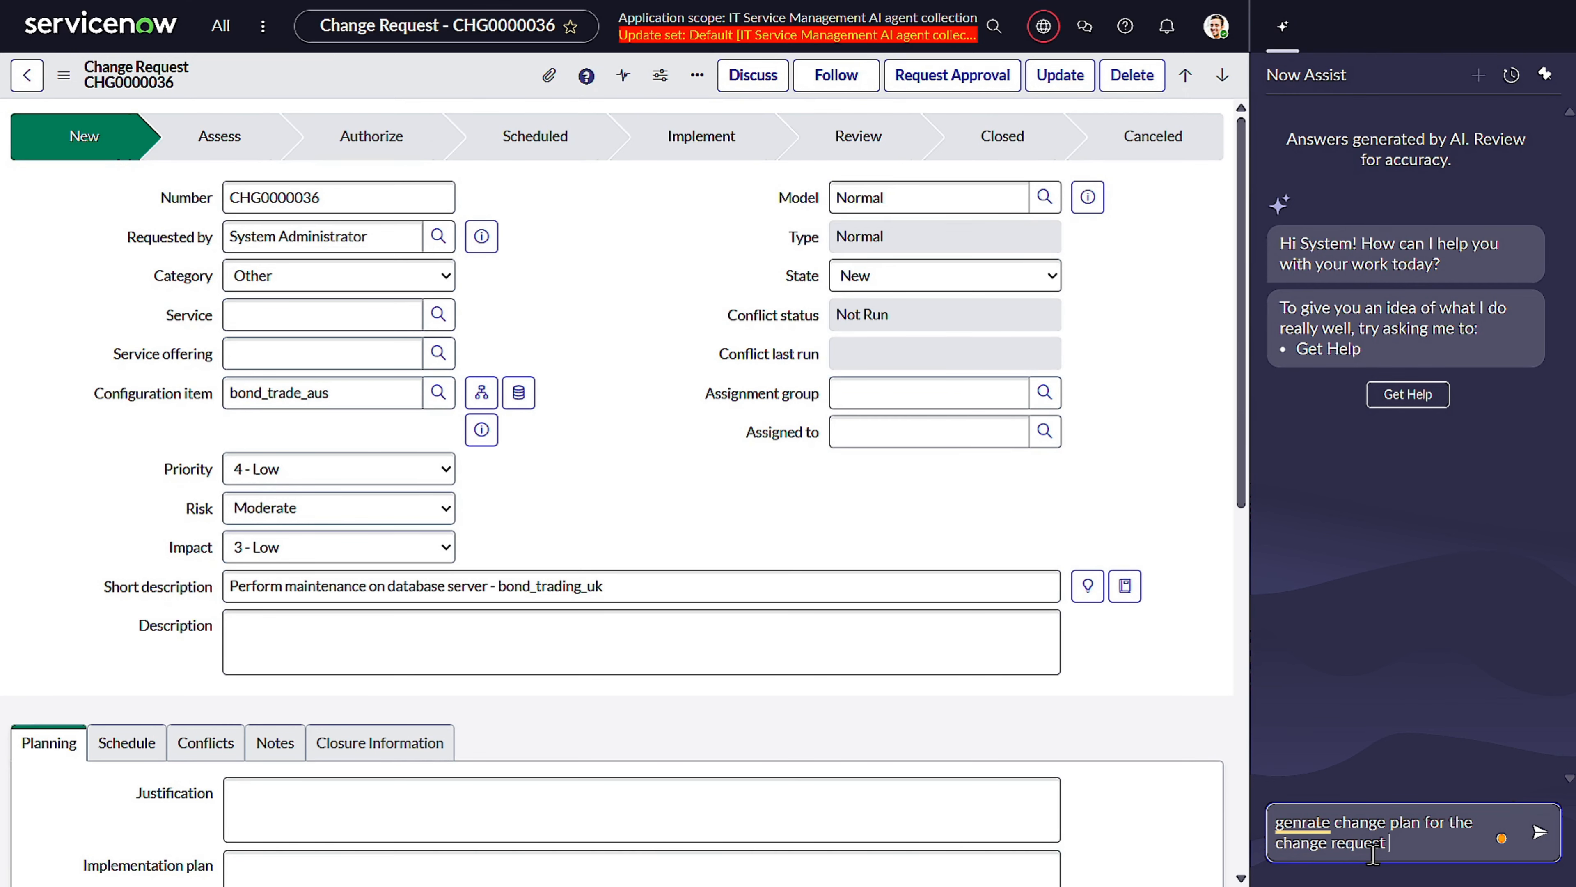
{"action": "key", "text": "ctrl+v"}
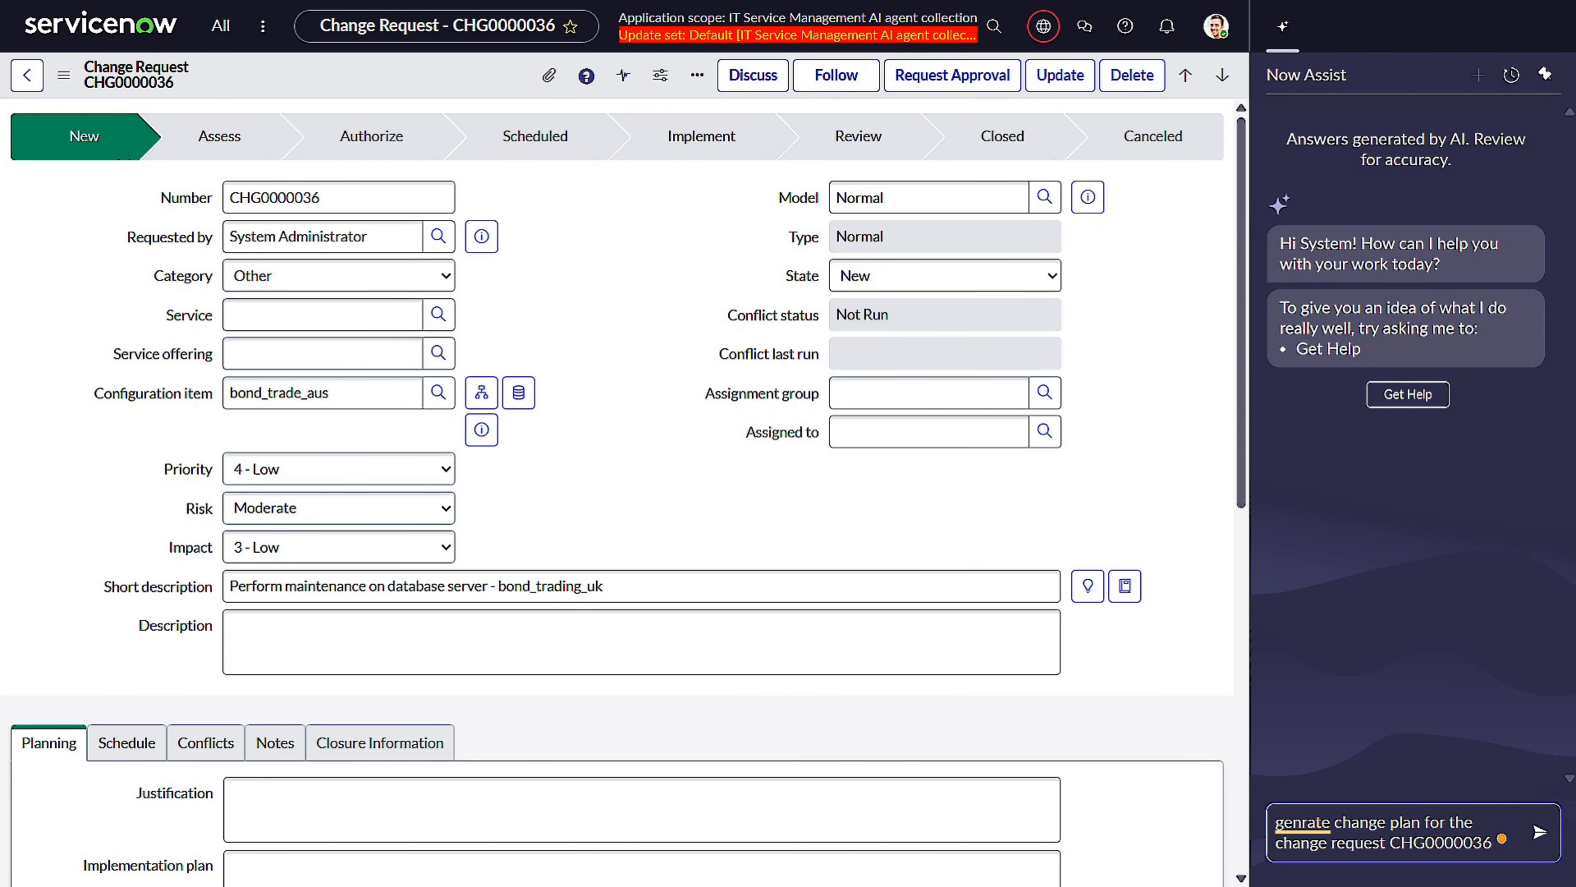
{"action": "key", "text": "Return"}
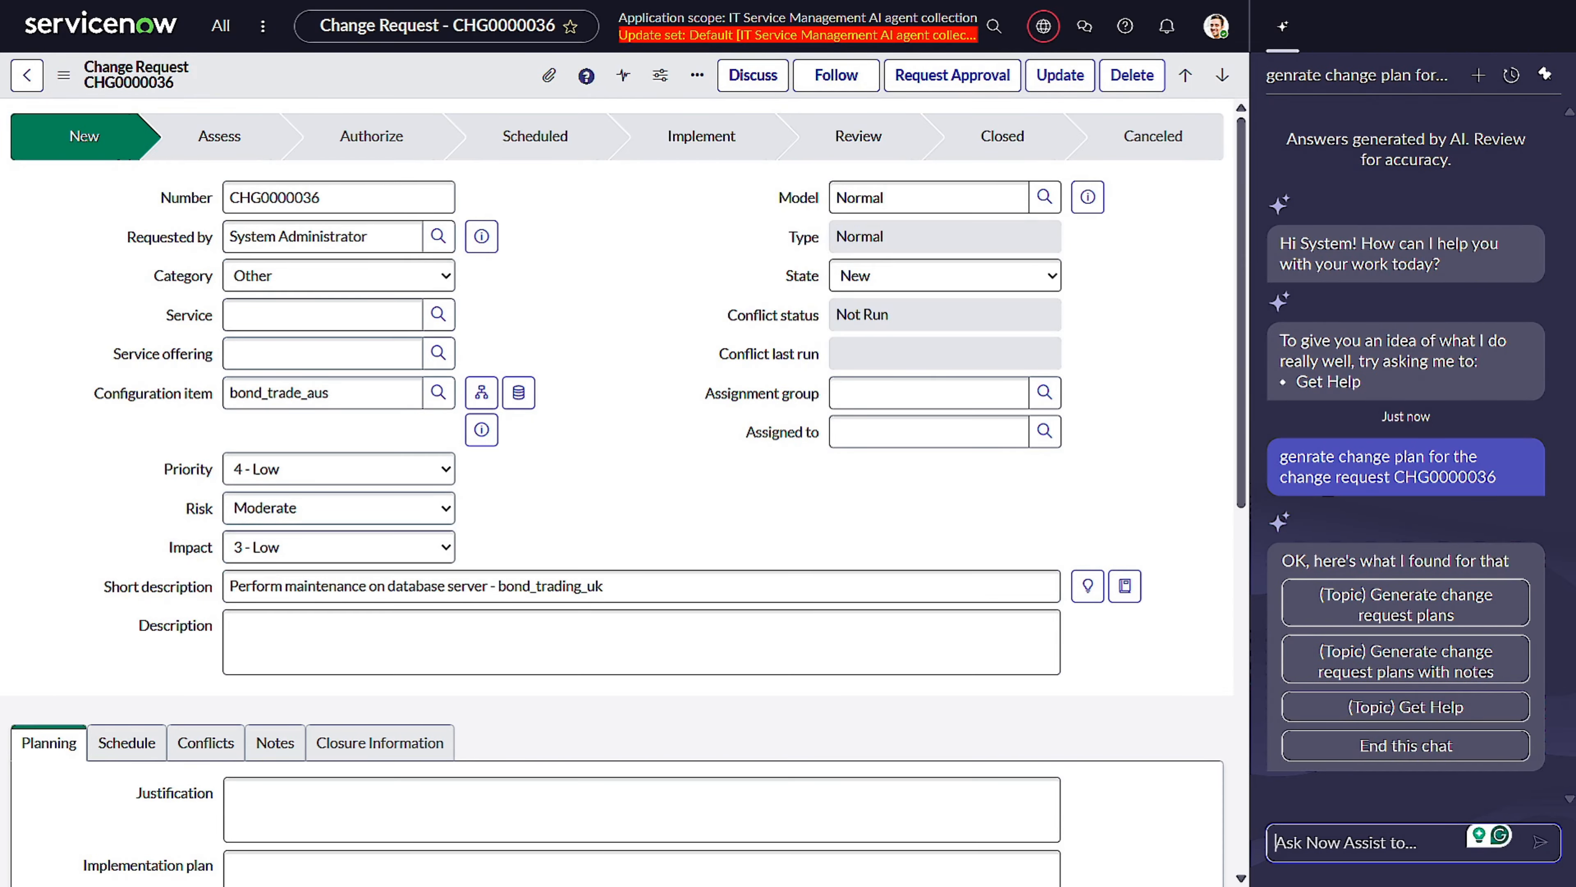
Choose the "Generate change request plans with notes" topic and answer "Yes" to generating a best-practice implementation plan.
{"action": "left_click", "coordinate": [1472, 677]}
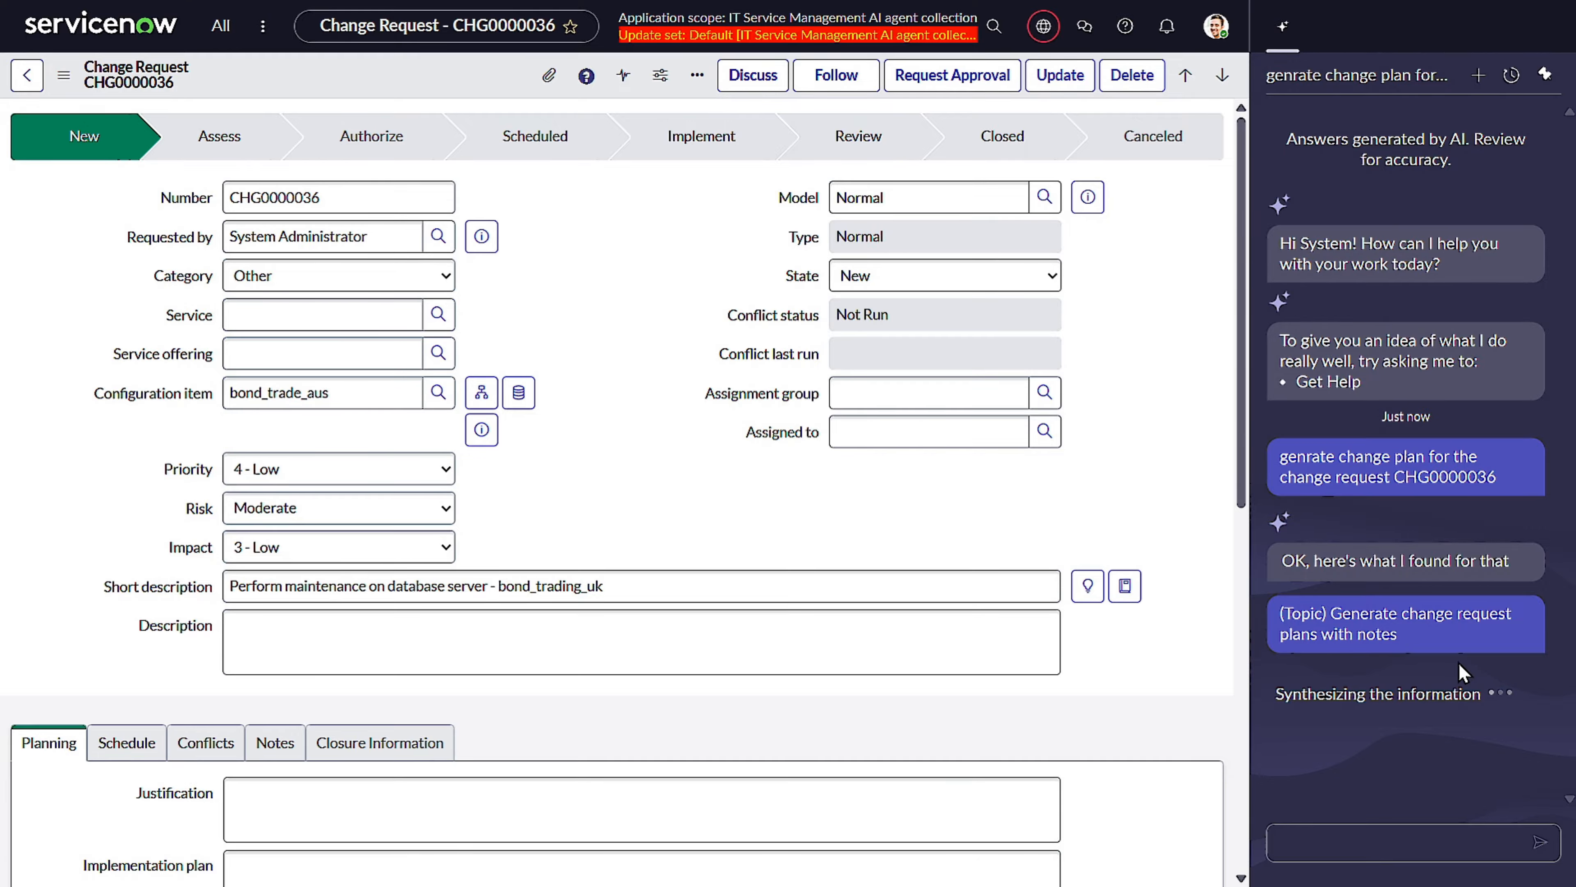
{"action": "scroll", "coordinate": [907, 735], "scroll_direction": "down", "scroll_amount": 2}
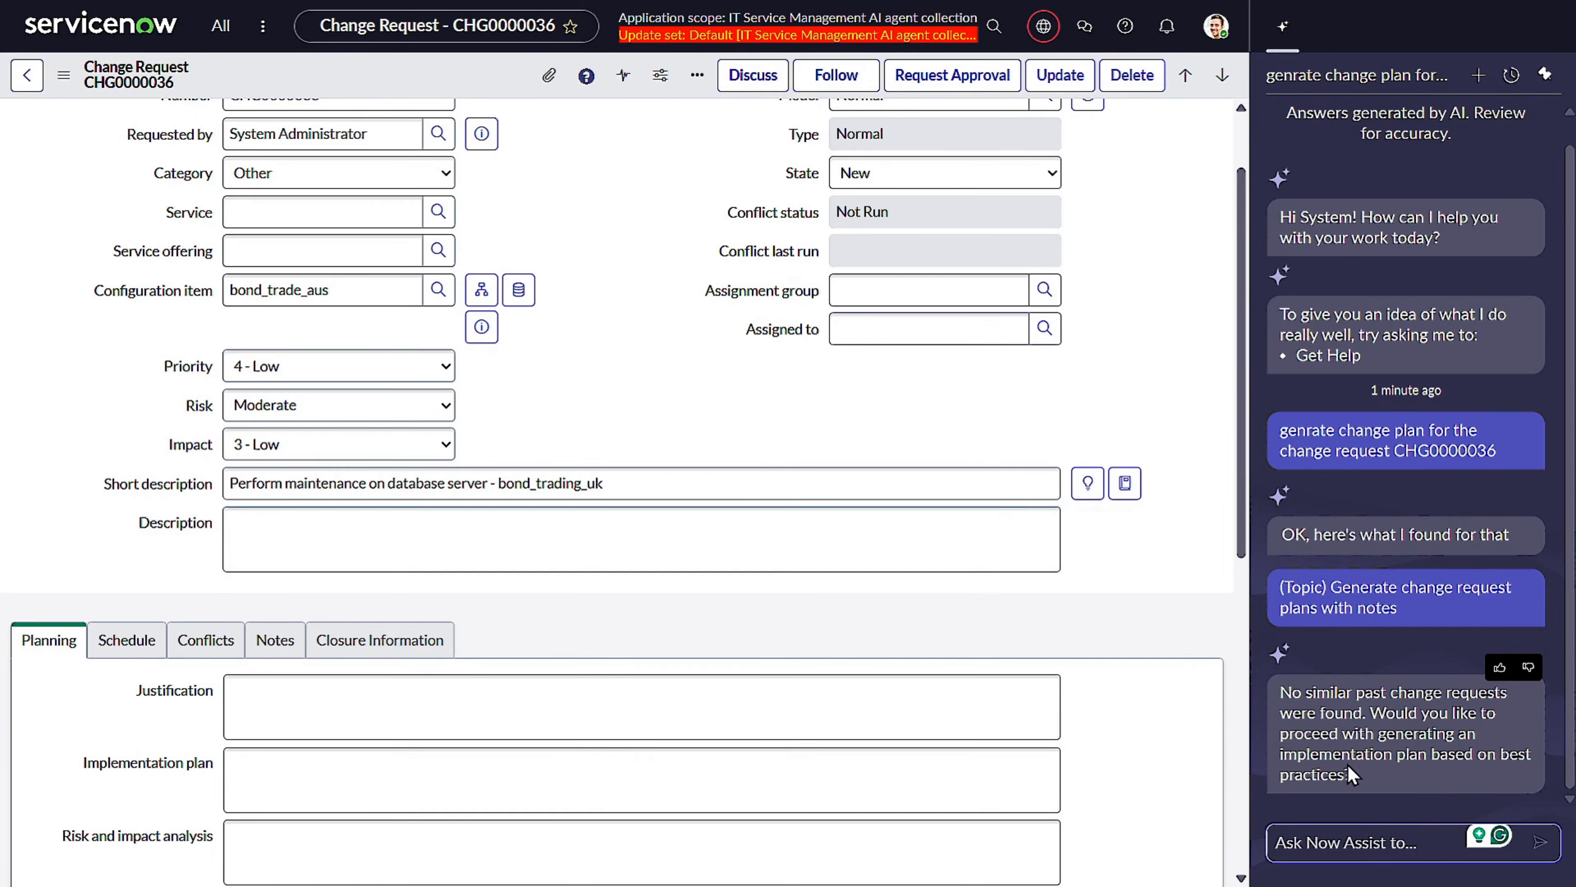
{"action": "left_click", "coordinate": [1343, 846]}
{"action": "type", "text": "Yes"}
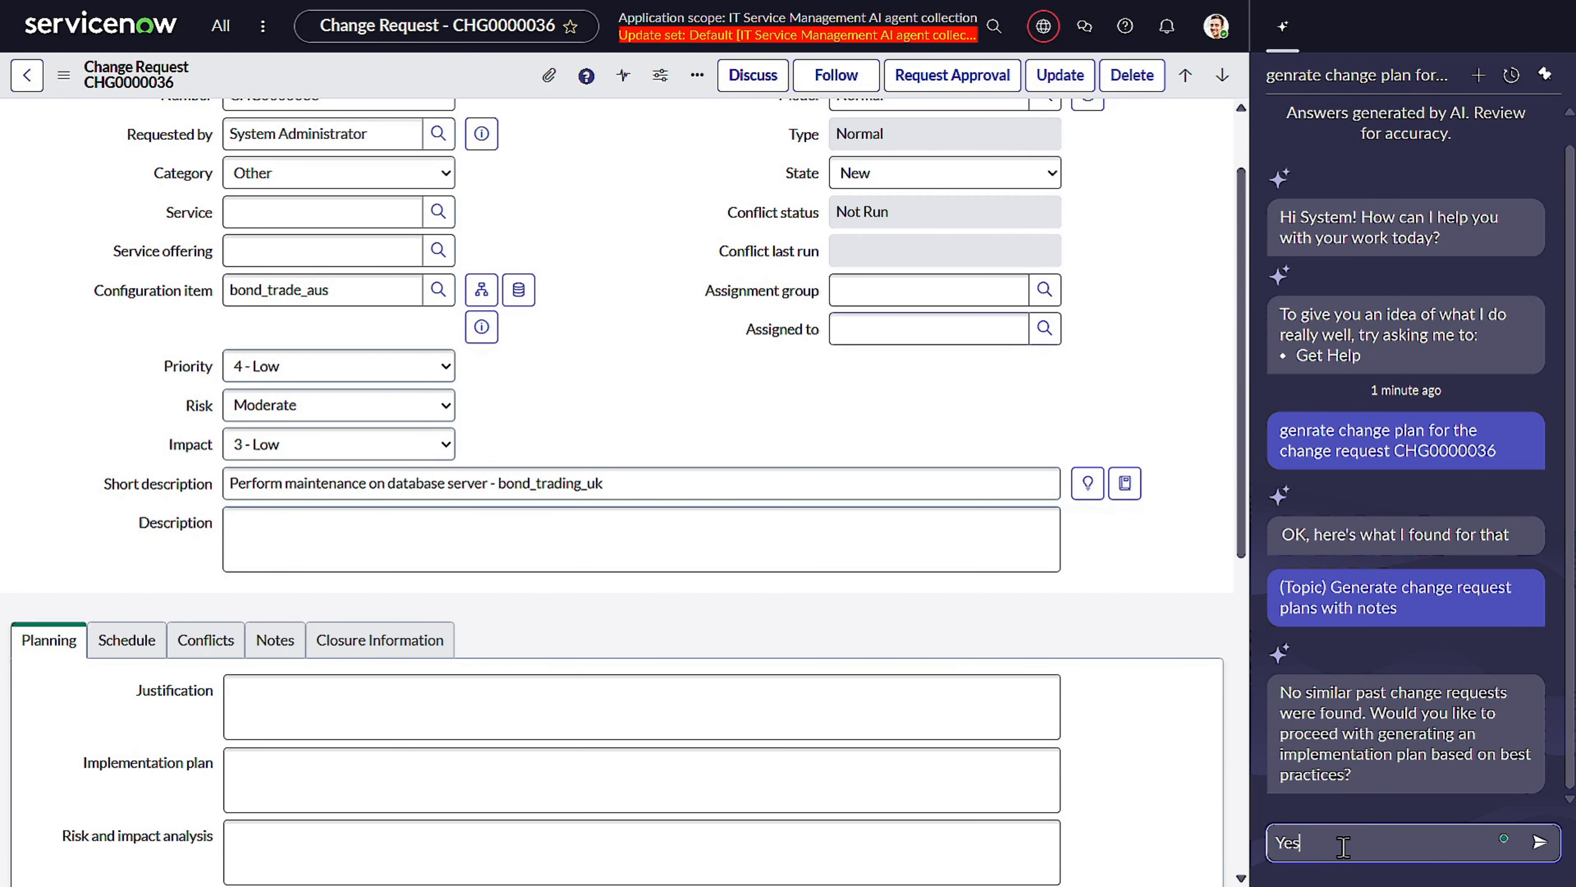
{"action": "key", "text": "Return"}
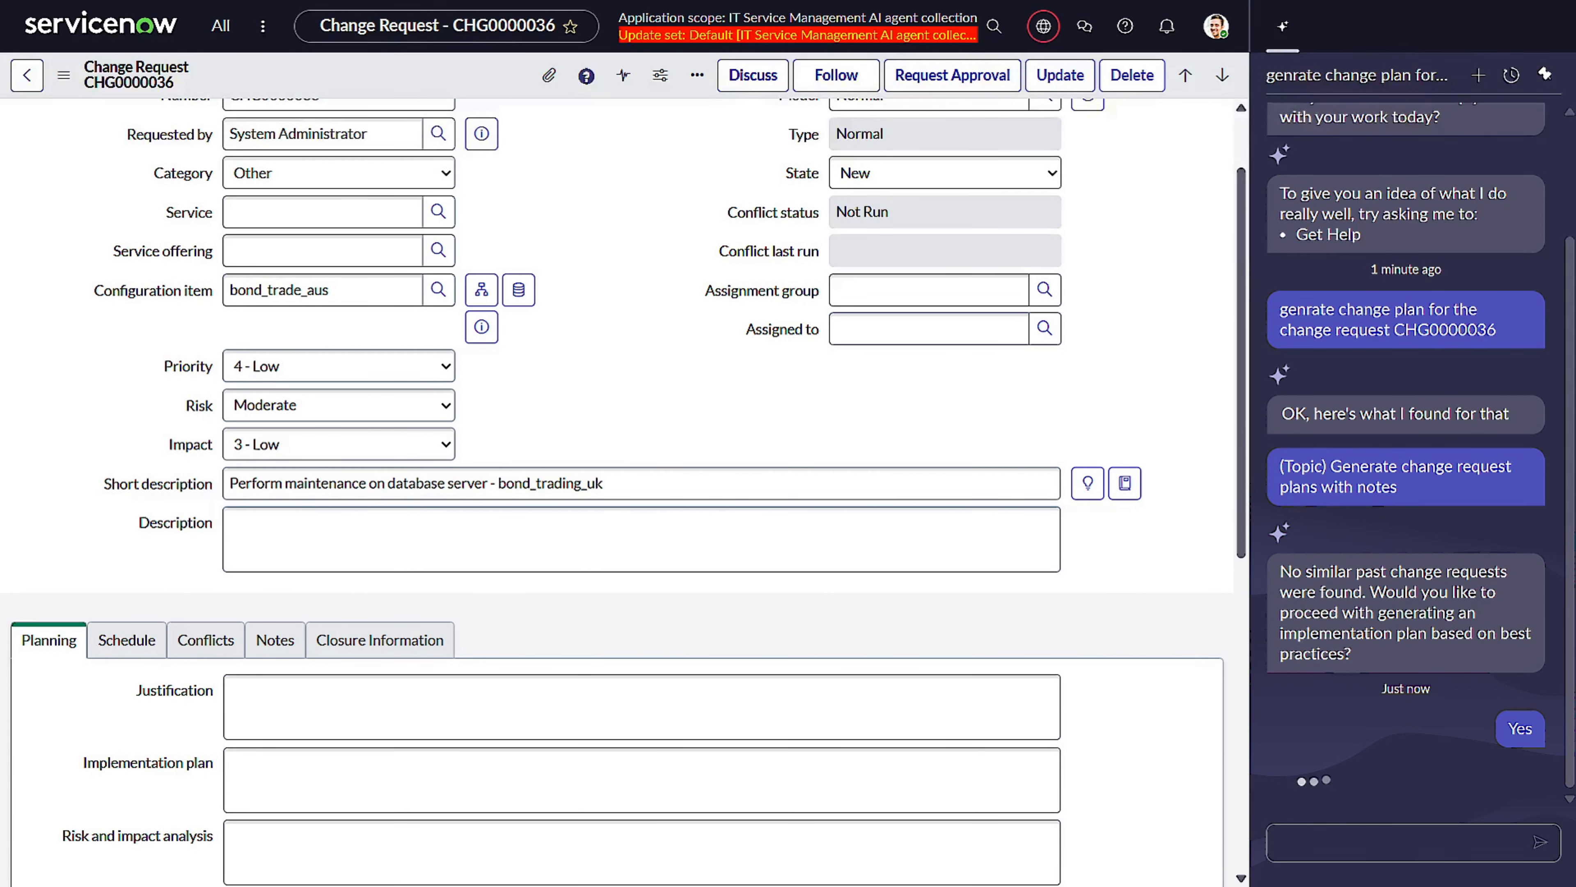
Review the generated implementation plan and reply "Approve" in Now Assist.
{"action": "scroll", "coordinate": [914, 400], "scroll_direction": "down", "scroll_amount": 3}
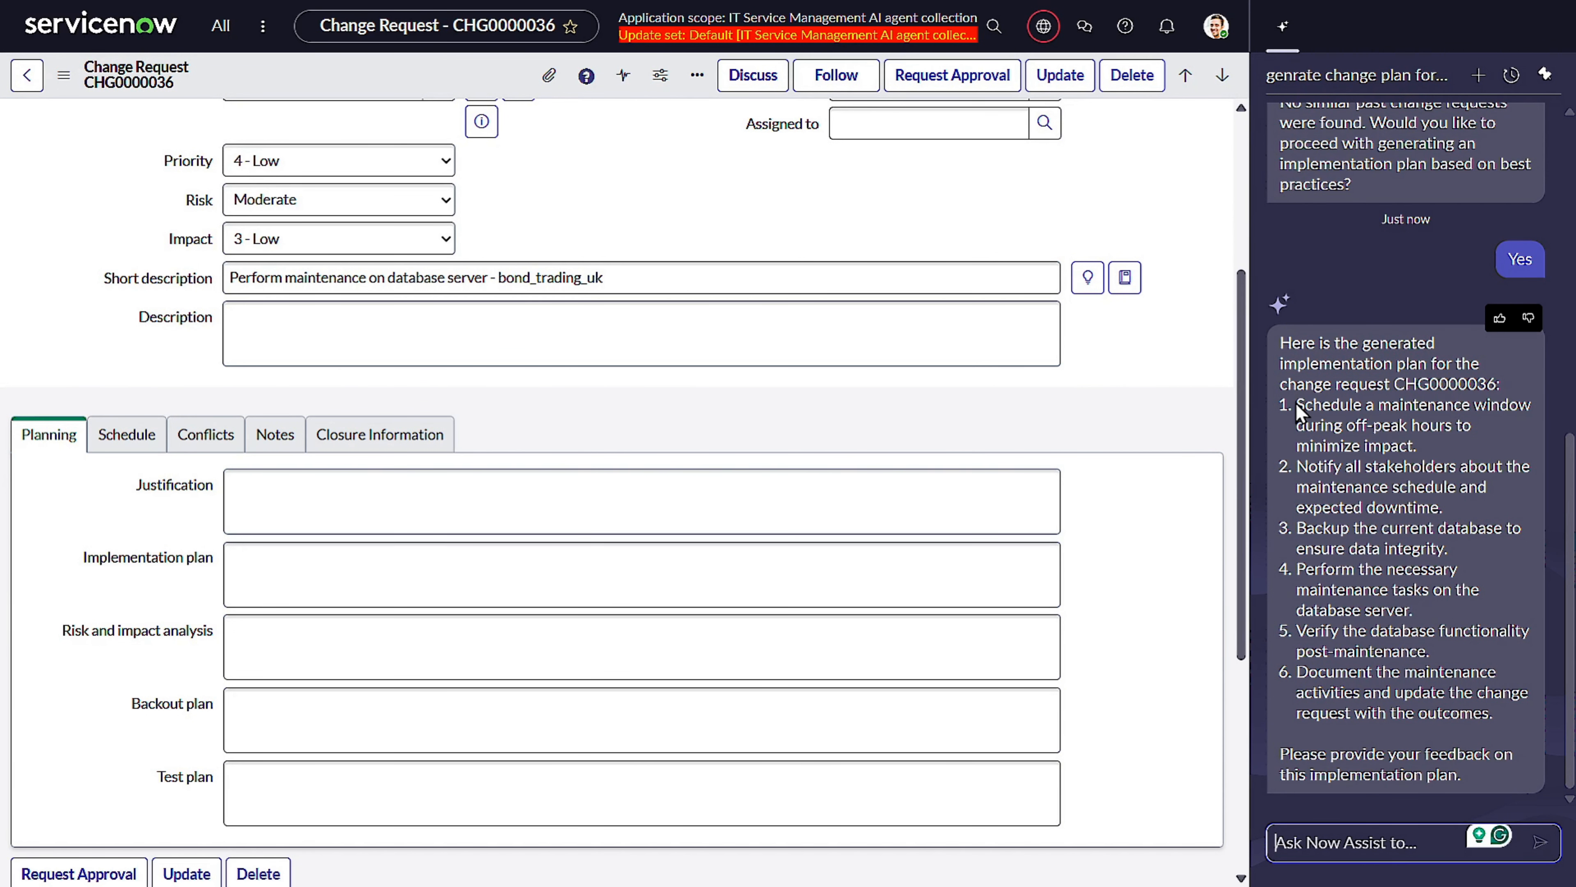
{"action": "left_click_drag", "start_coordinate": [1508, 723], "coordinate": [1278, 343]}
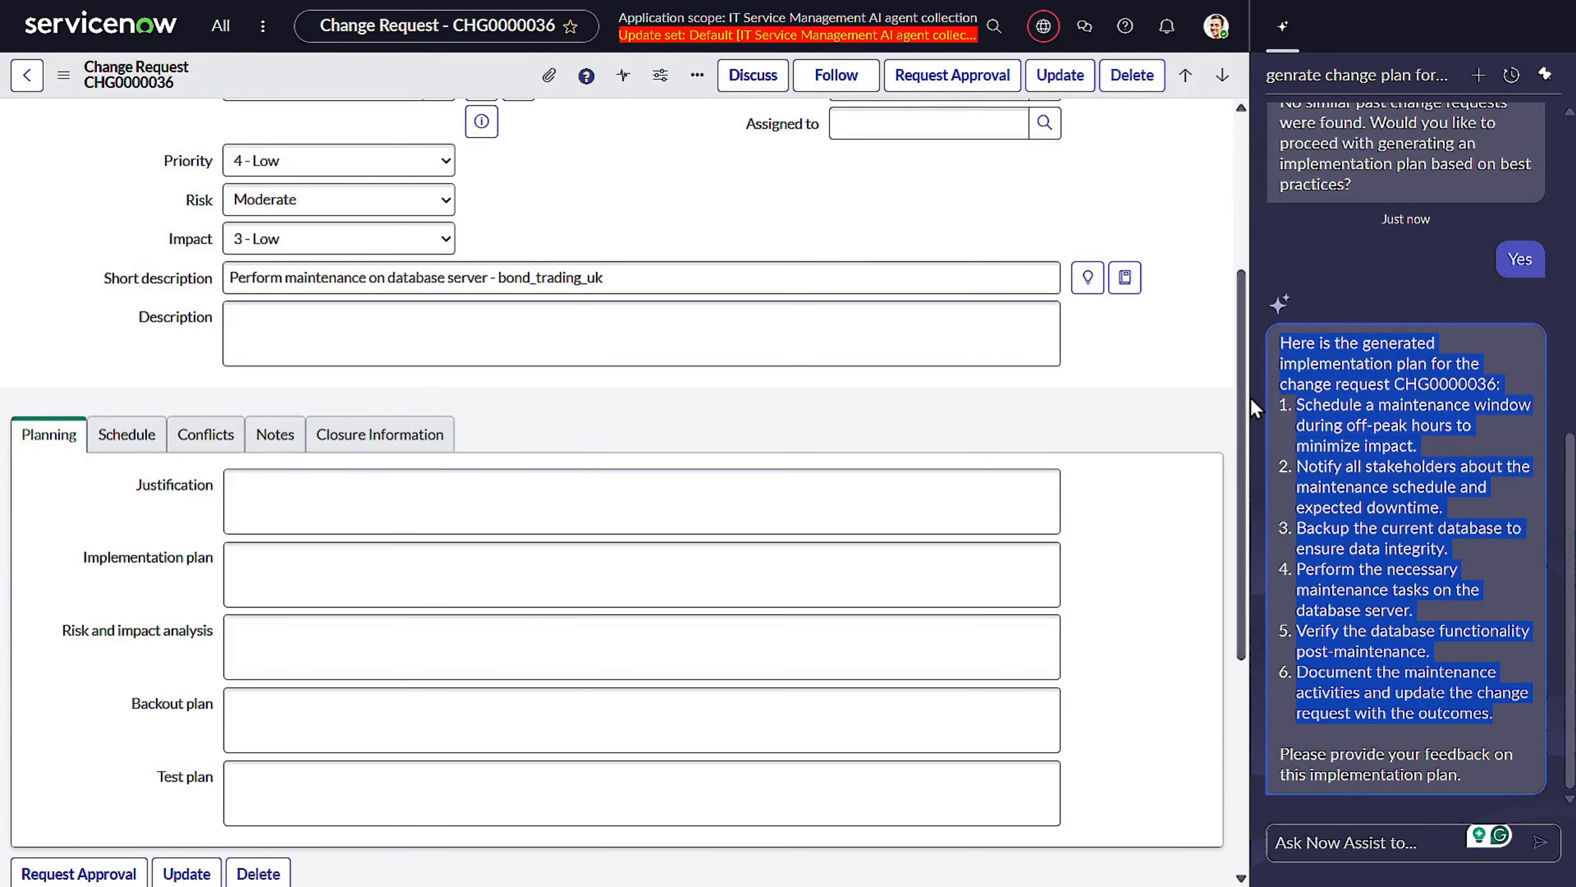
{"action": "left_click", "coordinate": [1404, 611]}
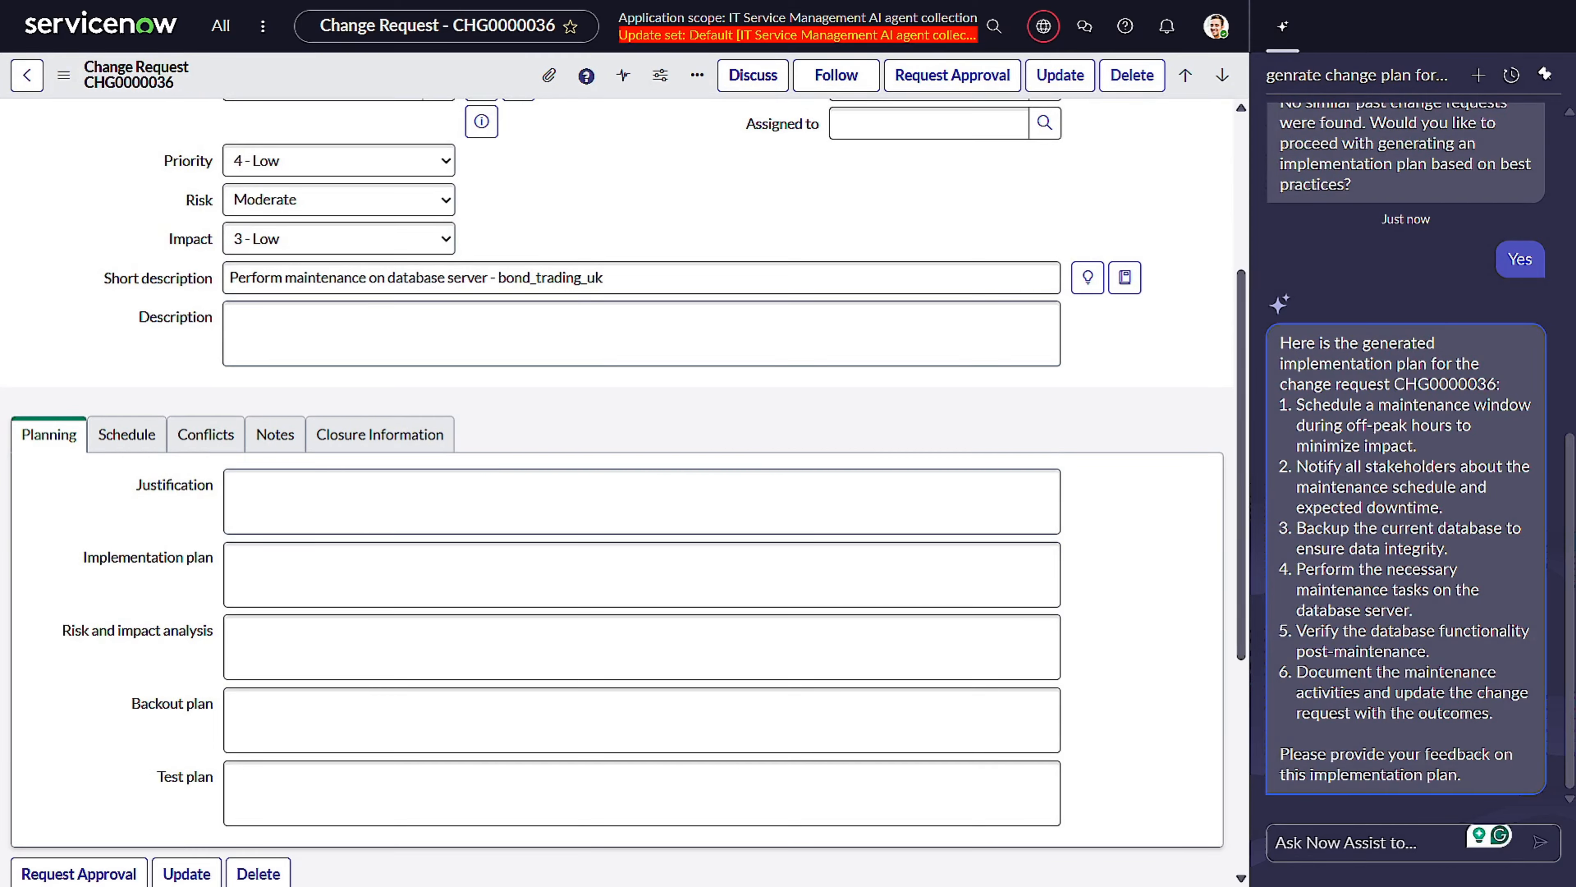
{"action": "left_click", "coordinate": [1394, 832]}
{"action": "type", "text": "Ap"}
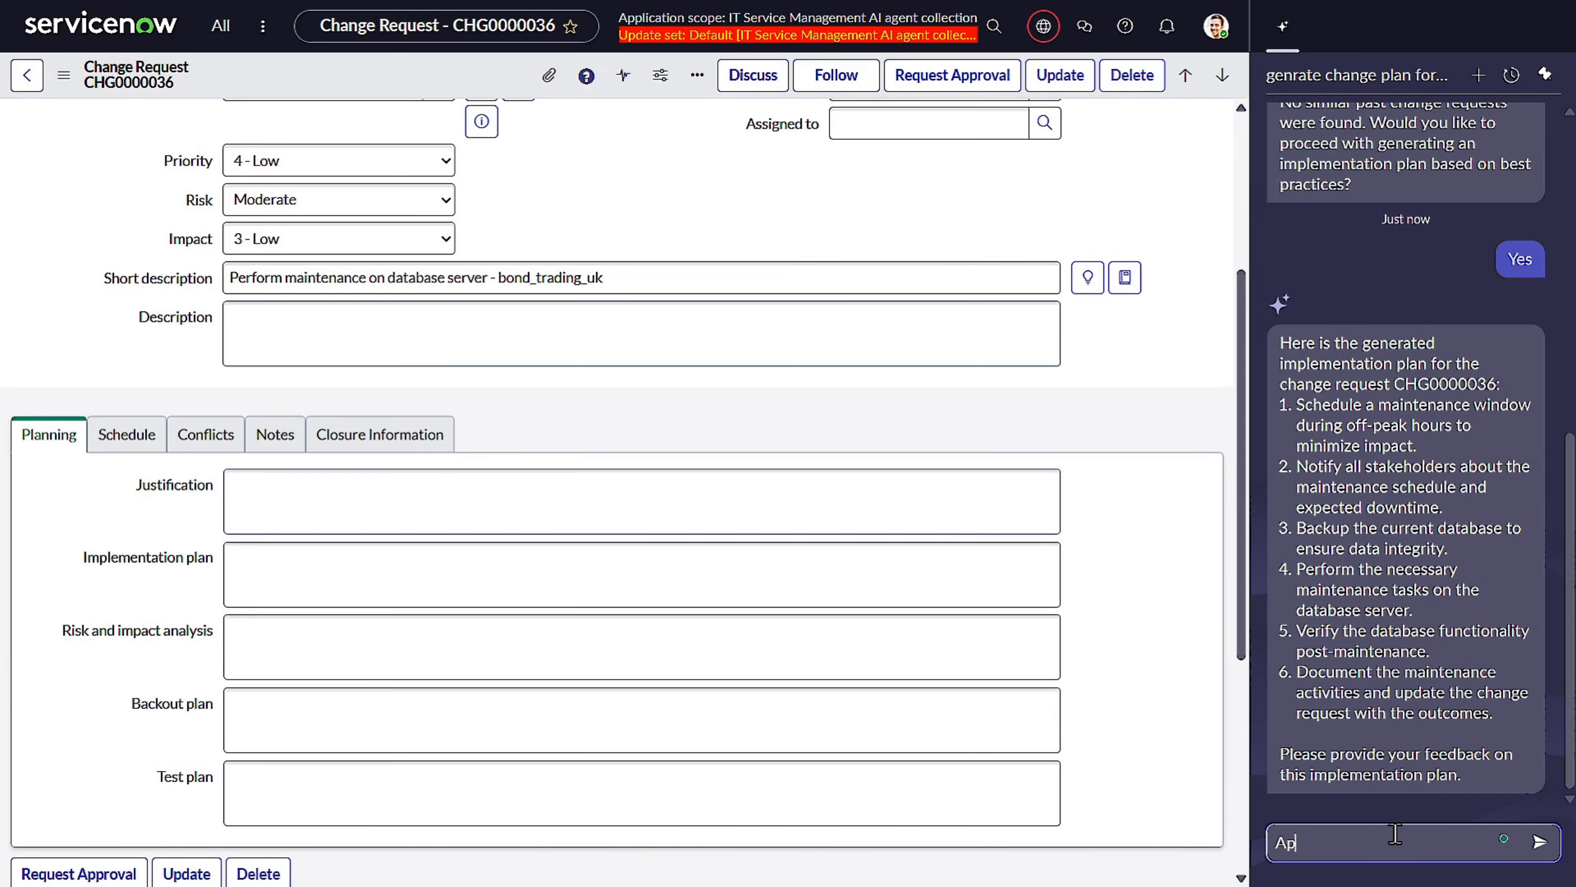
{"action": "type", "text": "prove"}
{"action": "key", "text": "Return"}
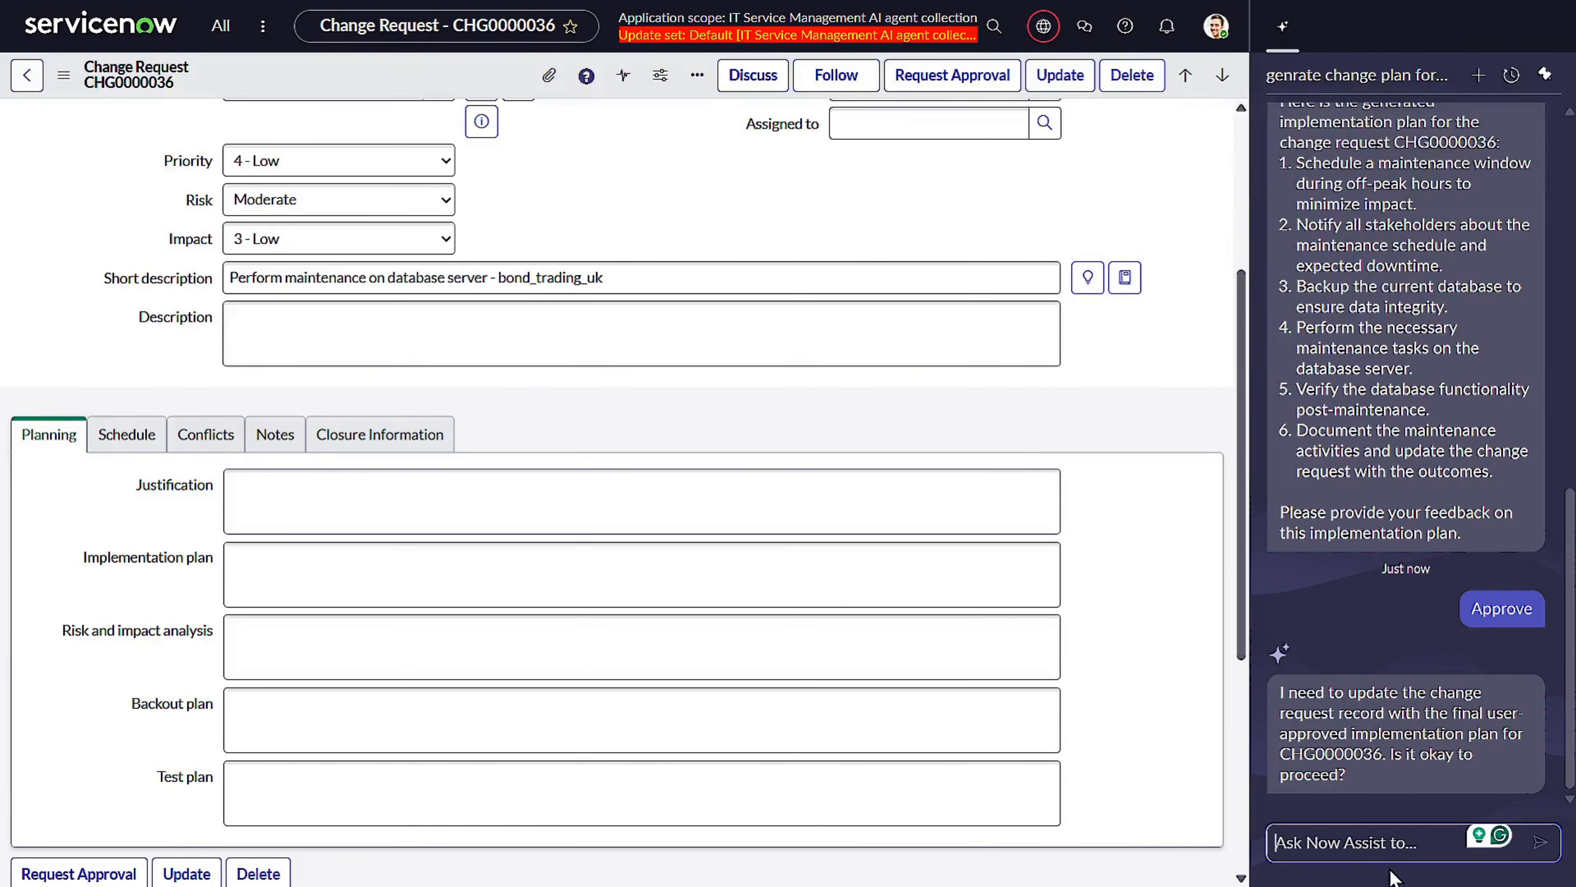
Confirm updating the change request with the approved implementation plan, and agree to generate a best-practice backout plan.
{"action": "type", "text": "Yes"}
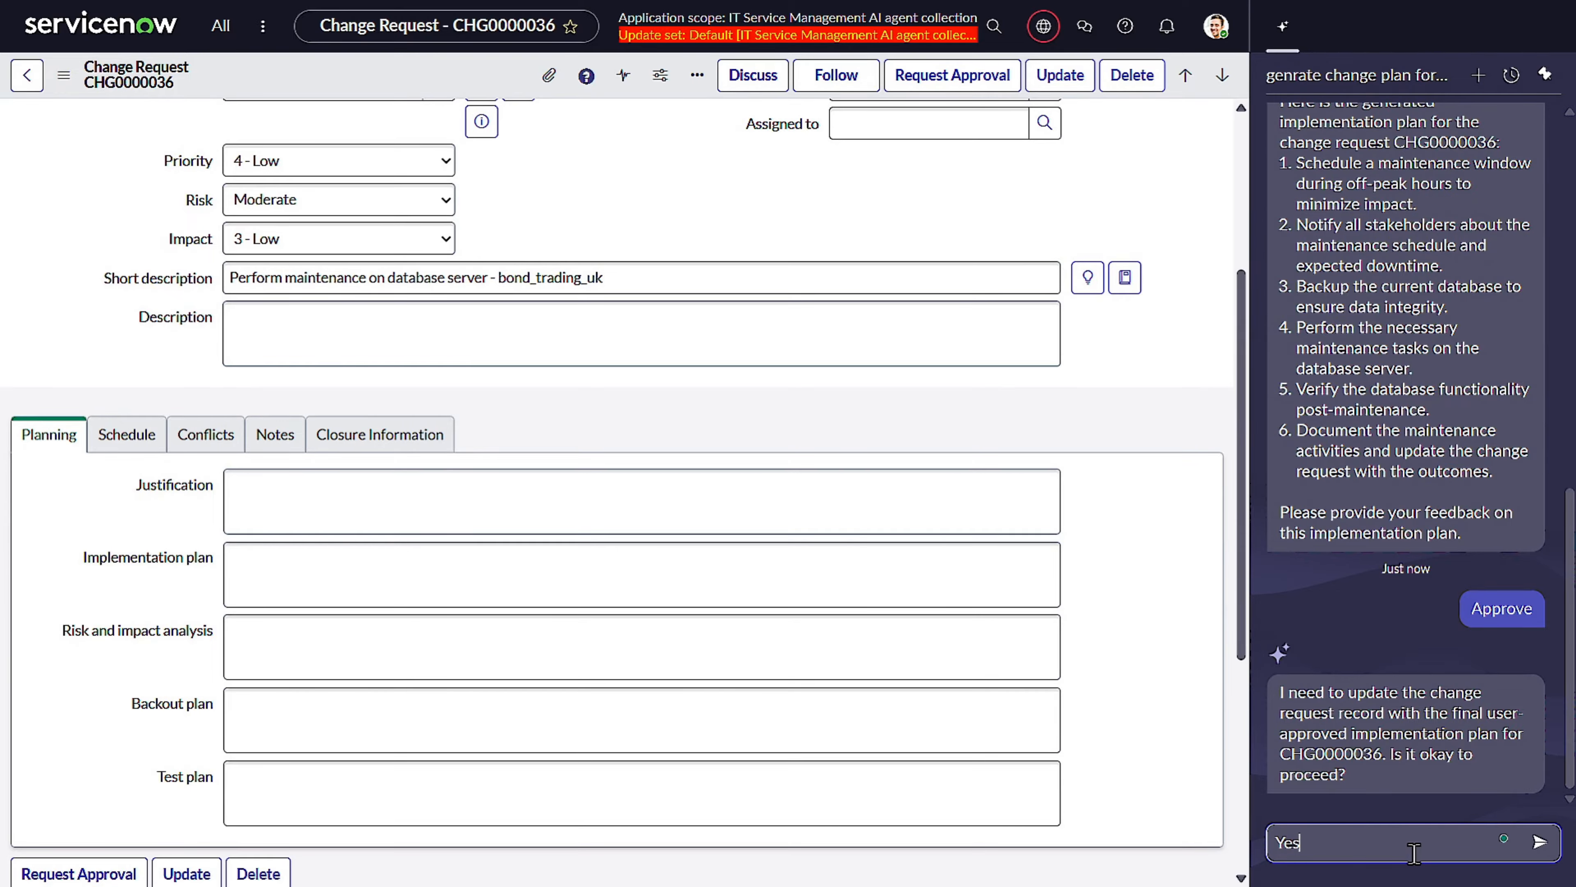
{"action": "key", "text": "Return"}
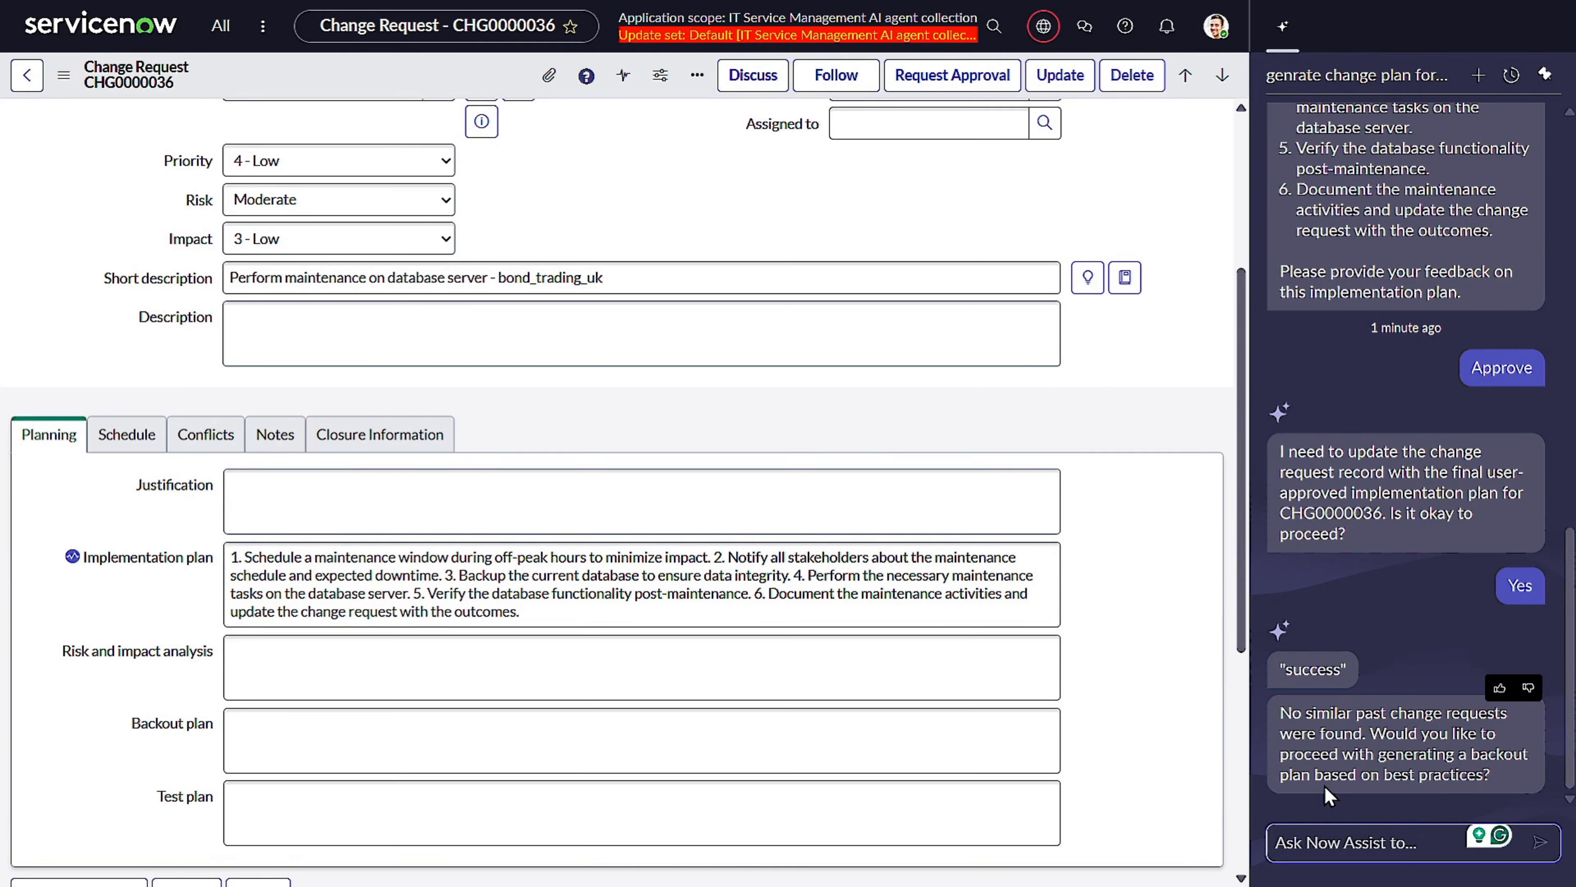
{"action": "type", "text": "Yes"}
{"action": "key", "text": "Return"}
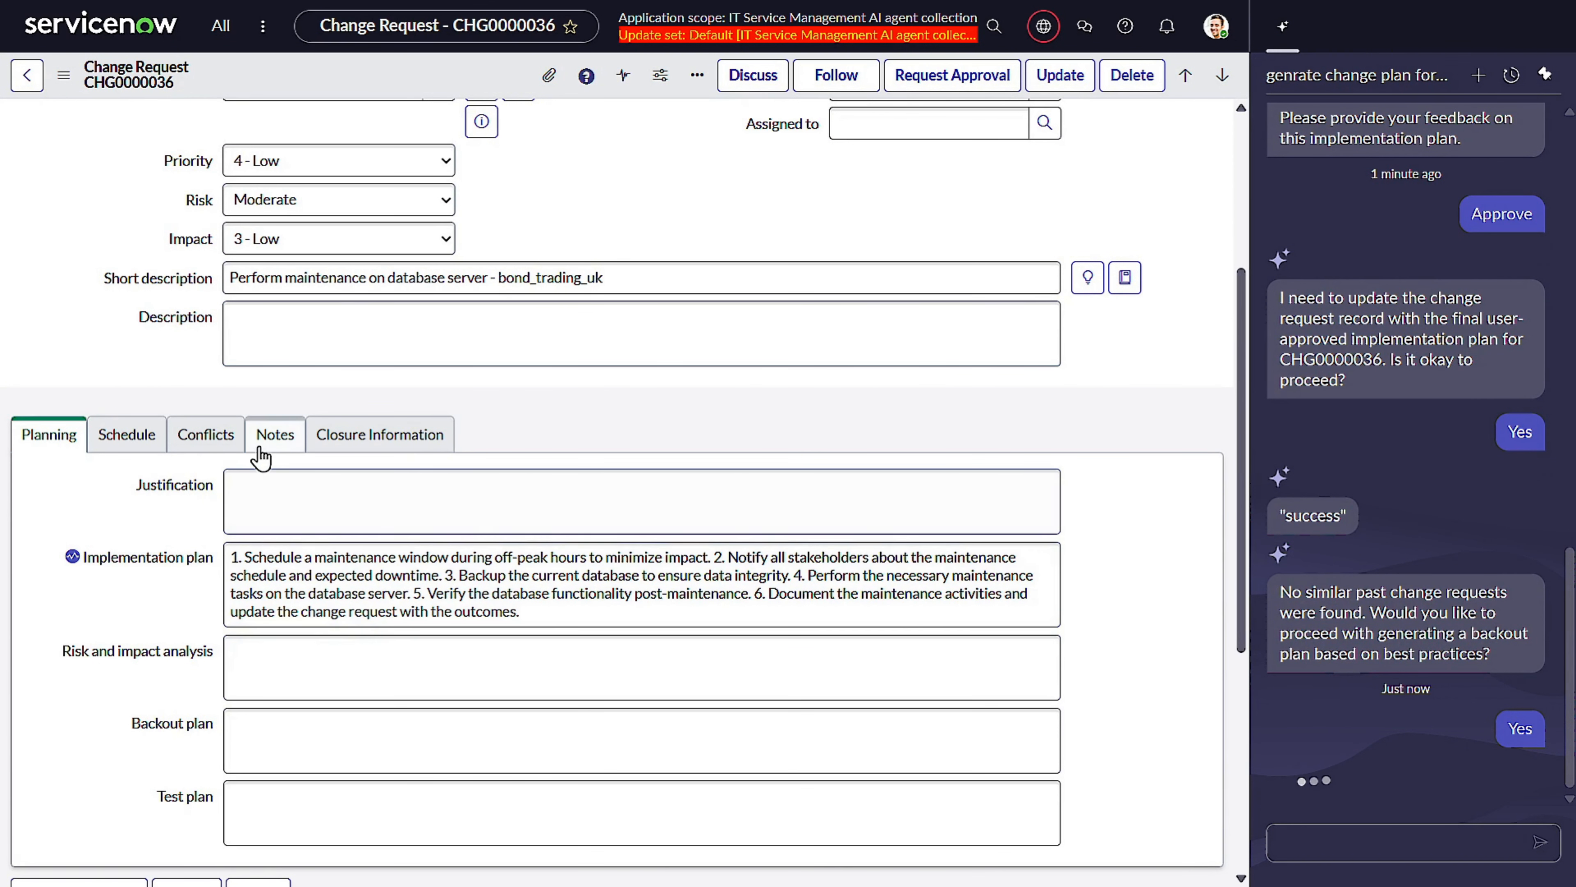
Inspect the change request's Notes tab and its work notes activity for the implementation plan entry.
{"action": "left_click", "coordinate": [277, 437]}
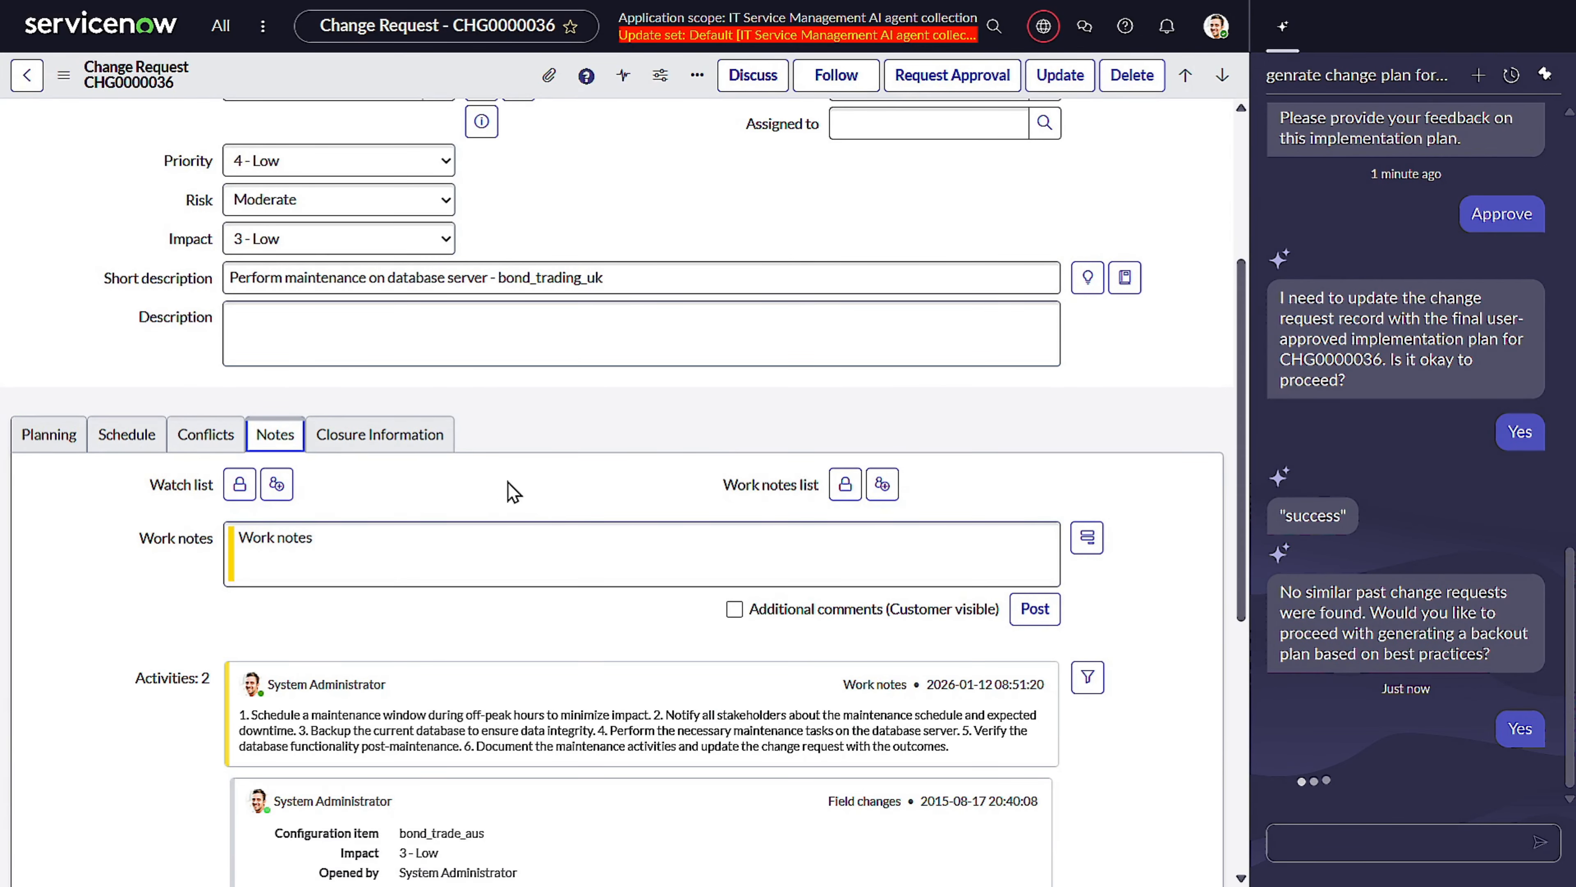
{"action": "left_click", "coordinate": [121, 440]}
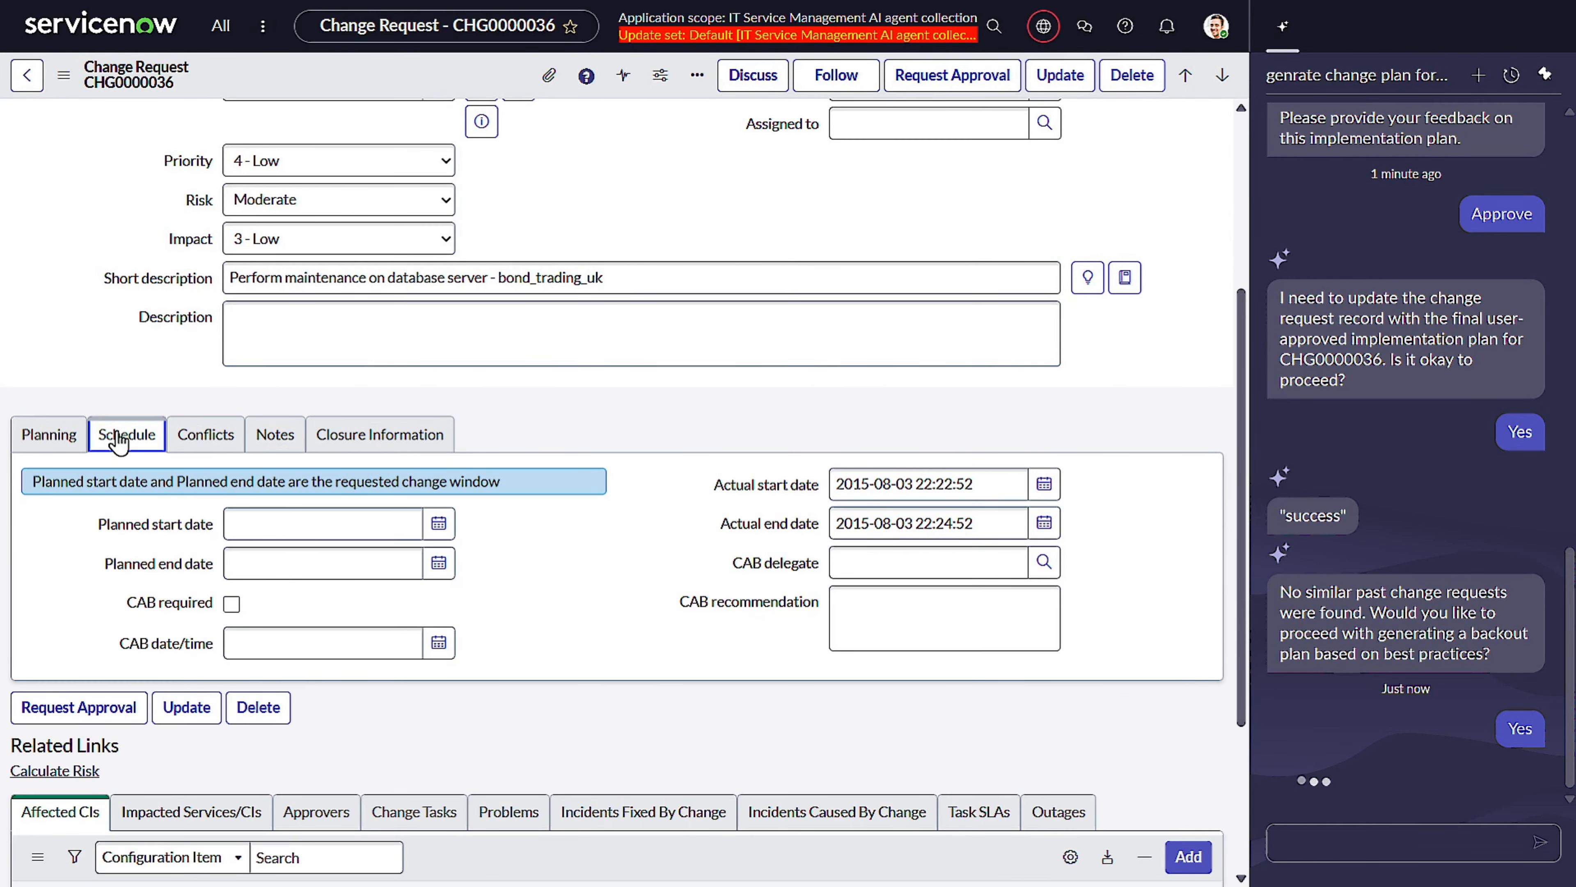
{"action": "left_click", "coordinate": [273, 432]}
{"action": "scroll", "coordinate": [75, 401], "scroll_direction": "down", "scroll_amount": 3}
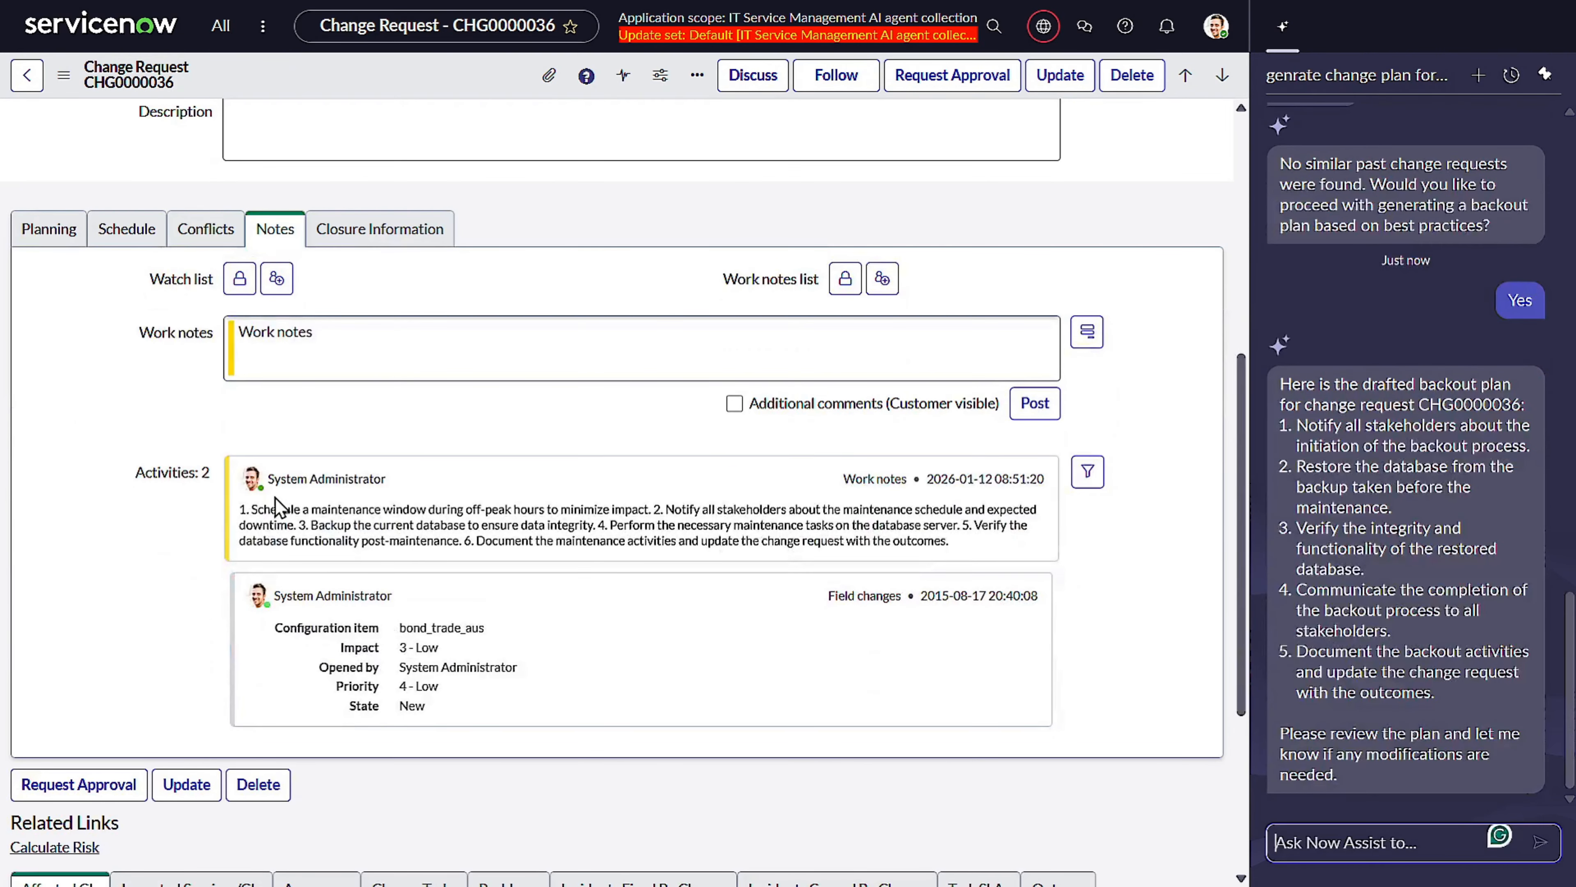
{"action": "mouse_move", "coordinate": [956, 542]}
{"action": "left_mouse_down"}
{"action": "mouse_move", "coordinate": [815, 599]}
{"action": "mouse_move", "coordinate": [962, 508]}
{"action": "mouse_move", "coordinate": [966, 545]}
{"action": "left_mouse_up"}
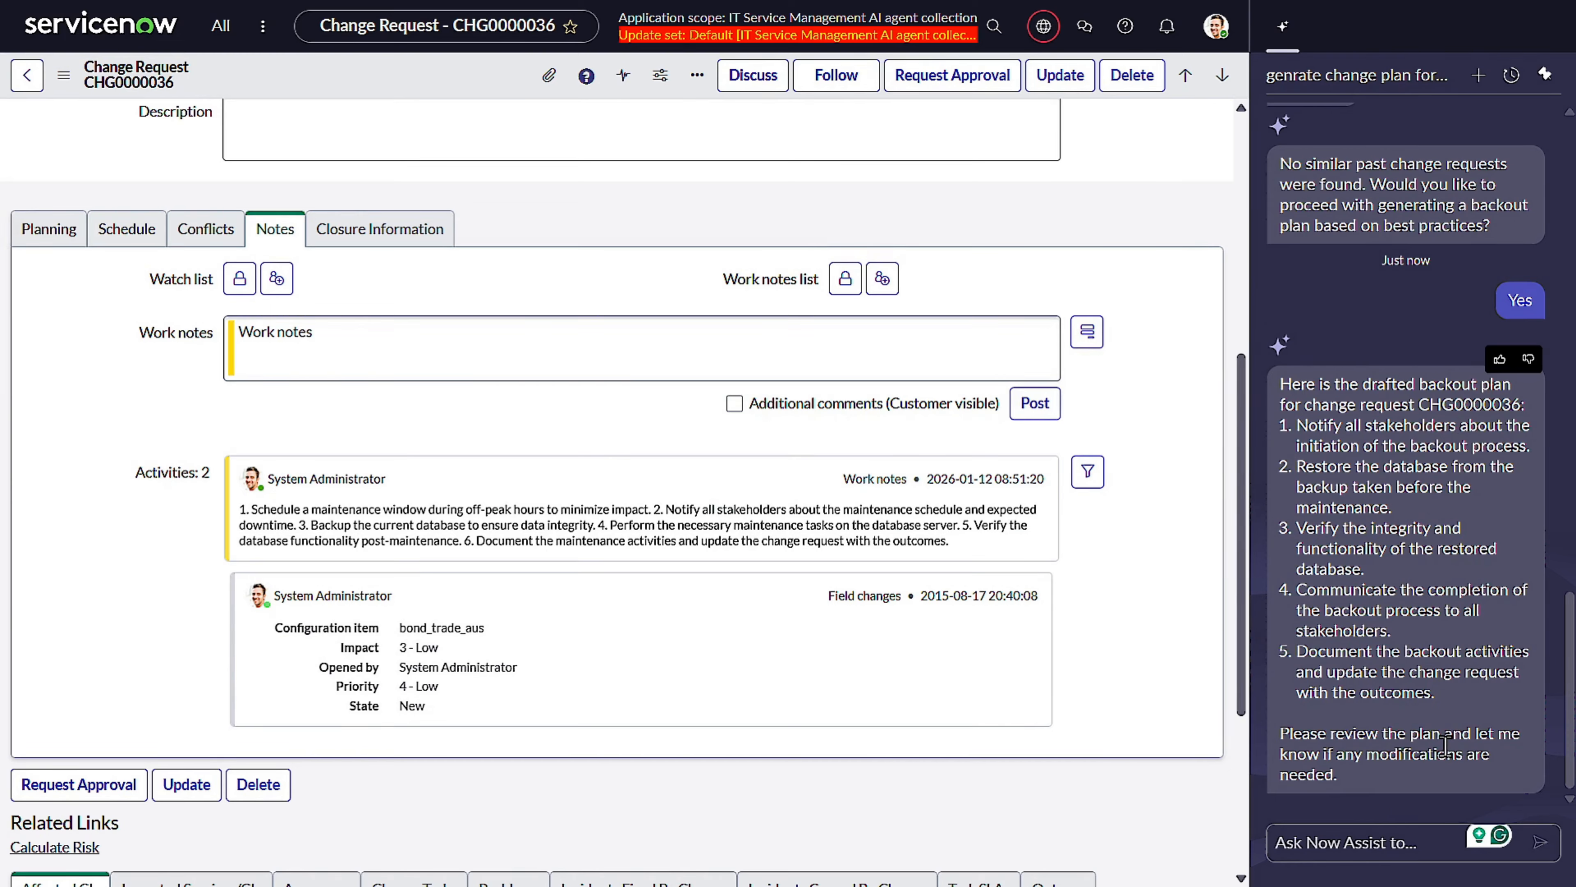
Accept the drafted backout plan with "yes" and confirm updating the change request with it.
{"action": "left_click", "coordinate": [1370, 842]}
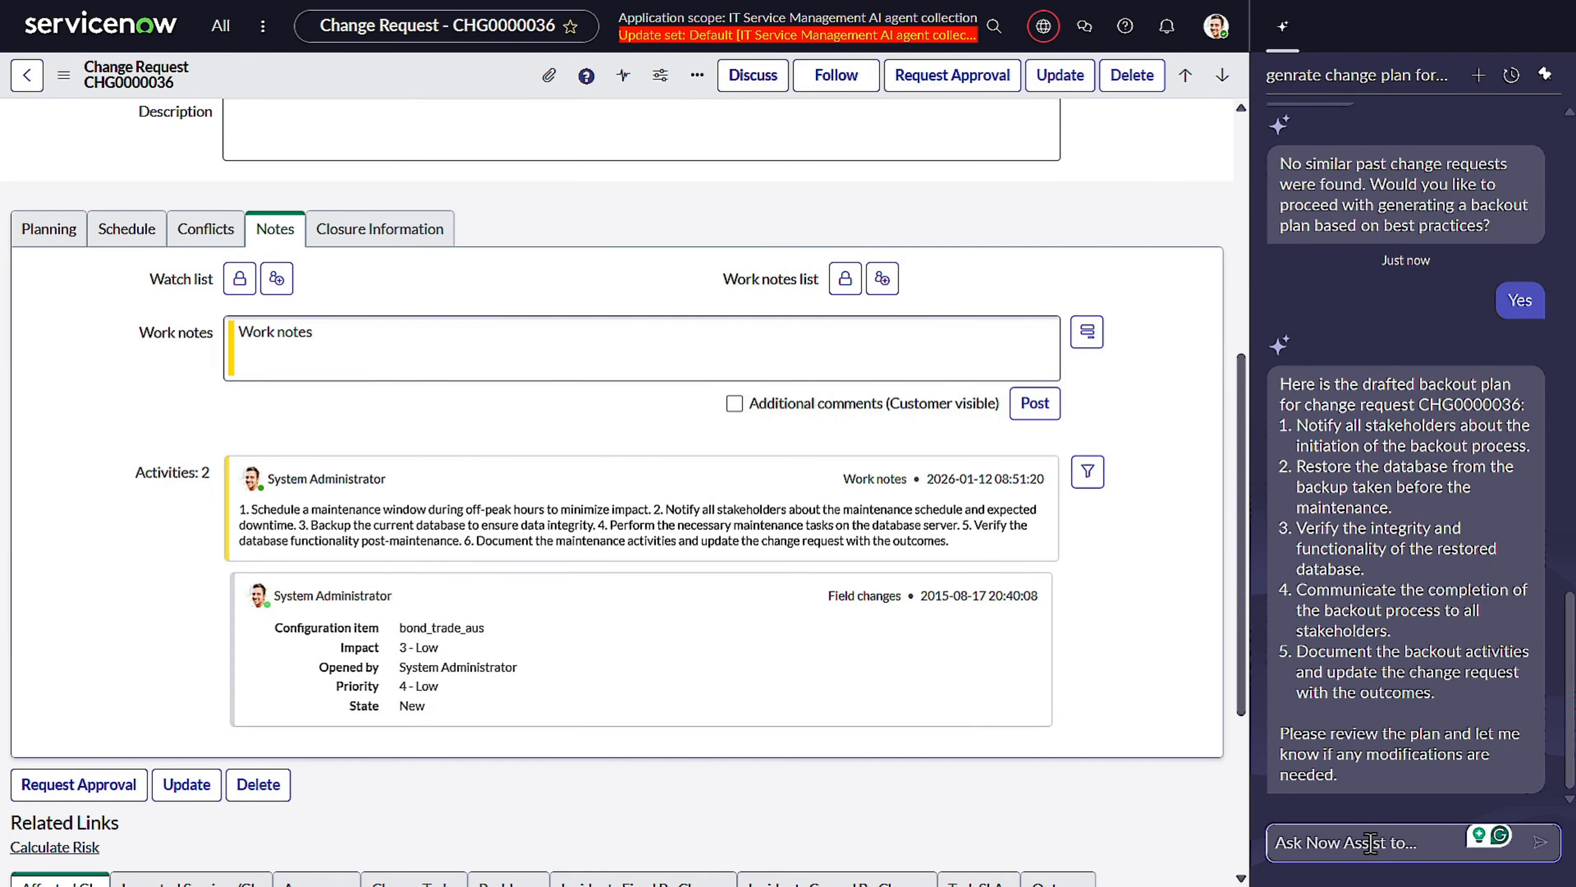
{"action": "type", "text": "yes"}
{"action": "key", "text": "Return"}
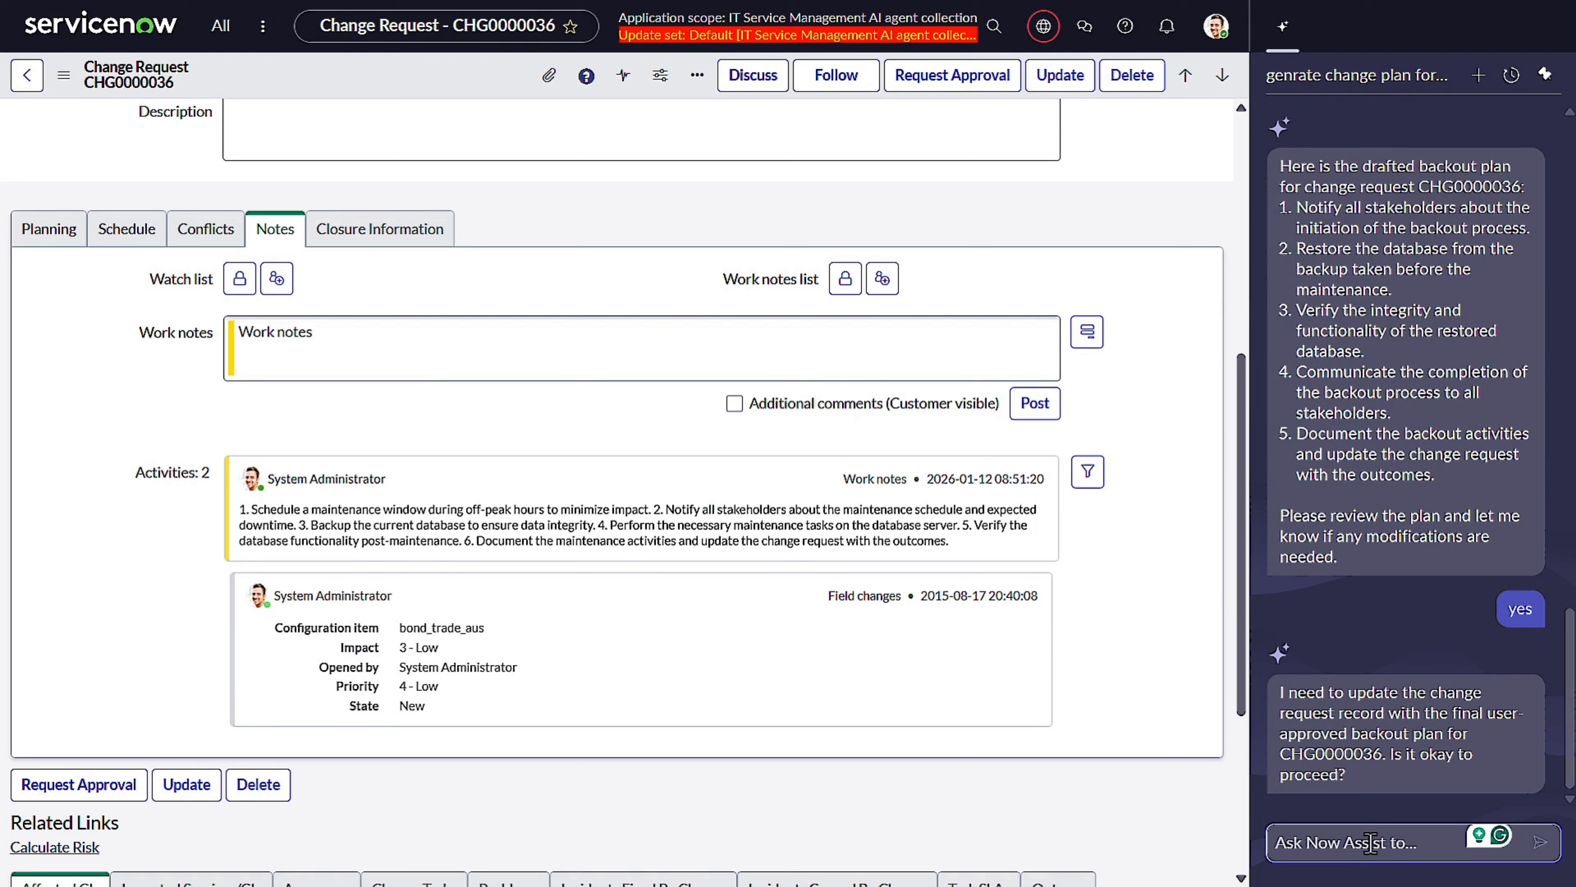
{"action": "type", "text": "yes"}
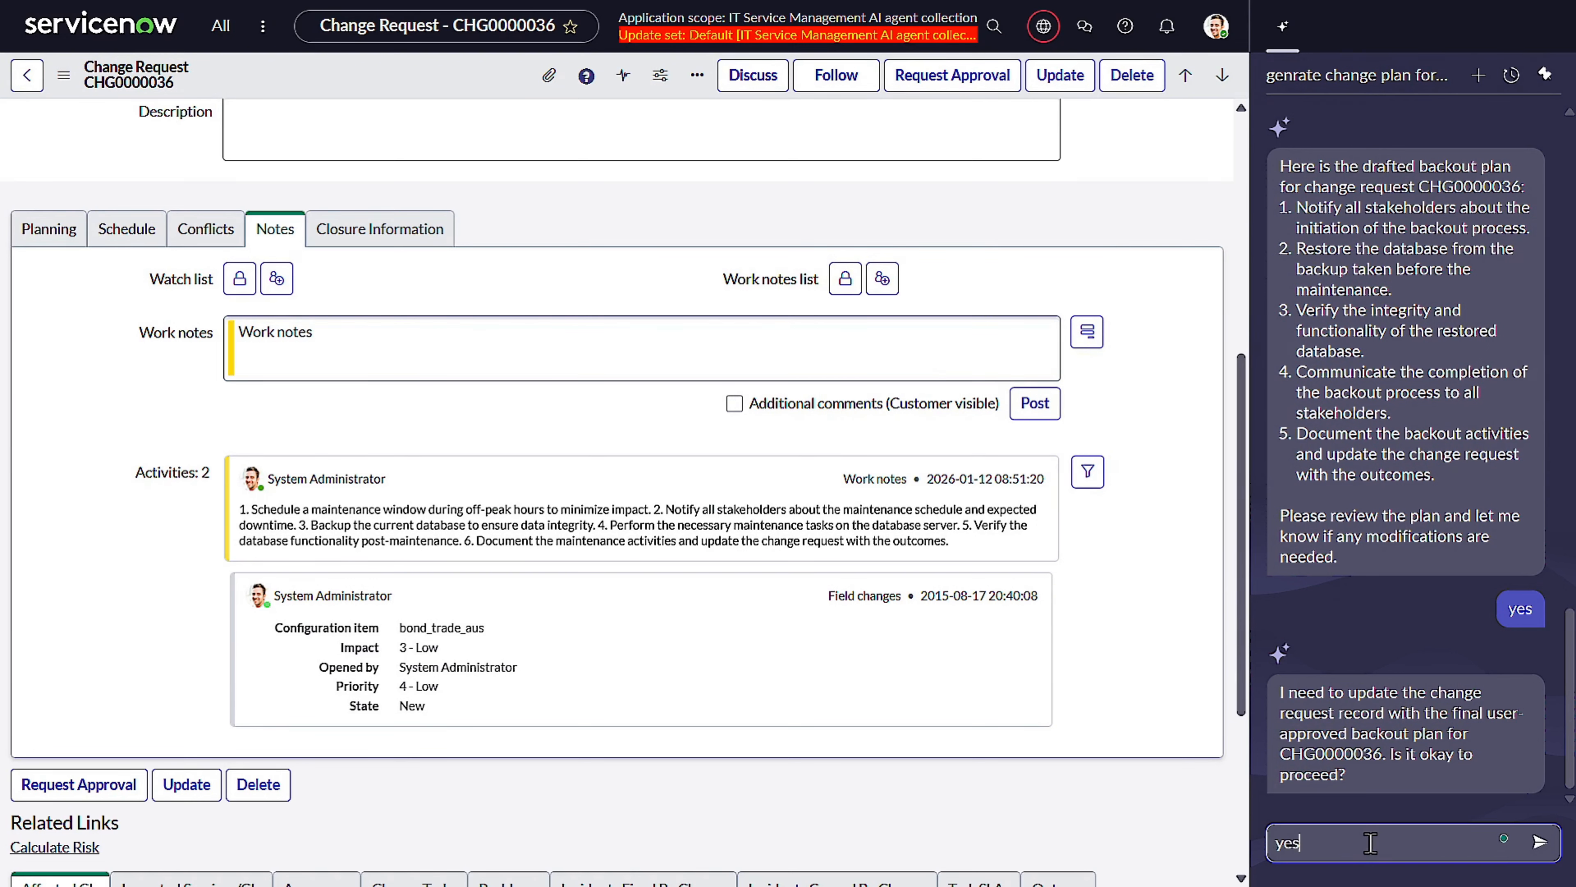
{"action": "key", "text": "Return"}
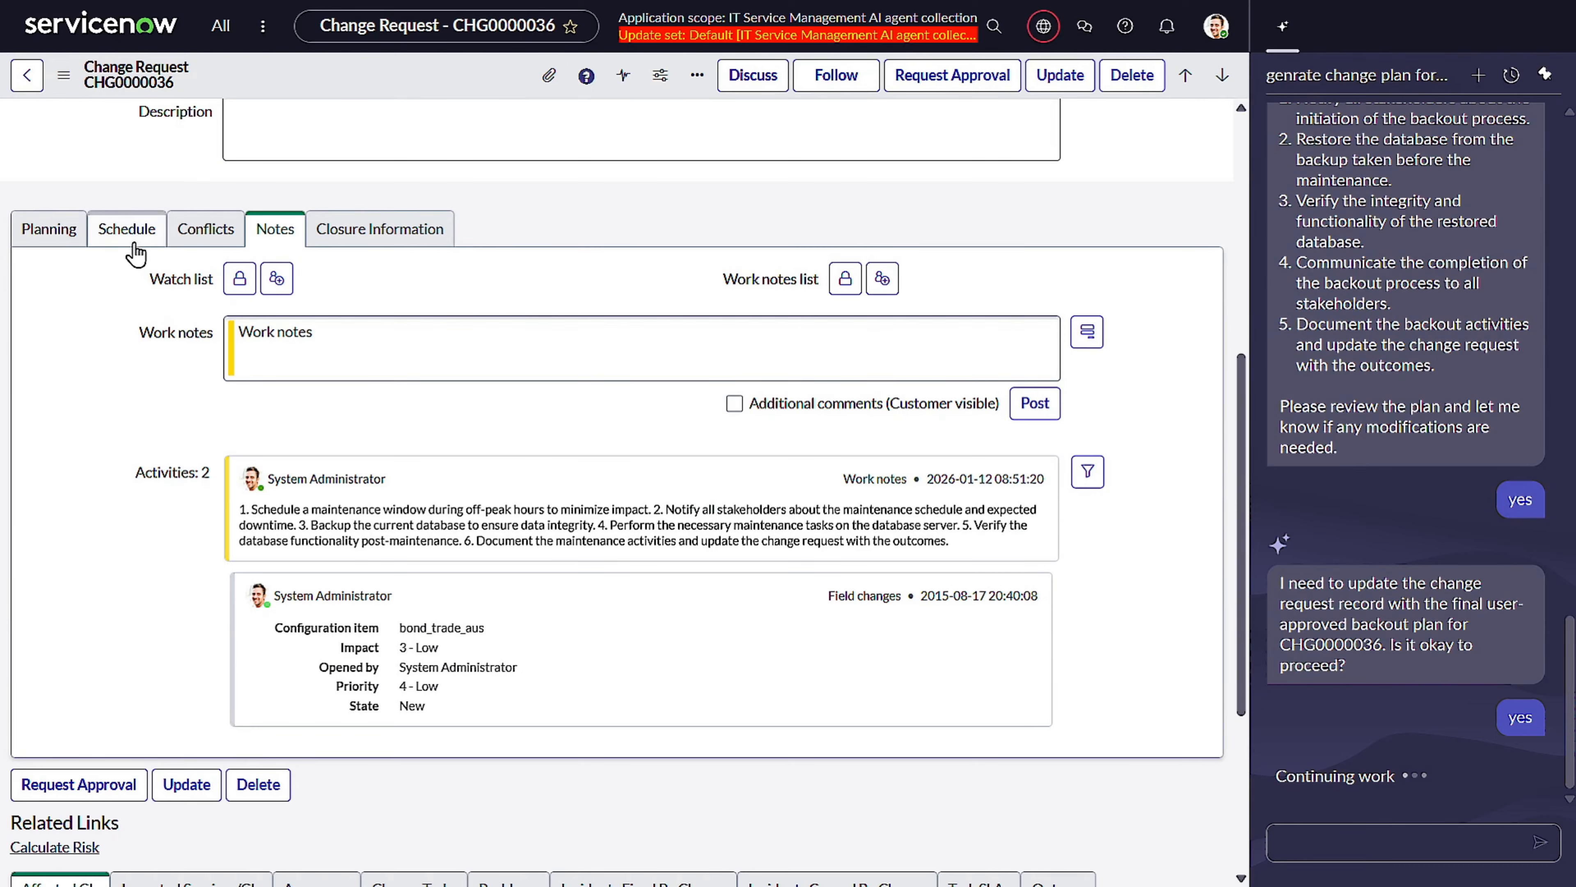
Decline Now Assist's offer to generate a best-practice test plan by answering "No".
{"action": "left_click", "coordinate": [44, 227]}
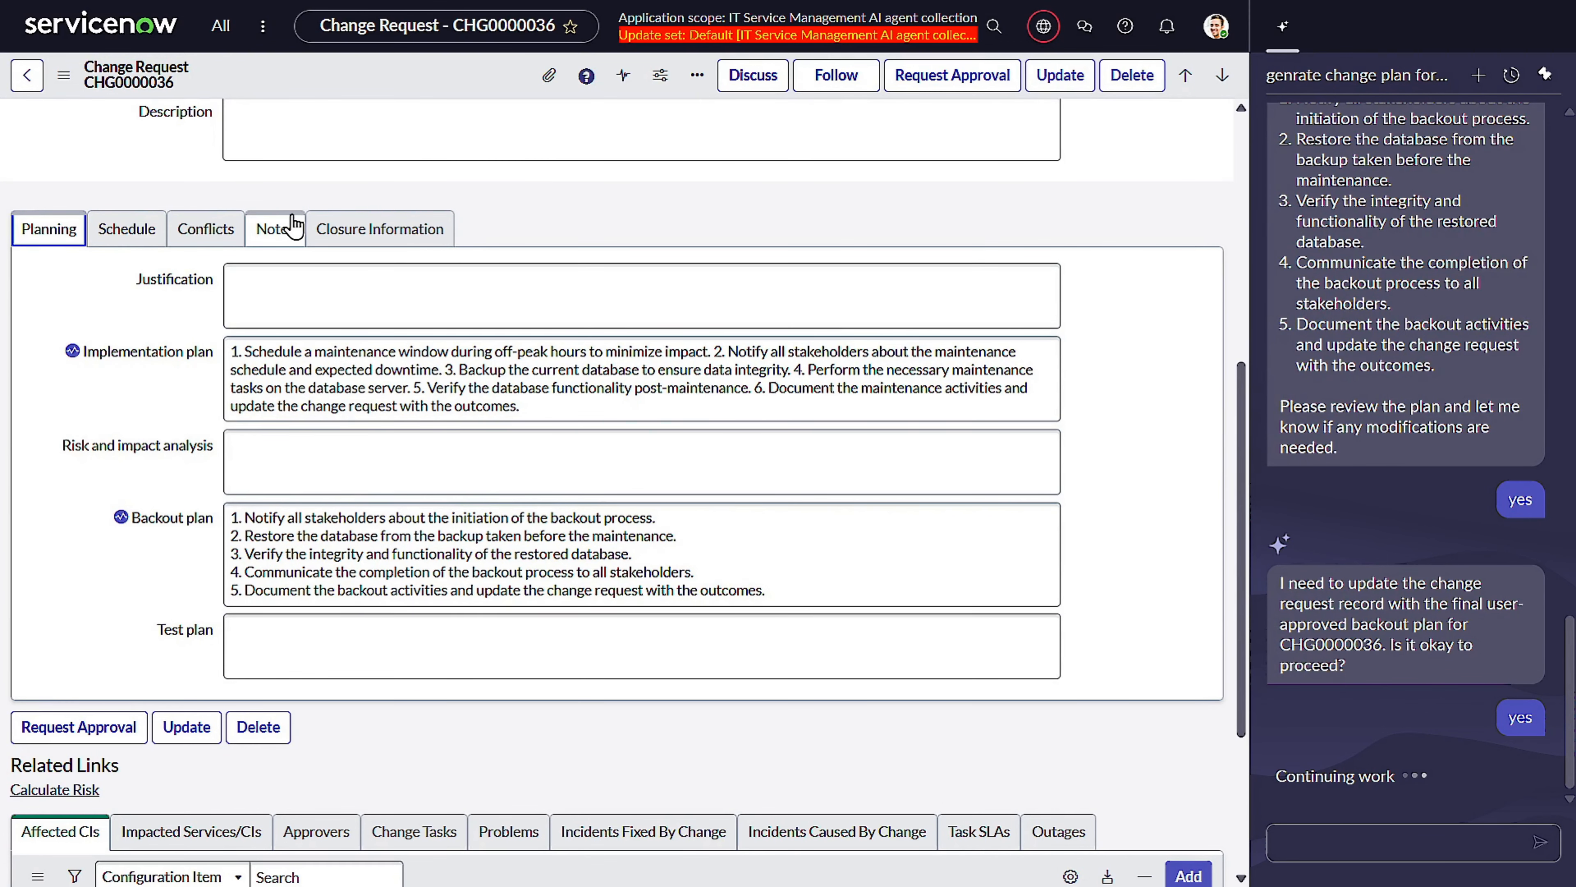
{"action": "left_click", "coordinate": [292, 226]}
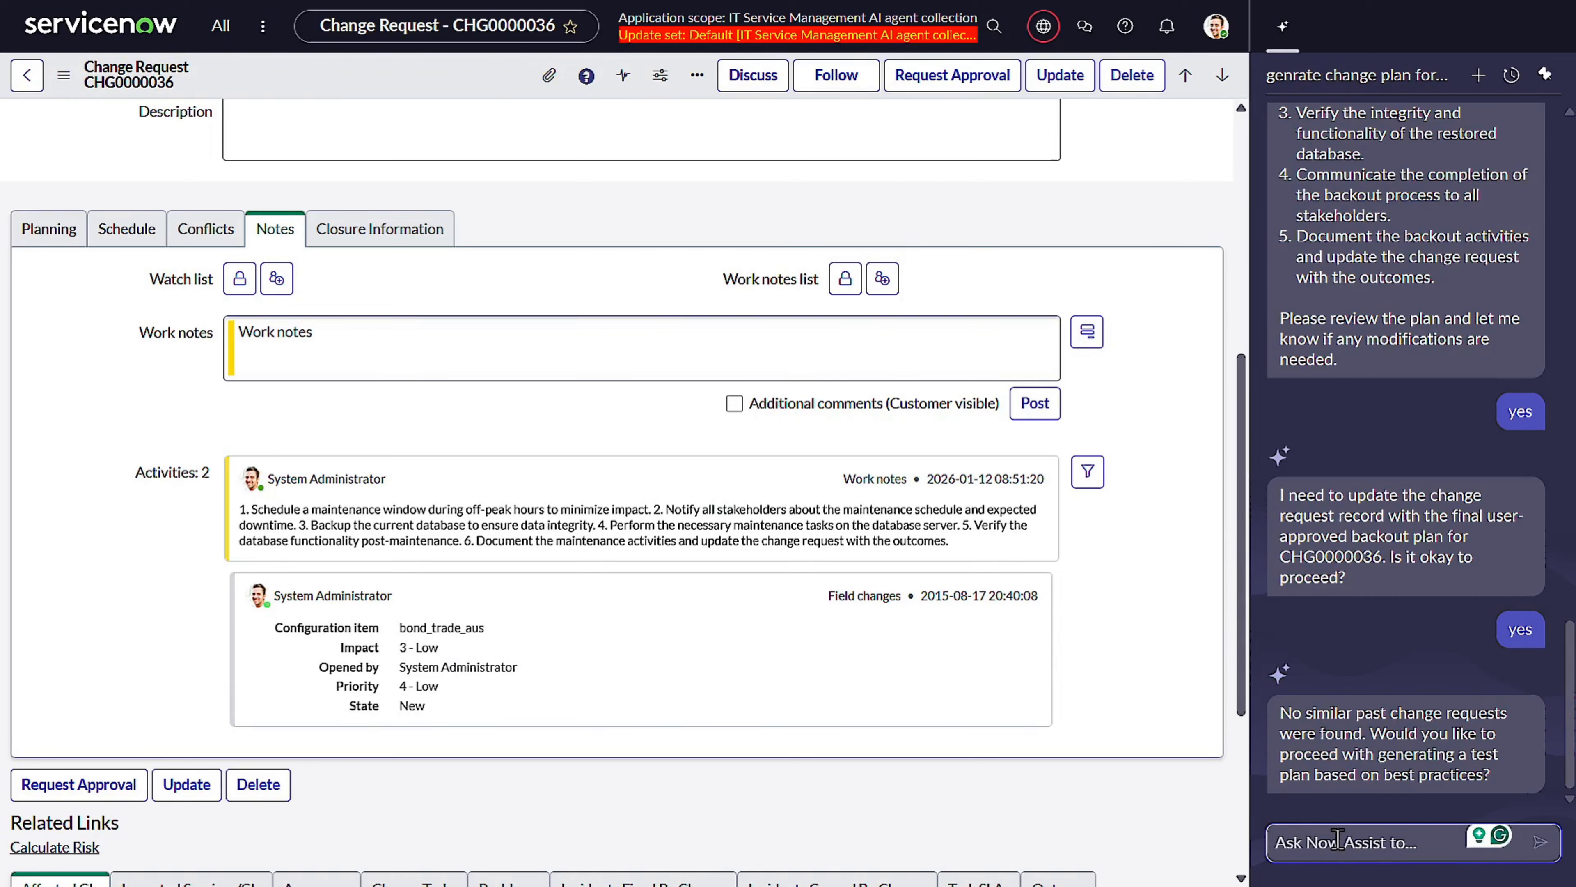
{"action": "type", "text": "No"}
{"action": "key", "text": "Return"}
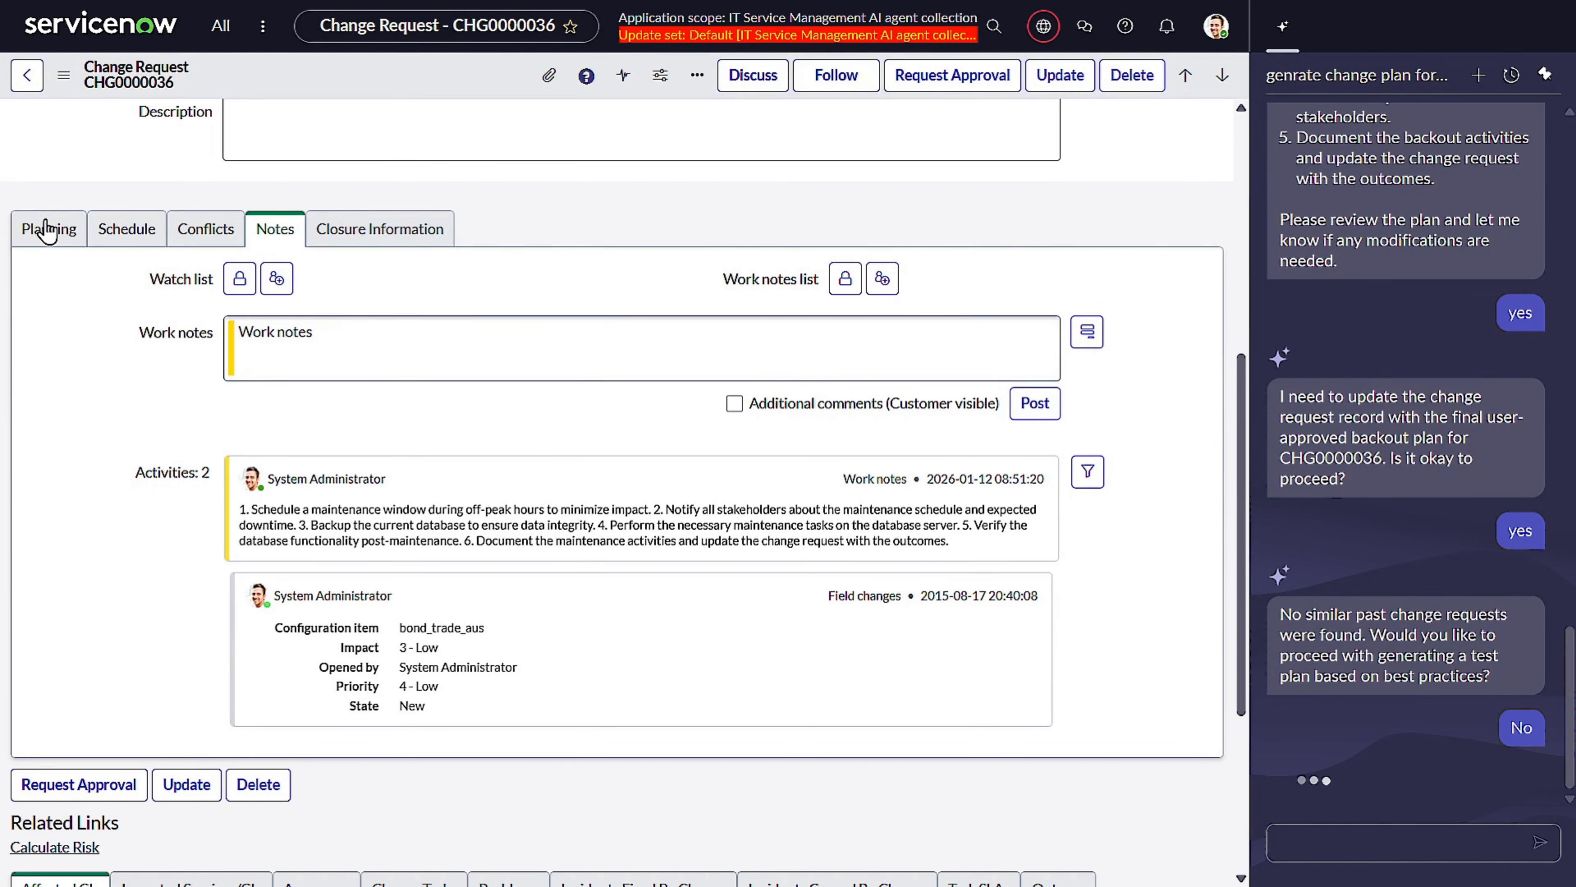
Review the Planning and Notes tabs of the change request for the filled plans.
{"action": "left_click", "coordinate": [46, 232]}
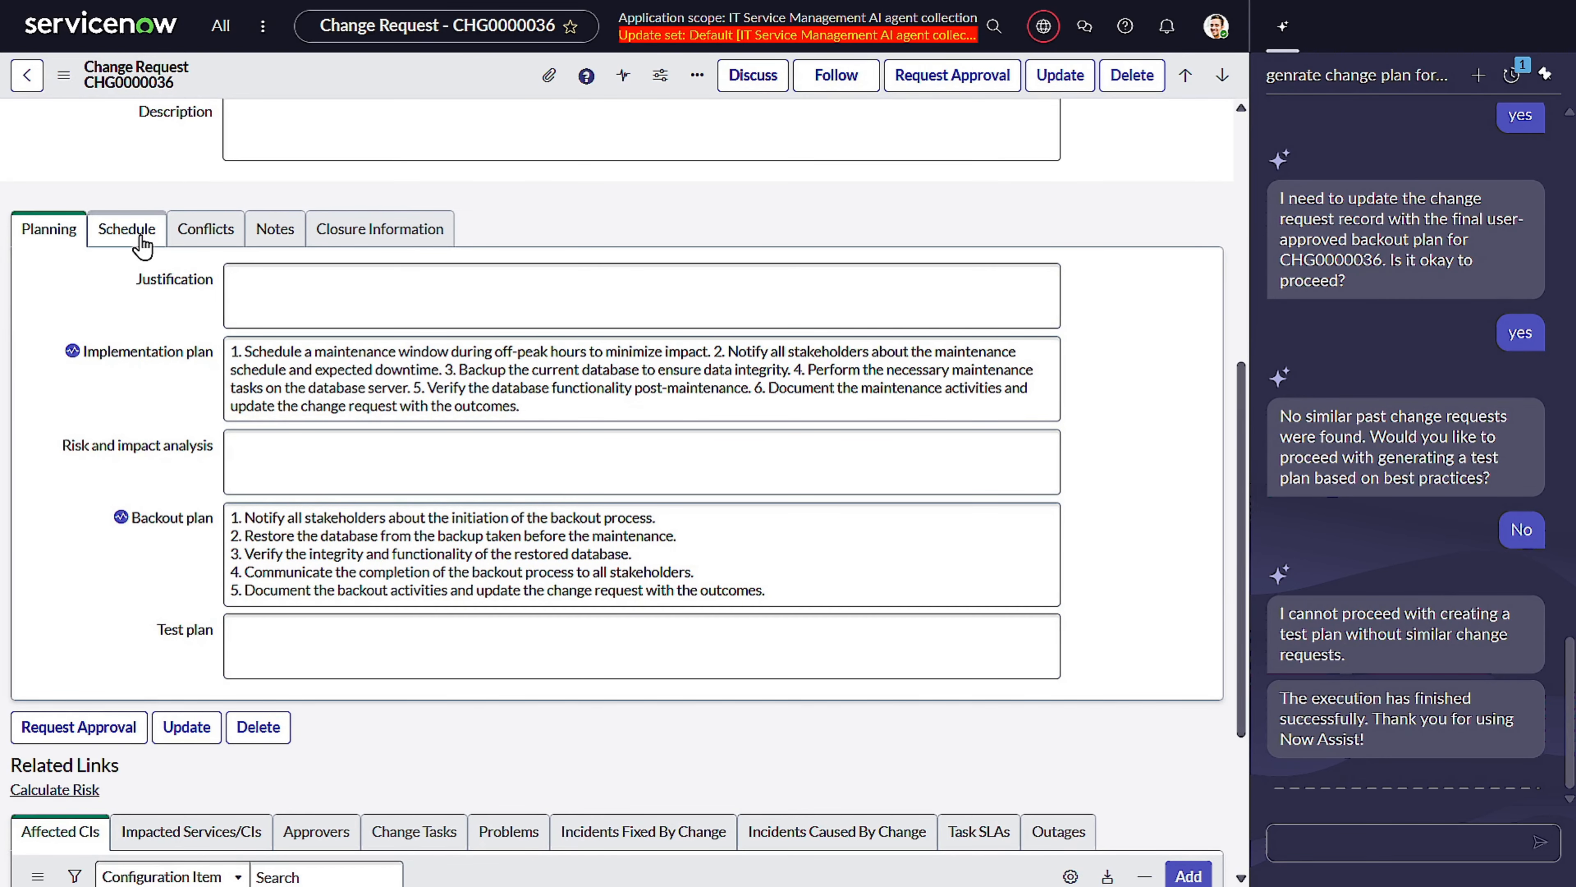
{"action": "left_click", "coordinate": [208, 233]}
{"action": "left_click", "coordinate": [275, 231]}
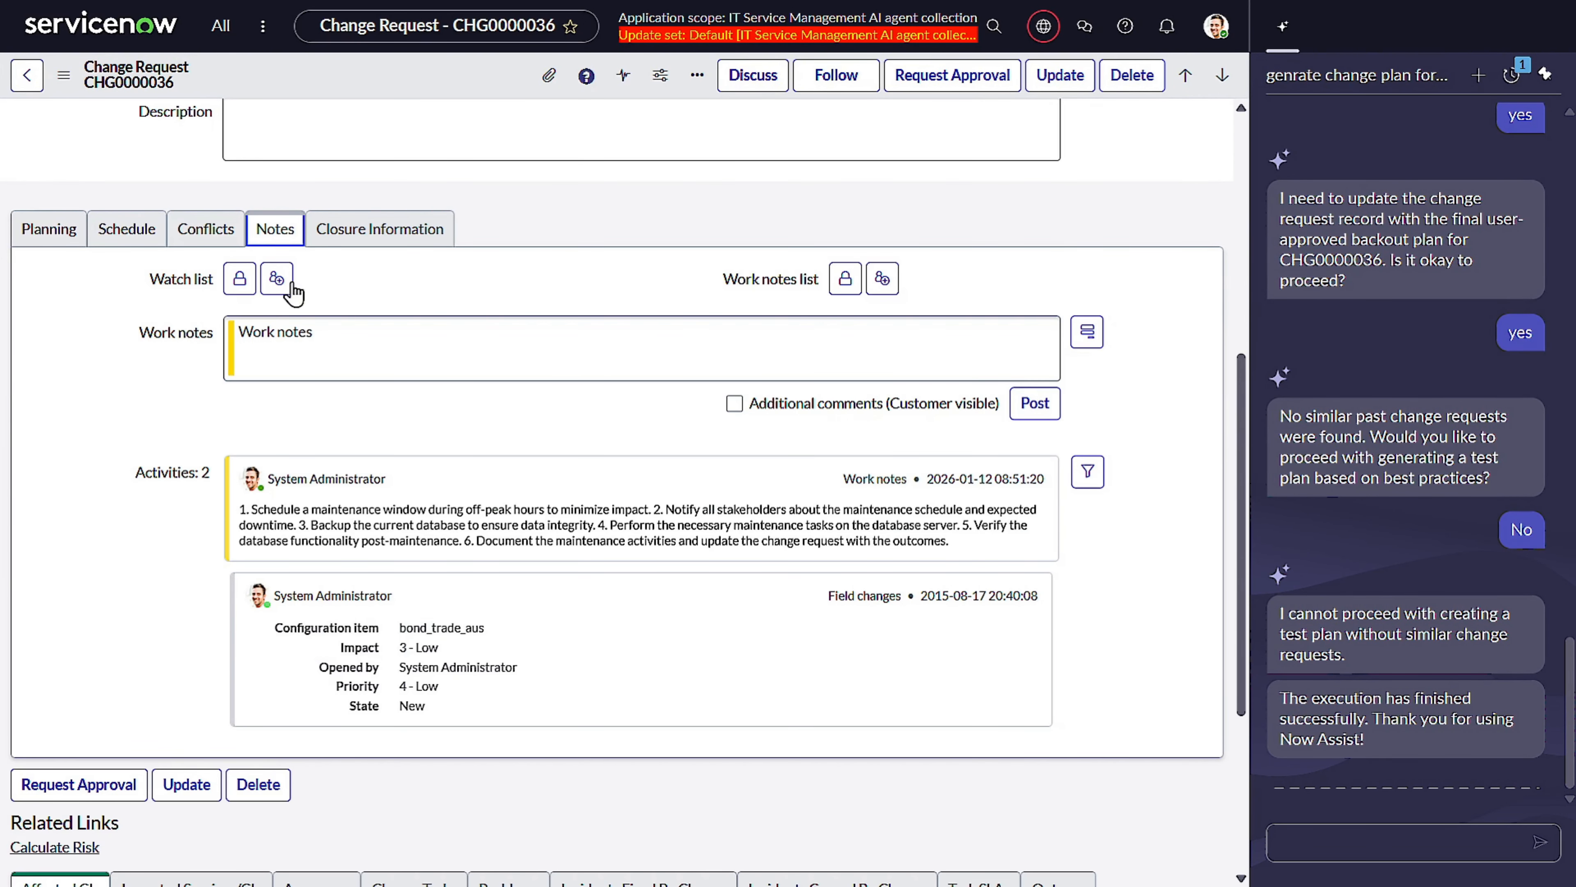